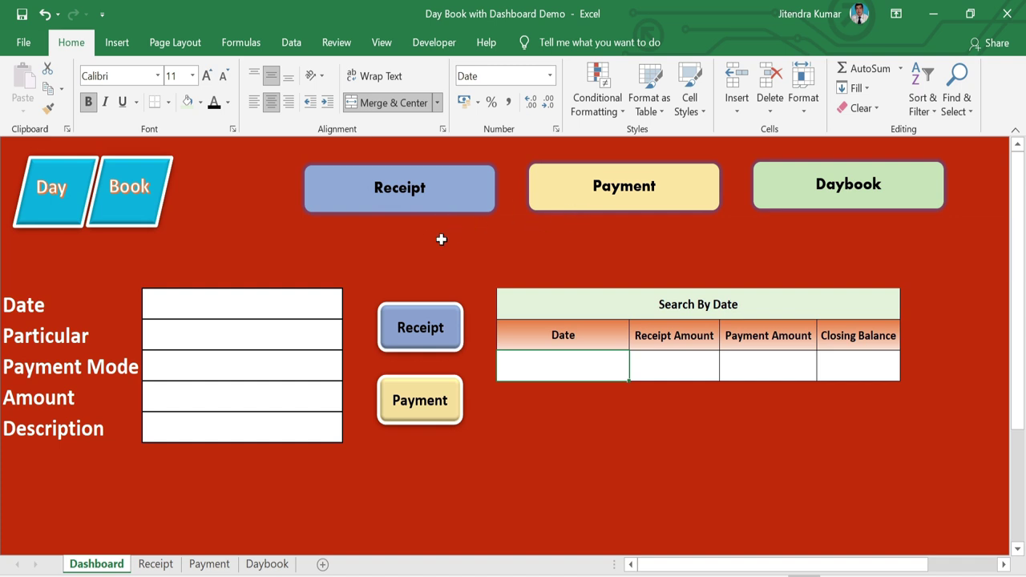
Check the Receipt and Payment sheets from the dashboard, returning to the Dashboard each time
click(388, 206)
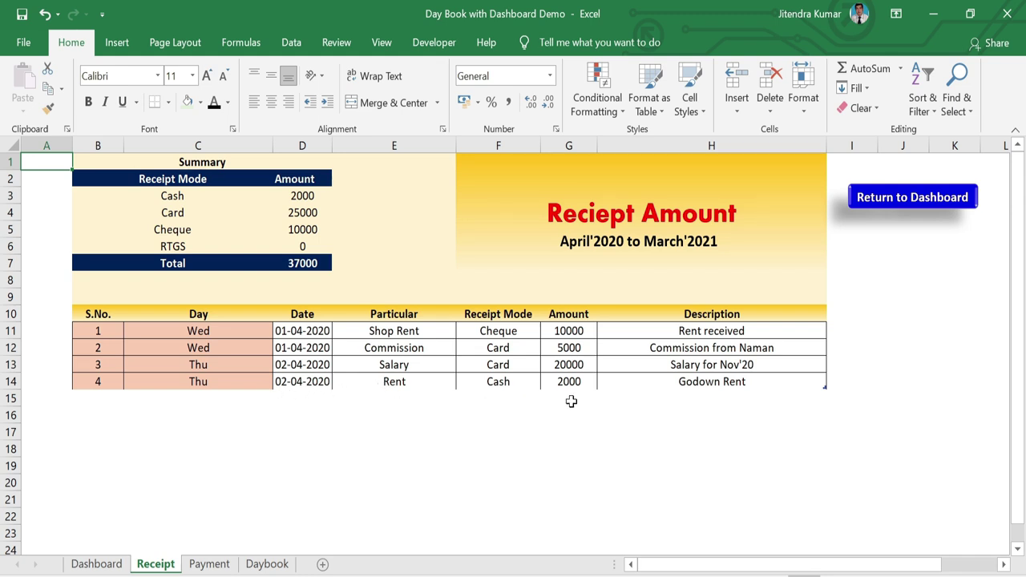
click(905, 206)
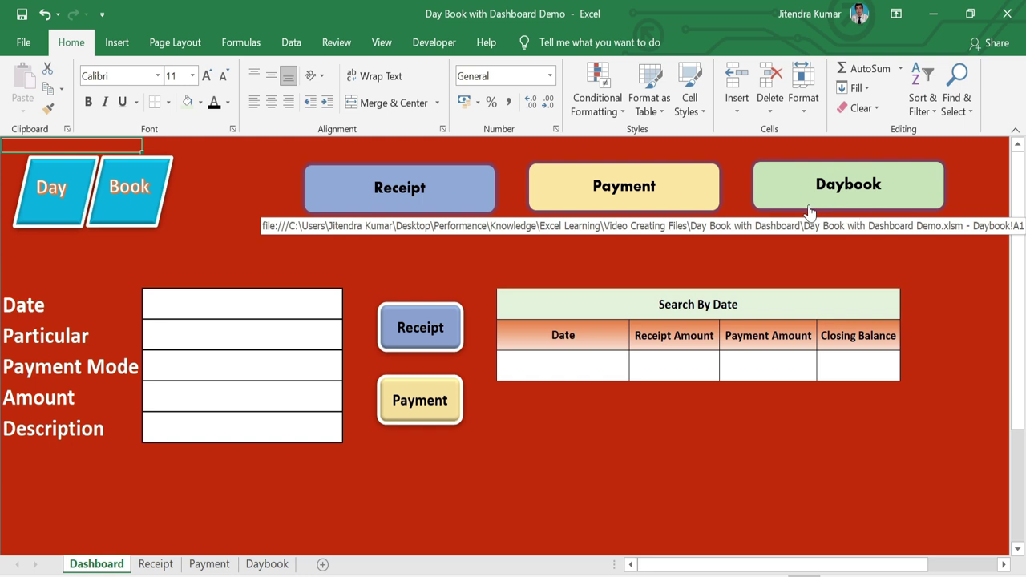
click(619, 203)
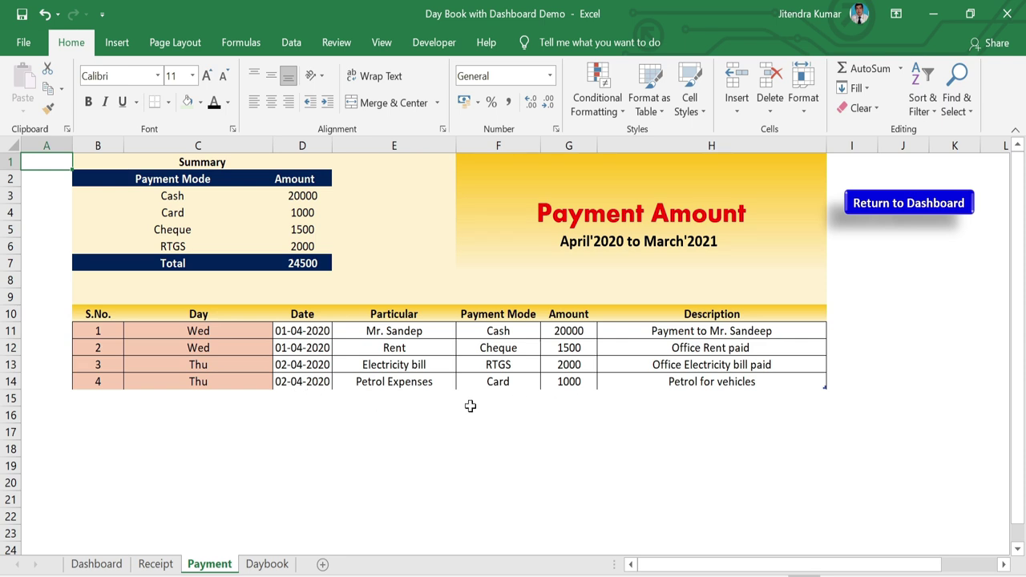
click(911, 210)
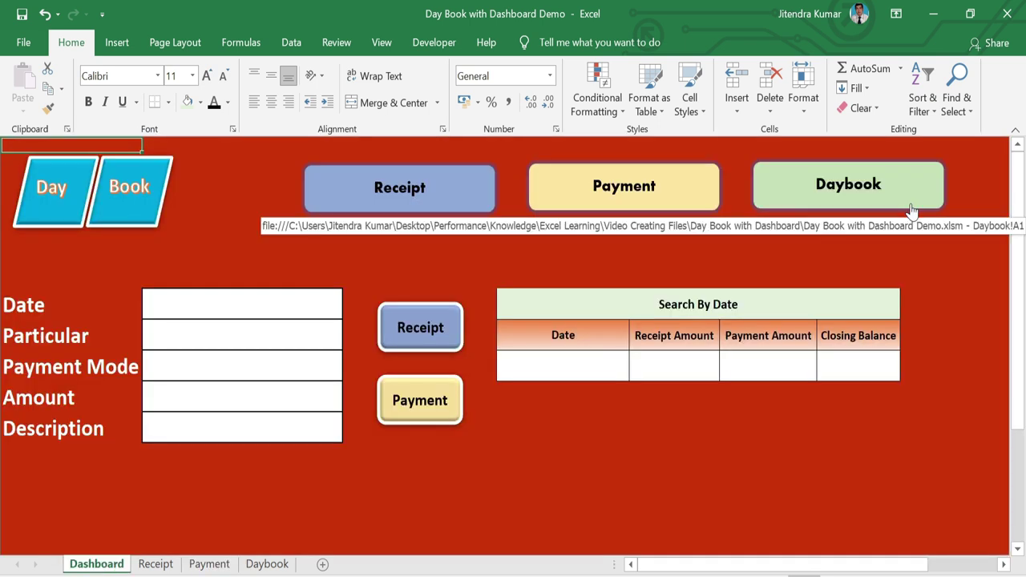
Enter date 03/4/2020, Particular 'Godown Rent' and Cash as payment mode in the form
click(327, 296)
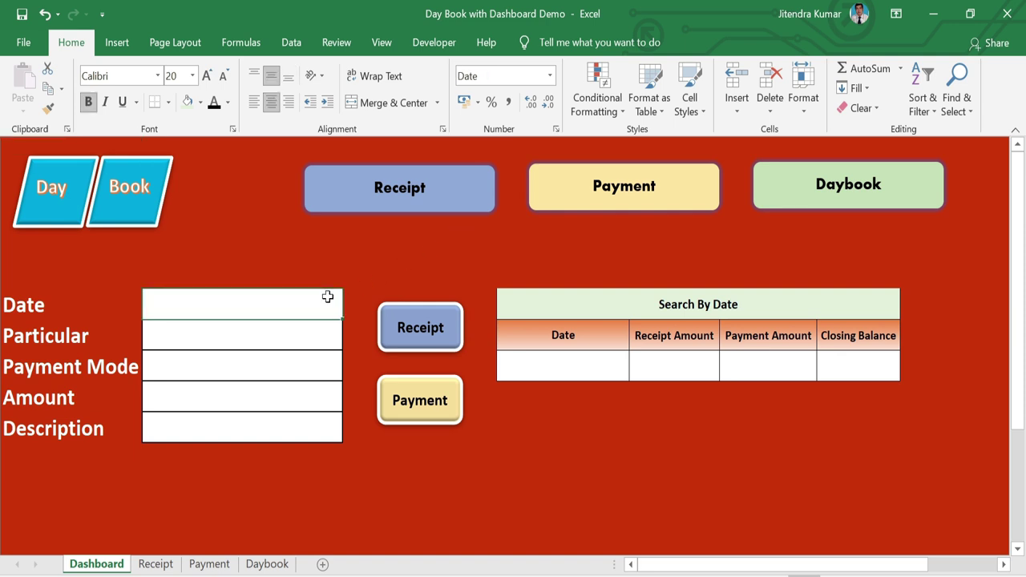
text(03)
text(/)
text(4/2020)
key(Return)
text(Godown Rent)
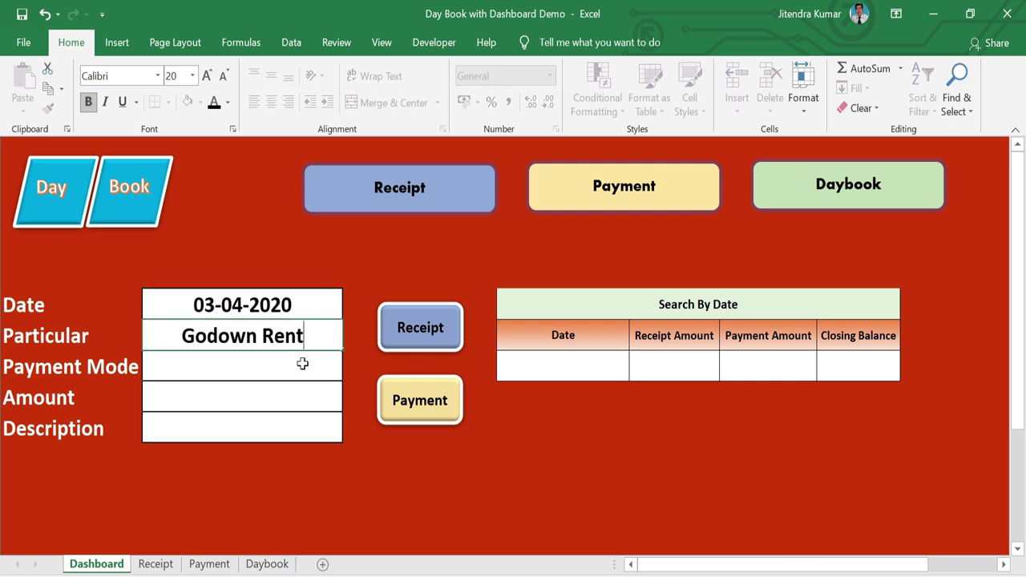
click(321, 371)
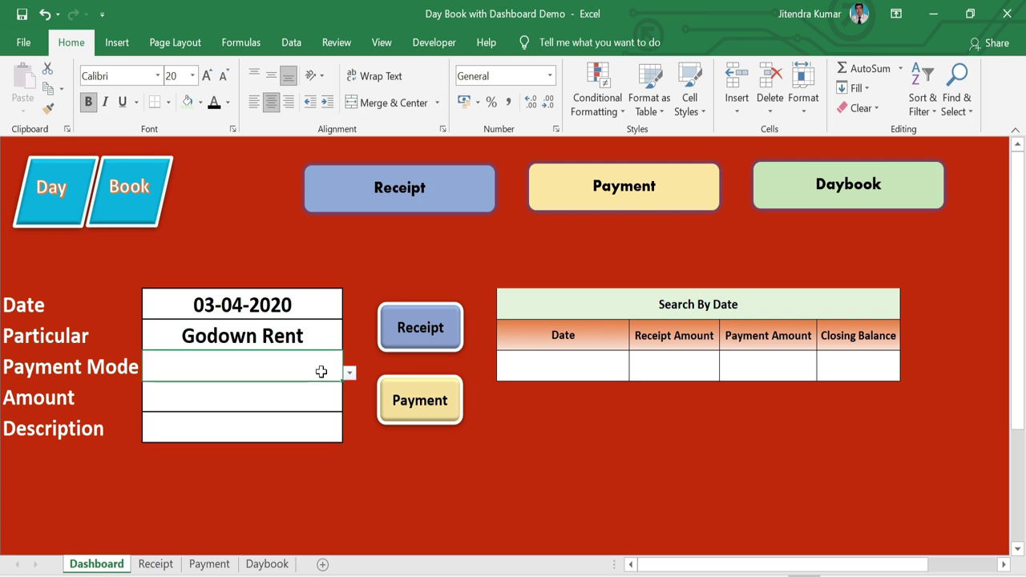
click(348, 373)
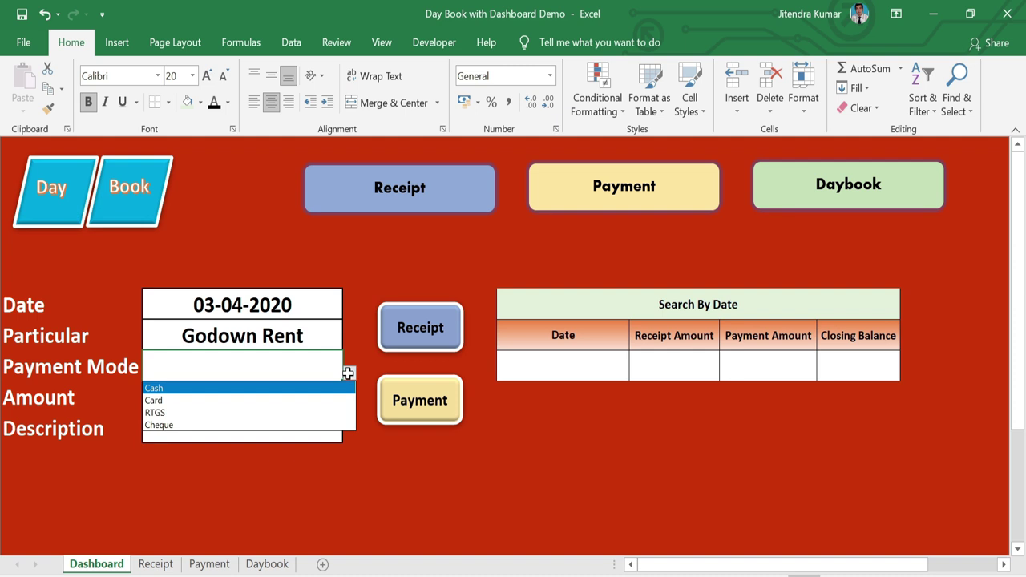
click(248, 389)
Enter amount 10000 and description 'Godown rent received', then post the entry as a receipt
click(247, 398)
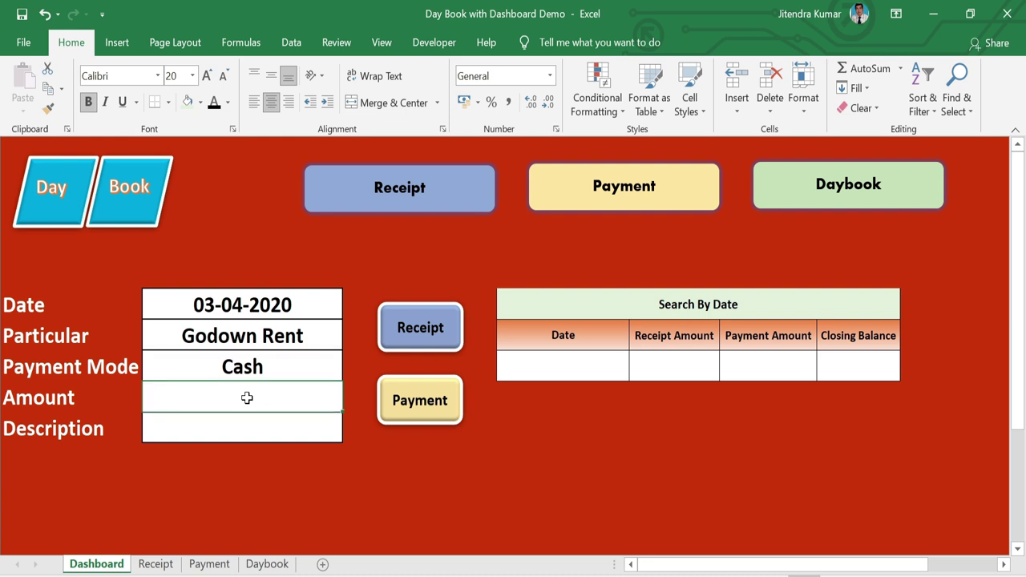
text(10000)
click(248, 422)
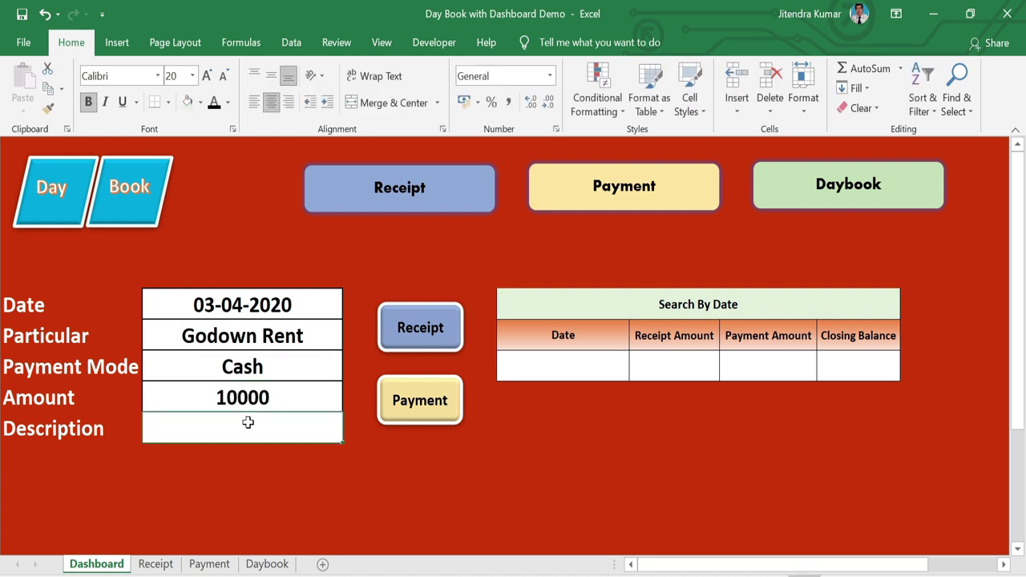
text(Godown rent received)
key(Return)
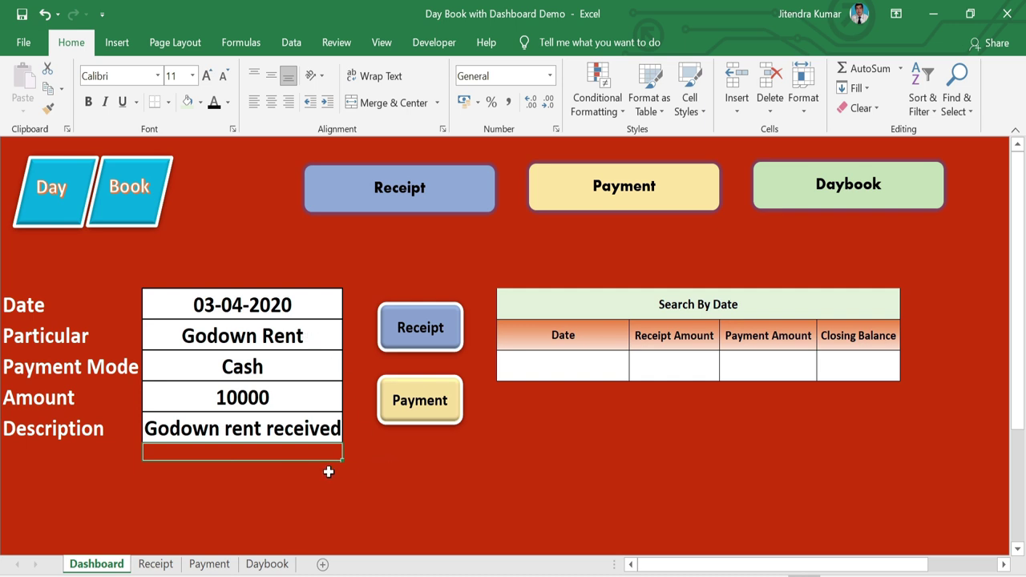
click(413, 348)
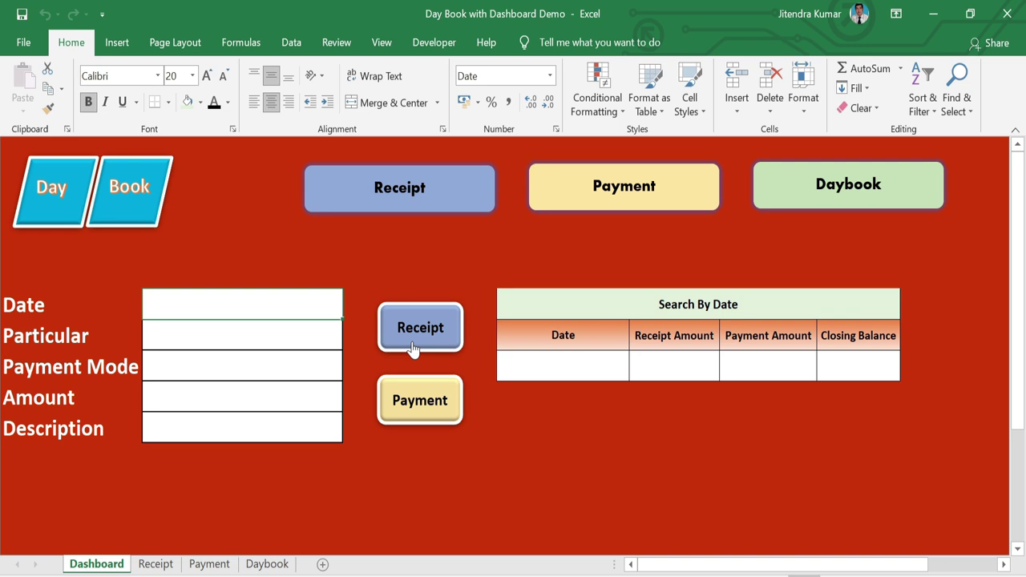
click(387, 199)
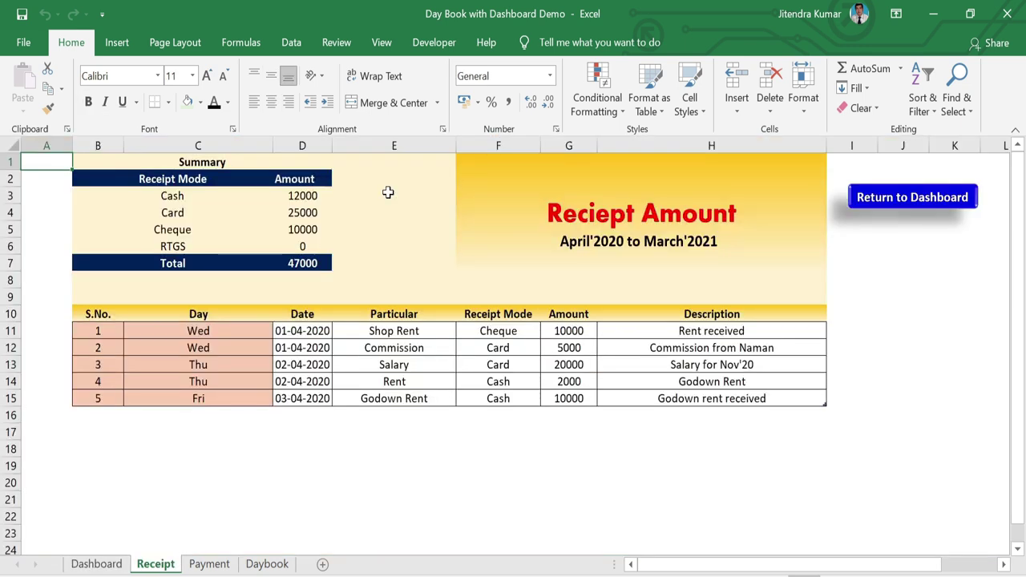
click(311, 399)
key(ctrl+shift+Right)
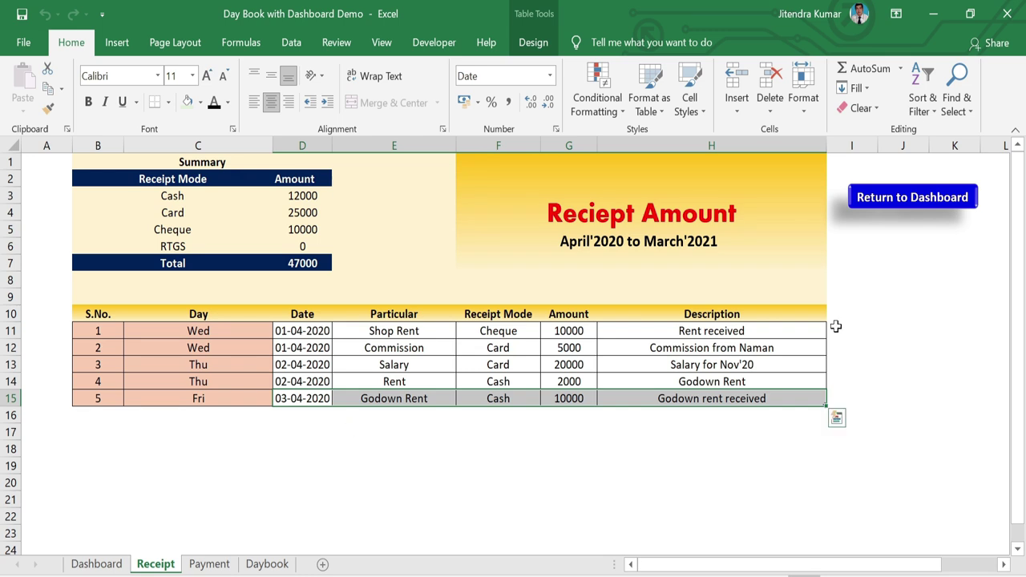
click(911, 210)
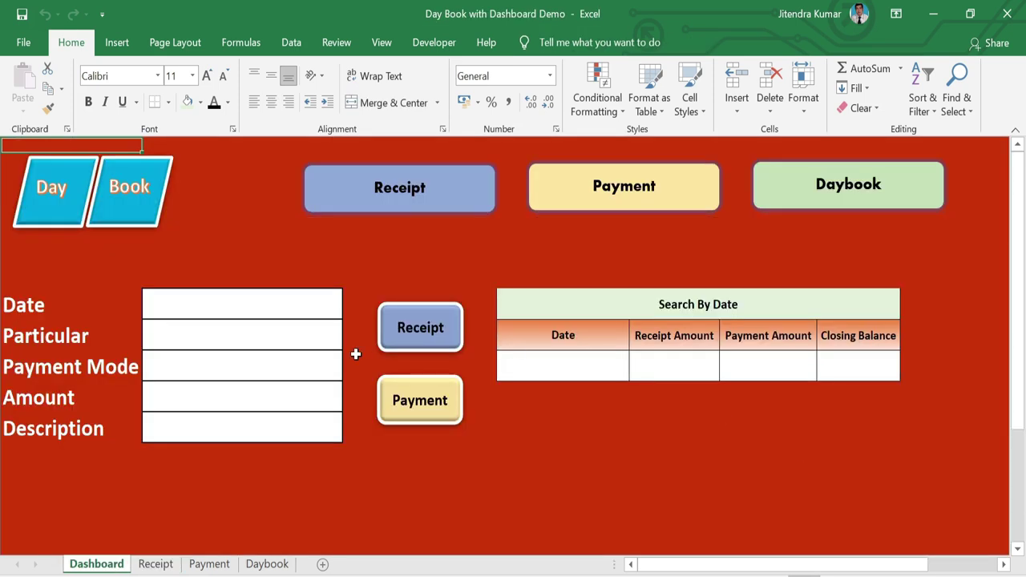
Enter date 03/4/2020, Particular 'Loading Charges' and Cash as payment mode in the form
click(263, 310)
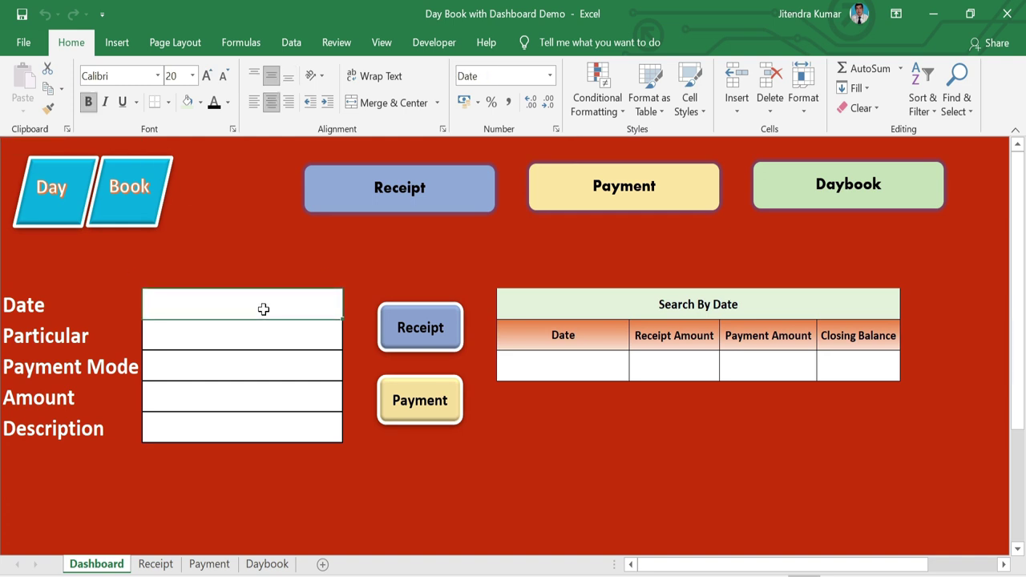
text(03/4/2020)
key(Return)
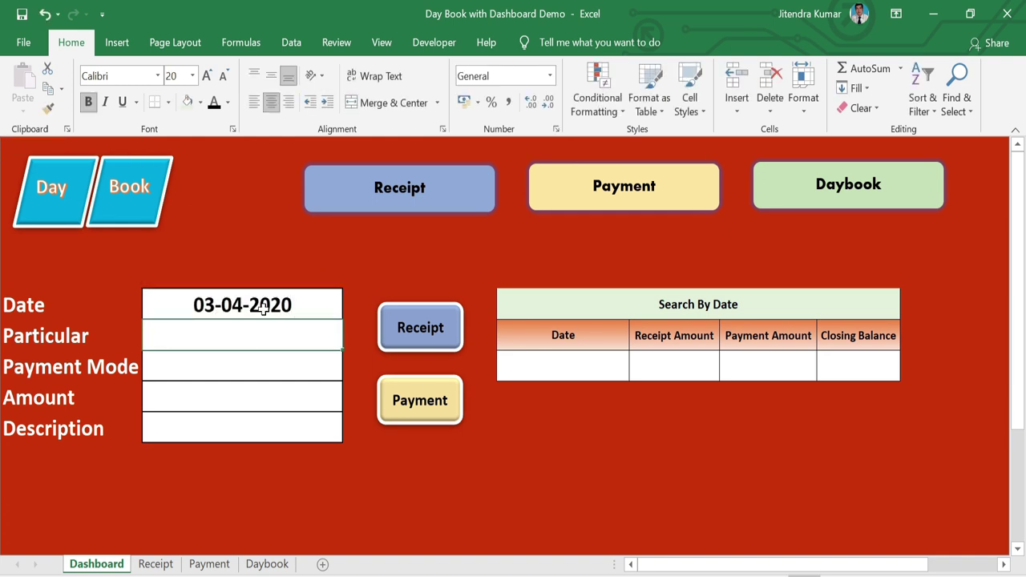
text(Loading Charges)
click(322, 337)
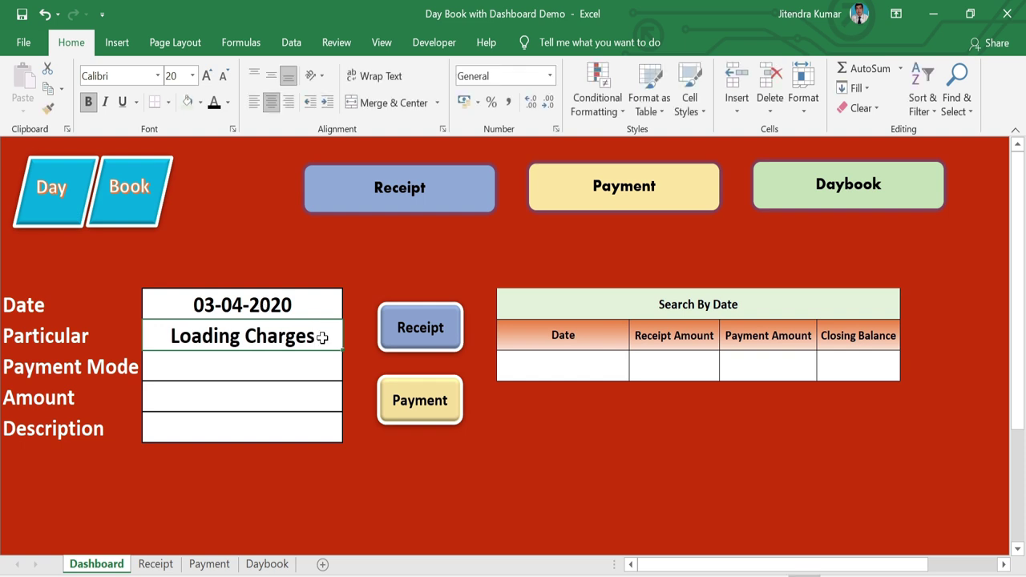
click(312, 370)
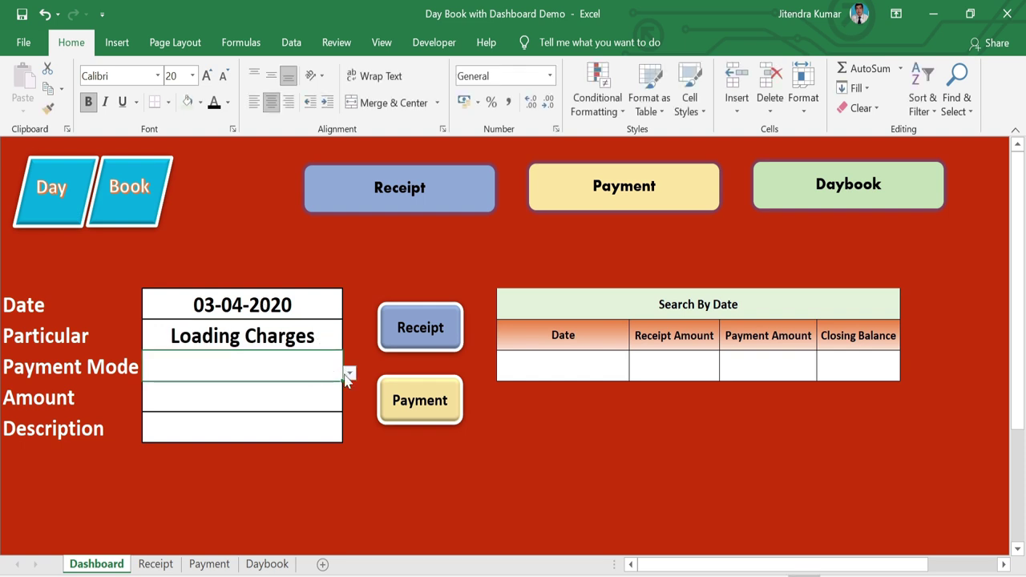
click(348, 374)
click(291, 389)
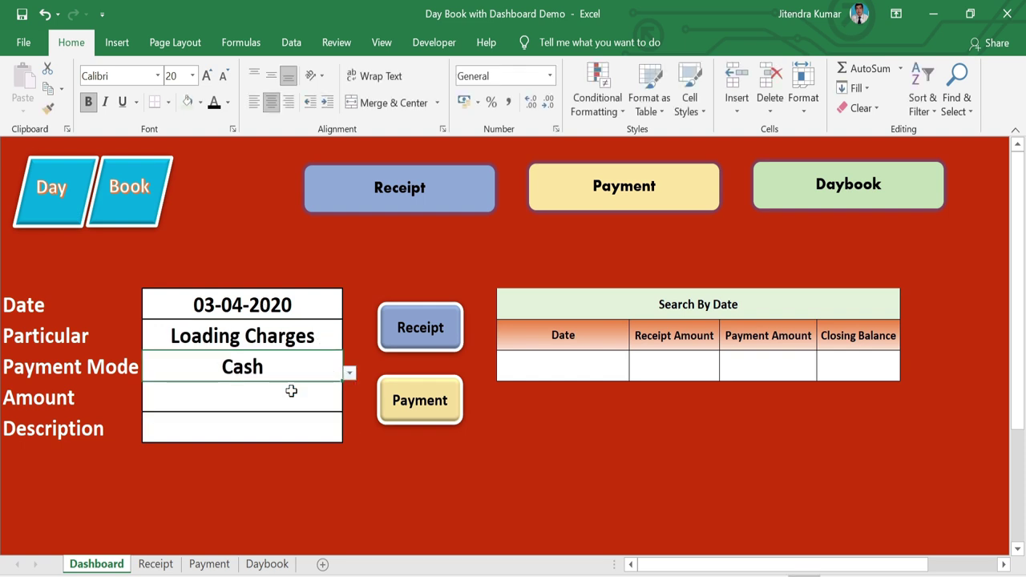
Enter amount 1000 and description 'Loading charges received', then post the entry as a payment
click(291, 390)
text(1000)
key(Return)
click(306, 427)
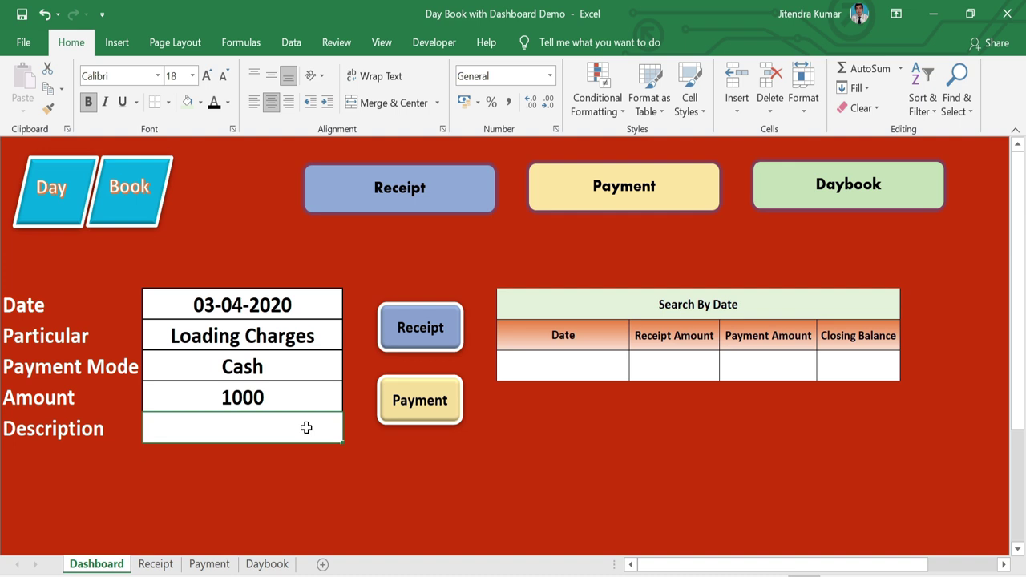
text(Loading charges received)
key(Return)
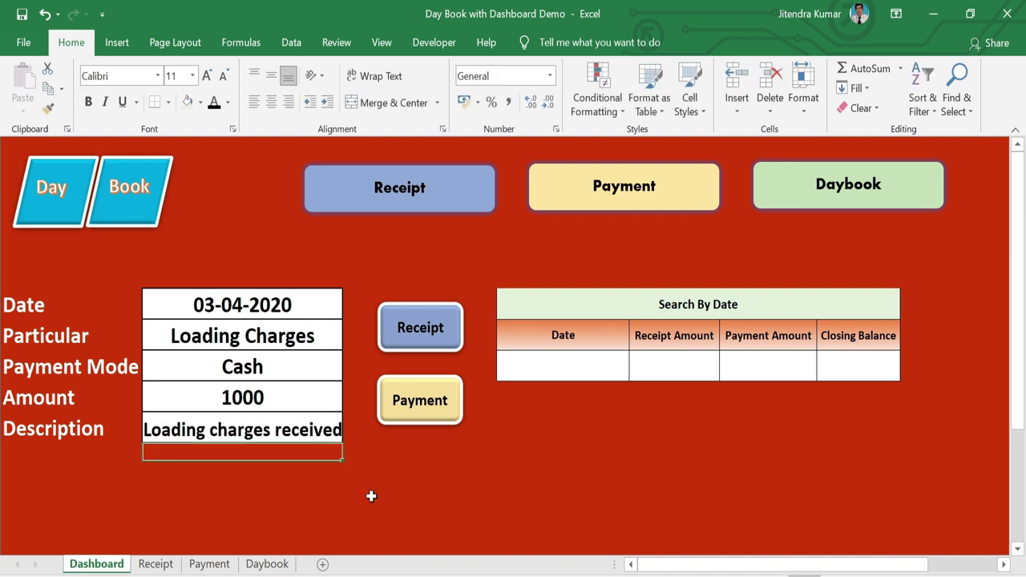
click(414, 409)
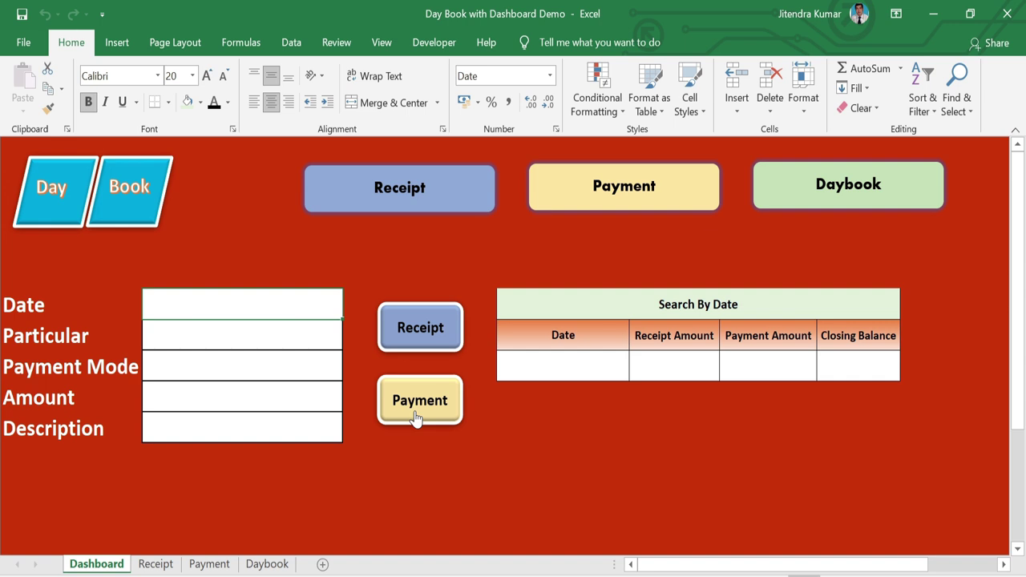
click(631, 210)
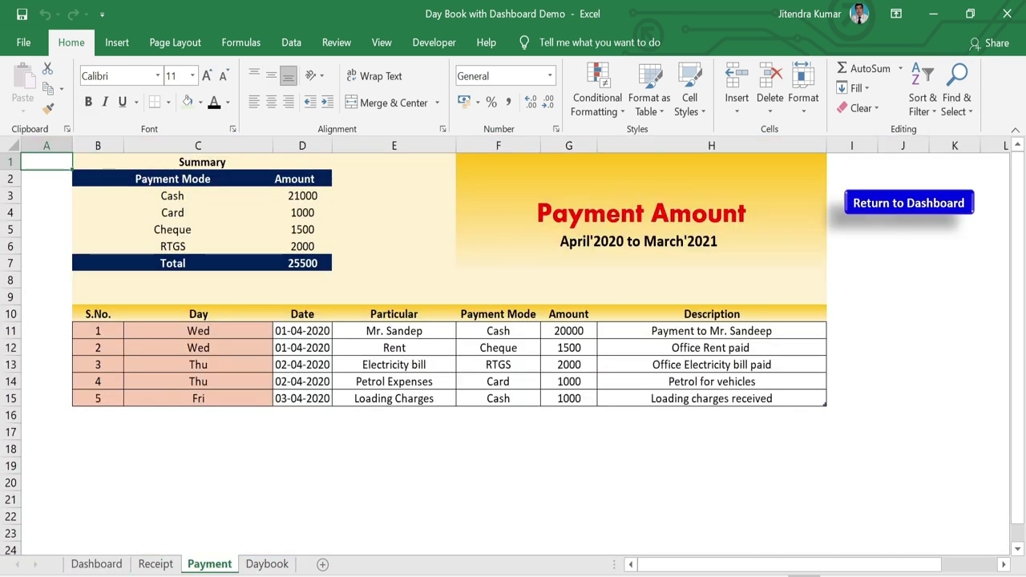
click(319, 398)
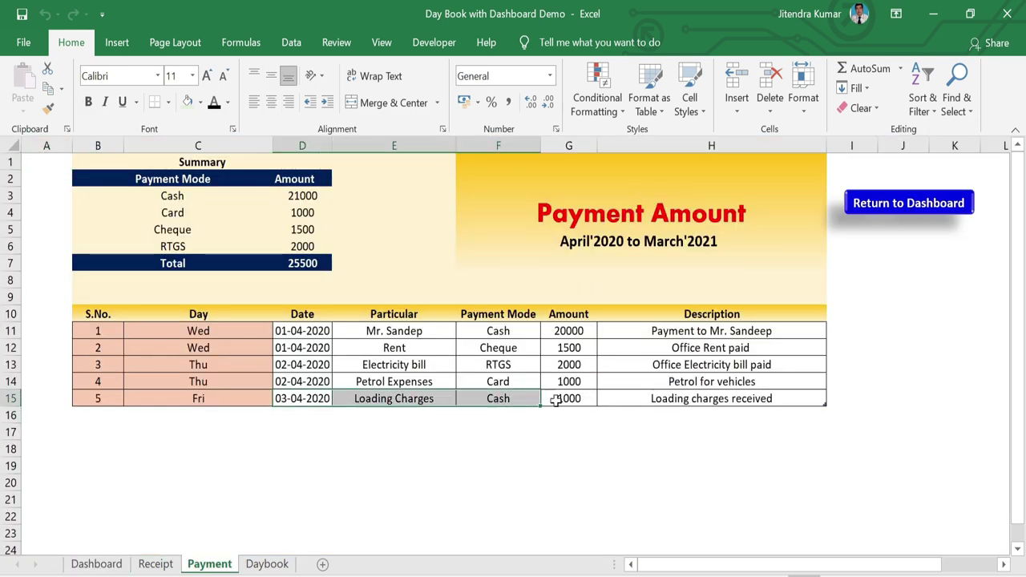
drag(319, 398, 645, 401)
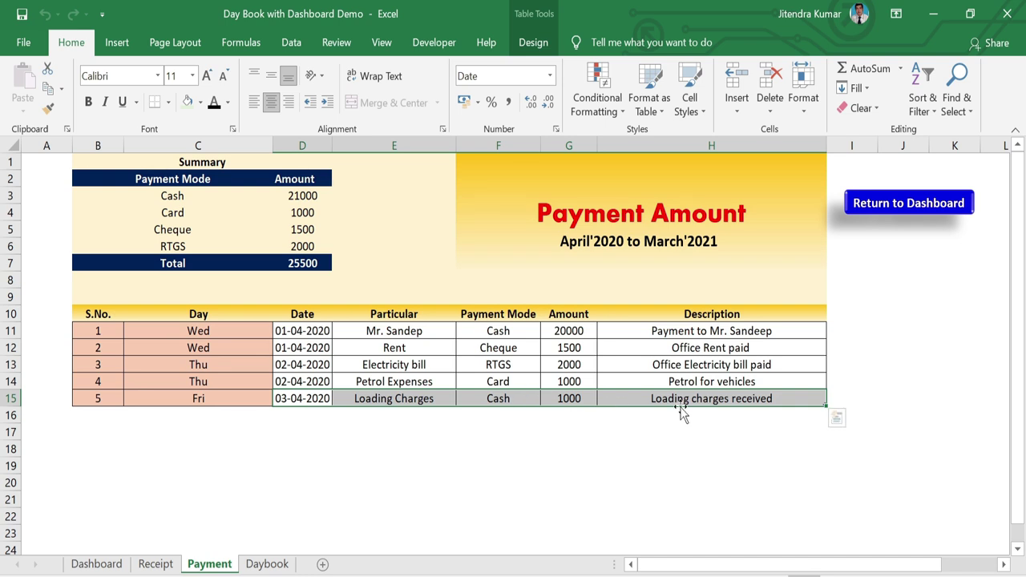
click(923, 212)
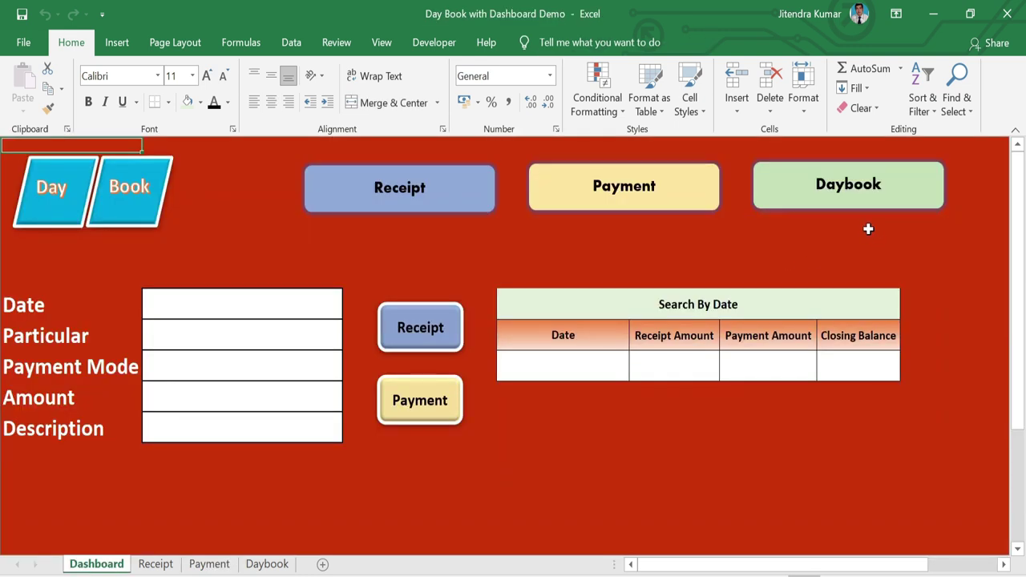
Review the 03-04-2020 amounts and G11 closing balance in the Day Book Report, then select the Dashboard's search date cell
click(845, 191)
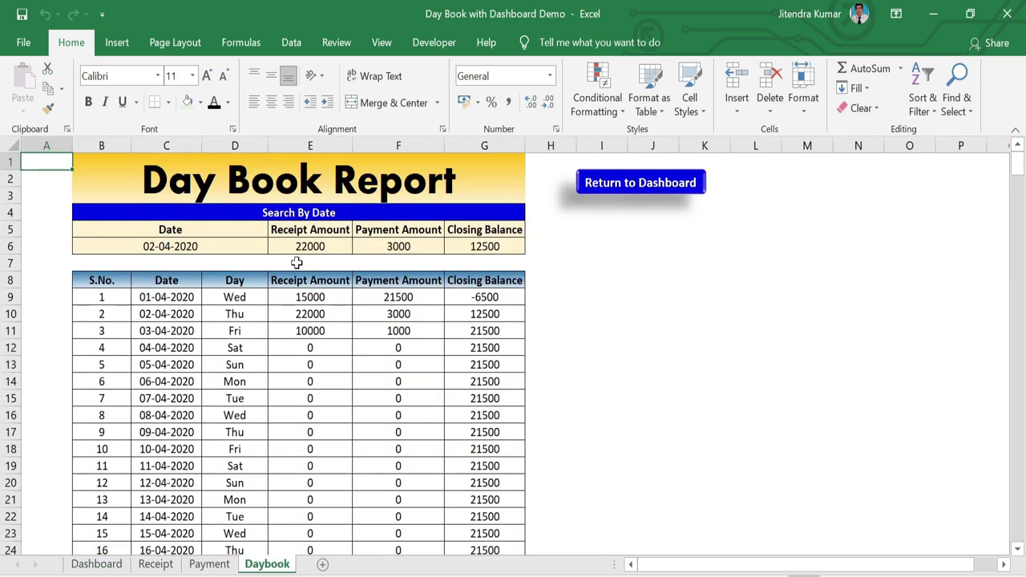
click(162, 331)
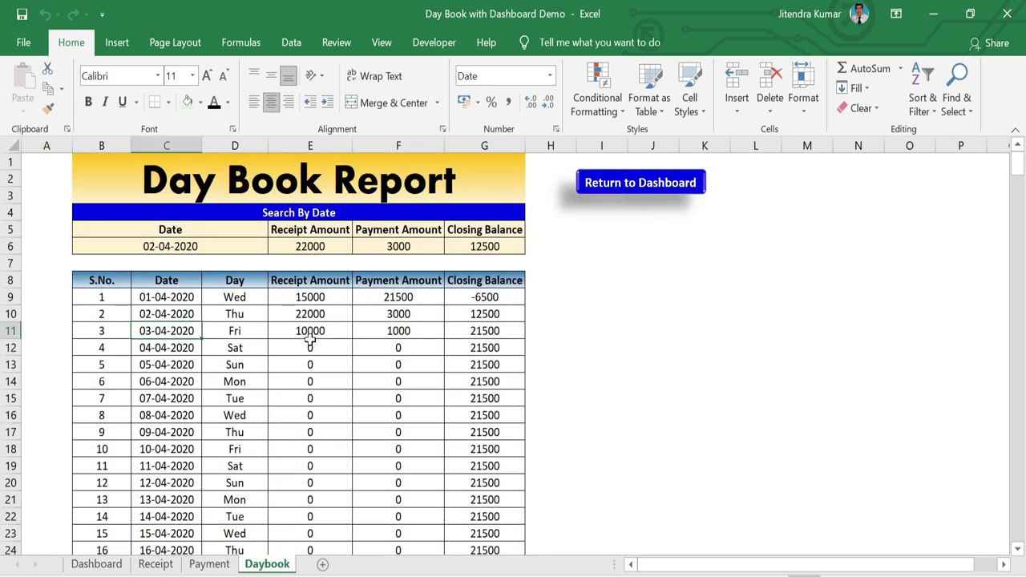
click(310, 339)
click(418, 331)
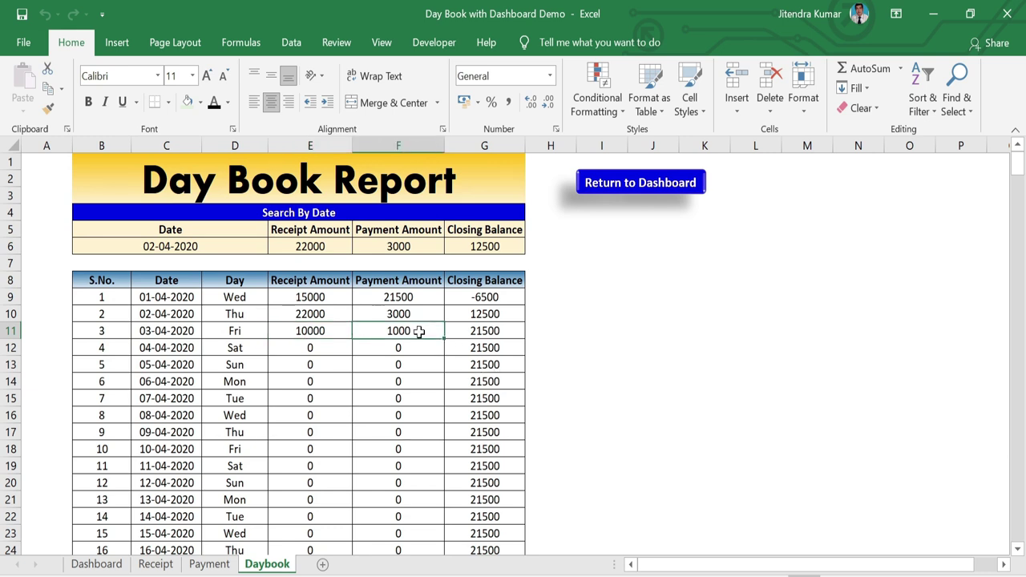
click(505, 335)
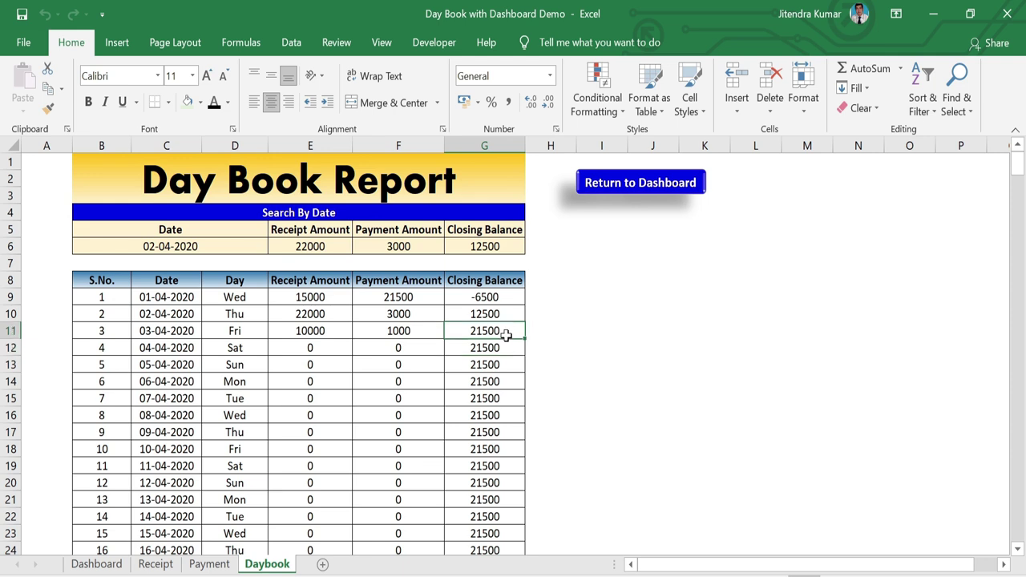
click(642, 194)
click(601, 367)
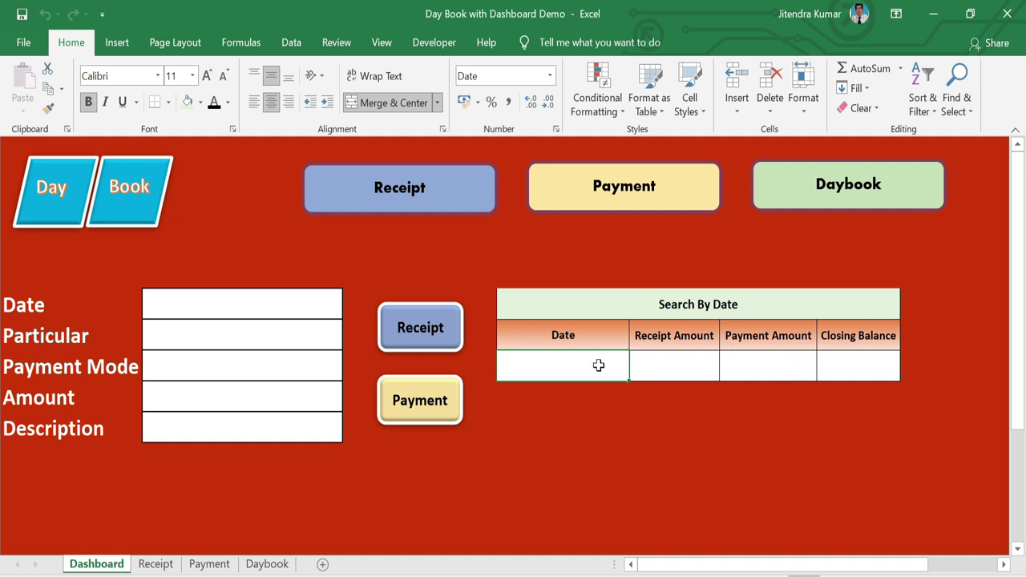
Search the Dashboard for date 03/4/20, returning a closing balance of 21500
text(03/4/20)
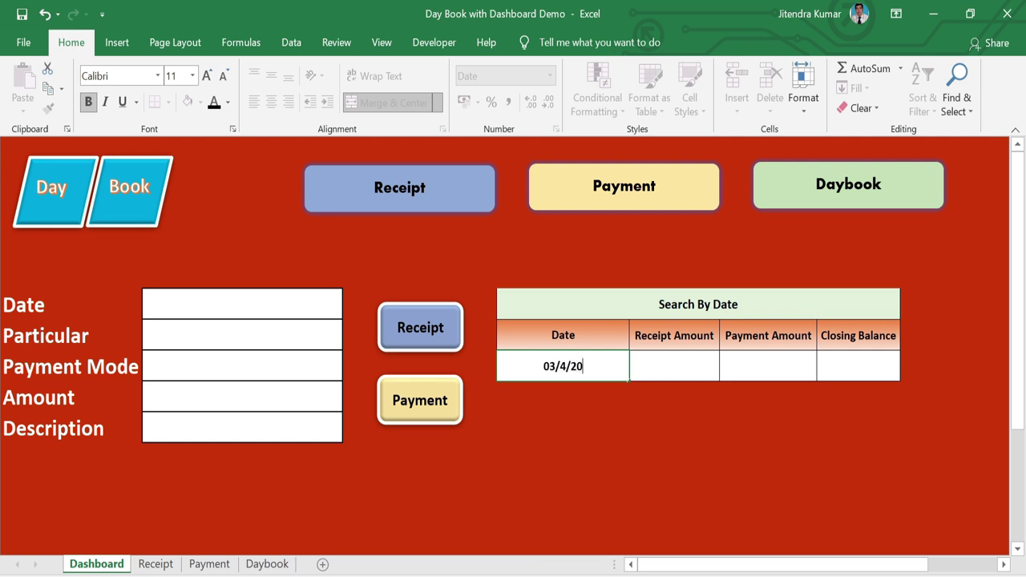
key(Return)
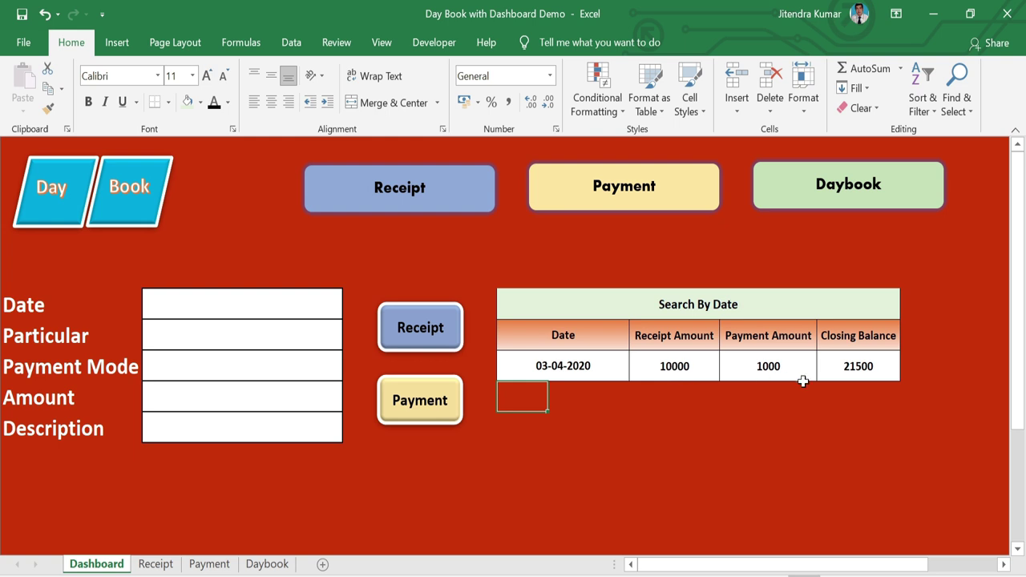
click(858, 366)
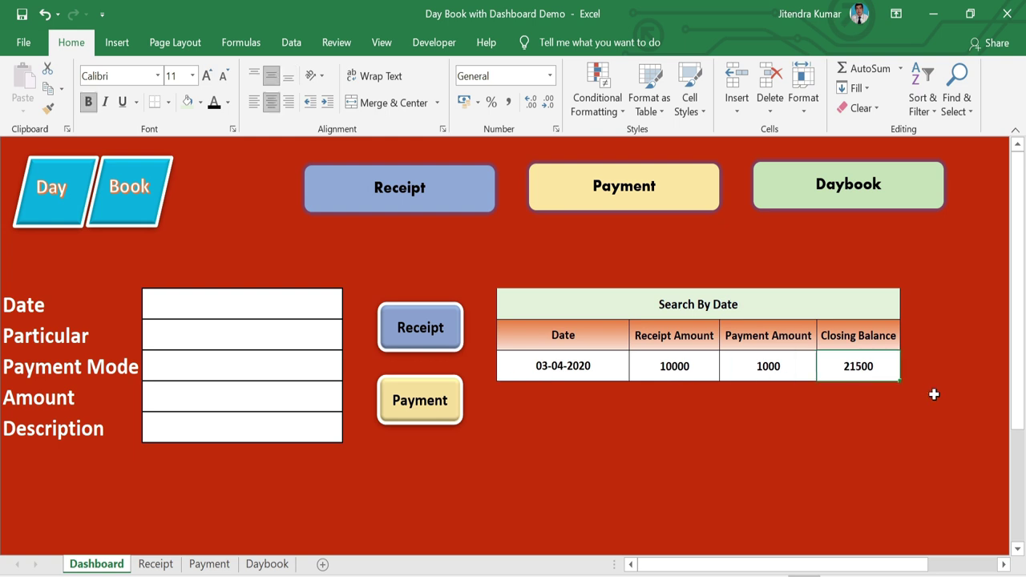
Compare against the row 11 amounts on the Daybook sheet, then return to the Dashboard
click(856, 200)
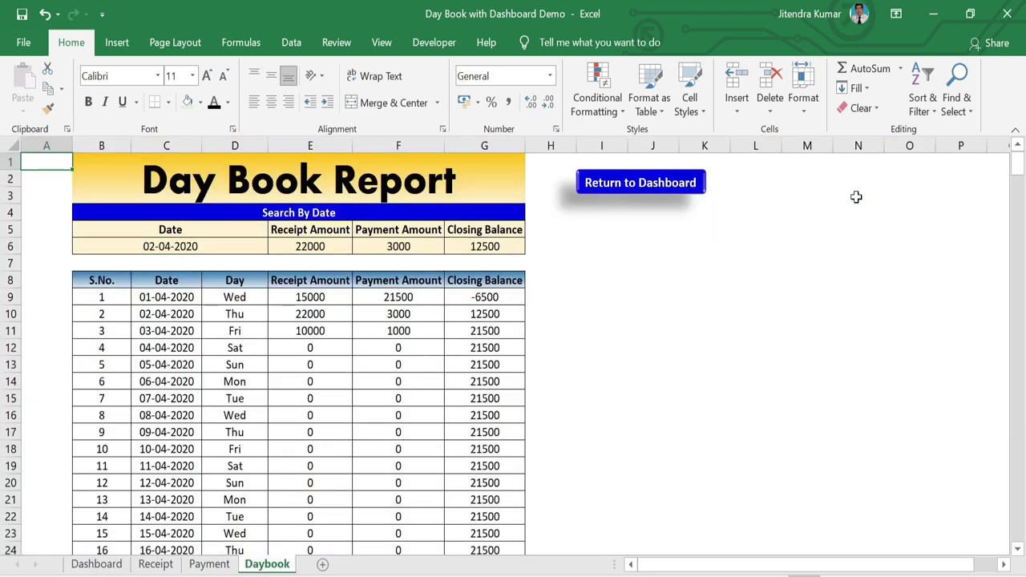
drag(276, 332, 407, 344)
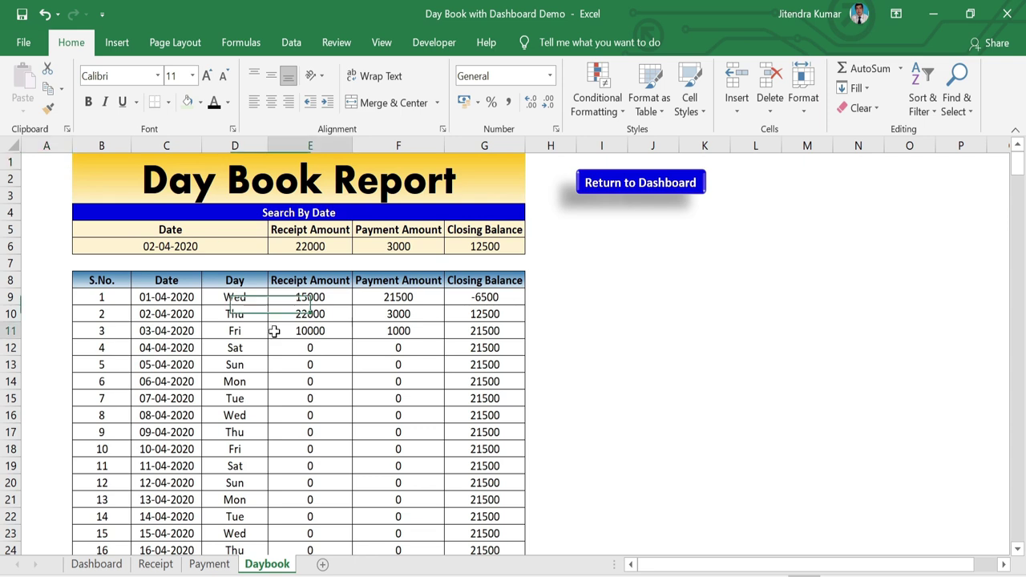
key(shift+Up)
key(shift+Right)
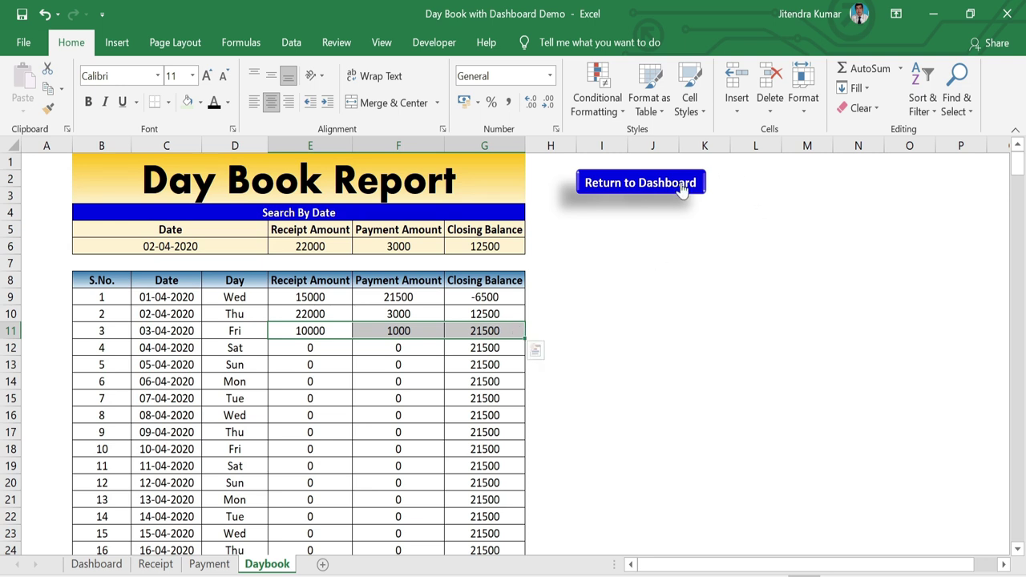
click(646, 189)
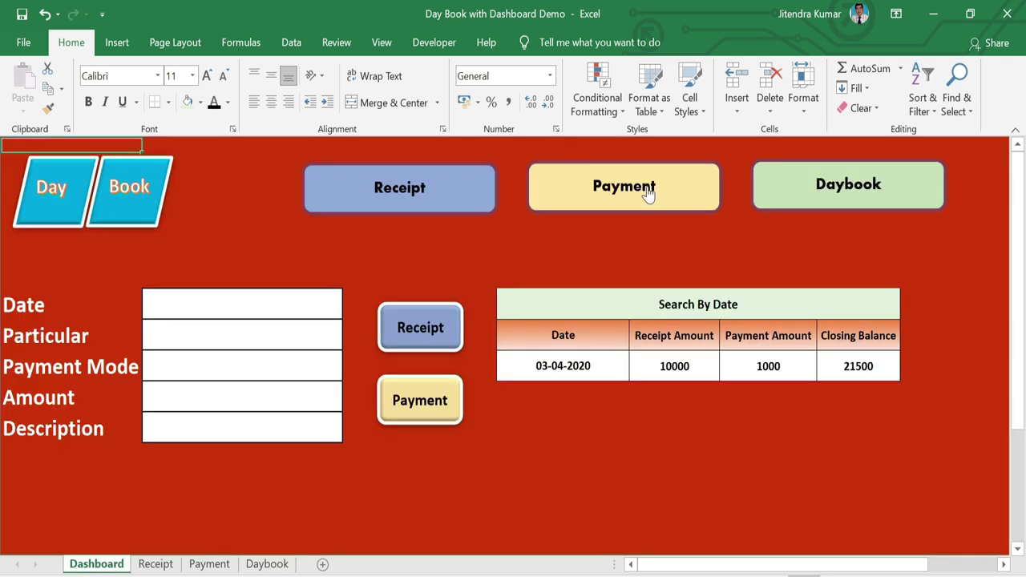
Clear the Salary entry from cell E13 on the Receipt sheet, then return to the Dashboard
click(400, 194)
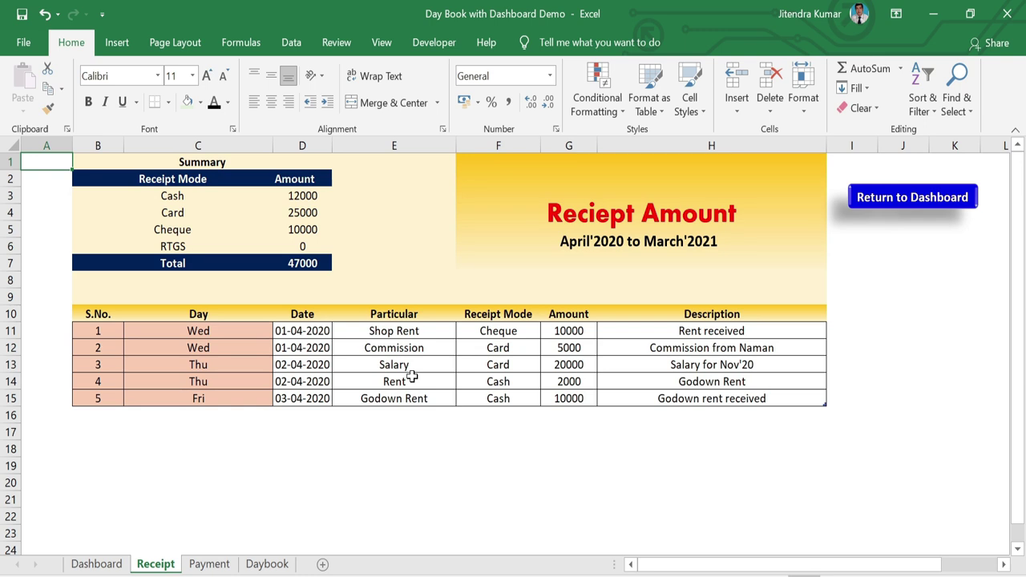
click(437, 399)
click(405, 366)
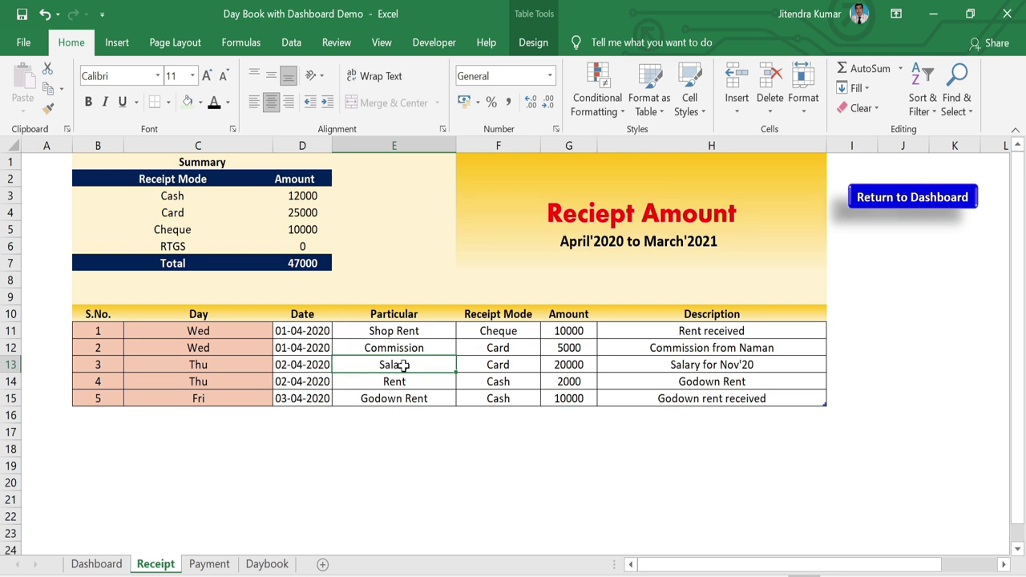
key(Delete)
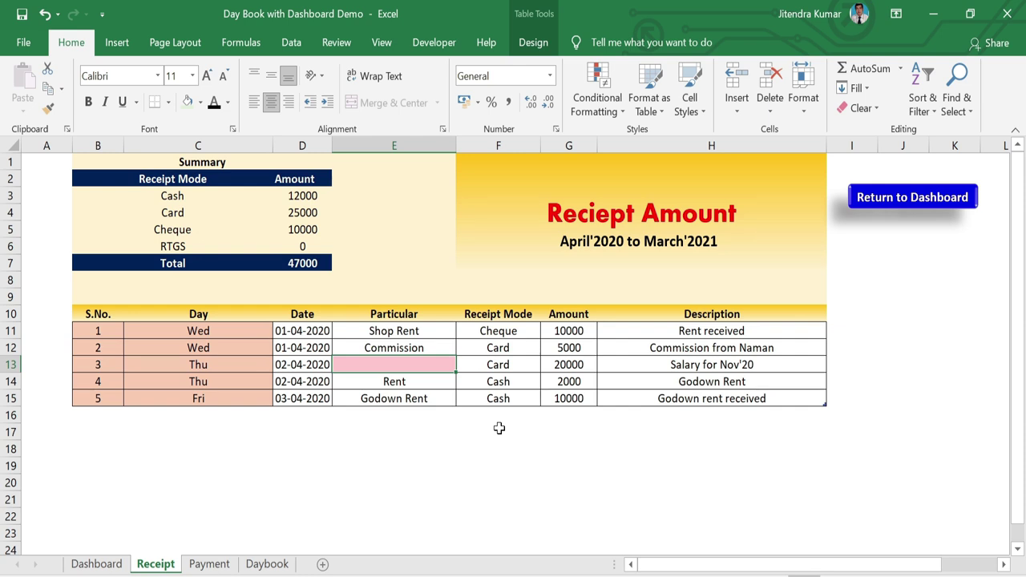
click(920, 207)
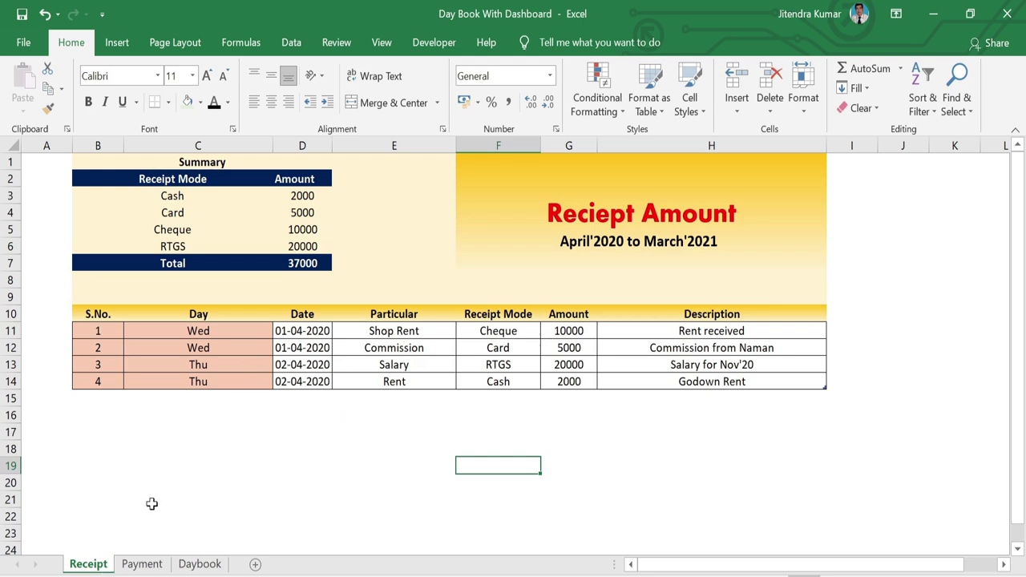
Look over the Payment and Daybook sheets (closing balance -6500, date 02-04-2020) and insert a new blank sheet
click(146, 570)
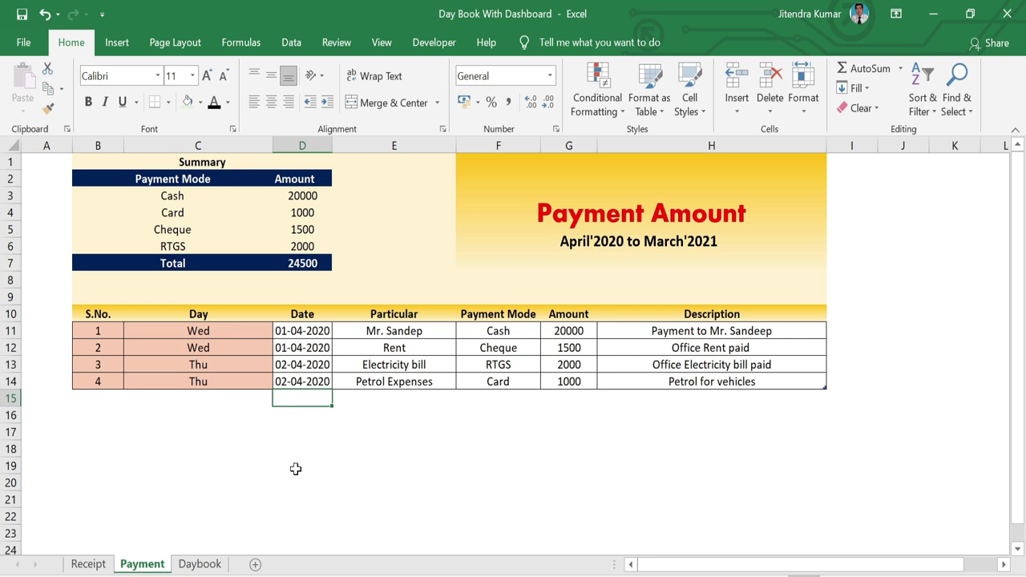
click(214, 568)
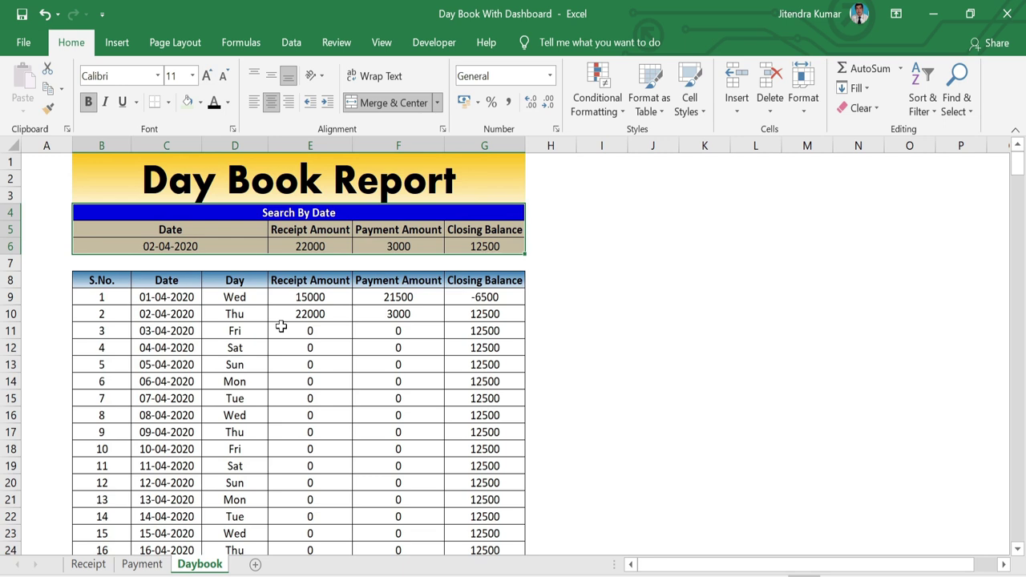
click(473, 300)
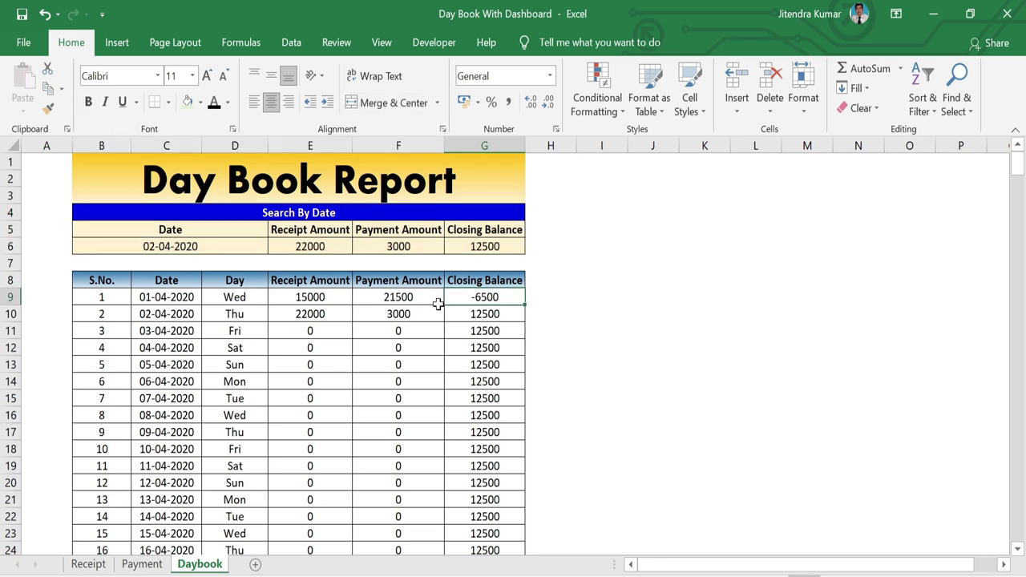
click(245, 251)
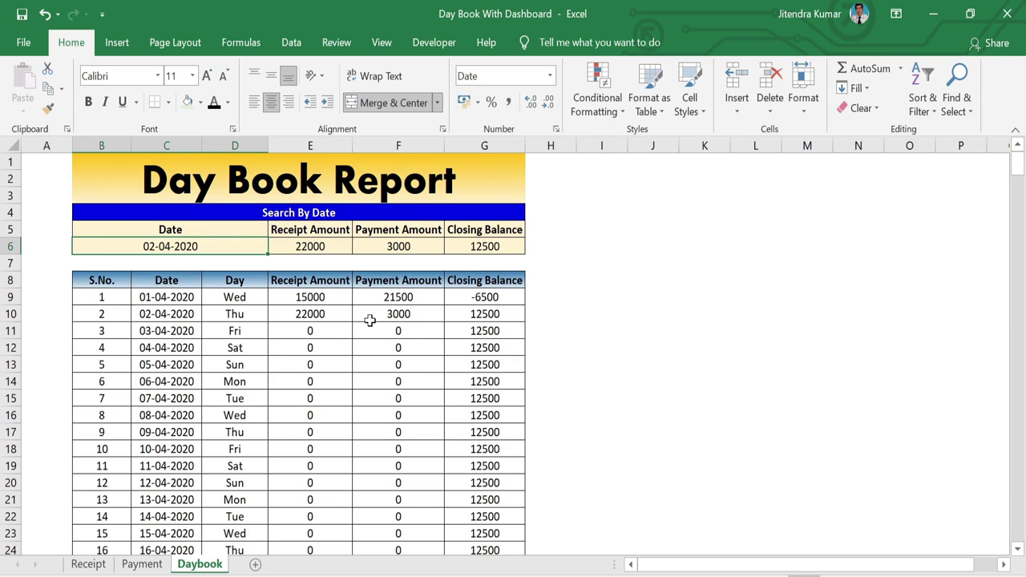
click(255, 564)
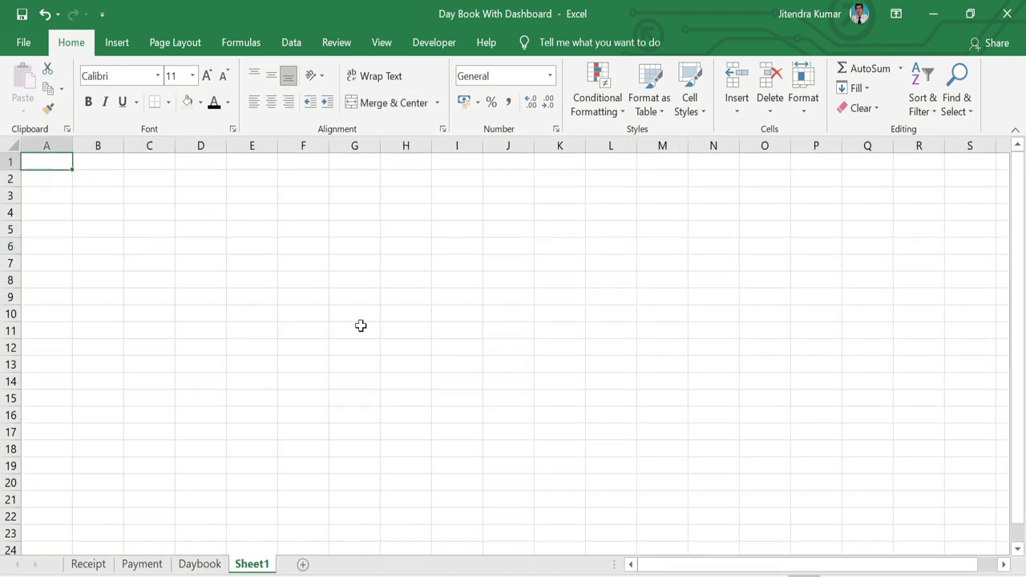
Move Sheet1 ahead of Receipt, rename it Dashboard, and go back to the Receipt sheet
drag(246, 567, 63, 559)
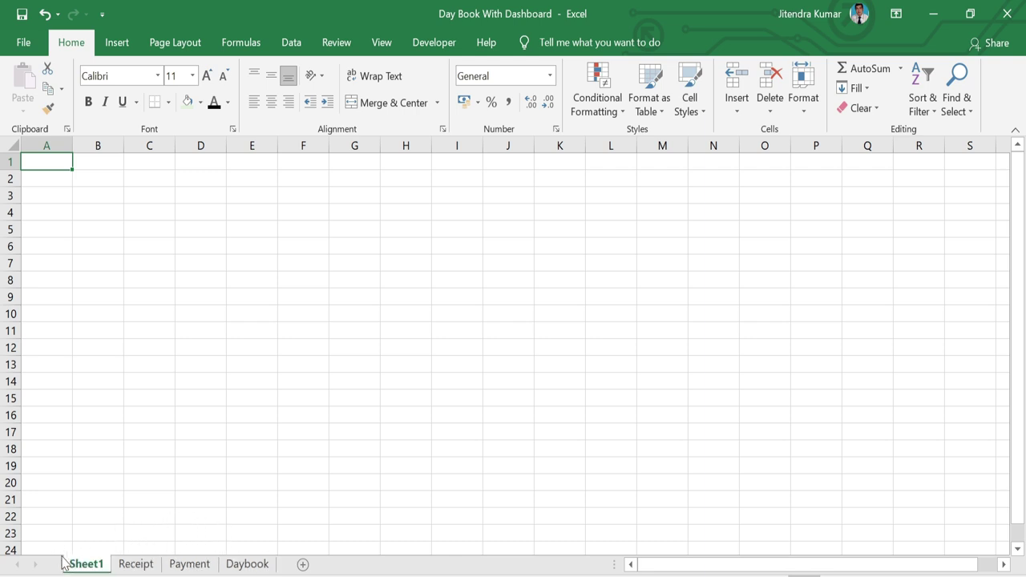
right_click(95, 565)
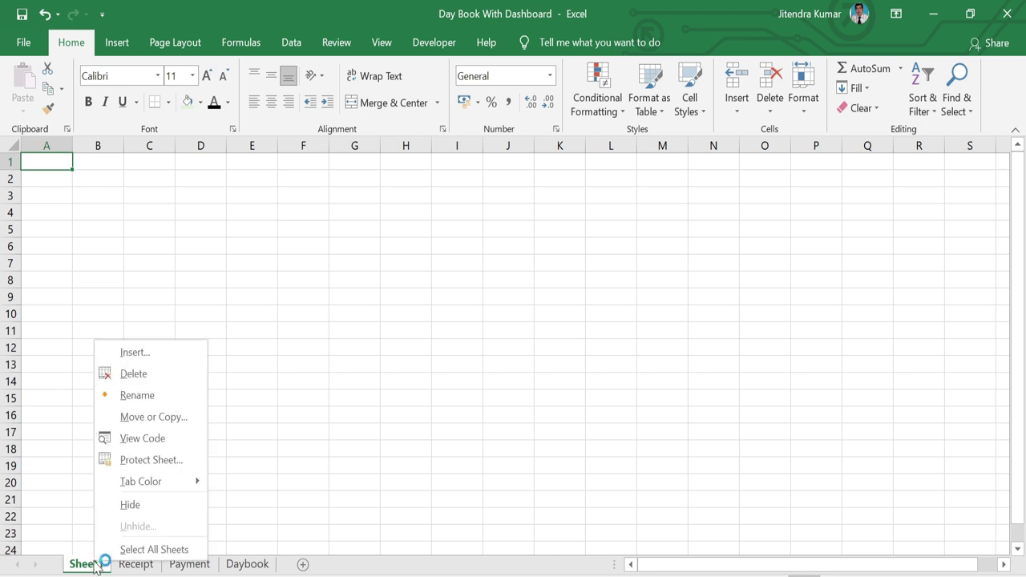
click(150, 395)
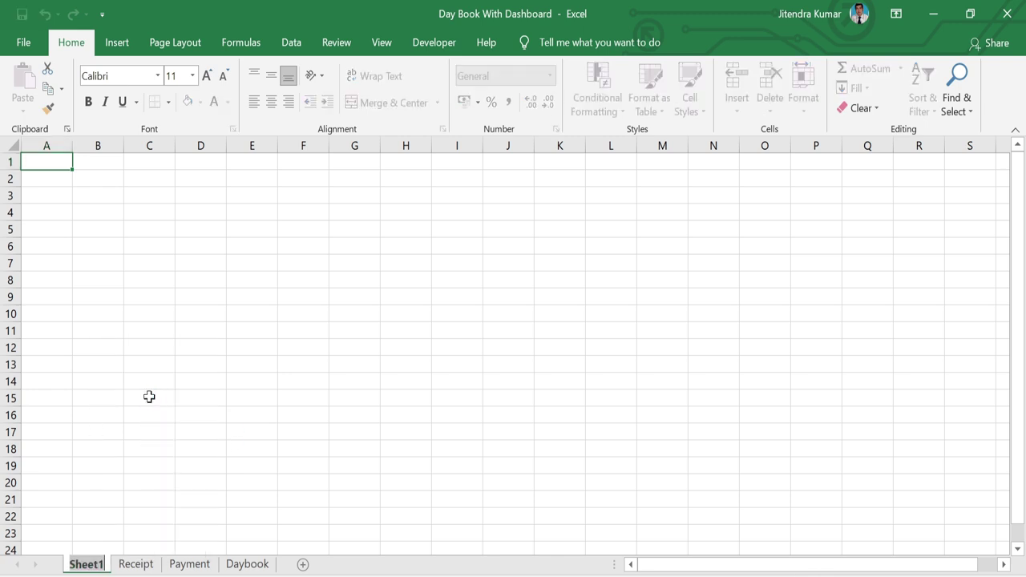
text(Dashboard)
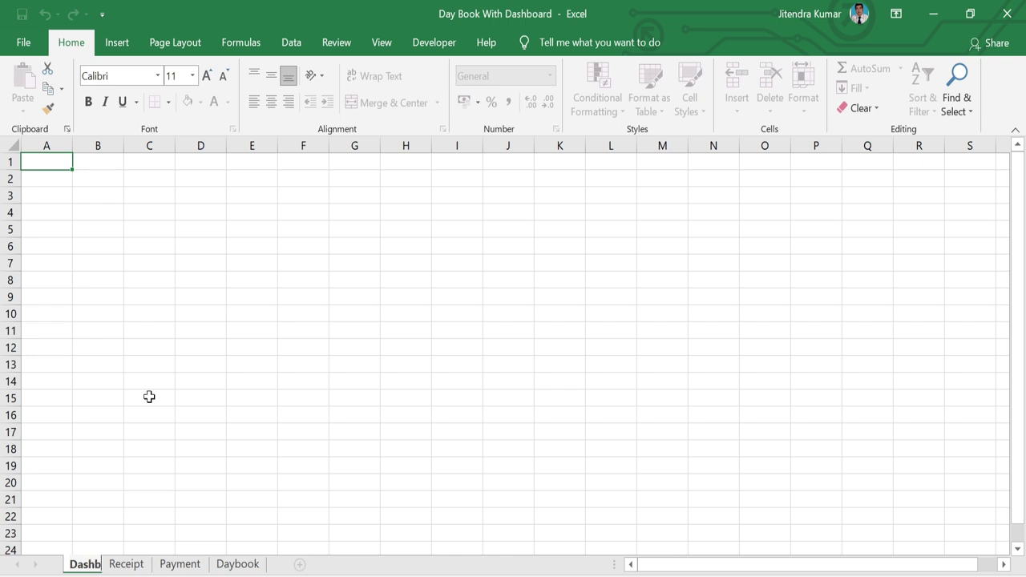
click(200, 399)
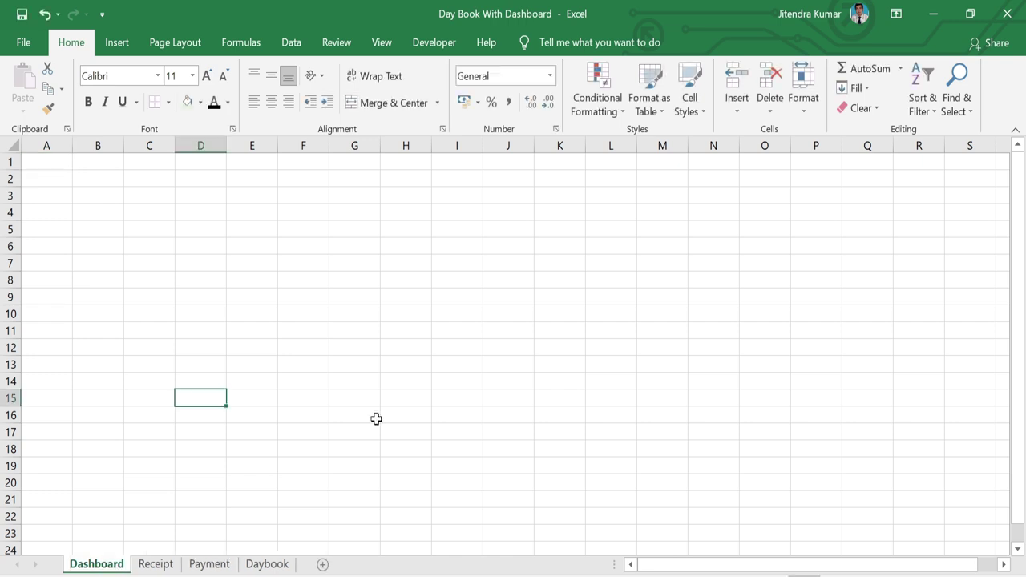
click(163, 566)
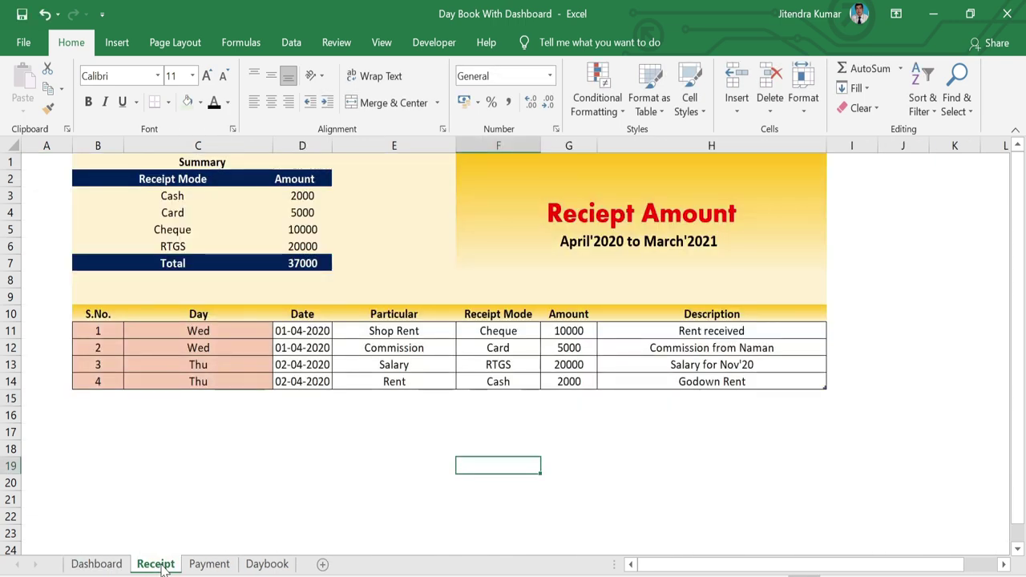
Copy the Receipt table headings D10:H10, Date through Description
click(314, 317)
key(shift+Right)
key(shift+Right)
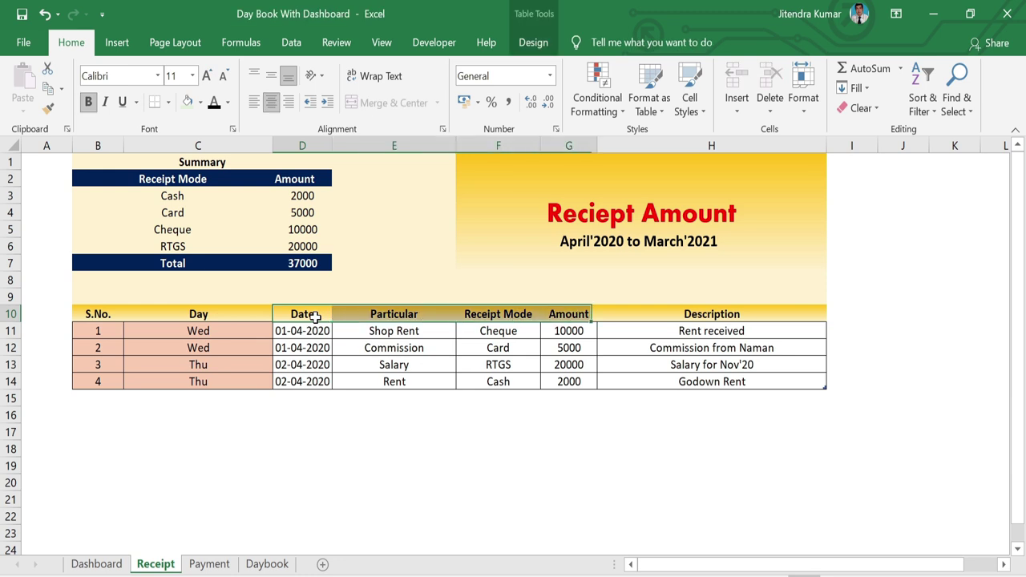
key(shift+Right)
key(shift+Right)
key(shift+Right)
key(shift+Left)
key(ctrl+c)
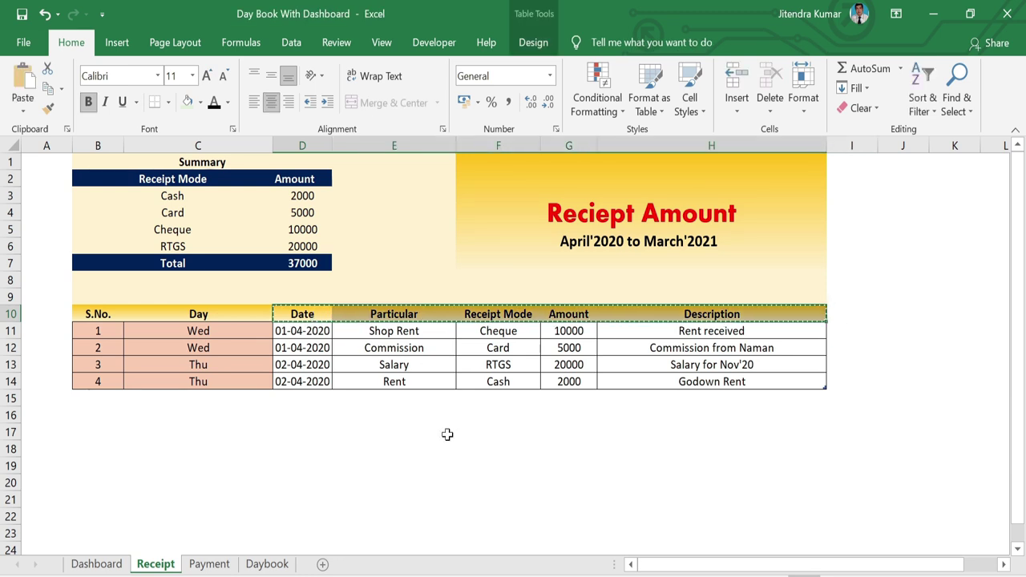
Paste the headings as transposed values into Dashboard cells A10:A14 and widen column A
click(112, 565)
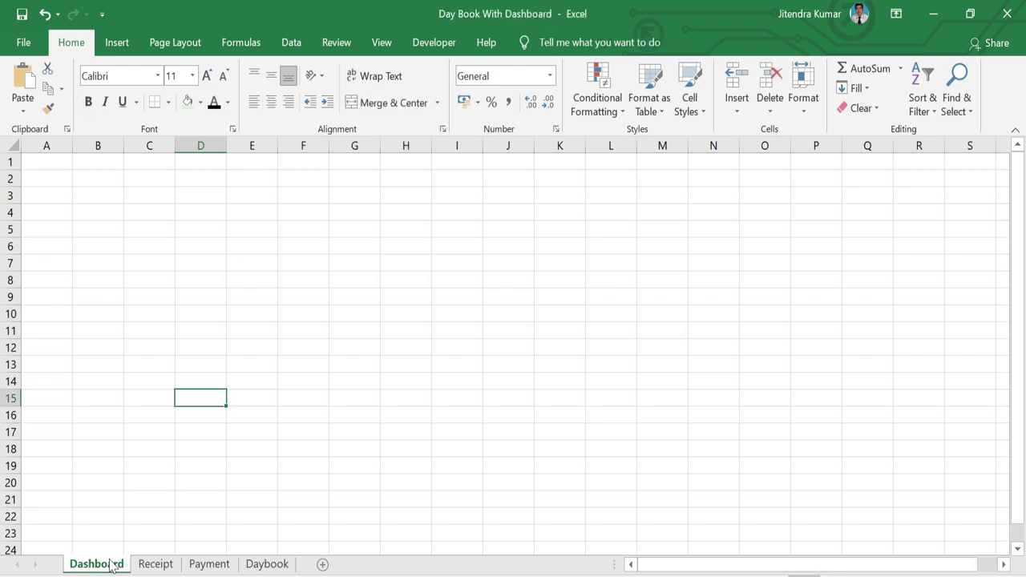
click(60, 311)
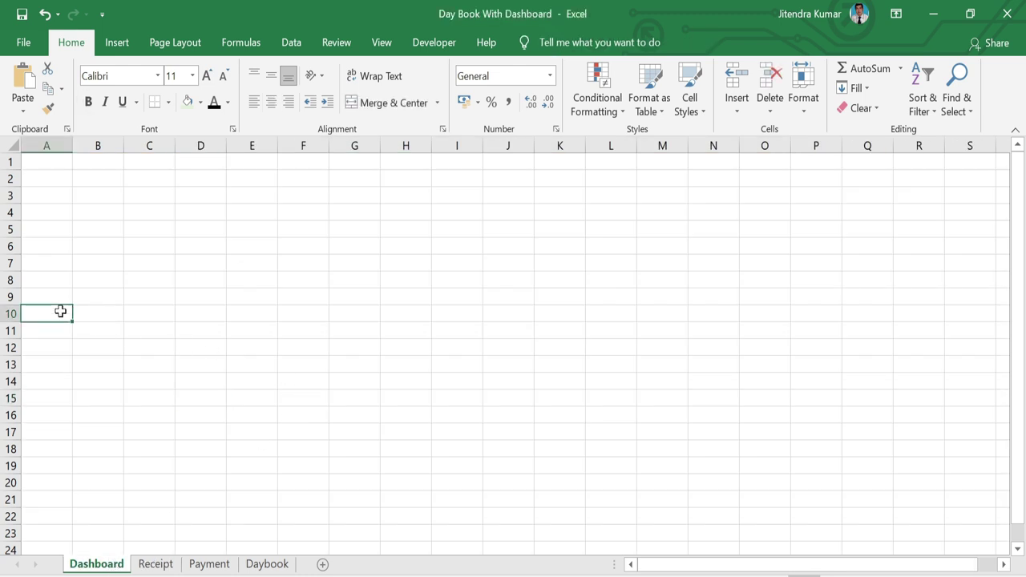
right_click(61, 313)
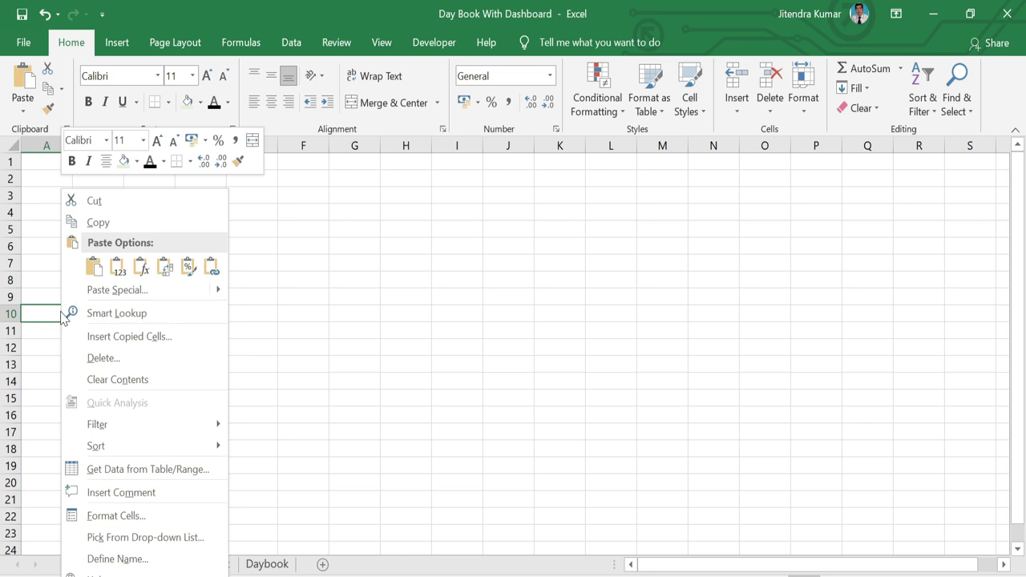
click(147, 293)
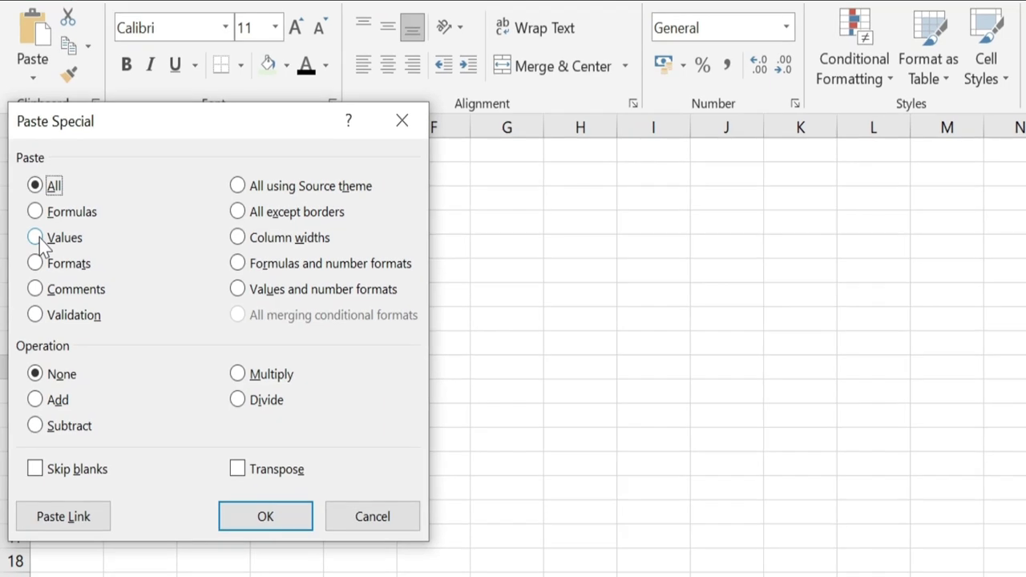
click(37, 238)
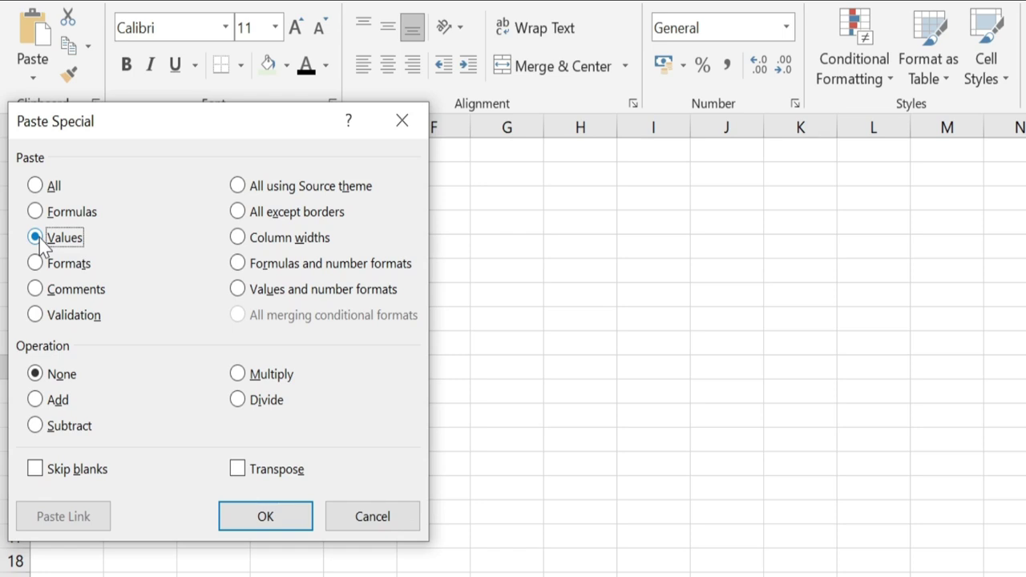
click(245, 470)
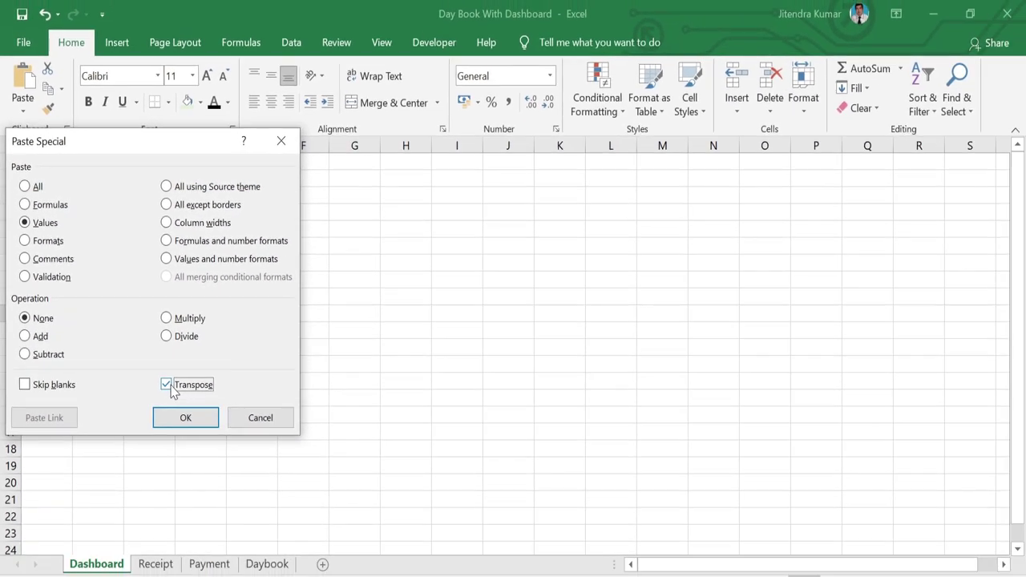
click(185, 419)
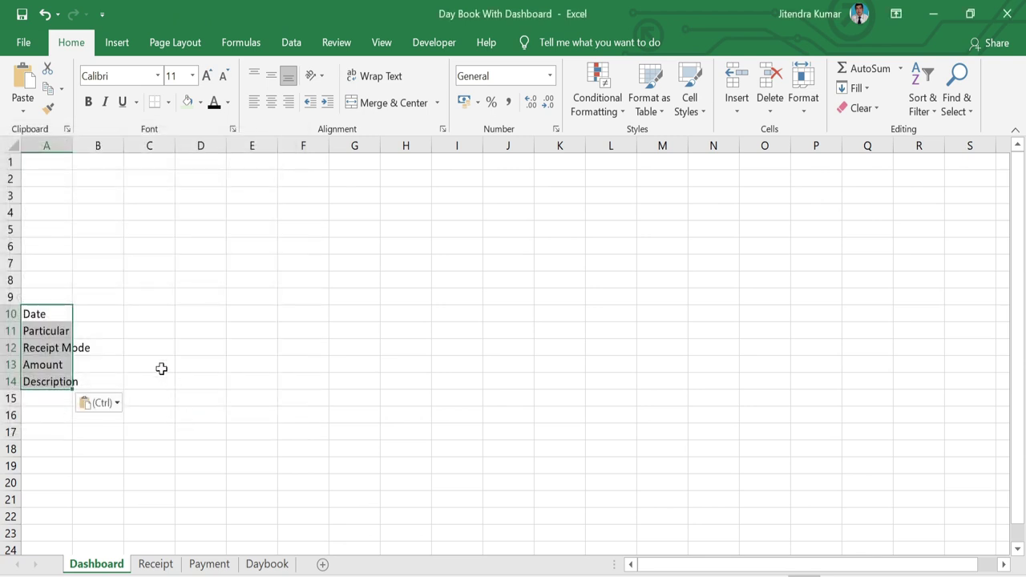
drag(73, 136, 94, 137)
click(133, 280)
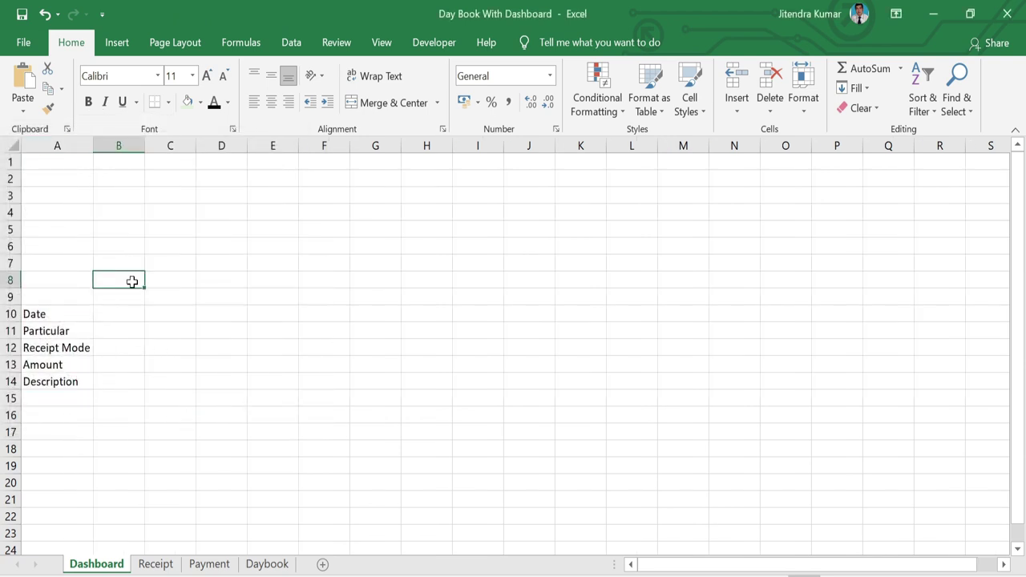
Change A12 to 'Payment Mode' and make labels A10:A14 bold at size 20
click(75, 350)
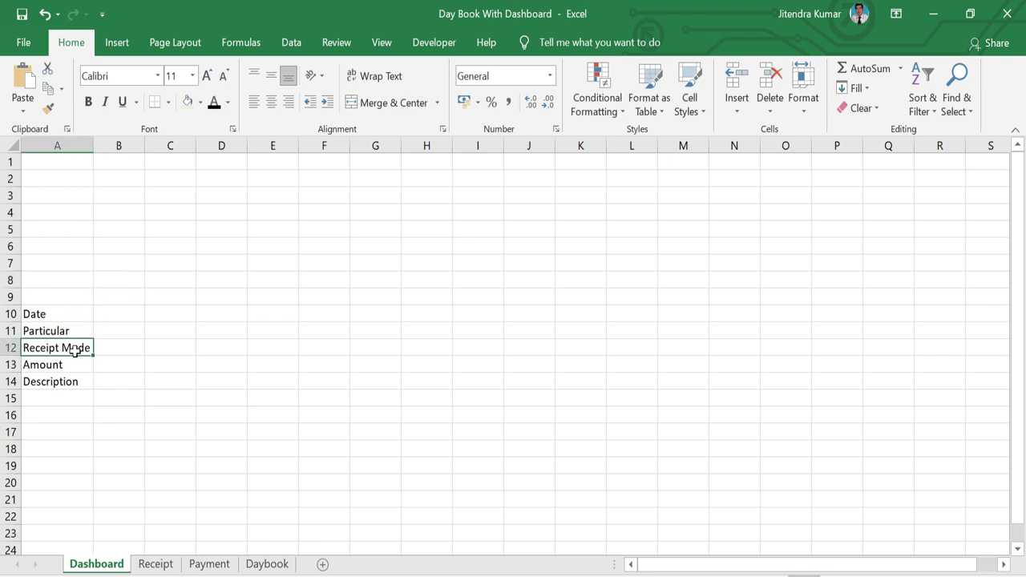
text(Payment Mode)
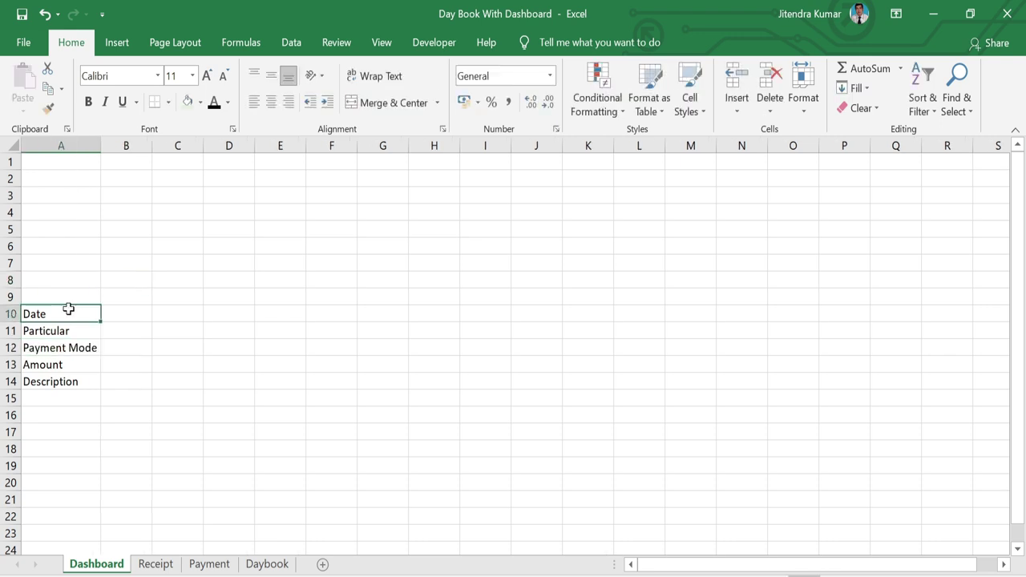
drag(70, 313, 73, 381)
click(89, 102)
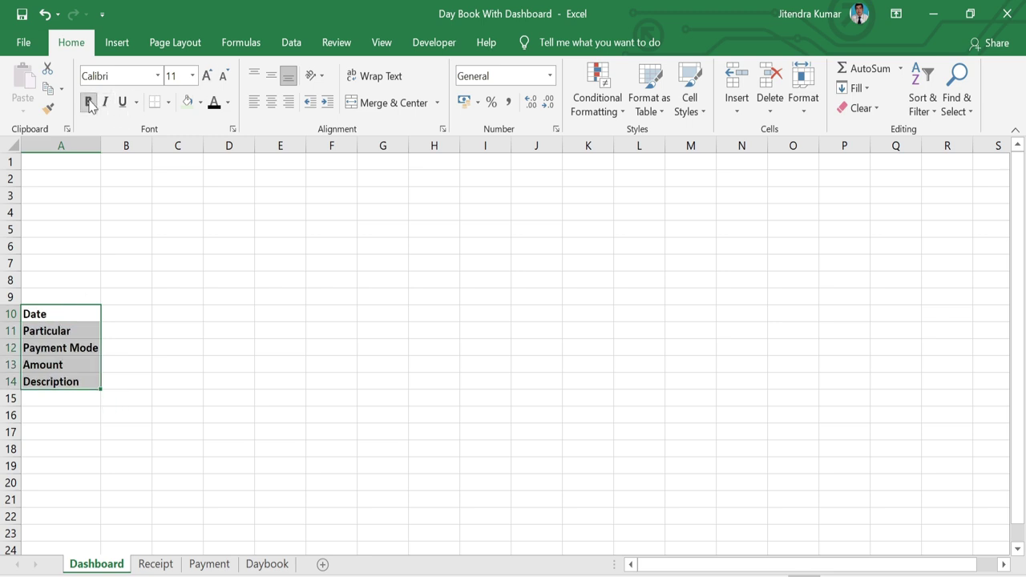
click(207, 76)
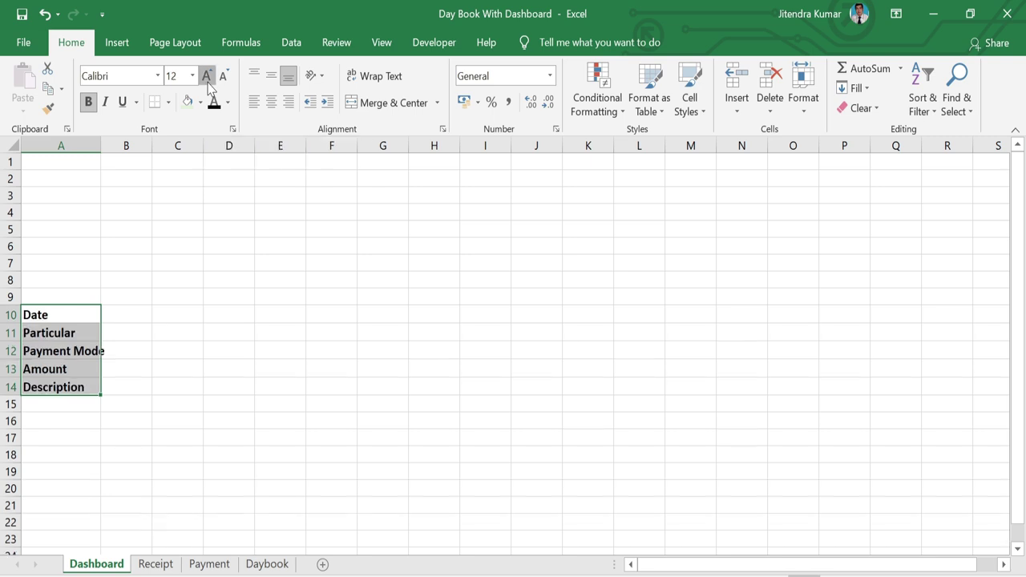
click(207, 76)
click(207, 76)
click(207, 76)
click(207, 76)
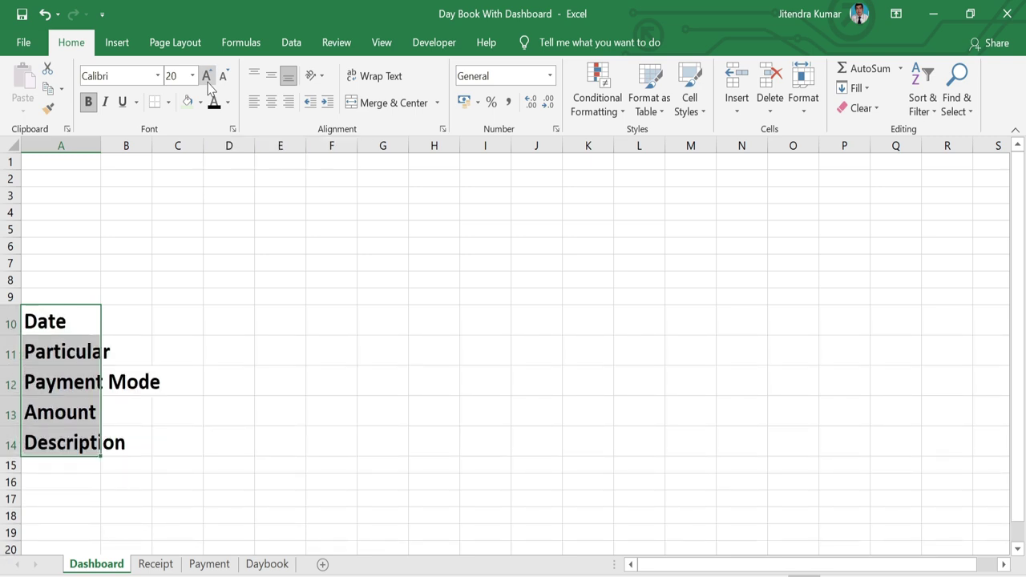
Autofit column A, widen column B to about 416 pixels, and select entry cells B10:B14
double_click(102, 141)
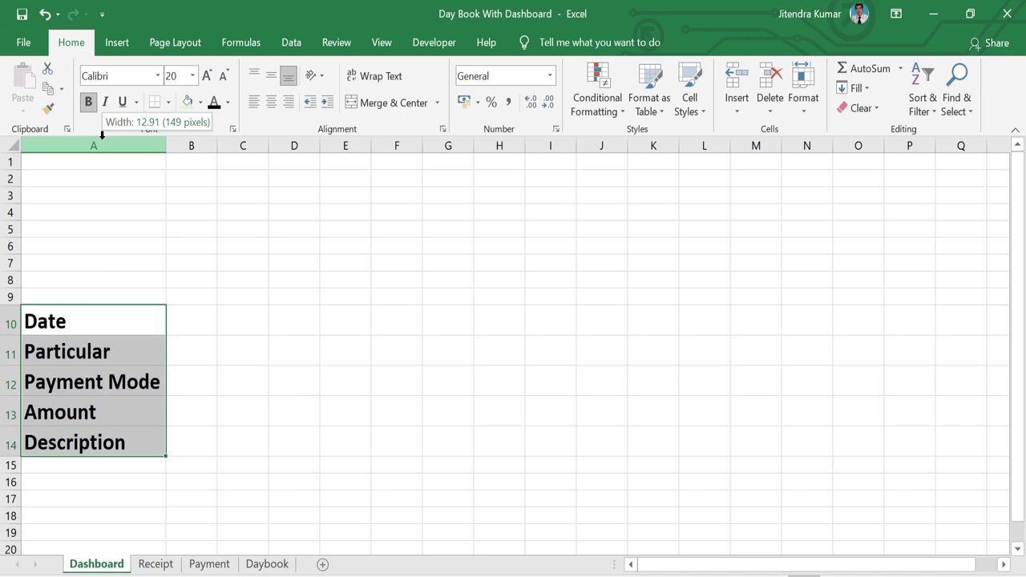
drag(215, 146, 418, 149)
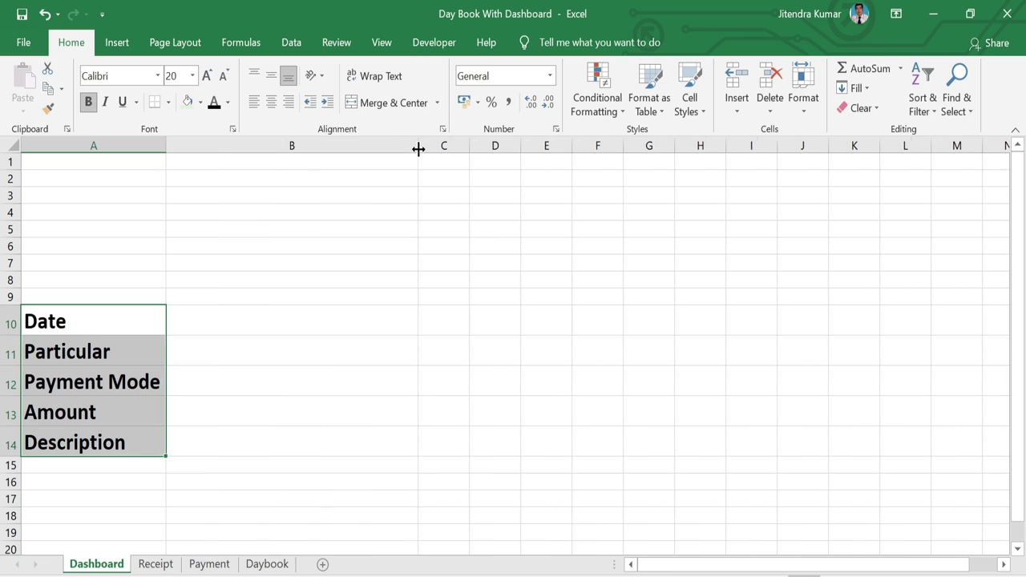
click(387, 297)
drag(203, 321, 229, 440)
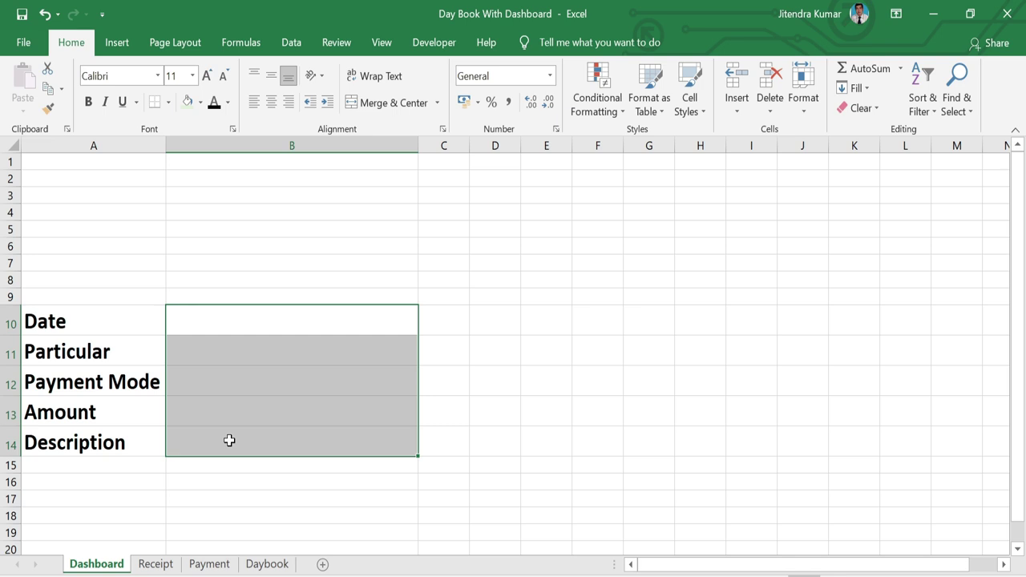
Apply All Borders to the entry cells B10:B14
click(168, 103)
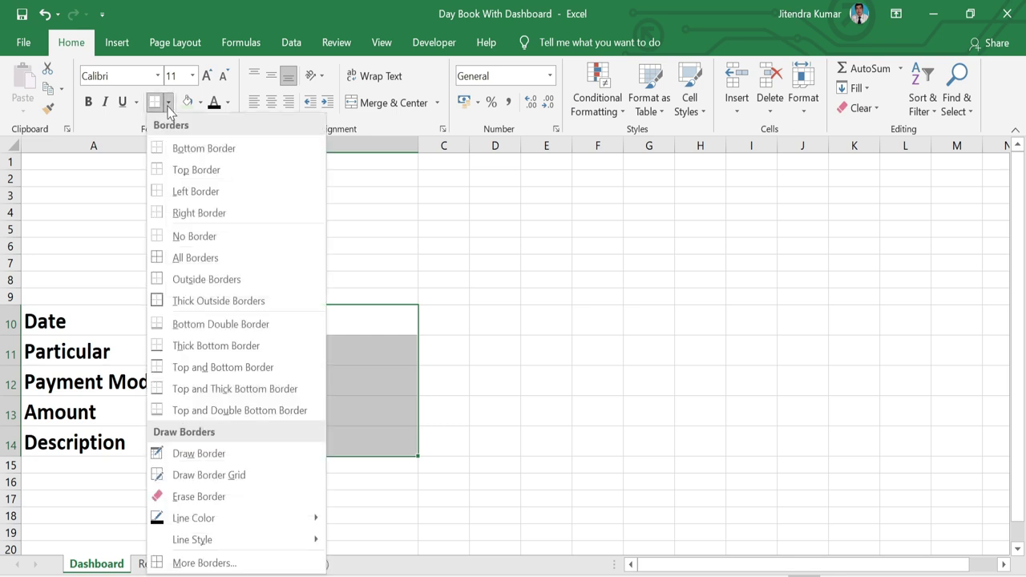
click(209, 258)
click(495, 377)
drag(380, 318, 383, 437)
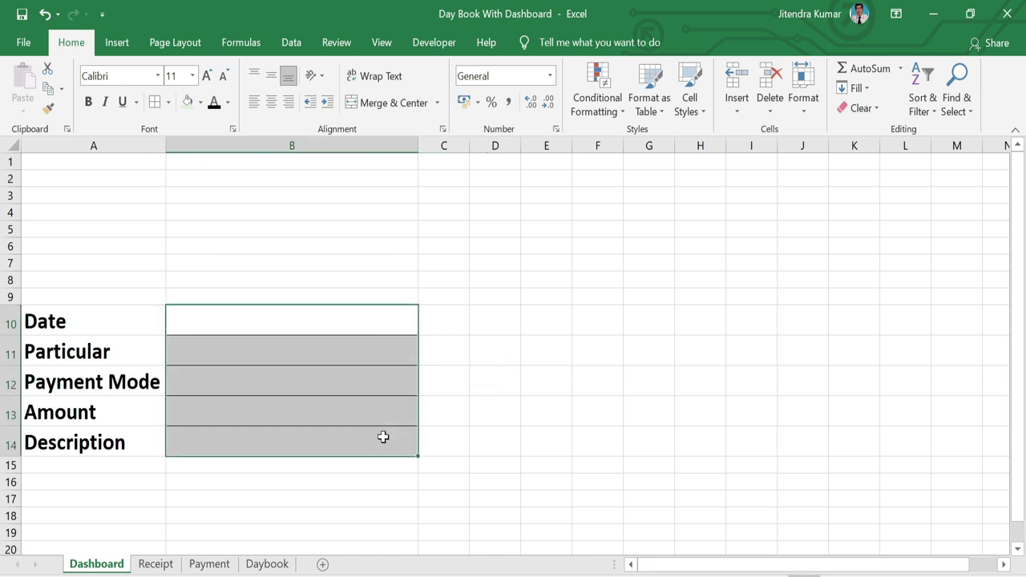
Set the B10:B14 text to bold at font size 18
double_click(210, 77)
double_click(210, 77)
double_click(210, 77)
click(224, 77)
click(223, 78)
click(88, 102)
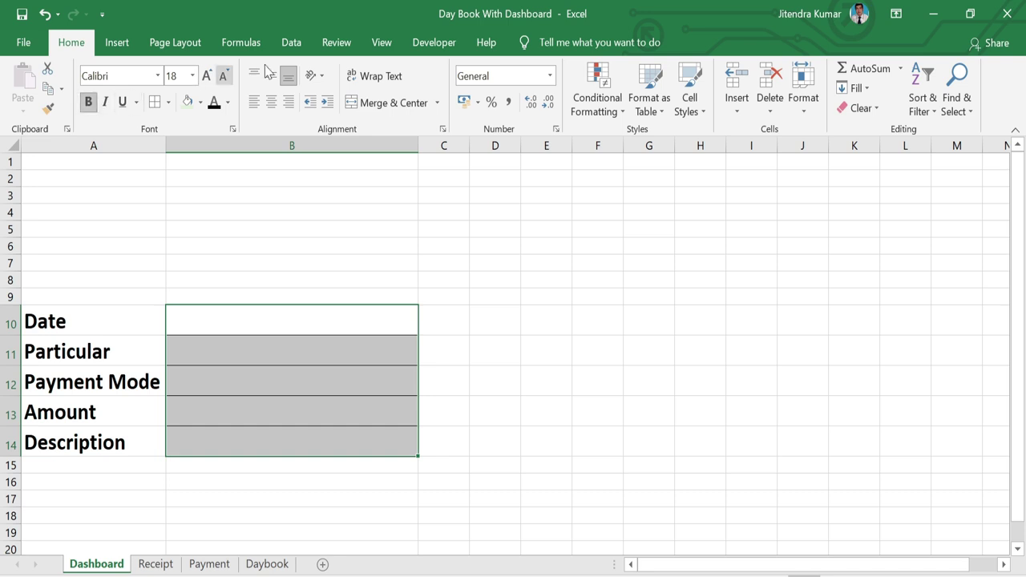
click(522, 328)
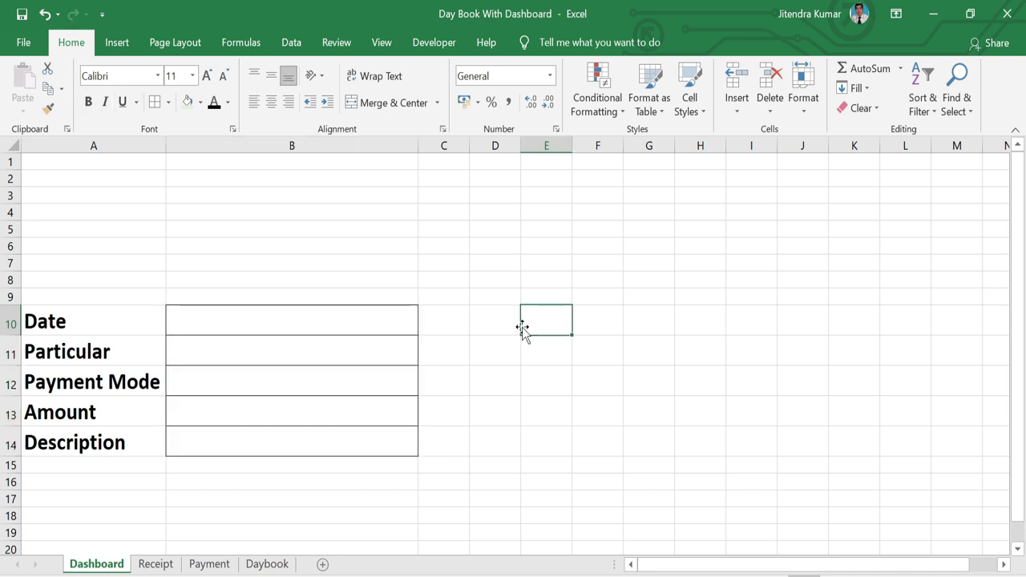
Fill the sheet area A1:V30 with red
click(30, 161)
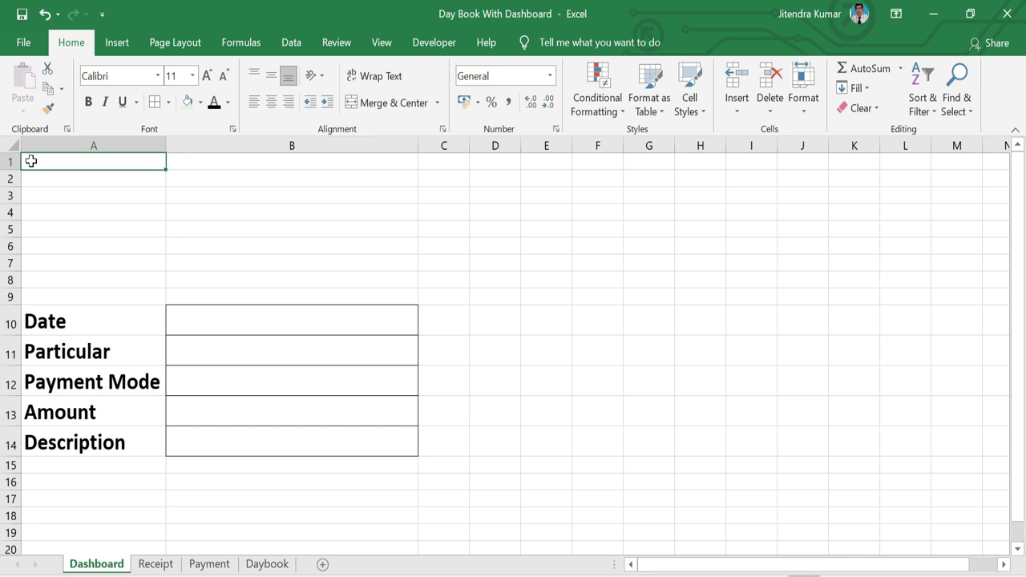
drag(30, 161, 892, 162)
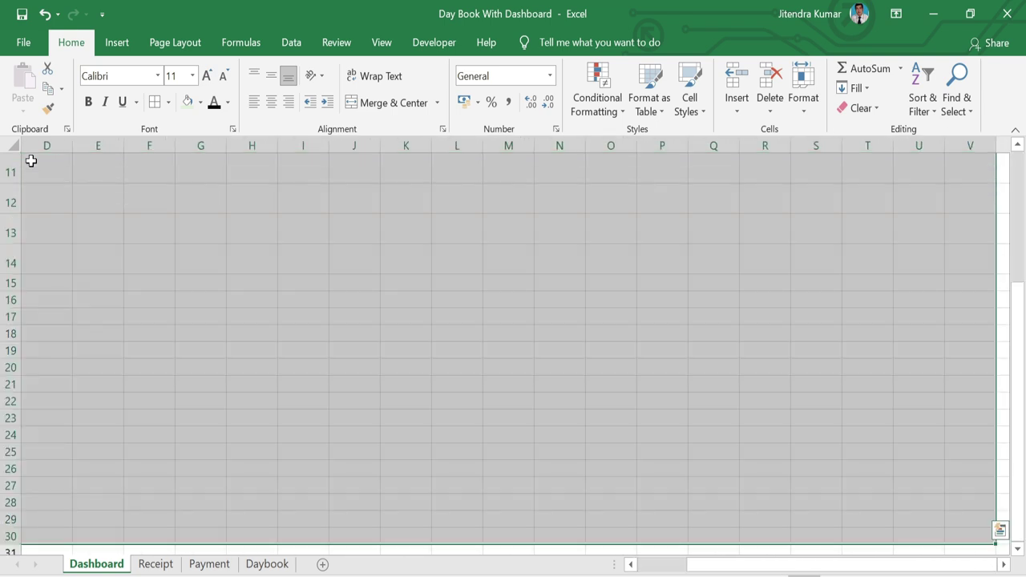
drag(30, 161, 221, 6)
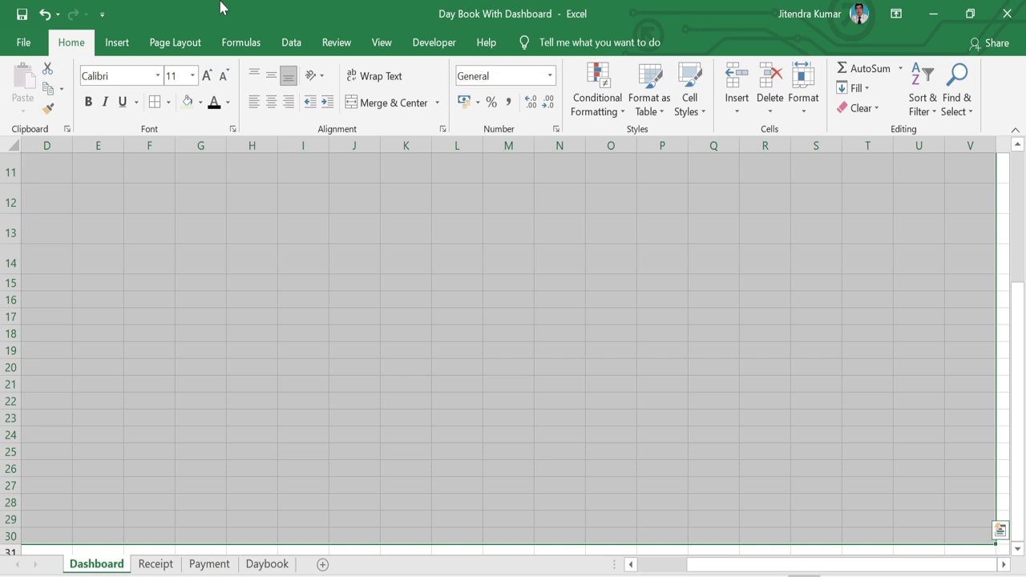
click(200, 105)
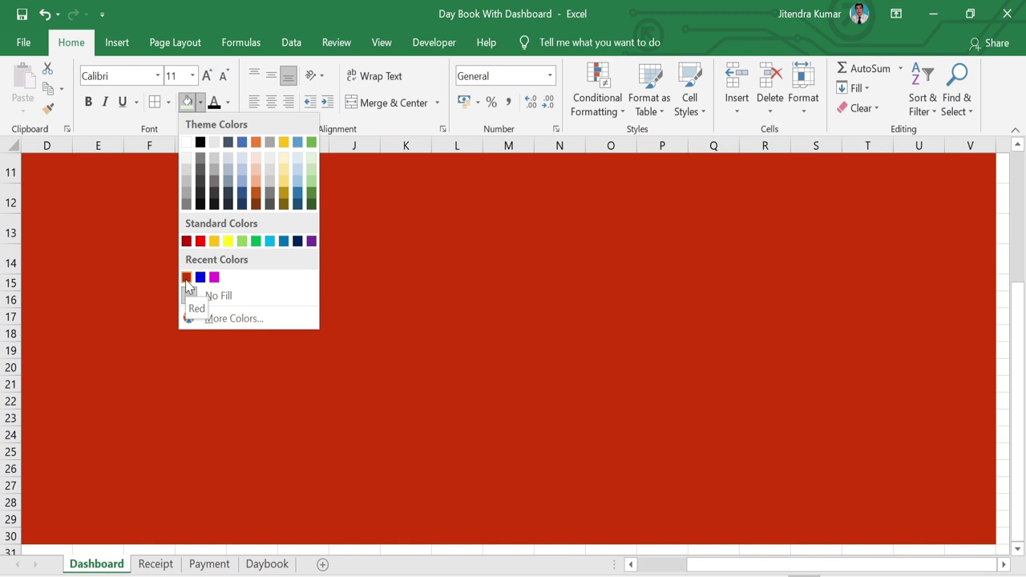
click(186, 277)
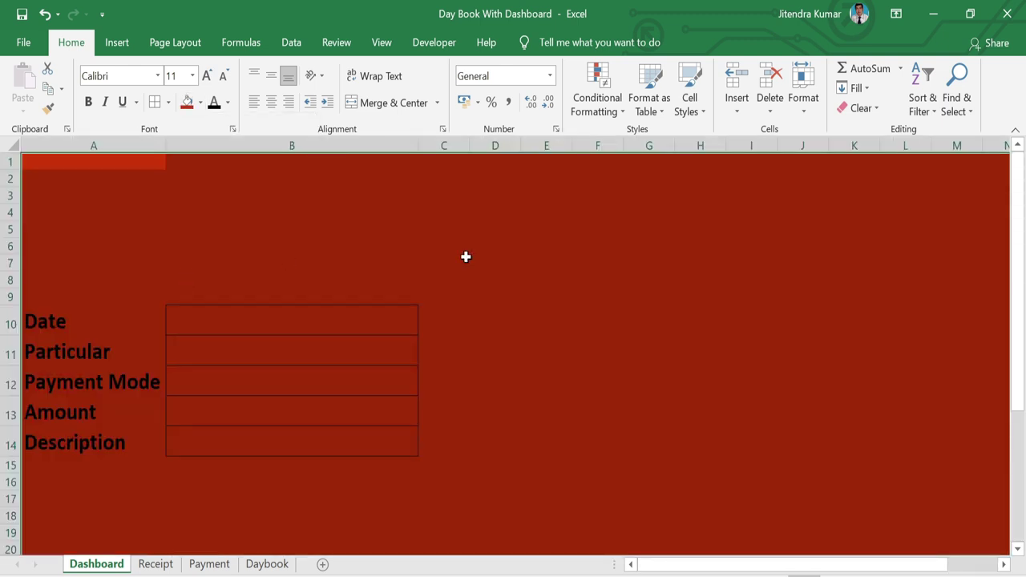
click(587, 296)
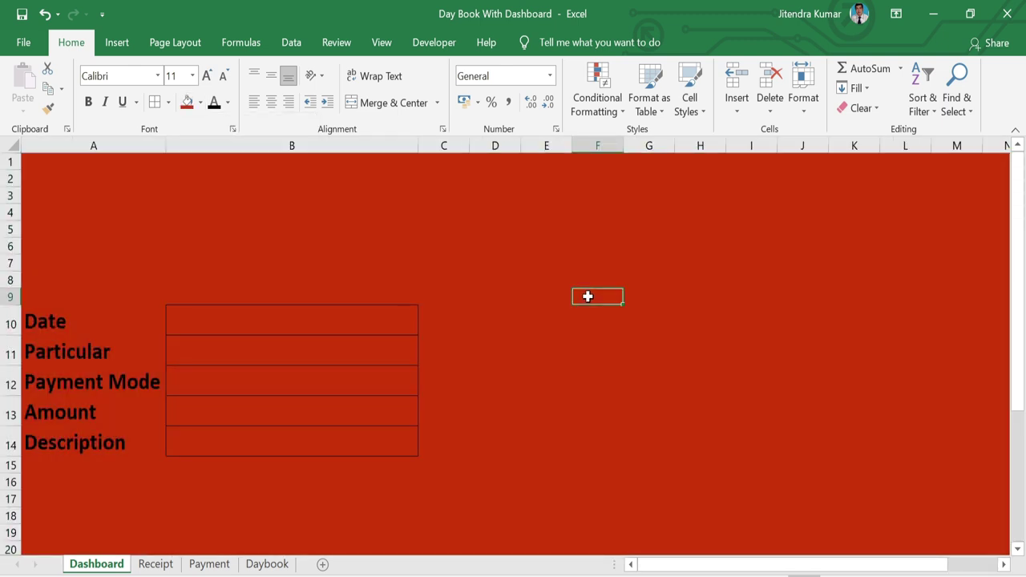
Make the labels in A10:A14 white
click(81, 320)
key(shift+Down)
key(shift+Down)
key(shift+Down)
key(shift+Down)
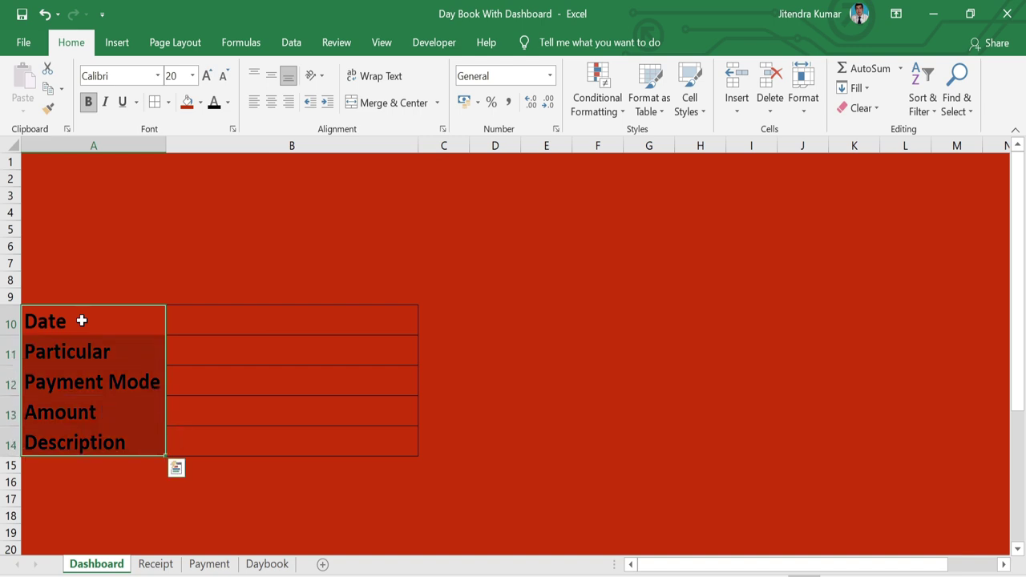
click(228, 103)
click(217, 163)
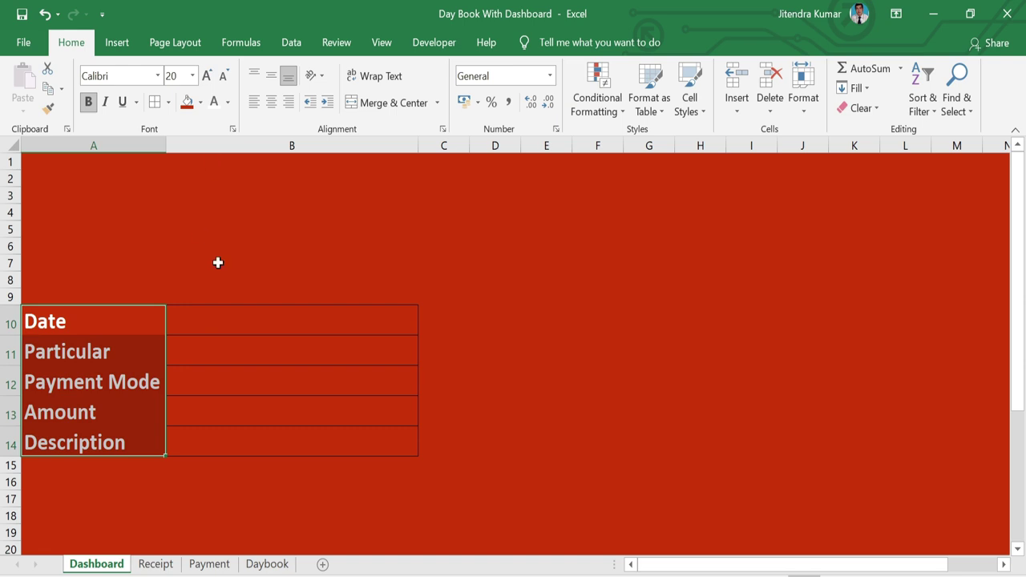
Remove the red fill from the B10:B14 entry boxes so they show white
click(337, 324)
key(shift+Down)
key(shift+Down)
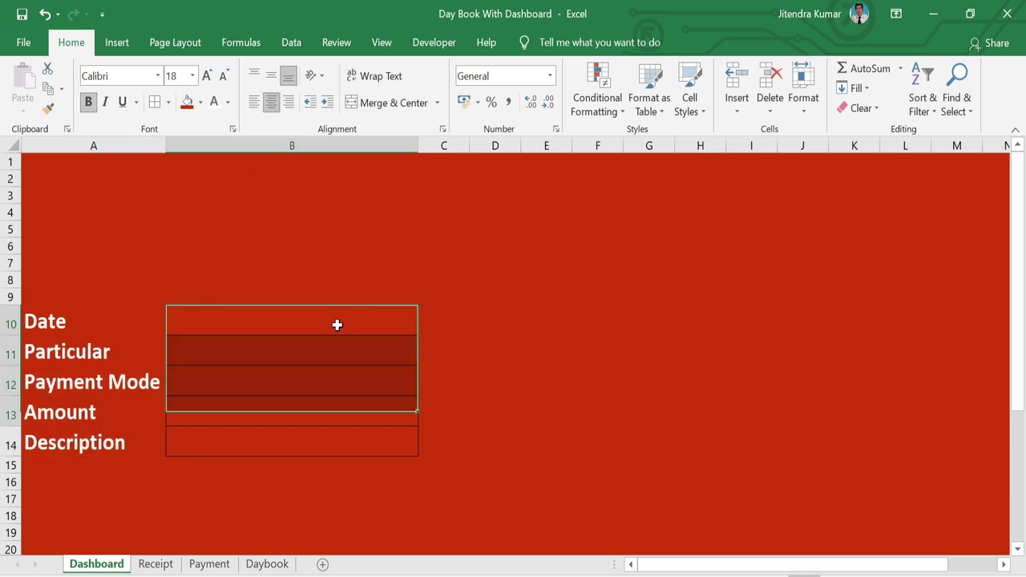
key(shift+Down)
key(shift+Down)
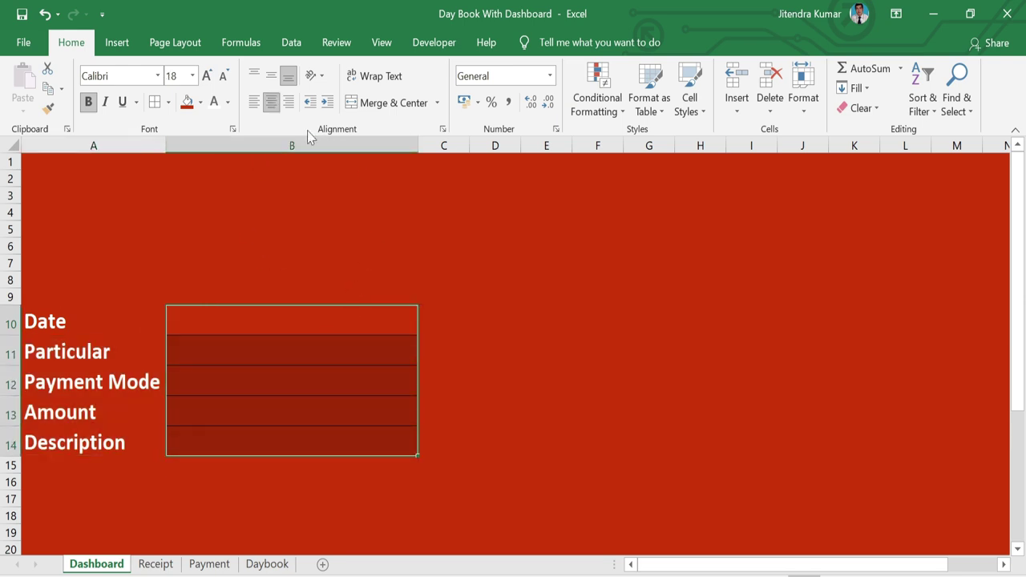
click(200, 103)
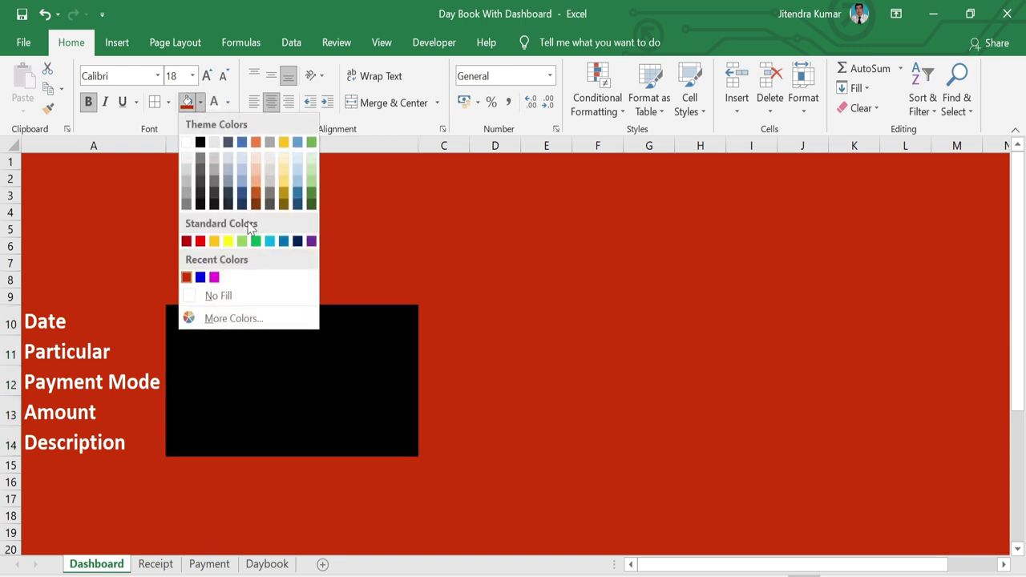
click(242, 294)
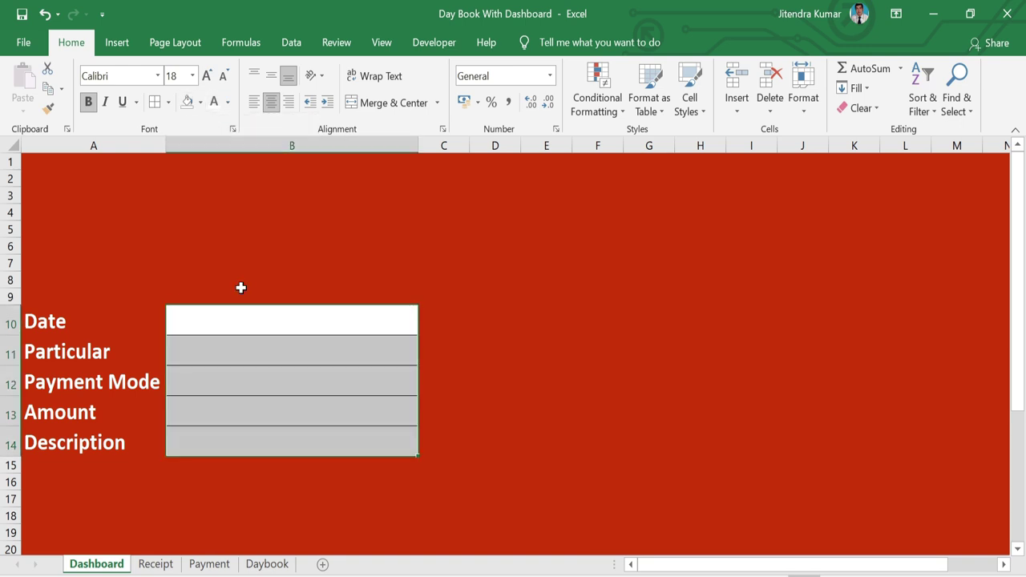
click(579, 355)
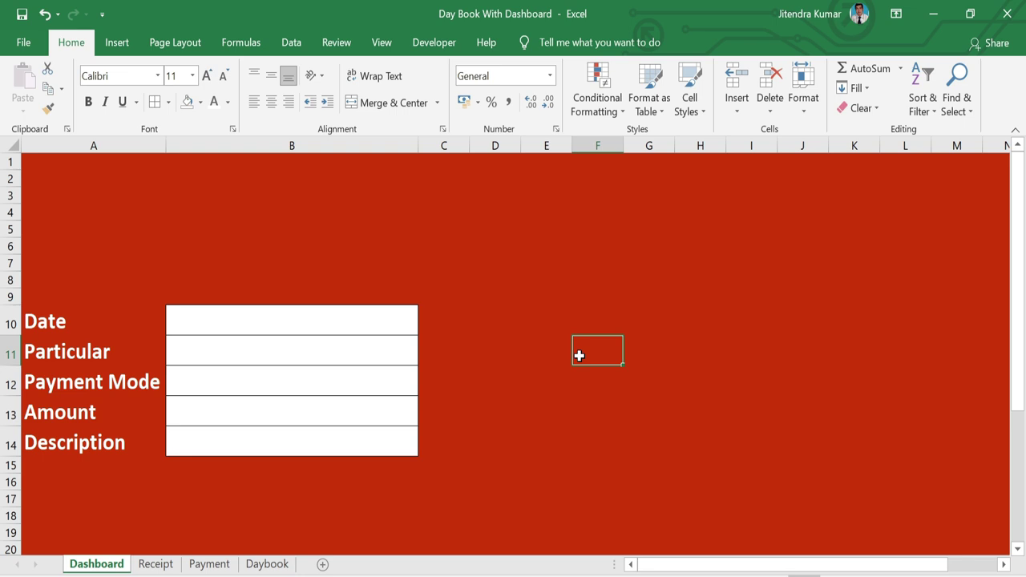
key(alt+n)
Draw a parallelogram in column A and move it up to rows 2–7
click(201, 118)
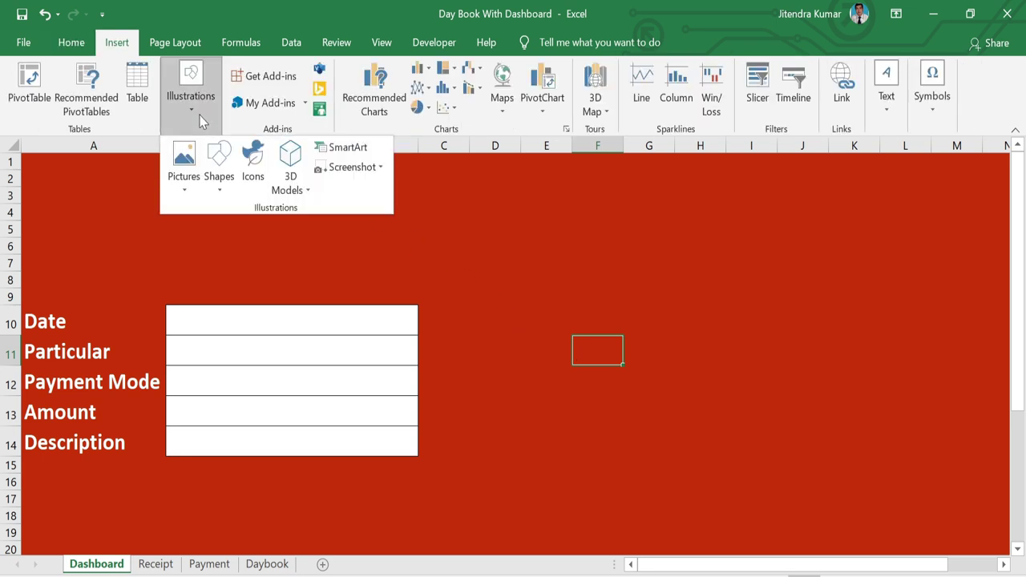
click(219, 170)
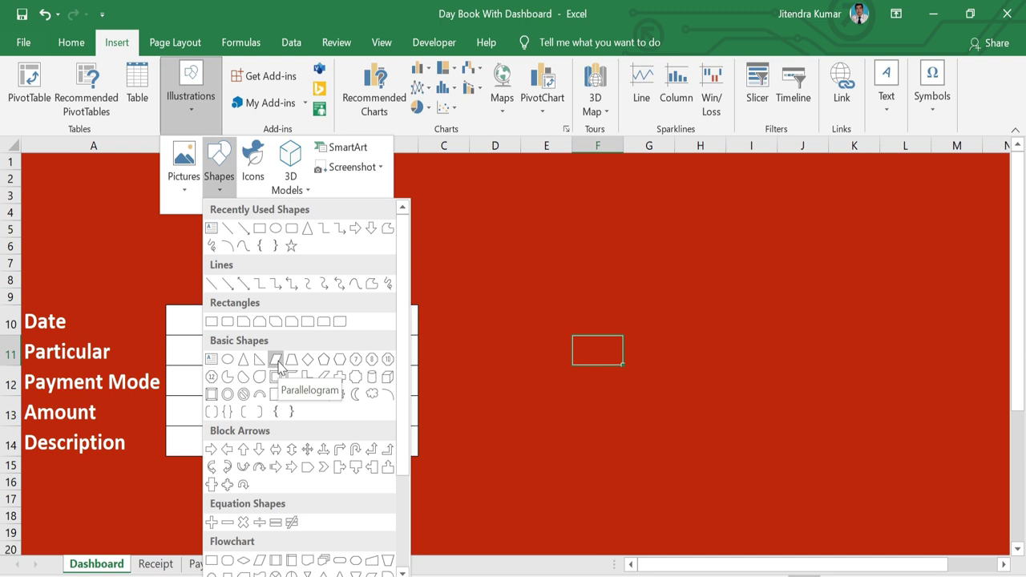
click(276, 361)
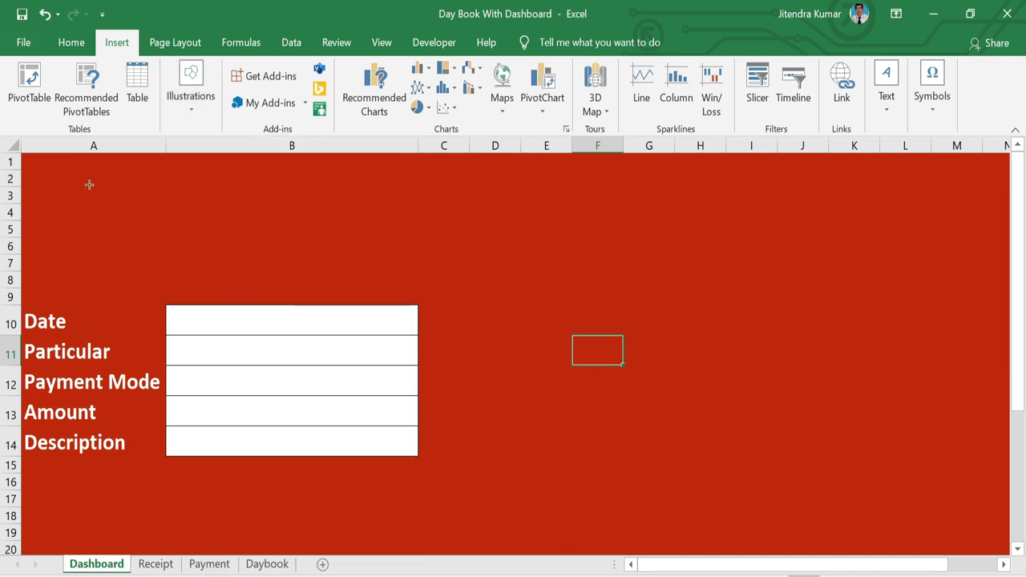
mouse_move(90, 189)
mouse_down()
mouse_move(161, 266)
mouse_move(198, 277)
mouse_up()
drag(161, 228, 117, 215)
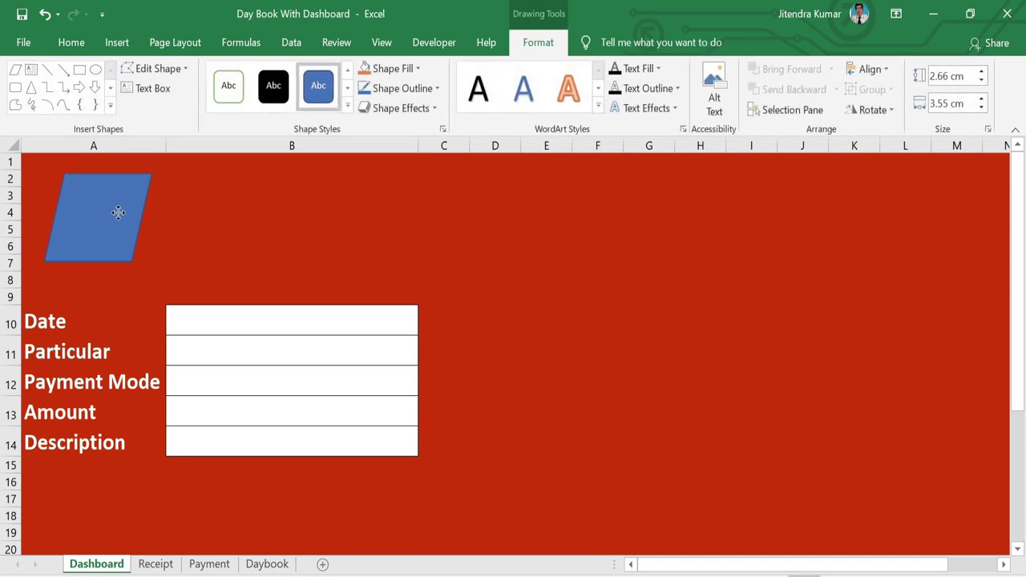
Label the parallelogram 'Day' in bold 18-point text, centred vertically and horizontally
text(Day)
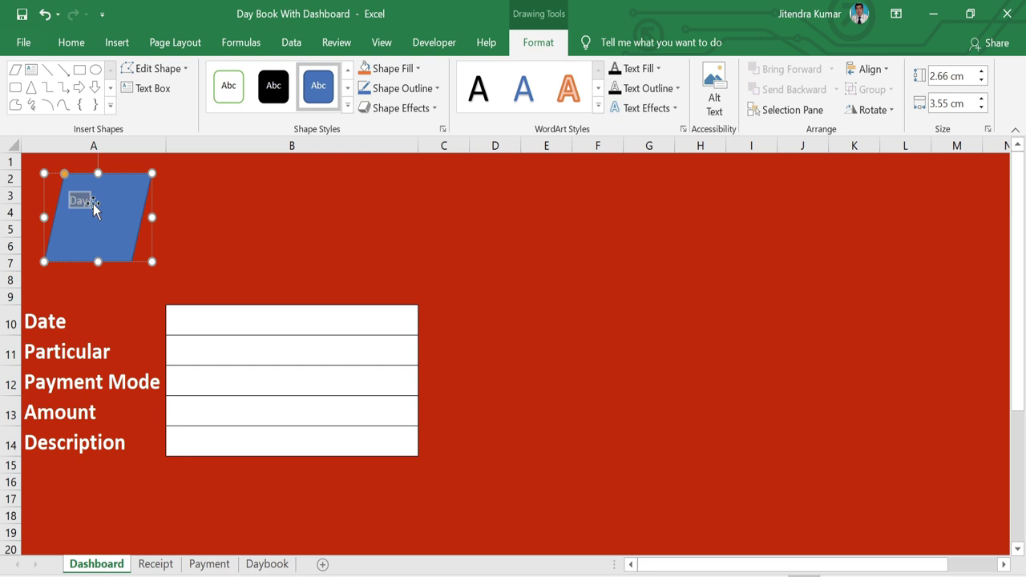
click(71, 42)
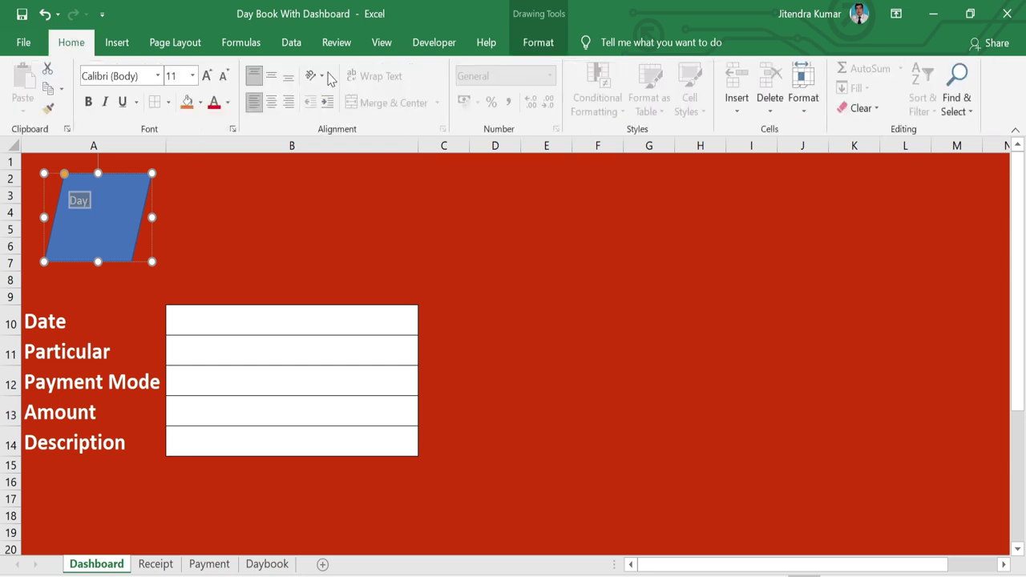
click(207, 76)
click(207, 77)
click(206, 76)
click(206, 76)
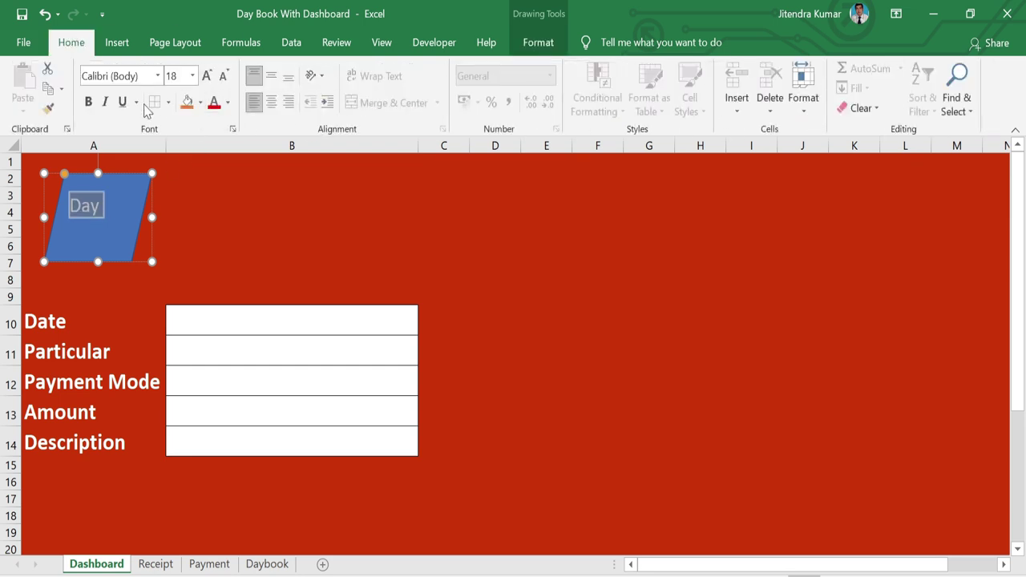
click(88, 103)
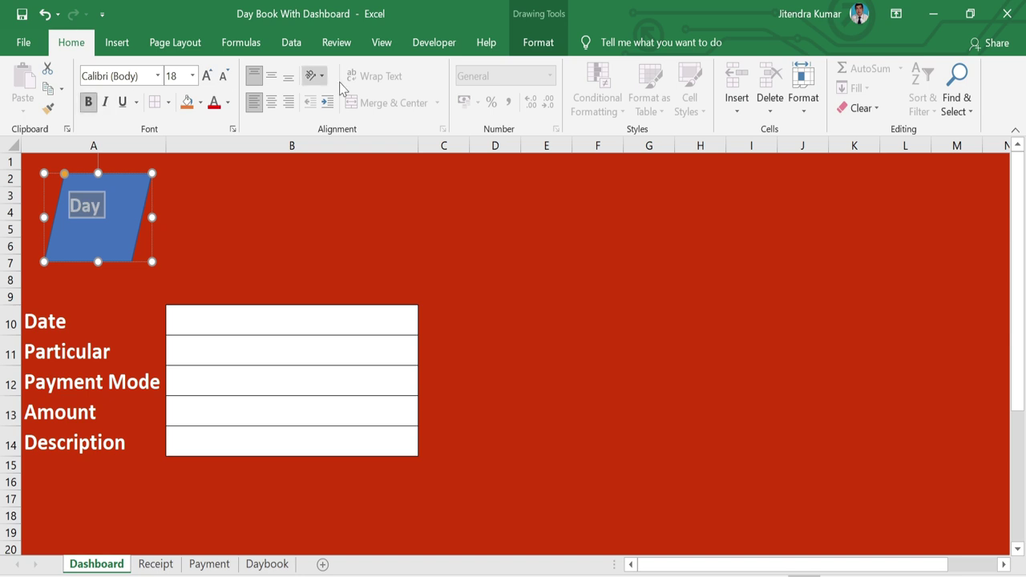
click(270, 81)
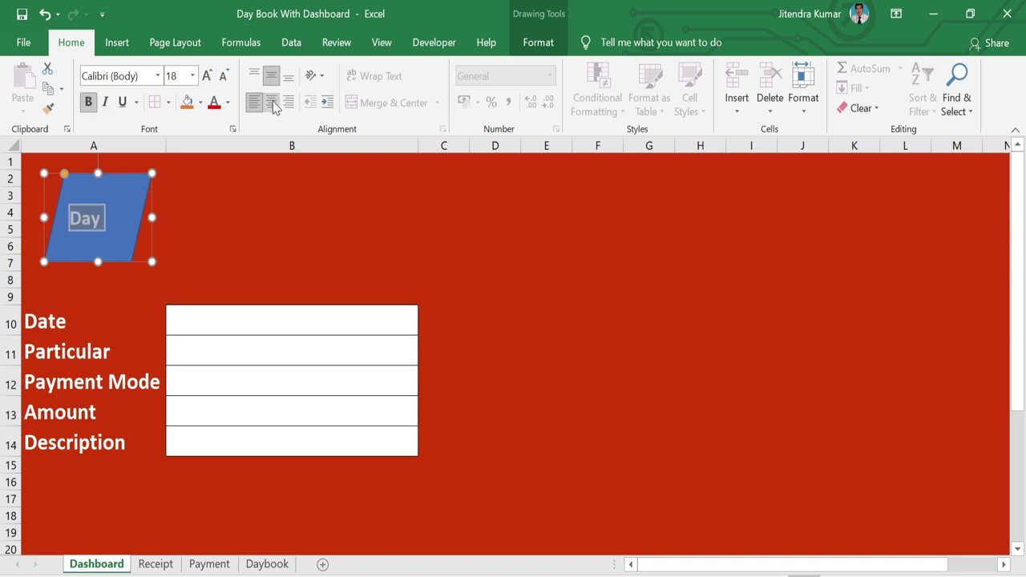
click(271, 102)
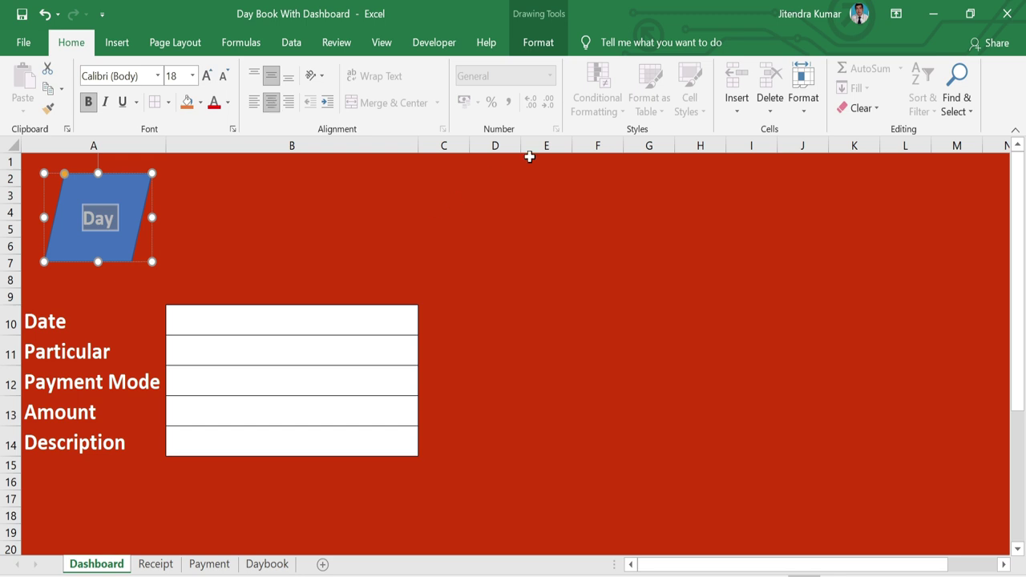
Remove the parallelogram's outline and fill it light blue
click(540, 50)
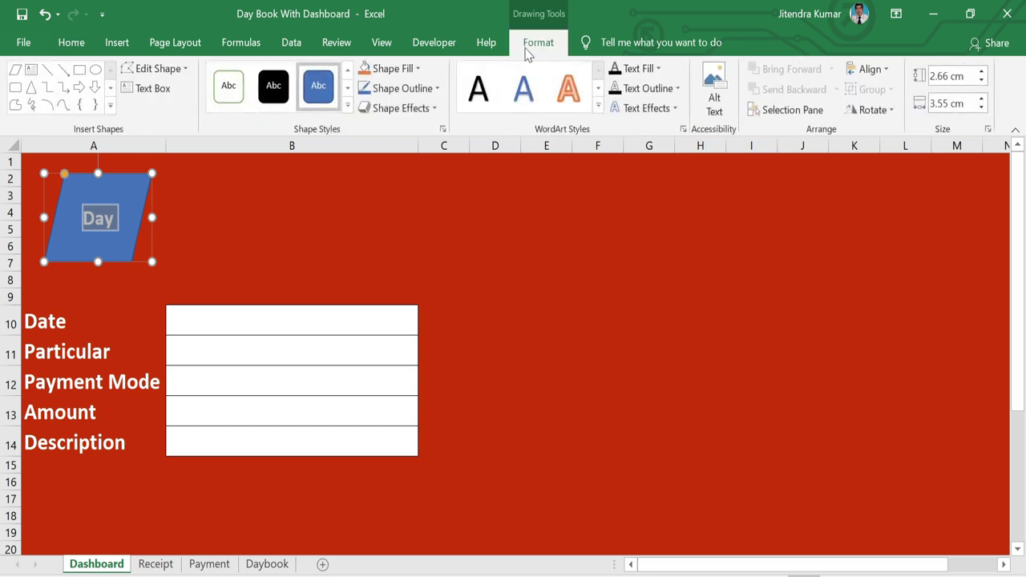
click(431, 91)
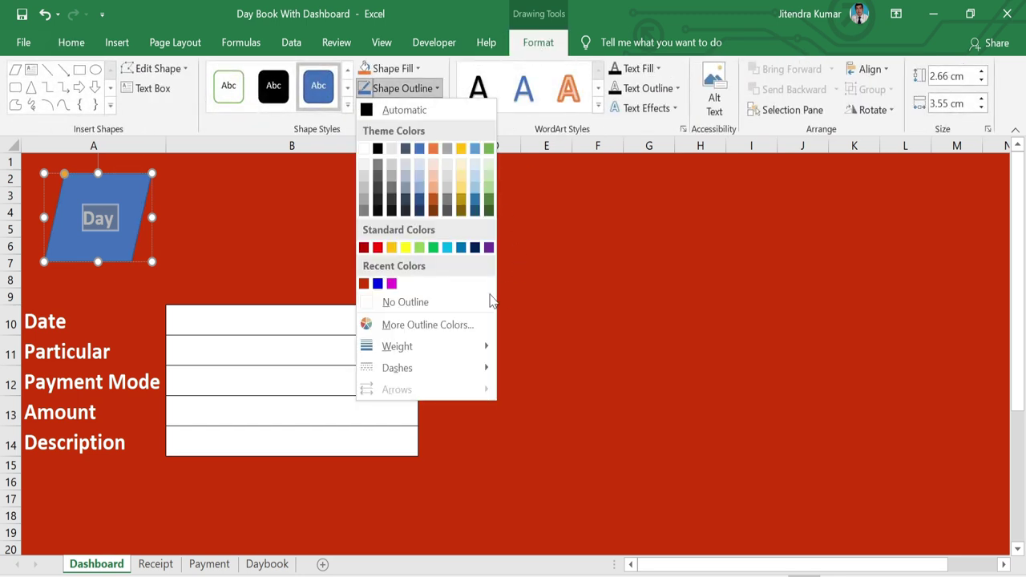
click(447, 303)
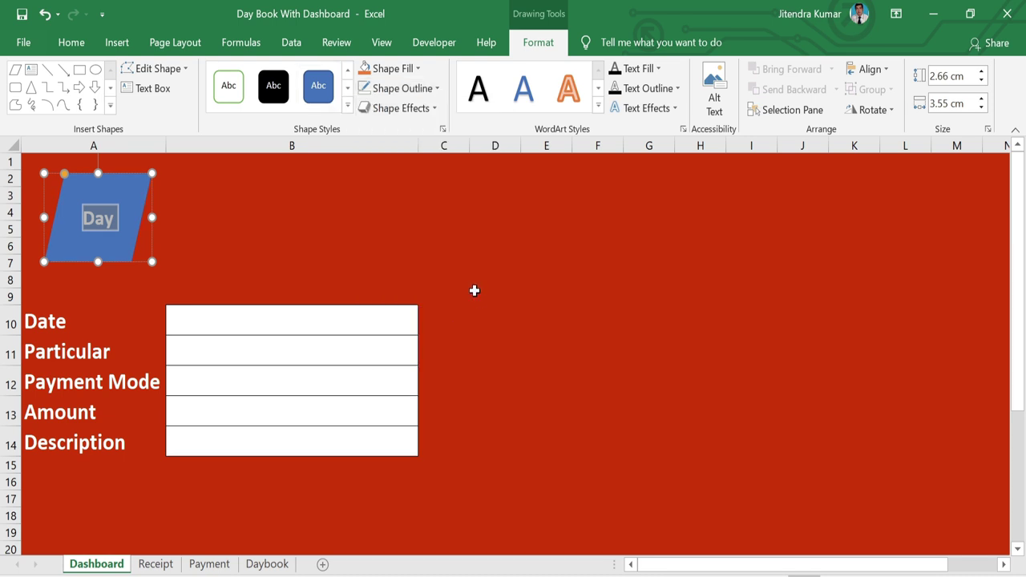
click(409, 71)
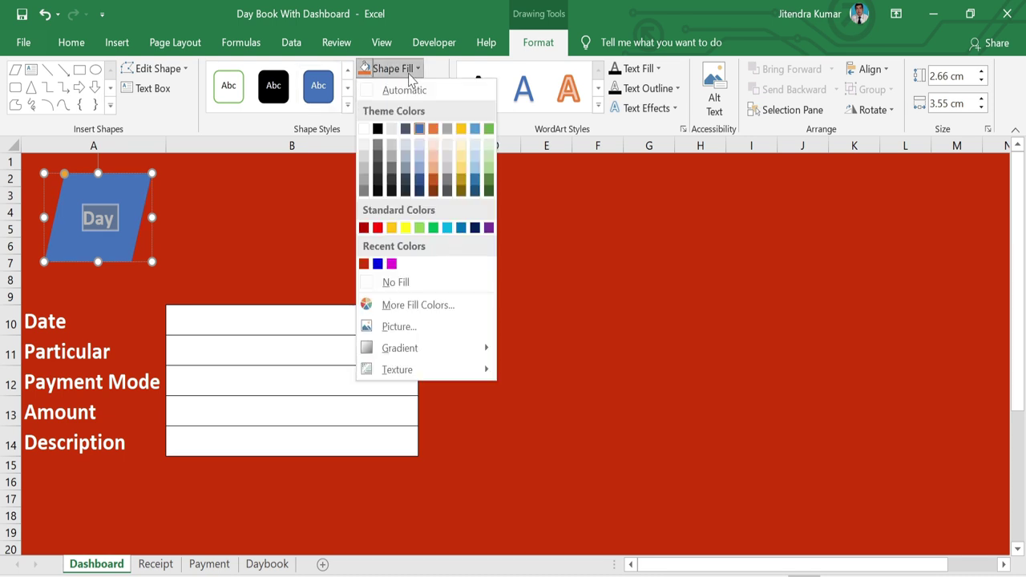
click(447, 227)
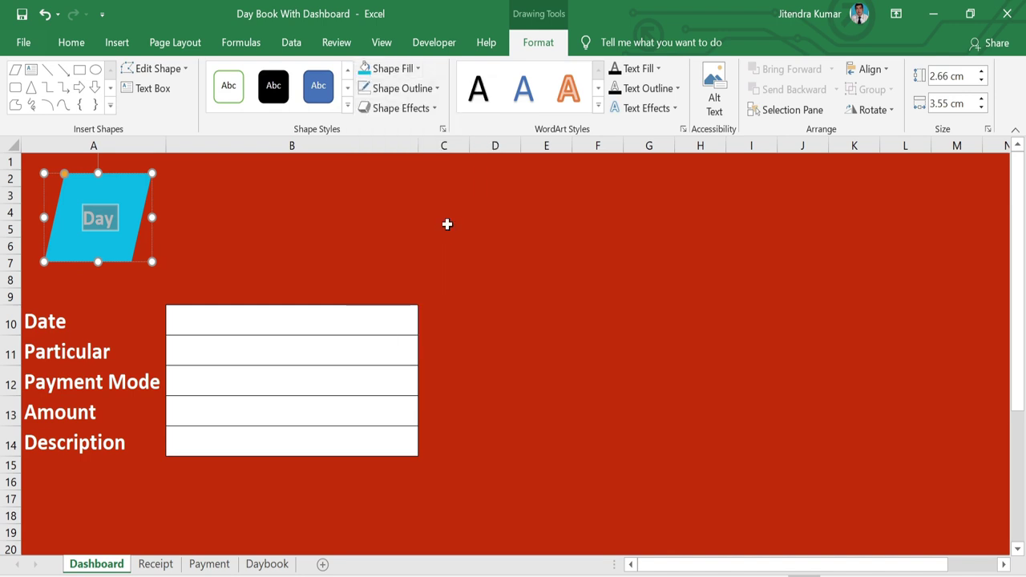
click(434, 109)
mouse_move(434, 138)
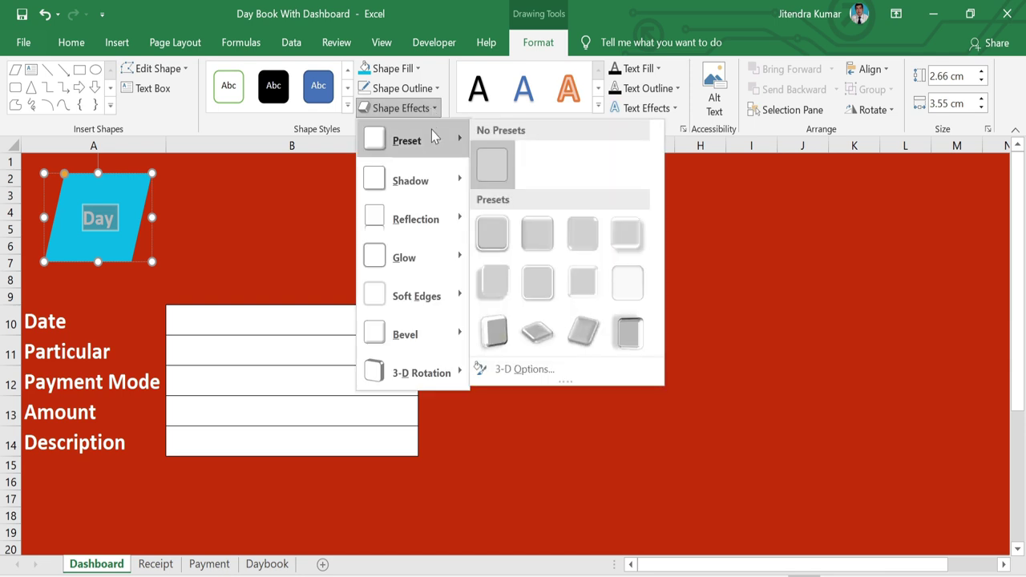
Apply the first 3D preset effect to the Day shape and enlarge its text to 20 point
click(493, 237)
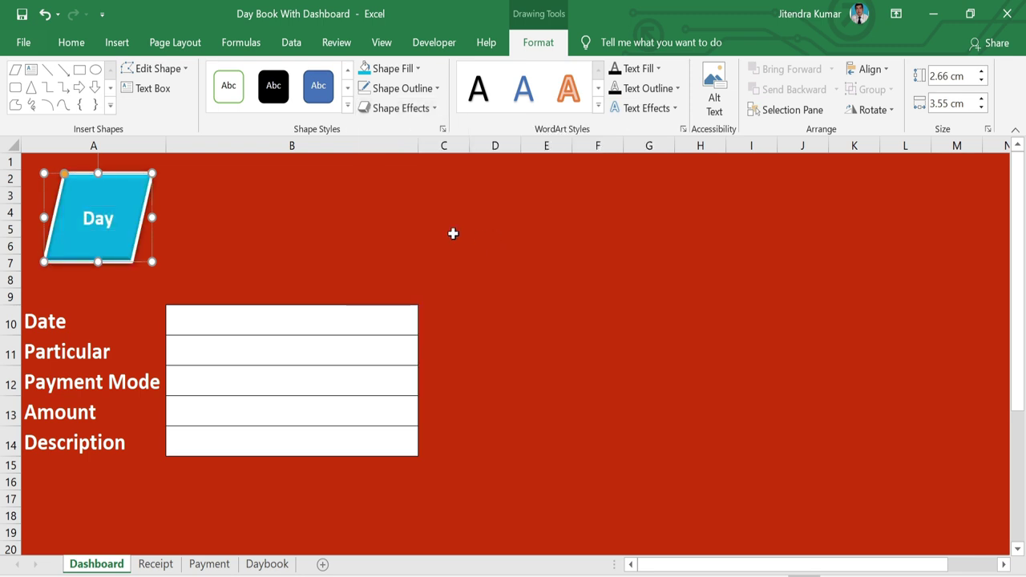
double_click(110, 228)
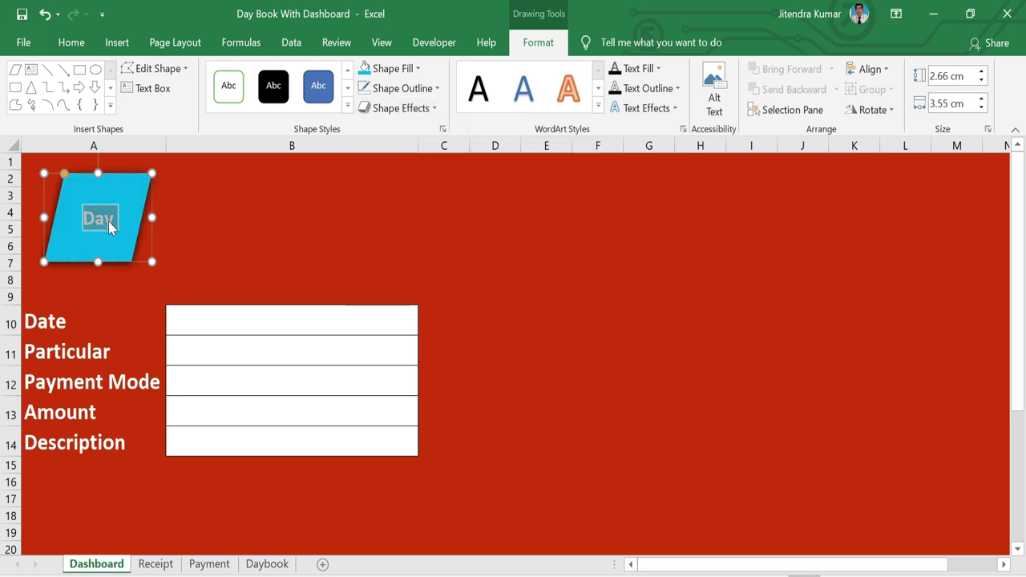
click(71, 42)
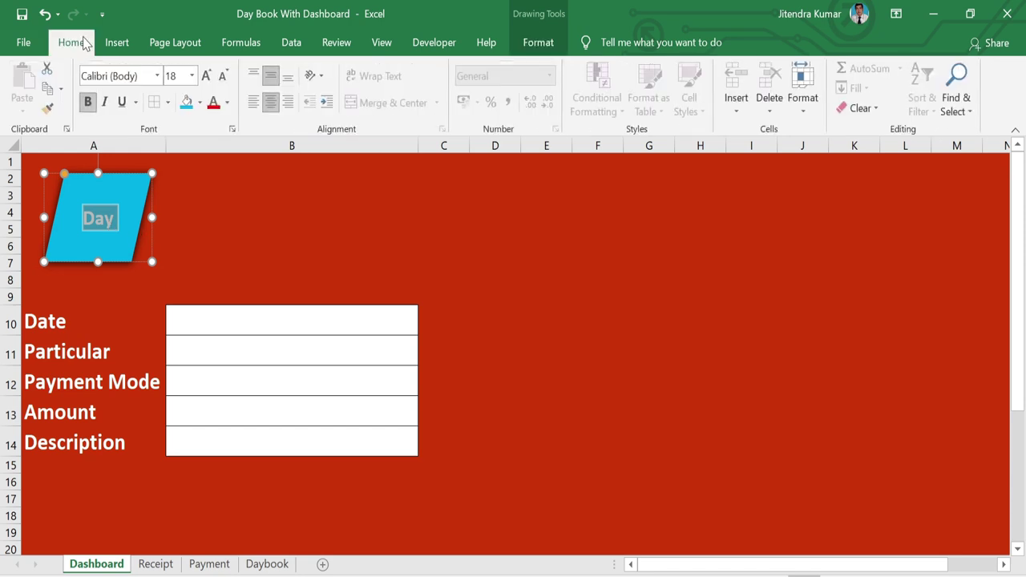
click(207, 75)
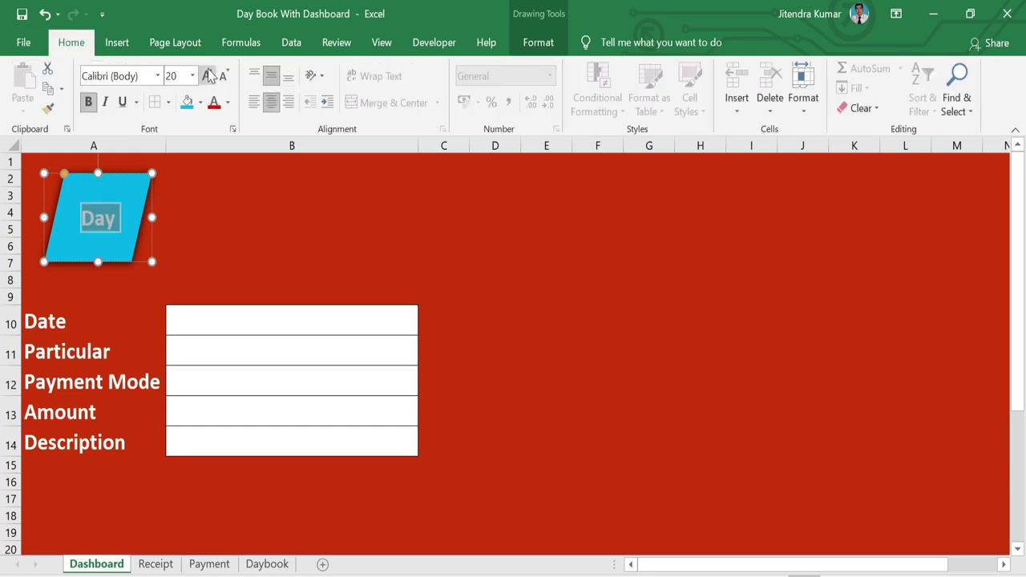
click(279, 215)
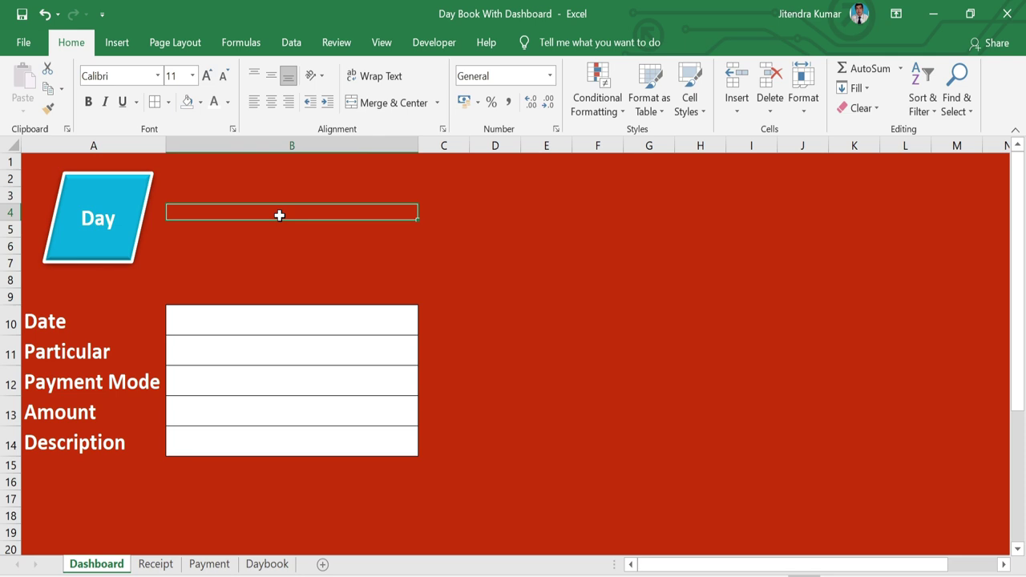
Duplicate the Day shape, place the copy beside it and relabel it 'Book'
click(129, 179)
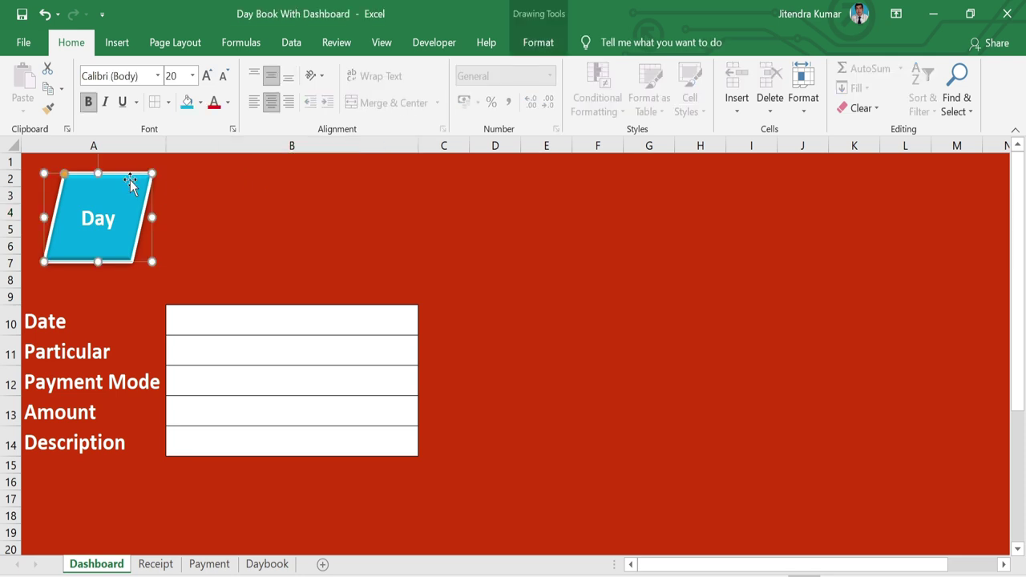
key(ctrl+d)
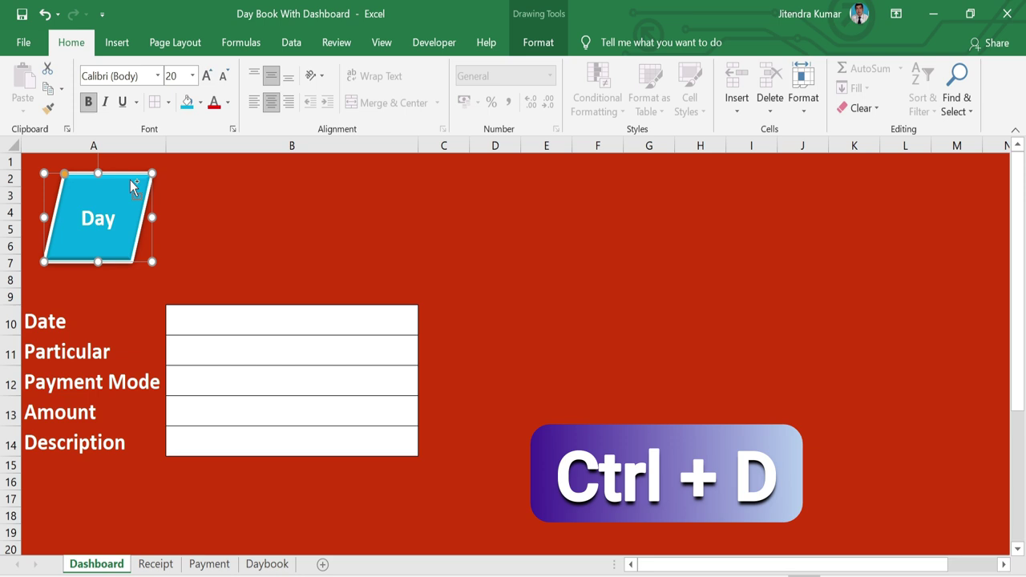
key(ctrl+d)
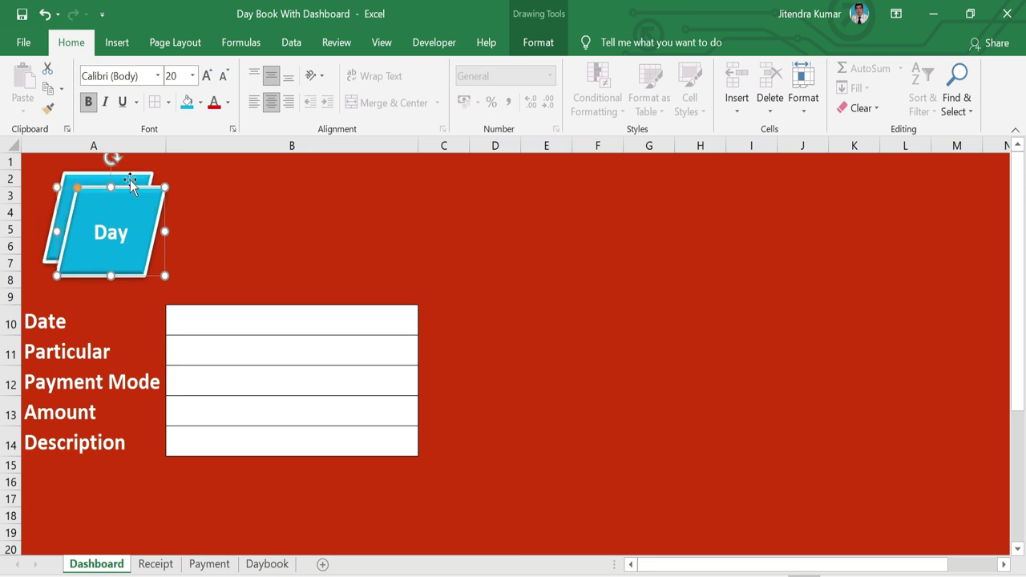
drag(128, 211, 207, 199)
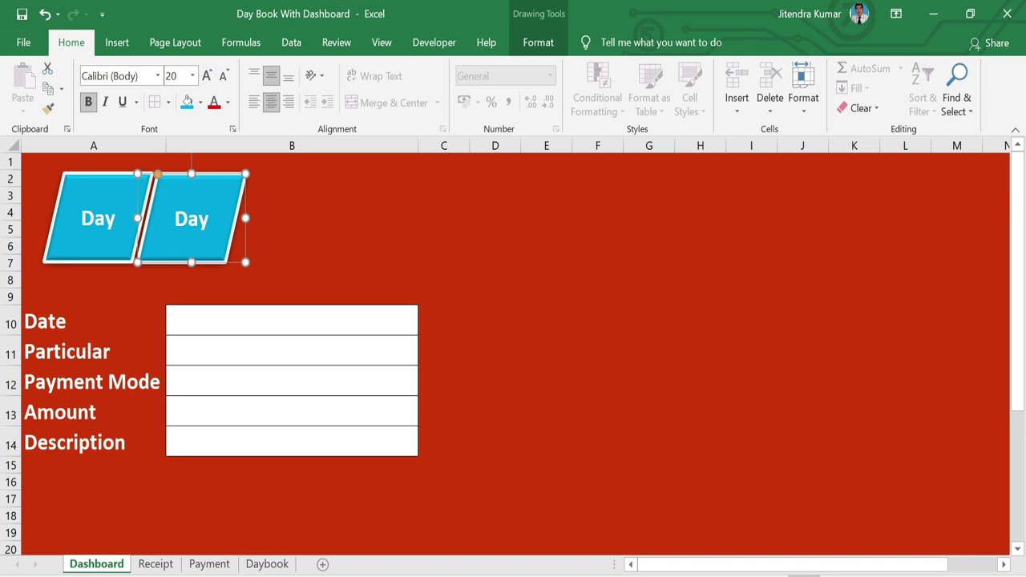
double_click(202, 226)
text(Book)
click(309, 231)
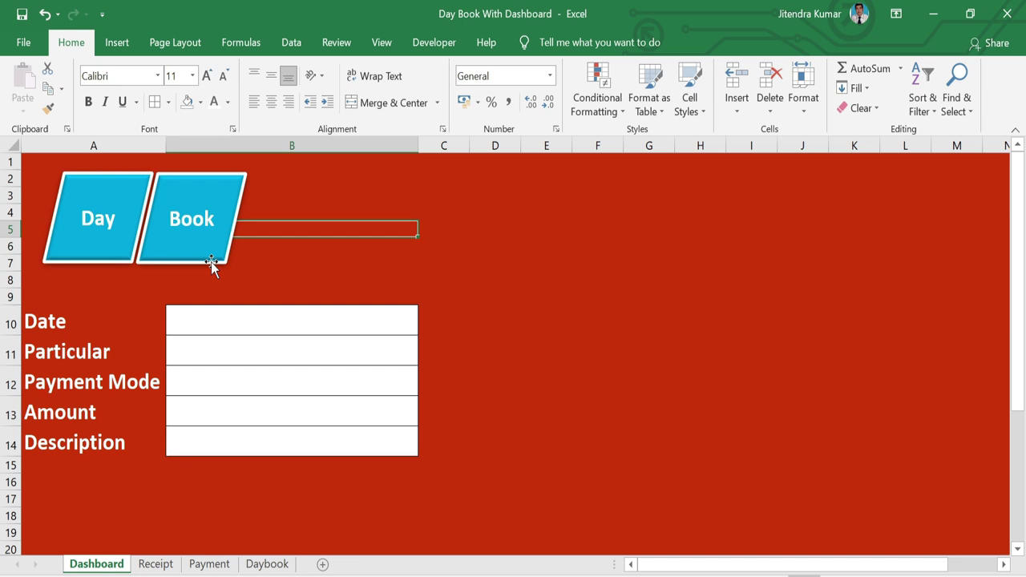
click(547, 282)
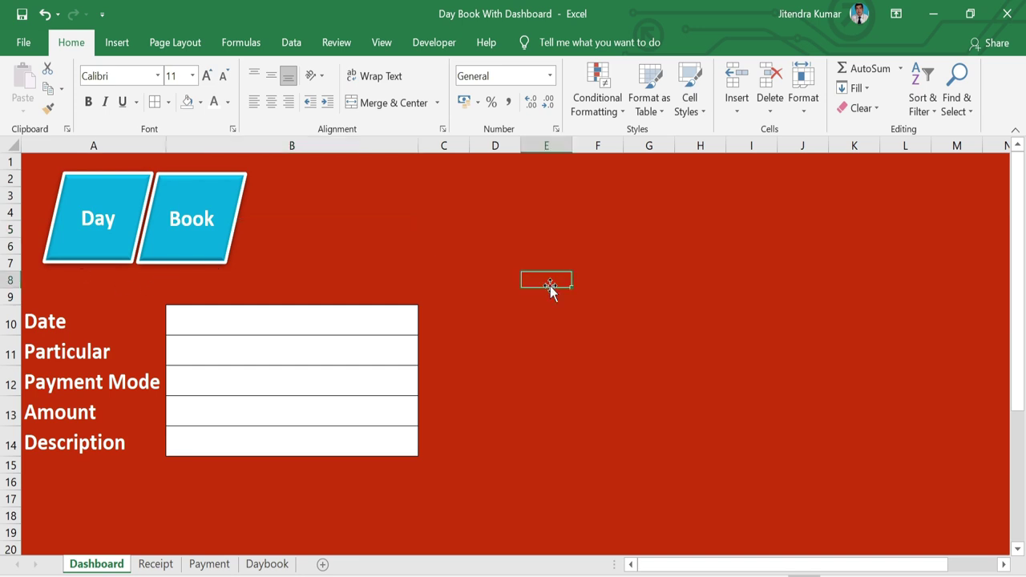
click(276, 568)
click(234, 215)
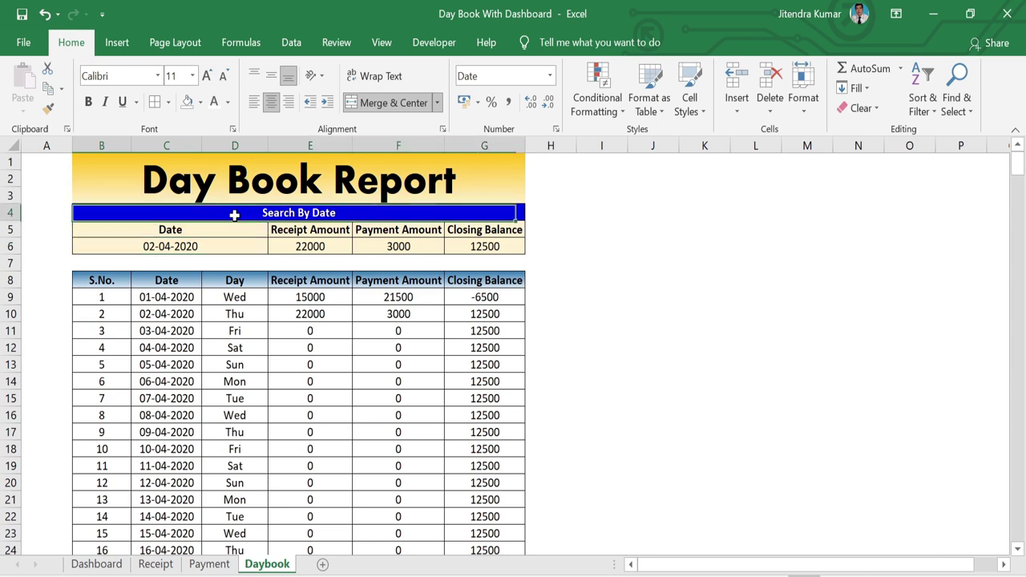
key(shift+Down)
key(shift+Down)
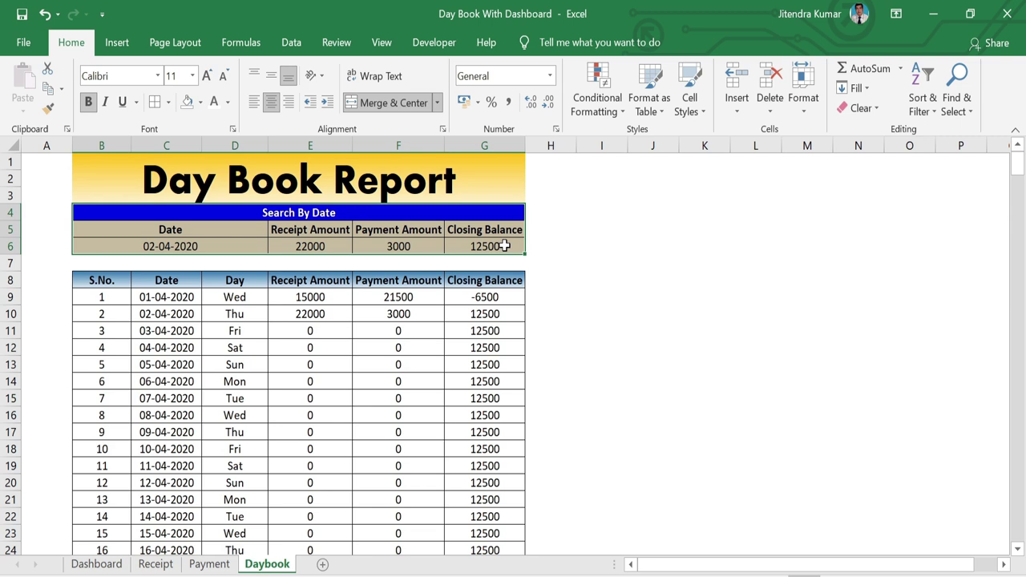
key(ctrl+c)
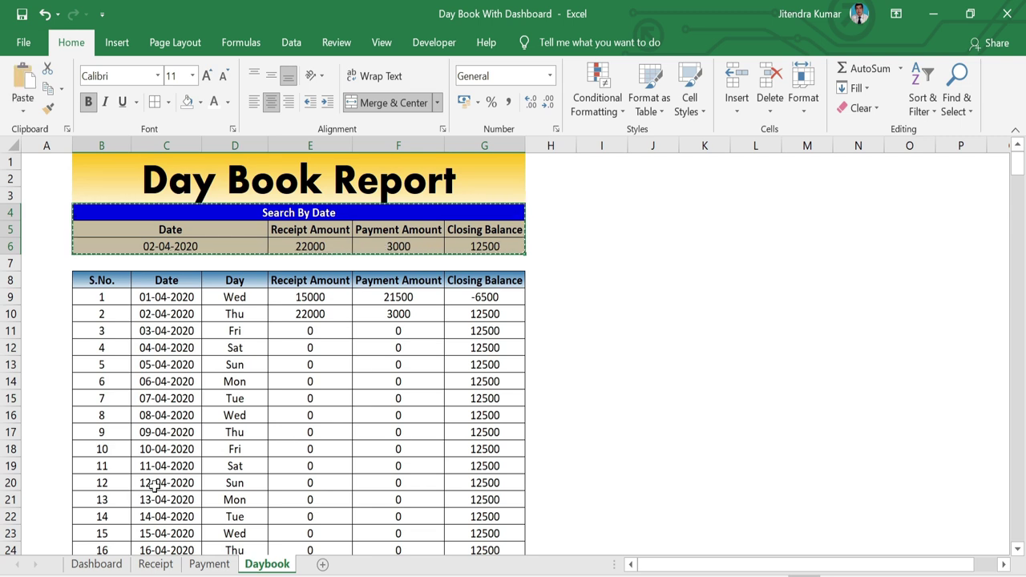
click(96, 564)
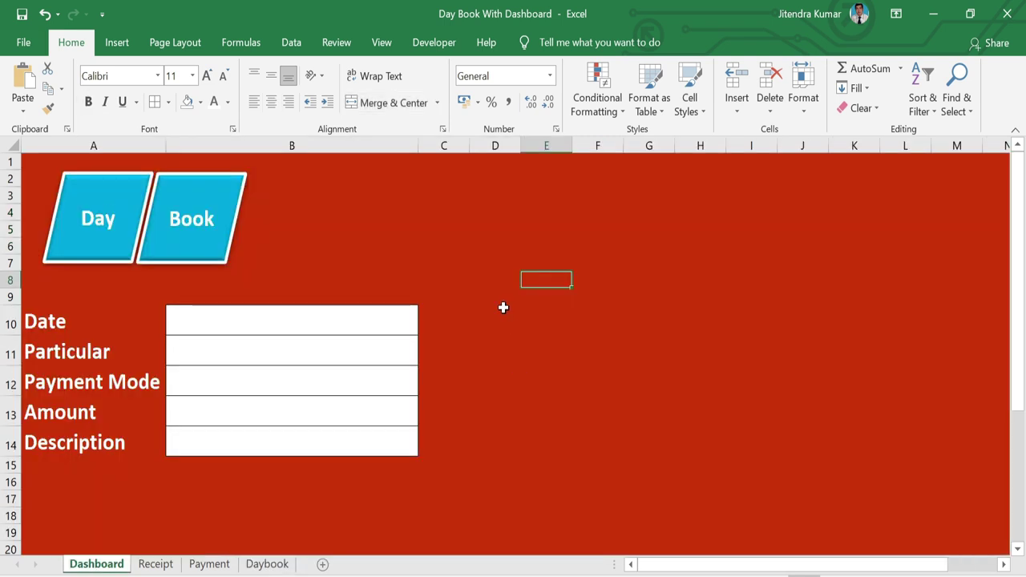
Paste the Search By Date table at F10 and widen column I
click(609, 315)
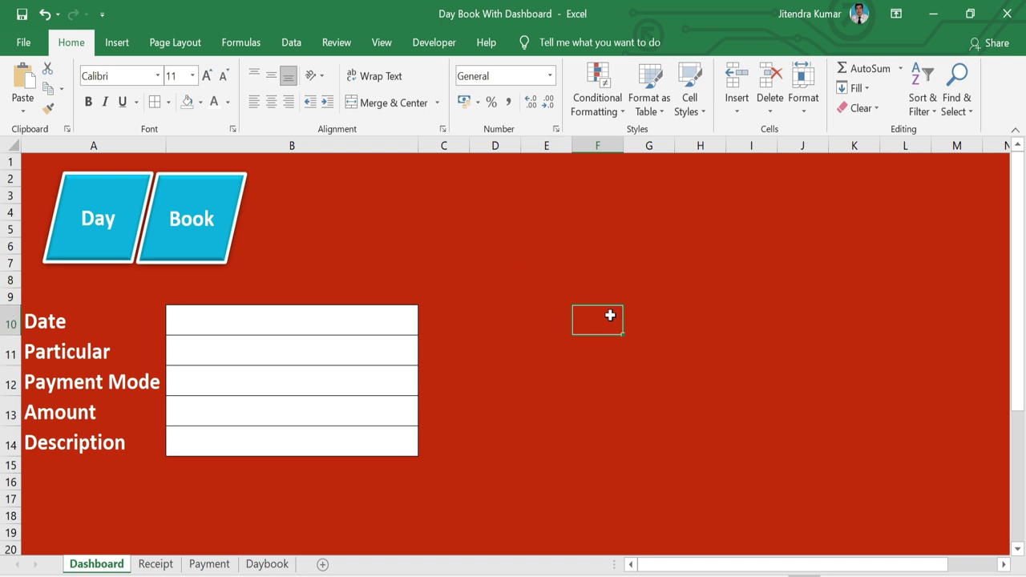
key(ctrl+v)
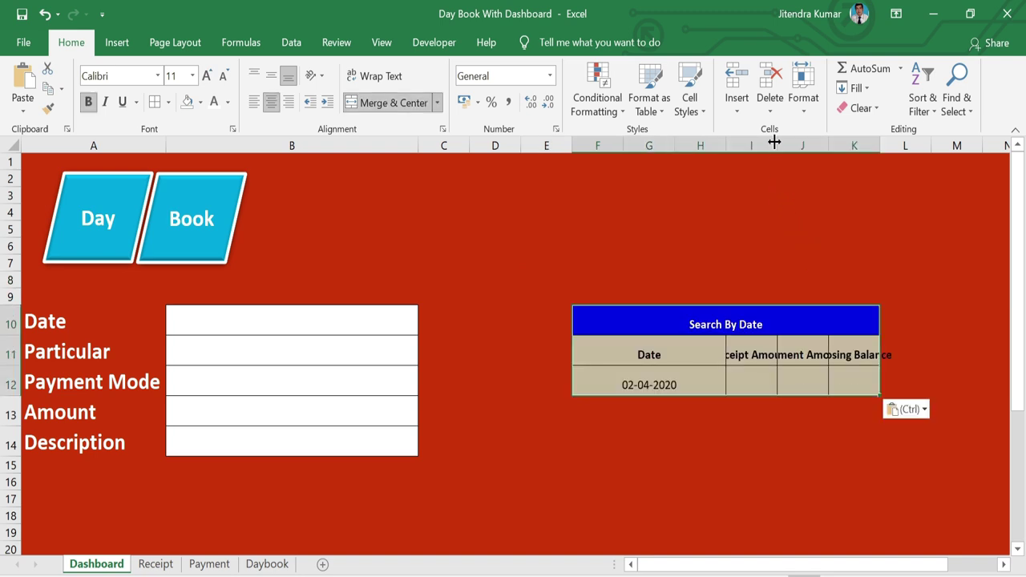
drag(774, 142, 984, 144)
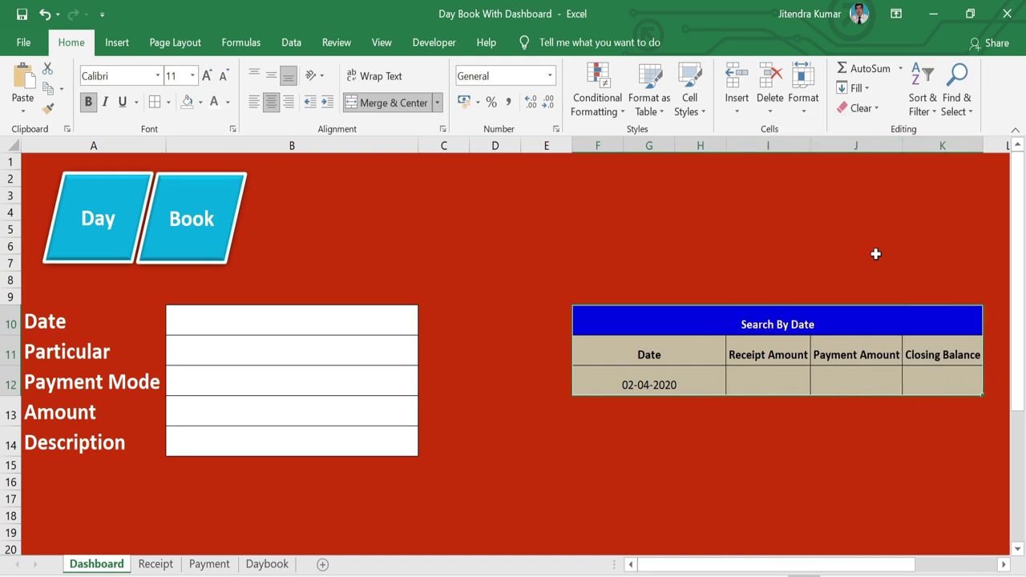
Give the Search By Date title cell a light green fill
click(652, 323)
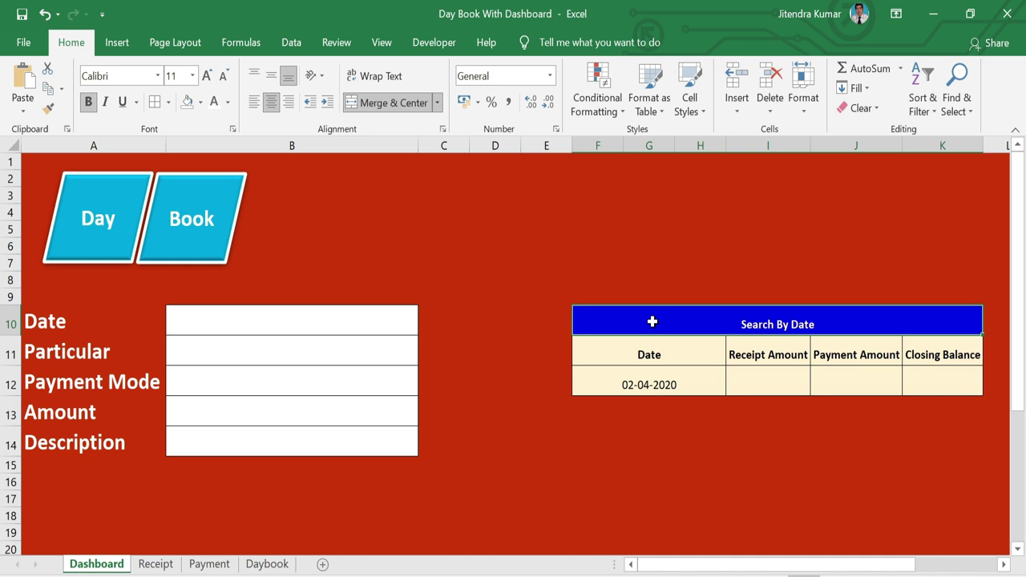
click(202, 104)
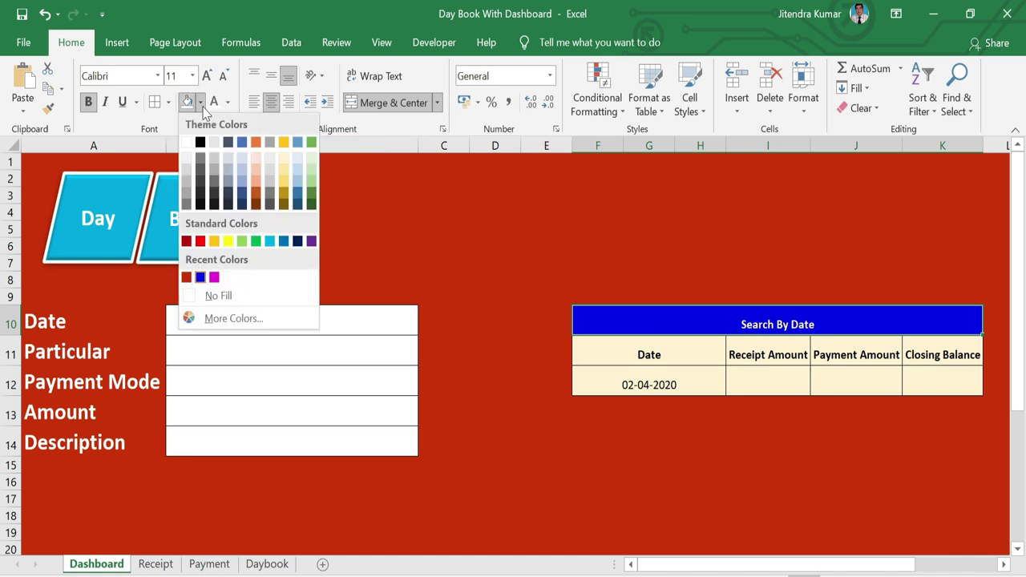
click(312, 164)
click(648, 354)
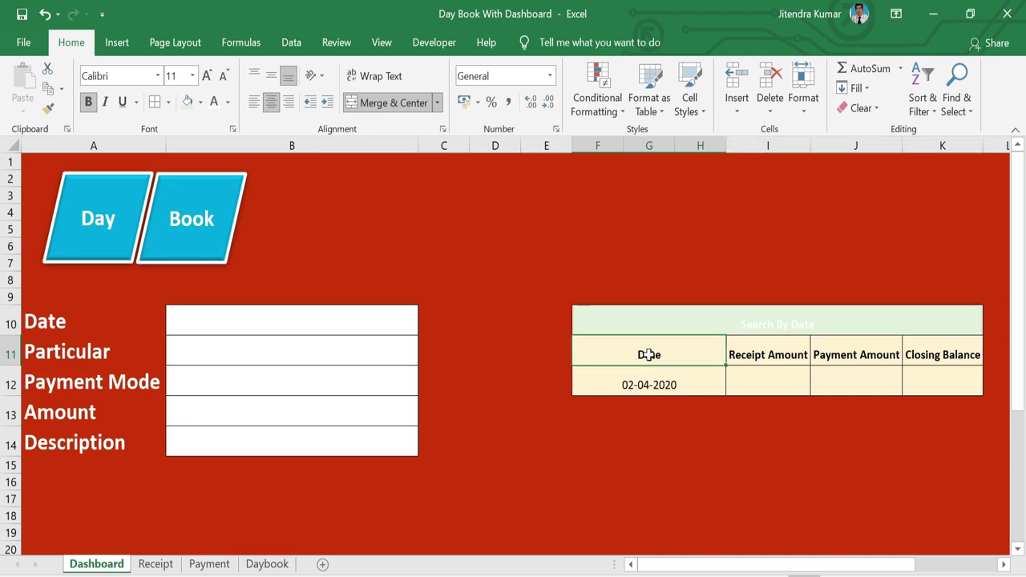
key(shift+Right)
key(shift+Right)
key(shift+Right)
Give the header row F11:K11 a gold to light-gold gradient fill
right_click(648, 354)
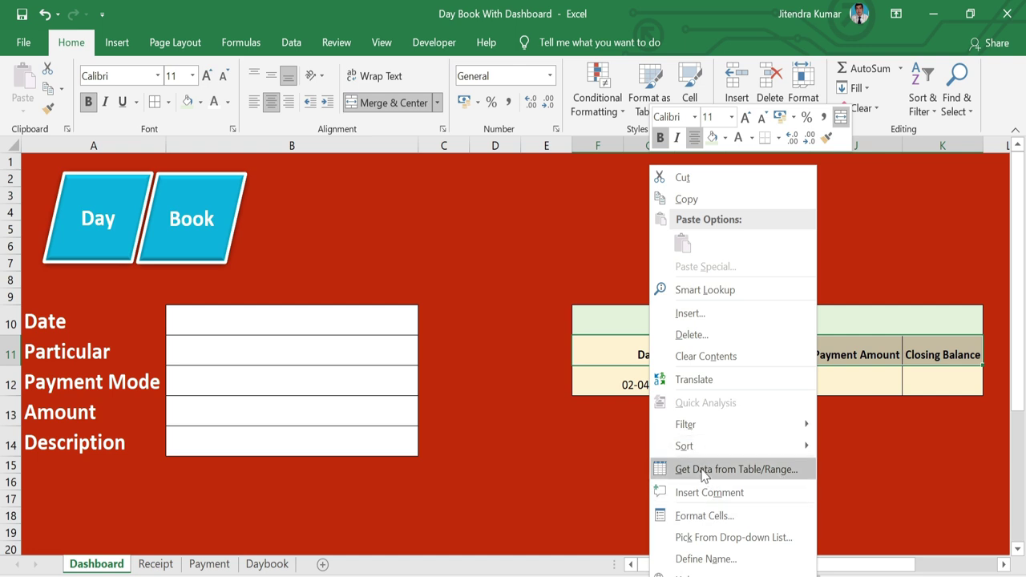
click(705, 517)
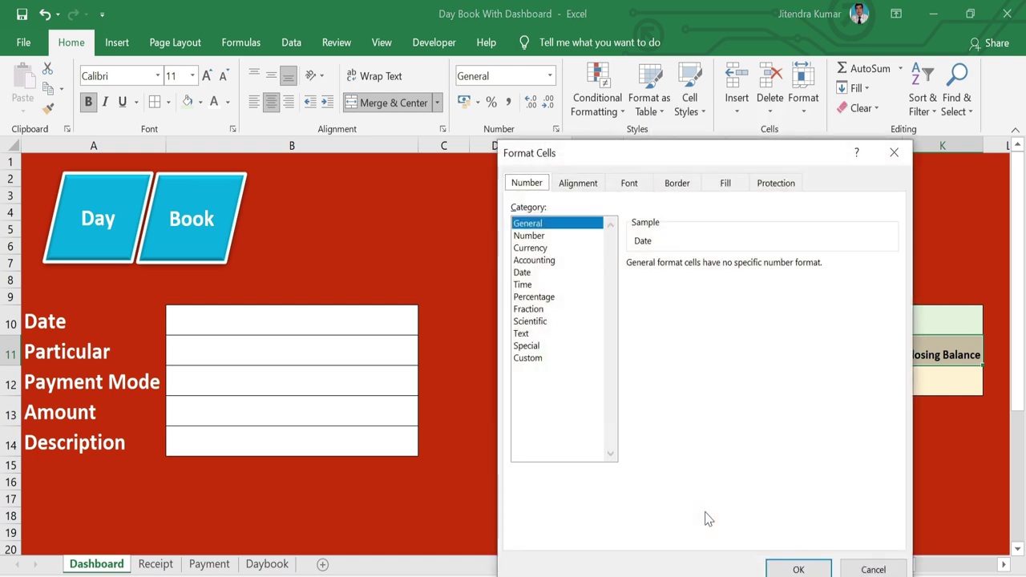
click(724, 186)
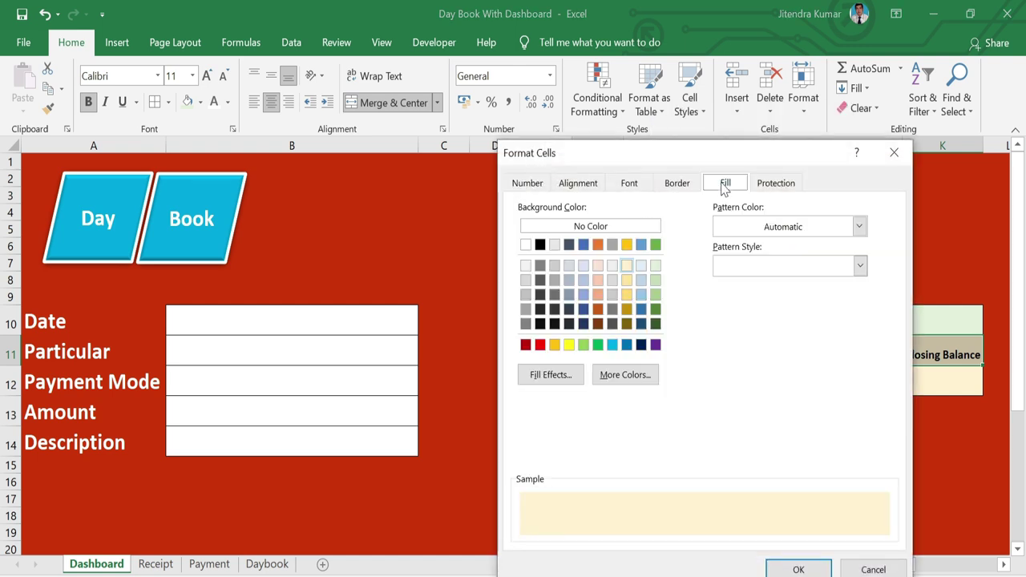
click(564, 375)
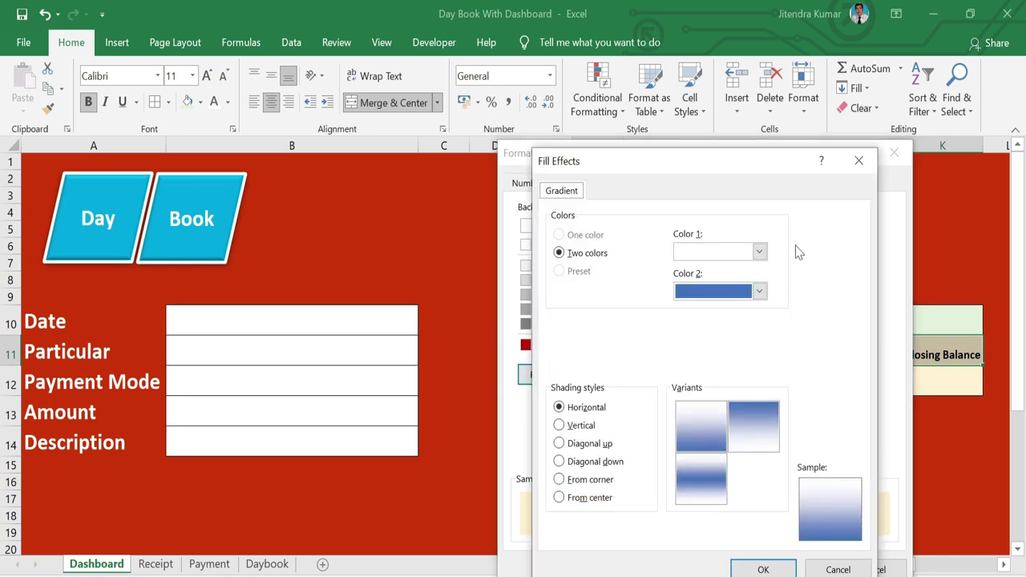
click(760, 257)
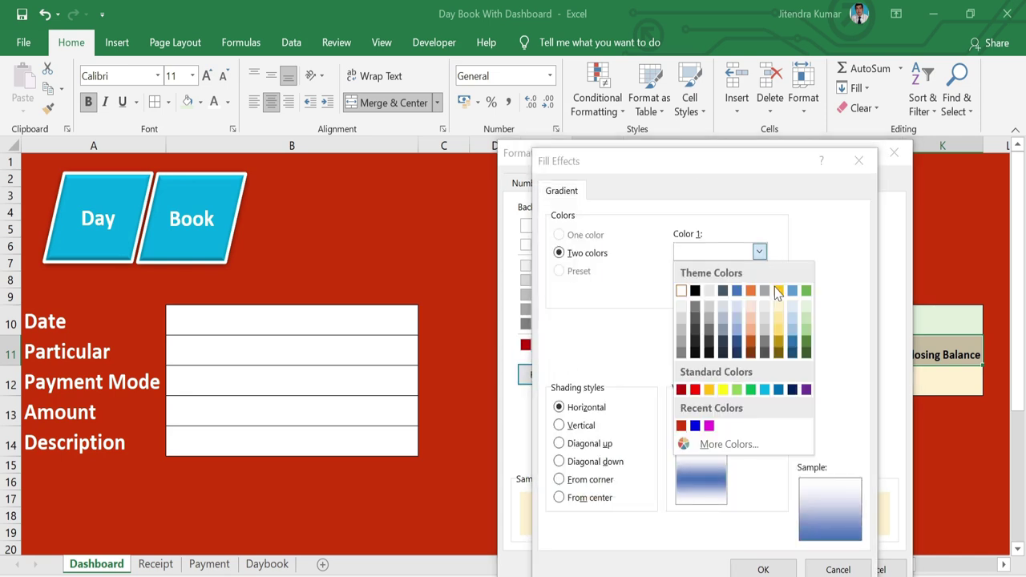
click(777, 293)
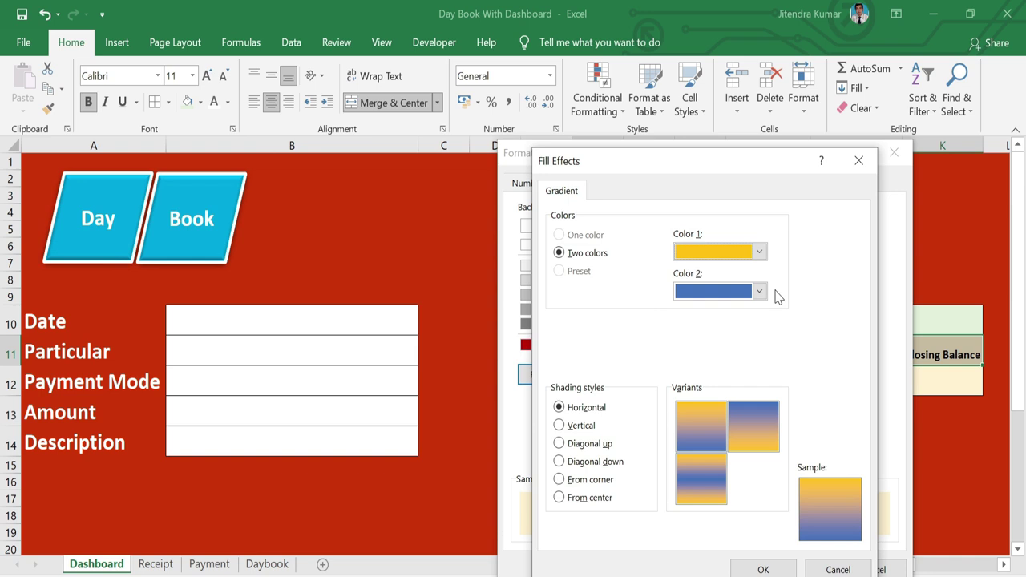
click(758, 291)
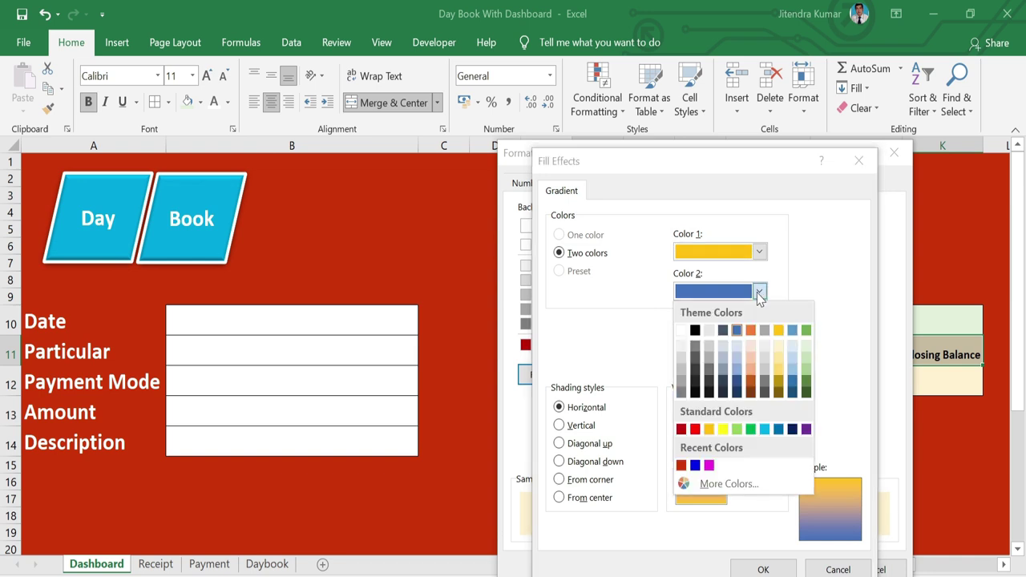
click(778, 346)
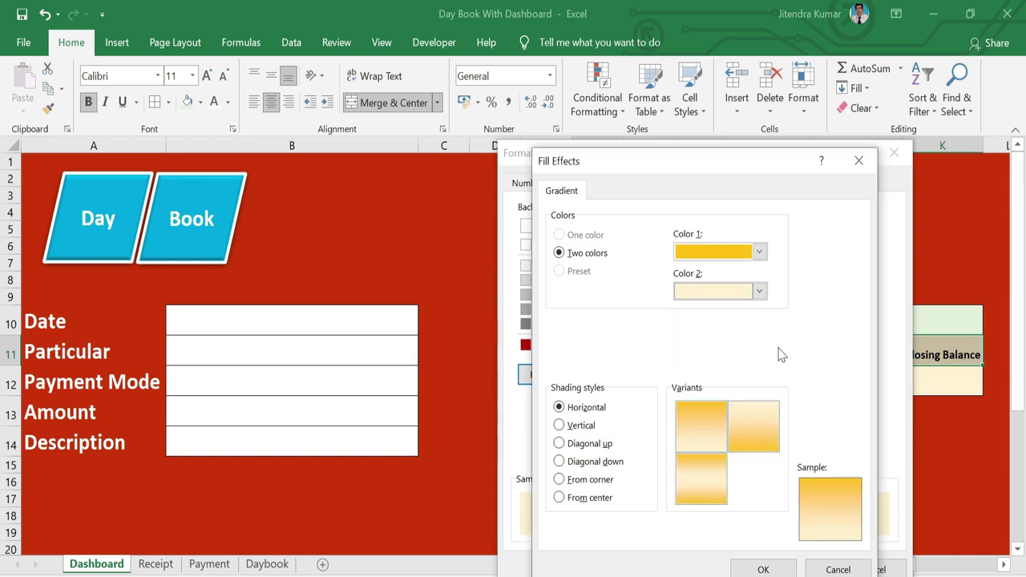
click(763, 566)
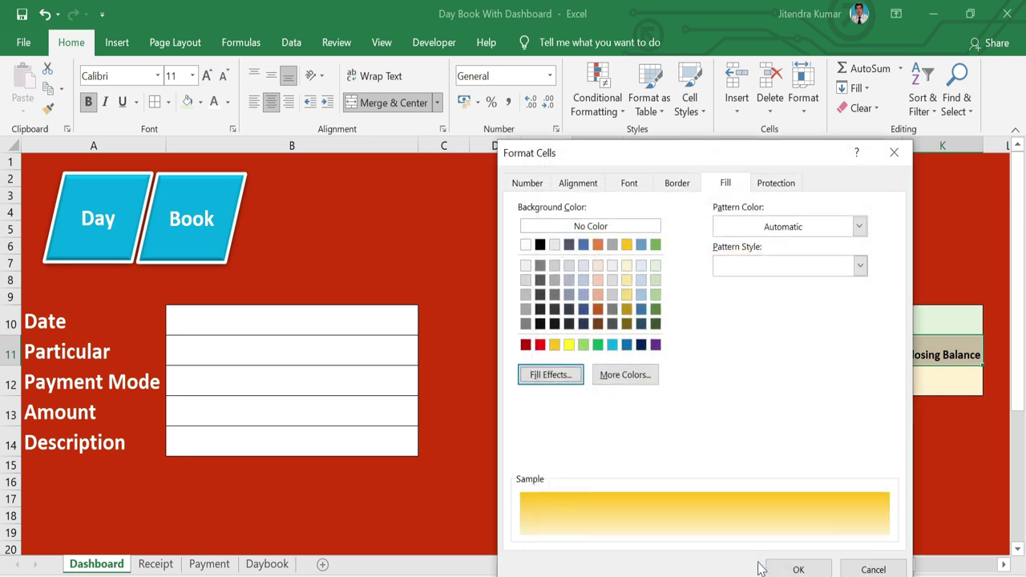
click(781, 571)
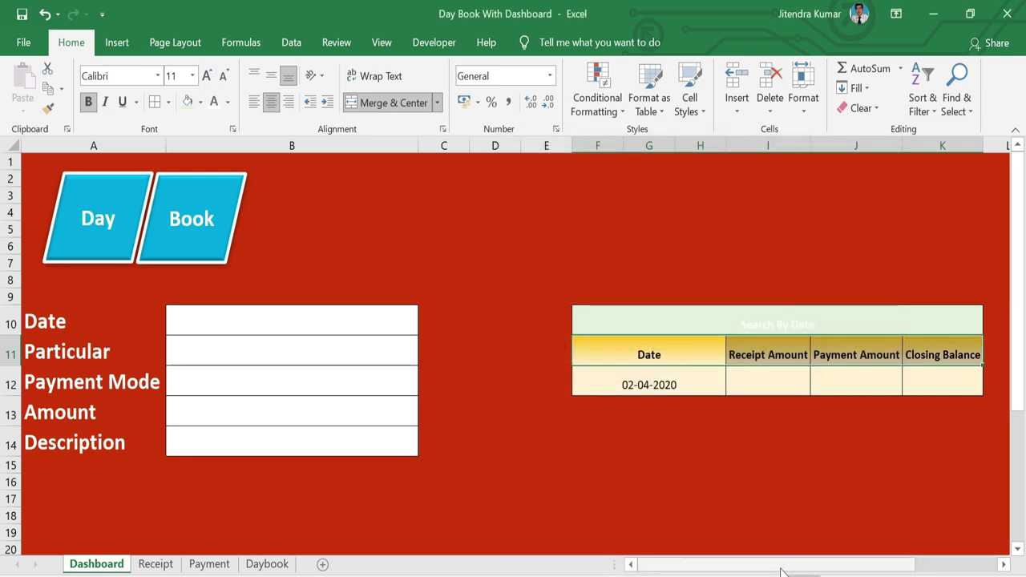
click(696, 482)
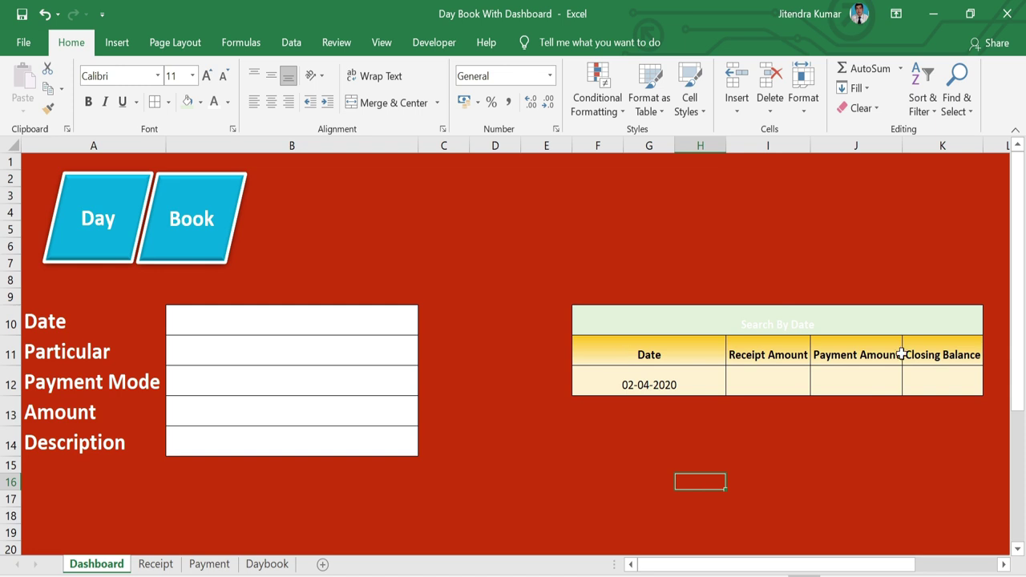
Middle-align the header row 11 and the data row 12
click(709, 367)
click(669, 354)
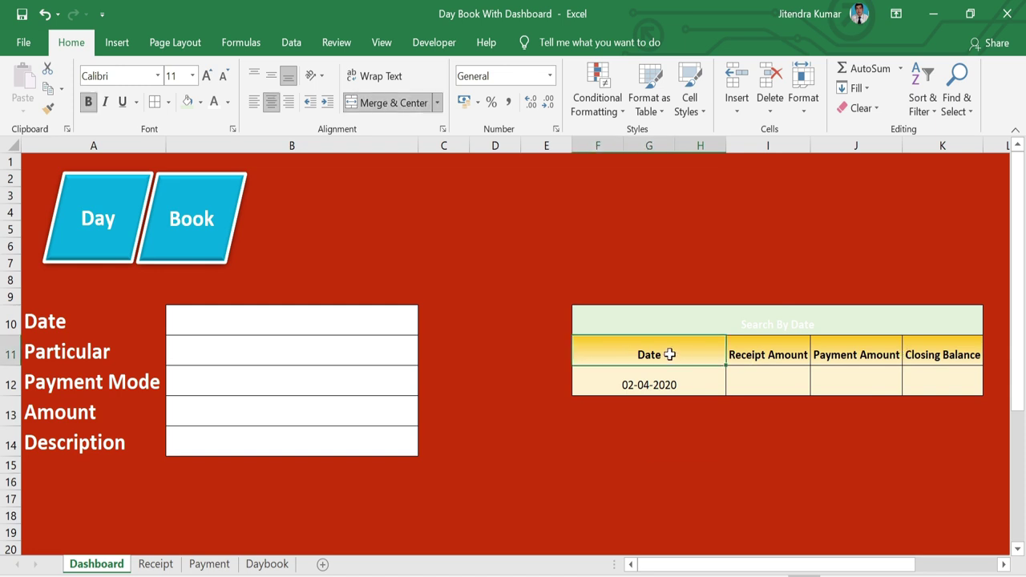
key(shift+Right)
key(shift+Right)
key(shift+Right)
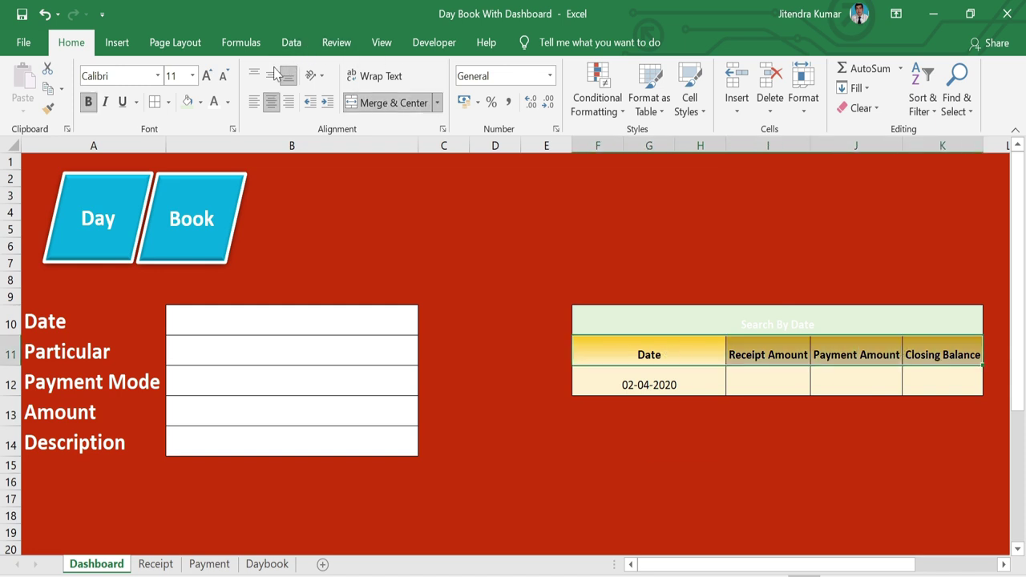
click(270, 76)
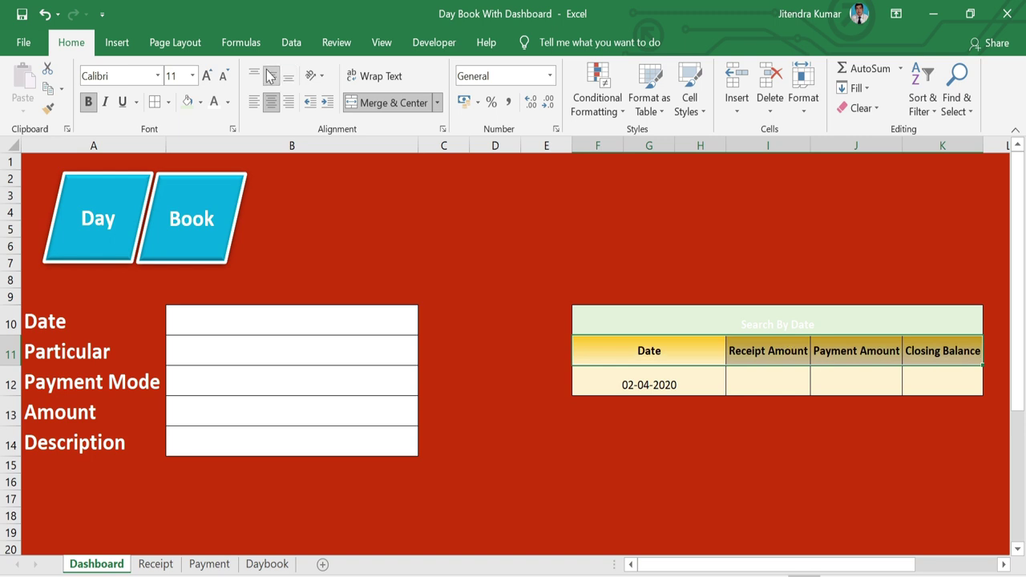
click(635, 385)
key(shift+Right)
key(shift+Right)
key(F4)
Clear the sample date 02-04-2020 in F12 and make the title text black
click(652, 381)
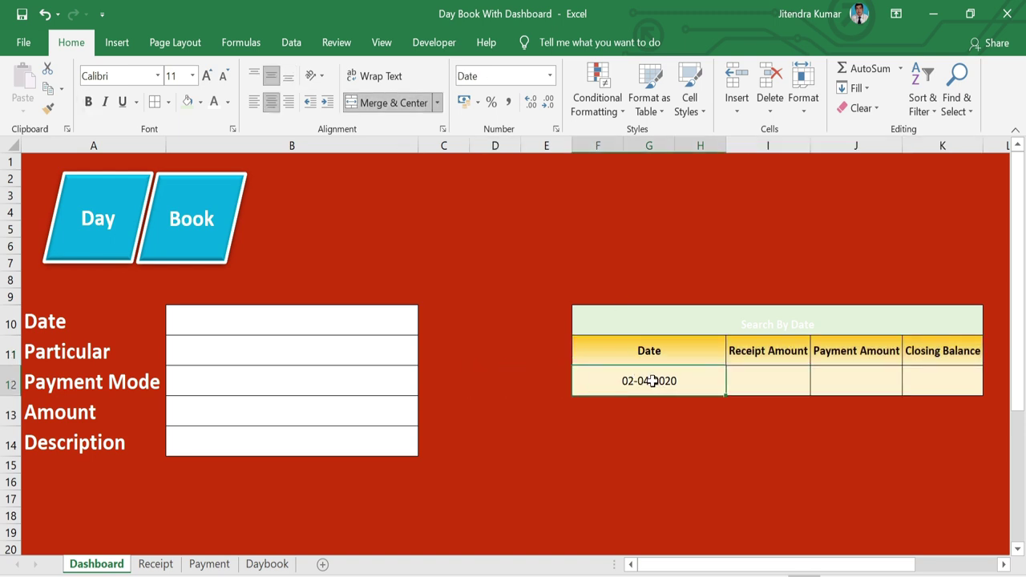
key(Delete)
key(Up)
key(Up)
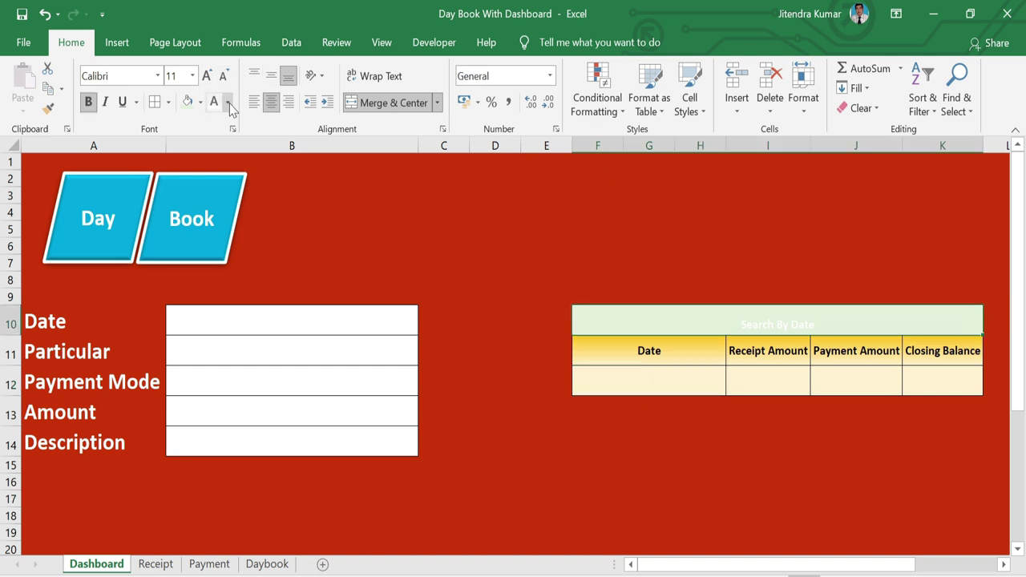
click(226, 103)
click(237, 124)
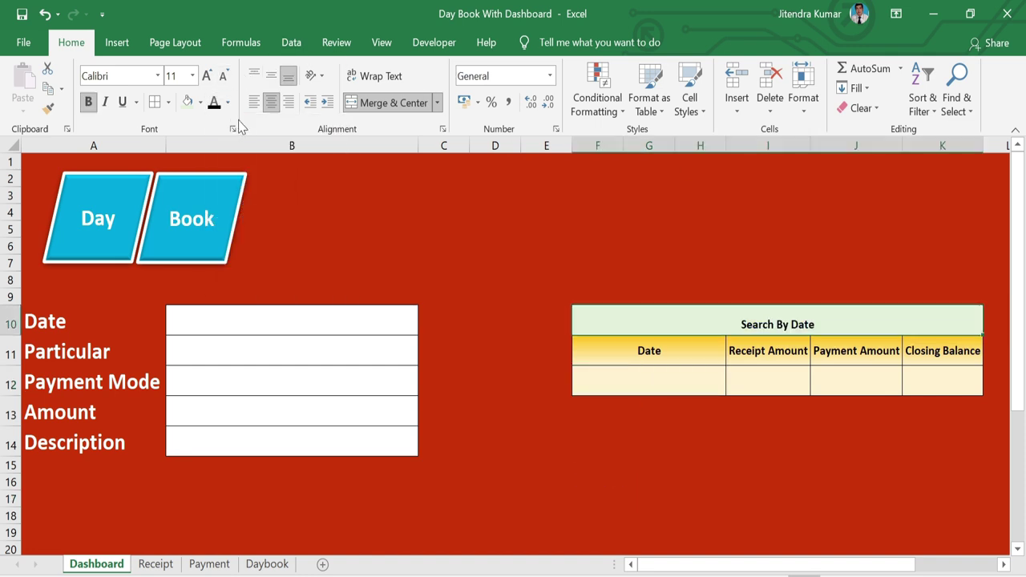
click(564, 437)
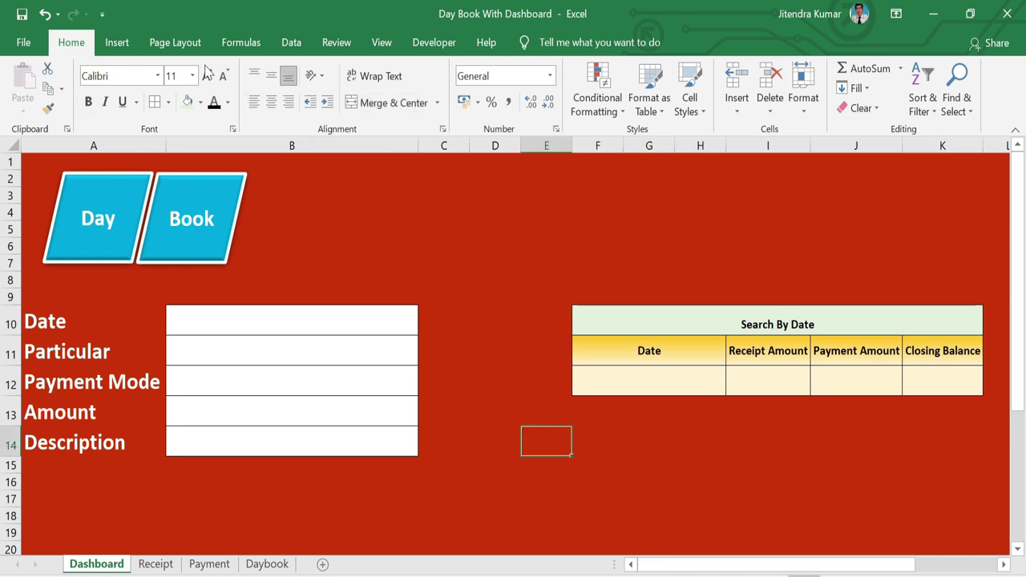
Draw a rounded rectangle between the form and the search table with no outline
click(116, 42)
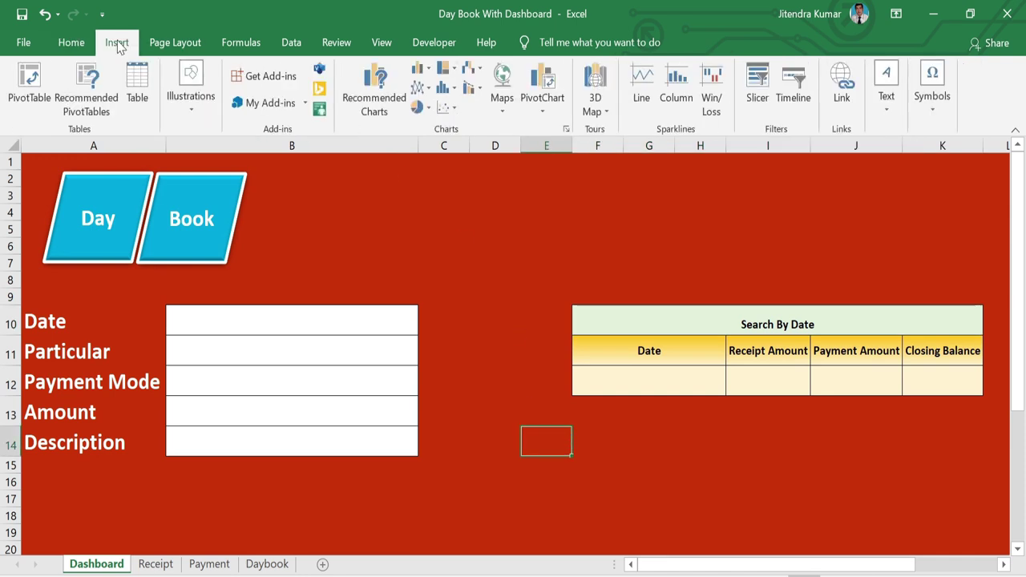
click(192, 108)
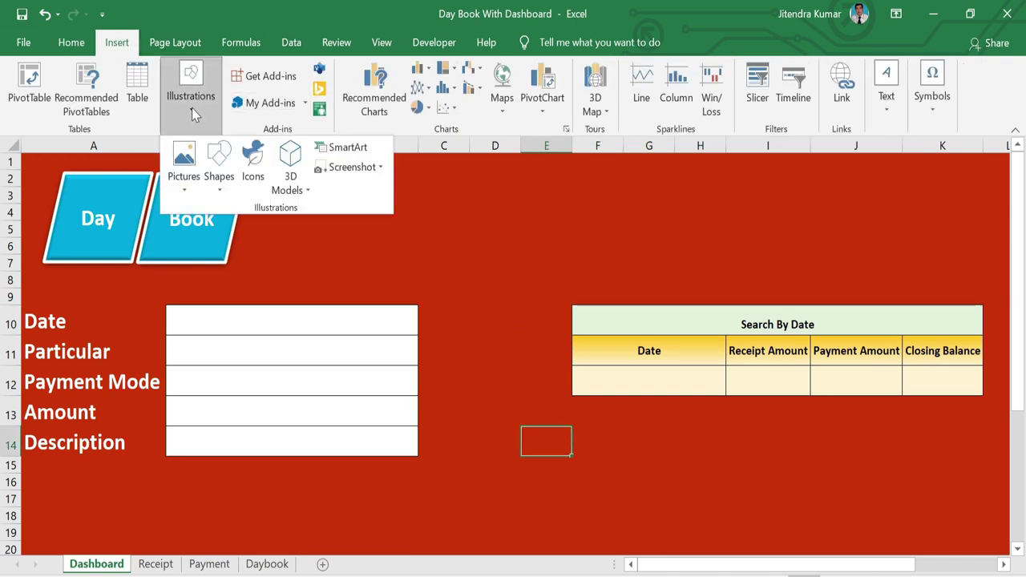
click(220, 171)
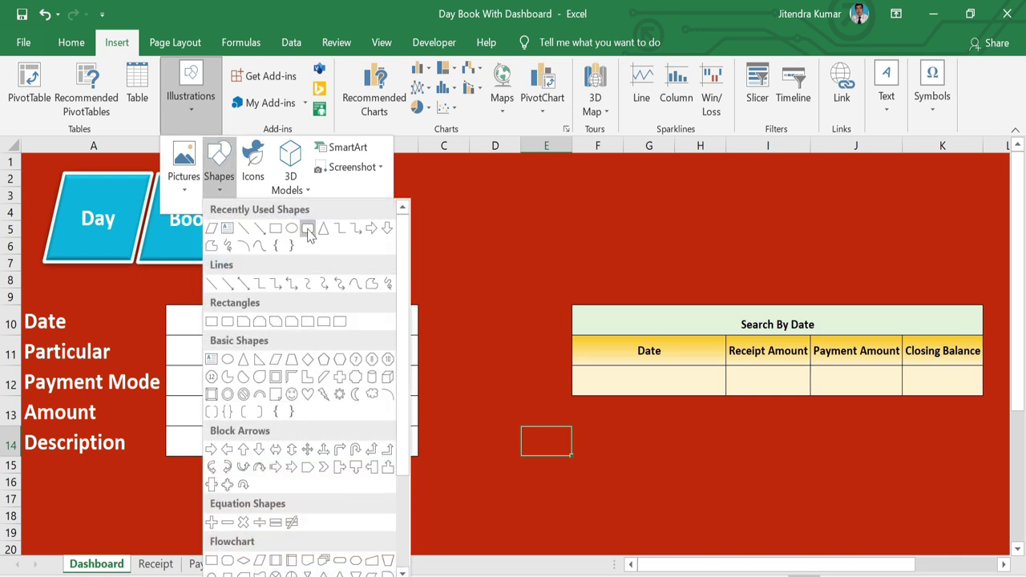
click(308, 230)
drag(448, 319, 543, 370)
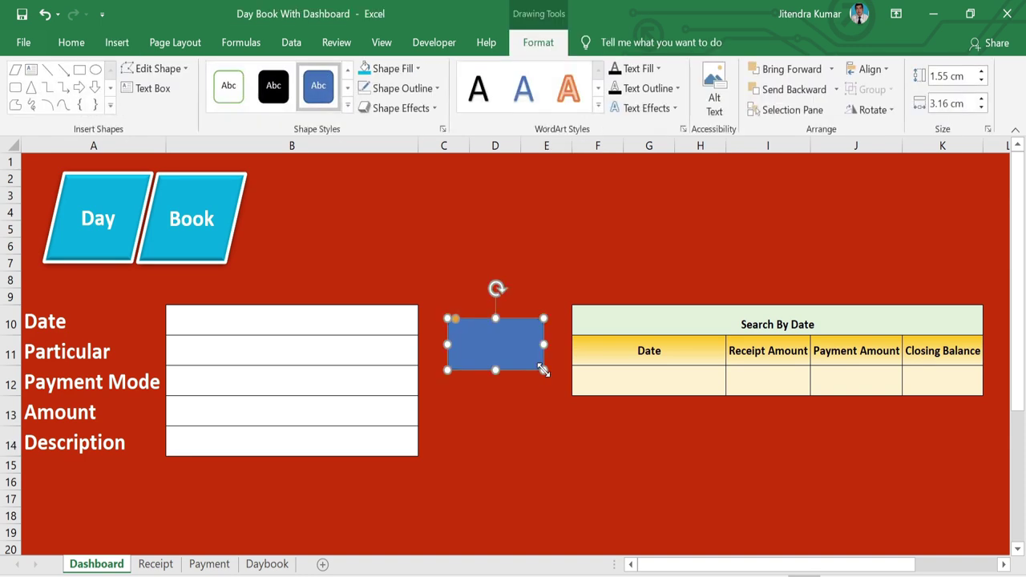
click(428, 90)
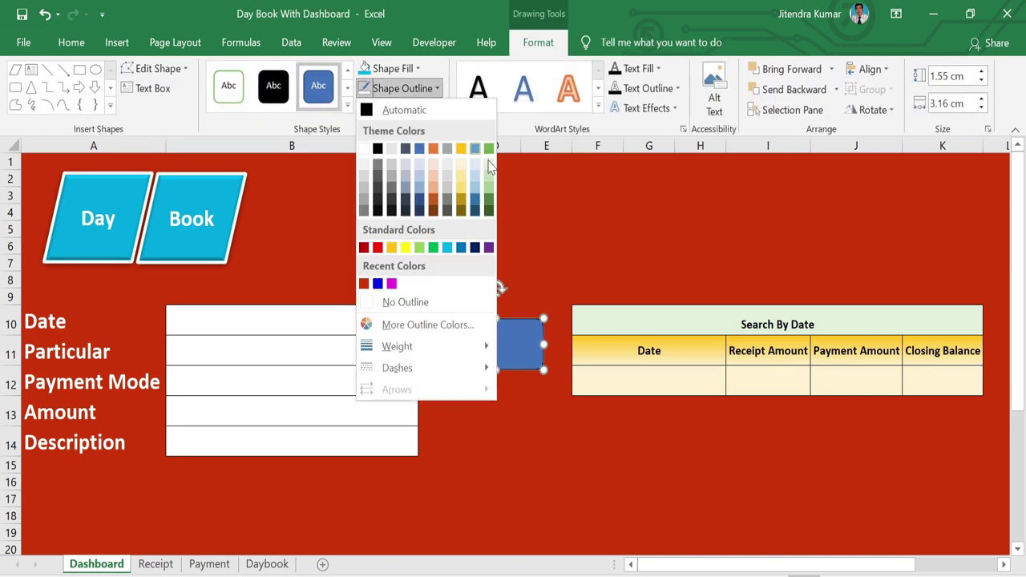
click(417, 302)
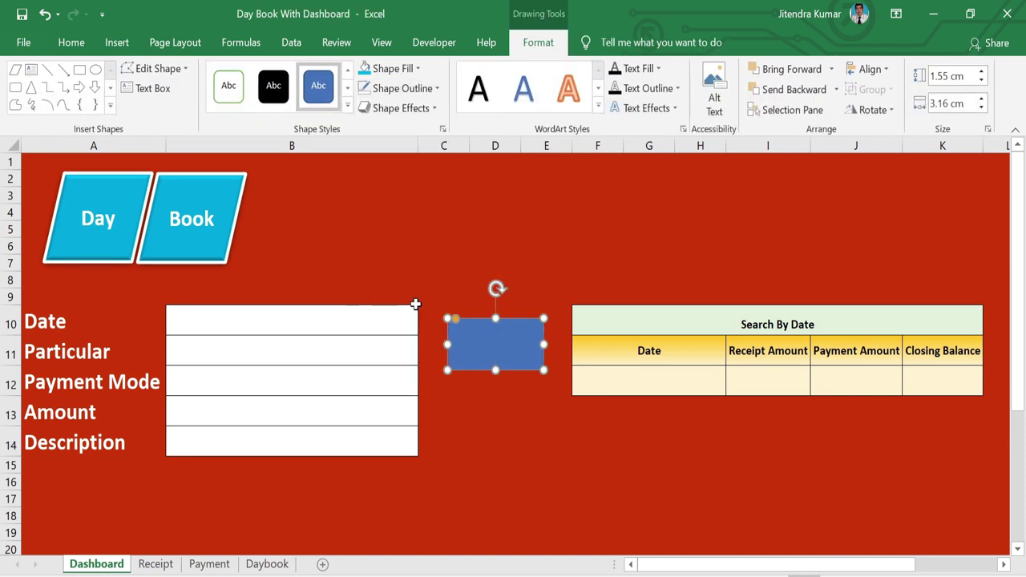
click(414, 69)
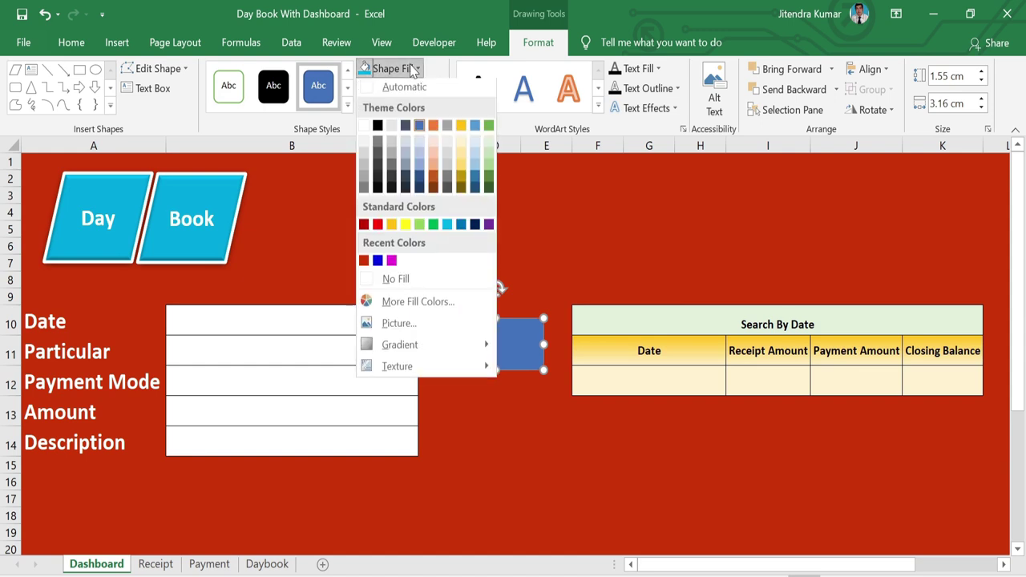
Fill the rectangle light blue and label it 'Receipt' in bold, black, centred 20-point text
click(472, 159)
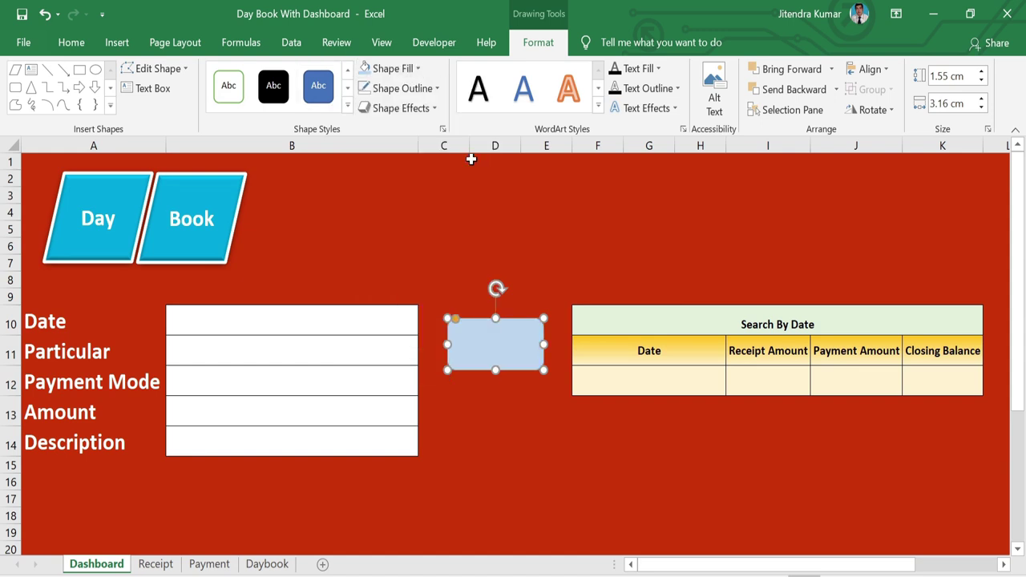
text(S)
text(eceipt)
key(ctrl+a)
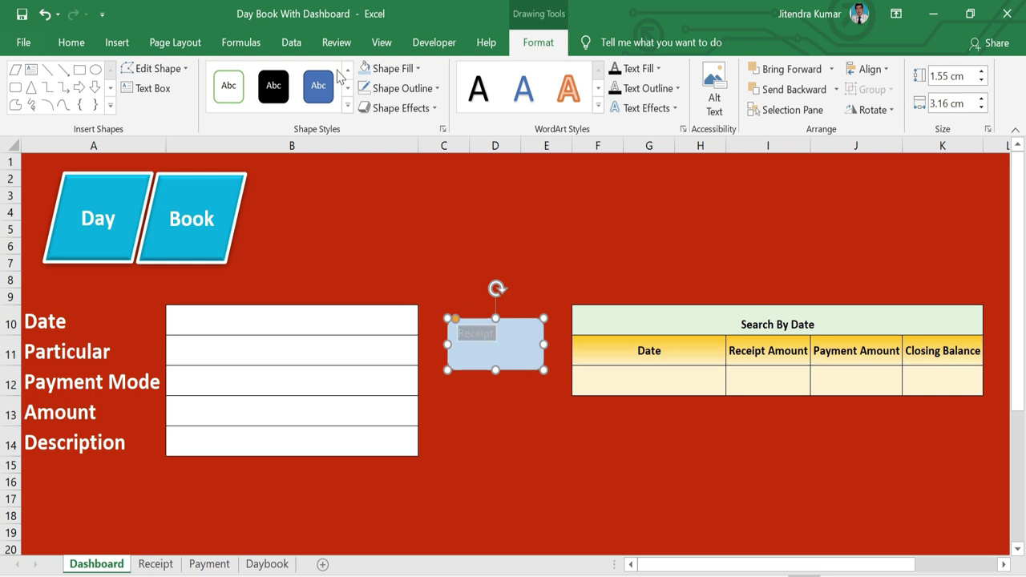
click(60, 46)
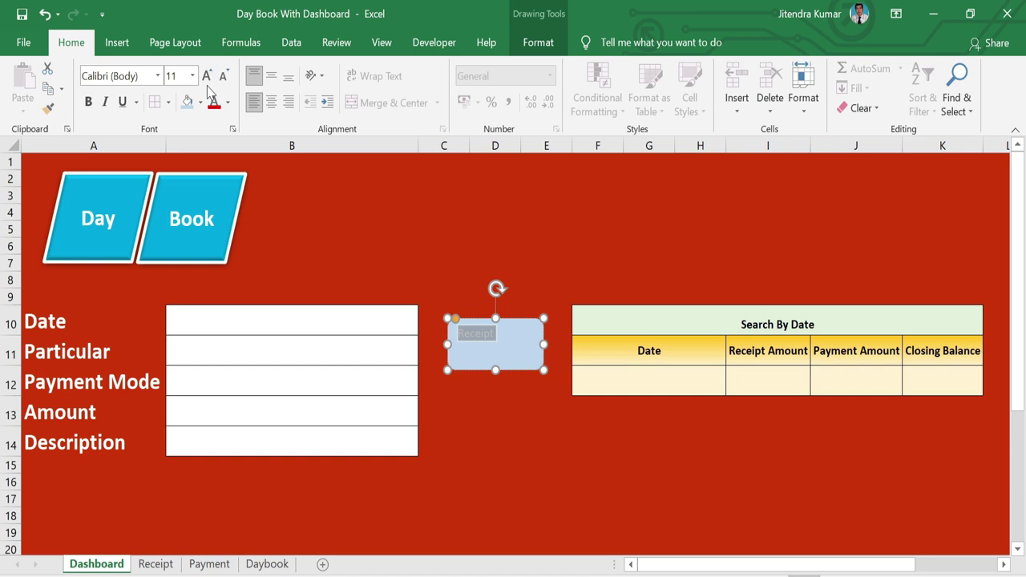
click(206, 76)
click(206, 76)
click(207, 76)
click(207, 76)
click(207, 76)
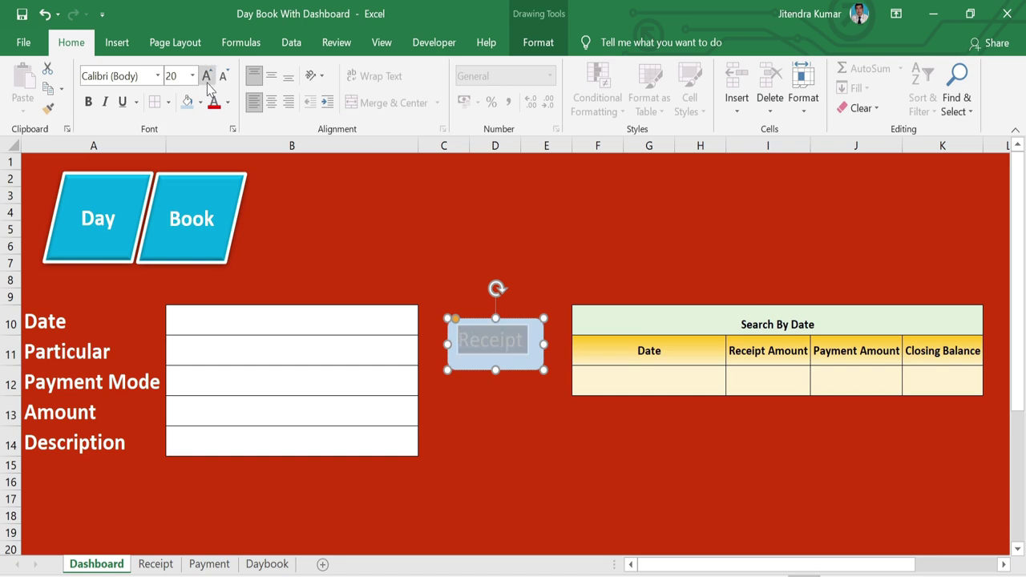
key(ctrl+b)
click(227, 102)
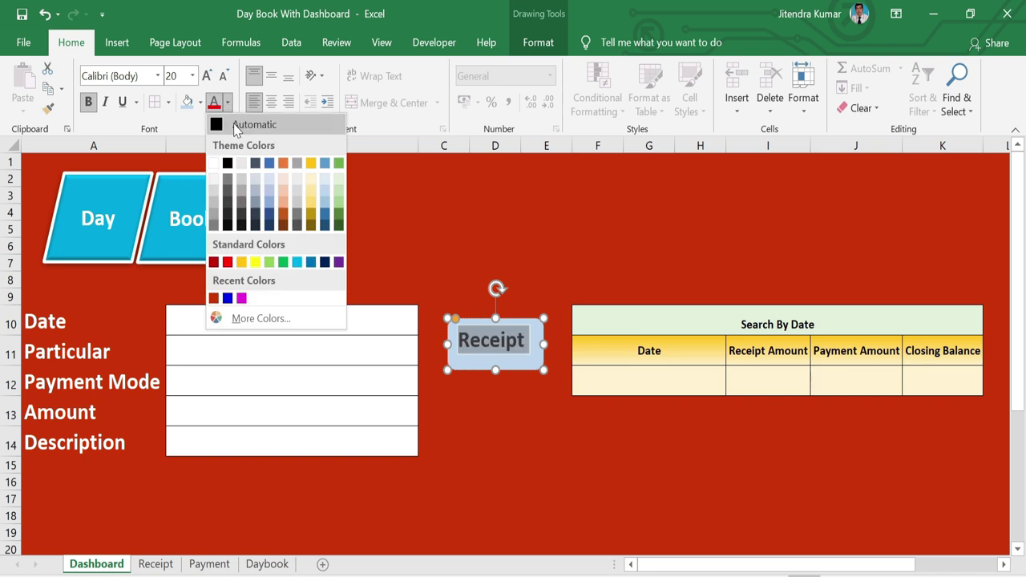
click(237, 128)
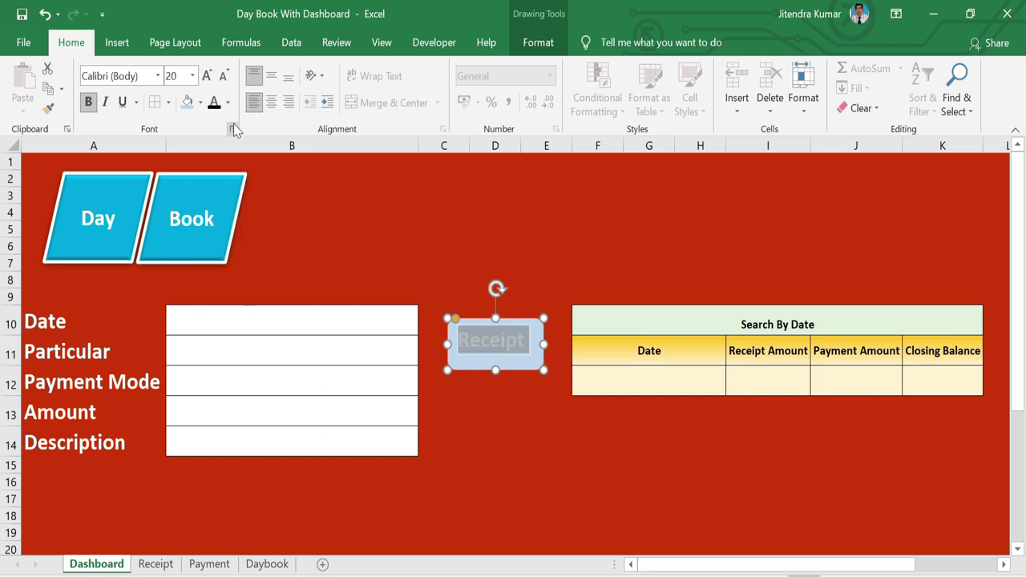
click(271, 75)
click(270, 102)
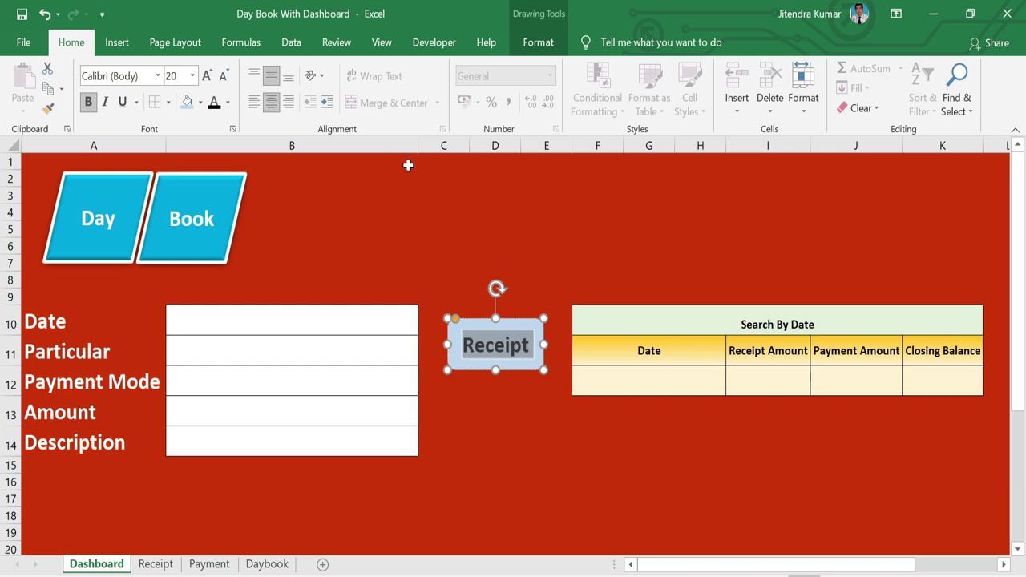
Apply the first preset shape effect to the Receipt button
click(529, 45)
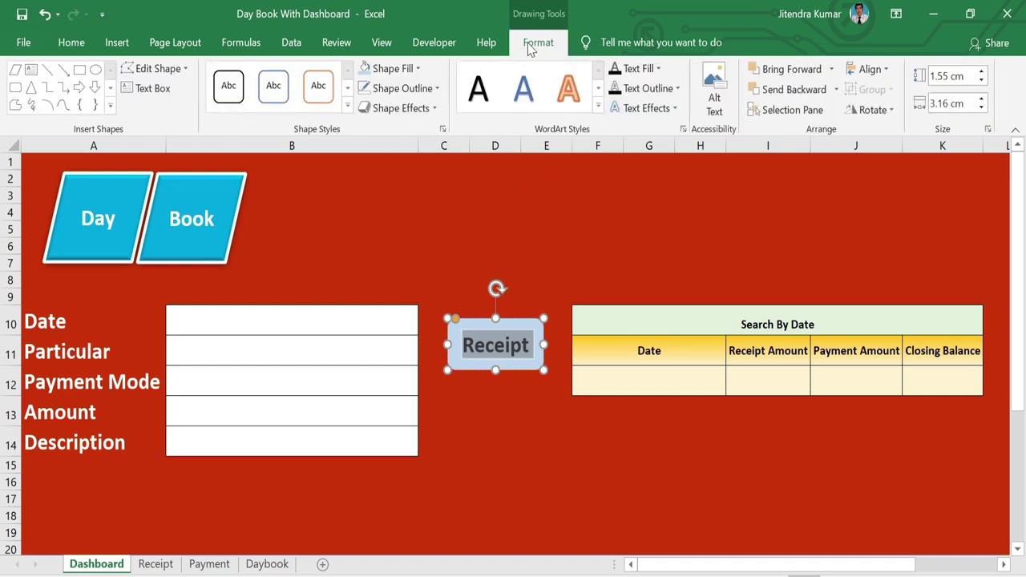
click(423, 107)
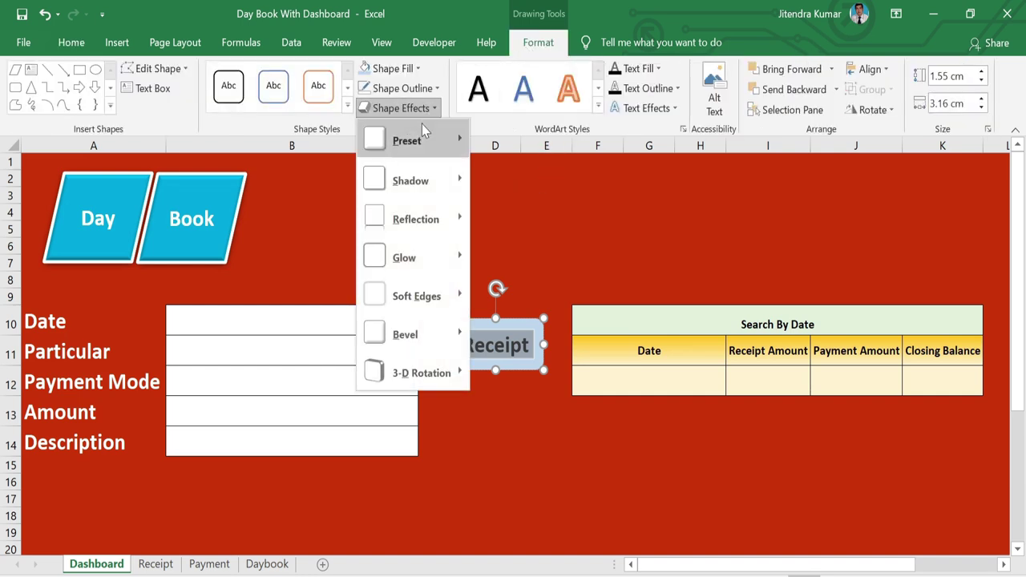
mouse_move(422, 125)
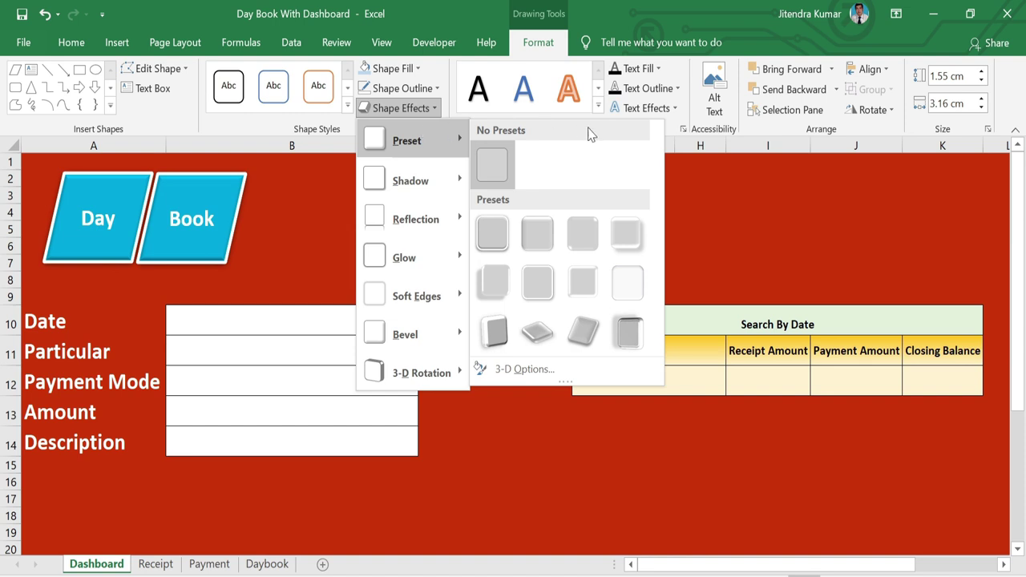
click(497, 231)
click(497, 407)
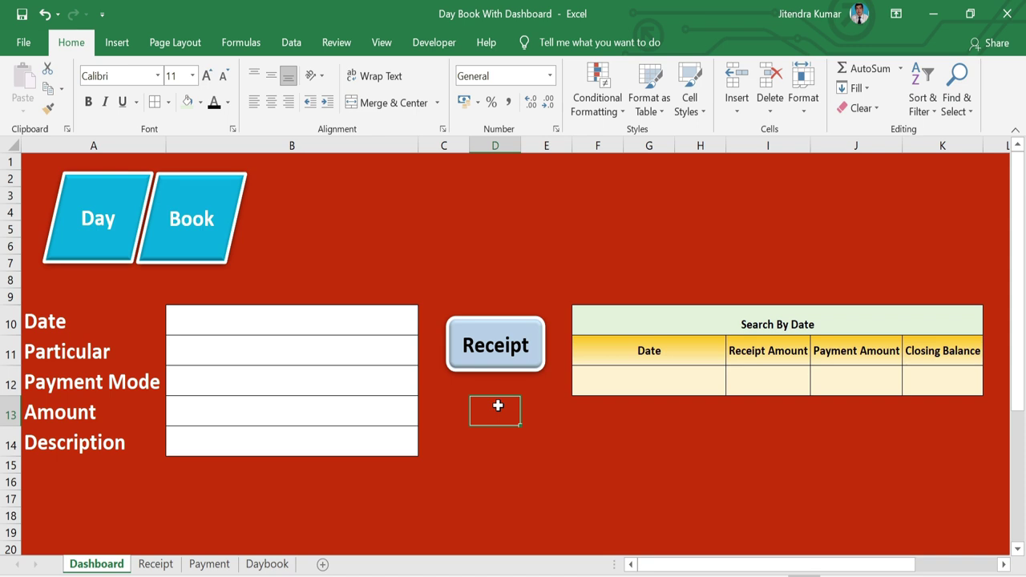
Duplicate the Receipt button below itself and relabel the copy 'Payment'
click(521, 345)
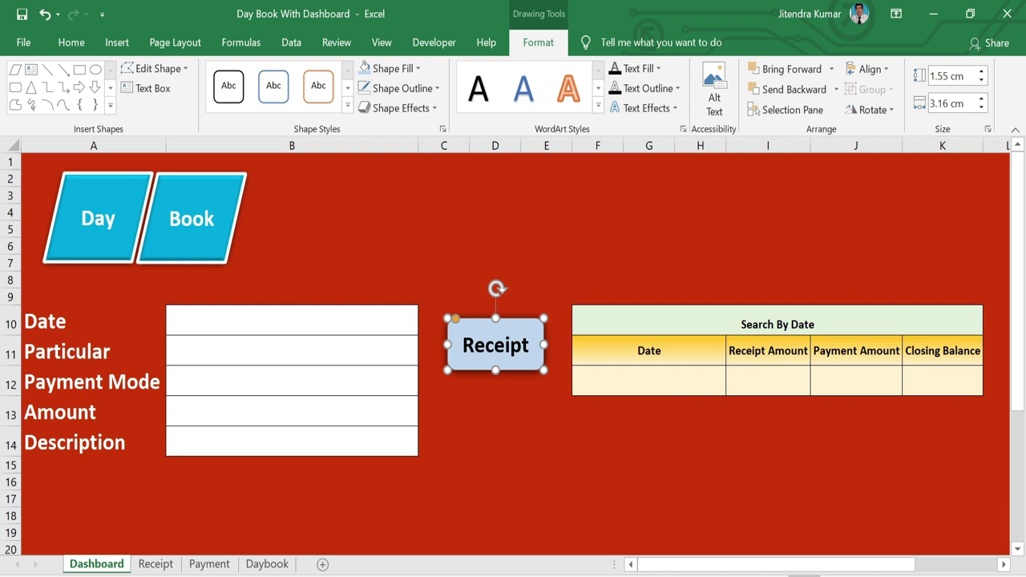
key(ctrl+d)
drag(527, 332, 518, 397)
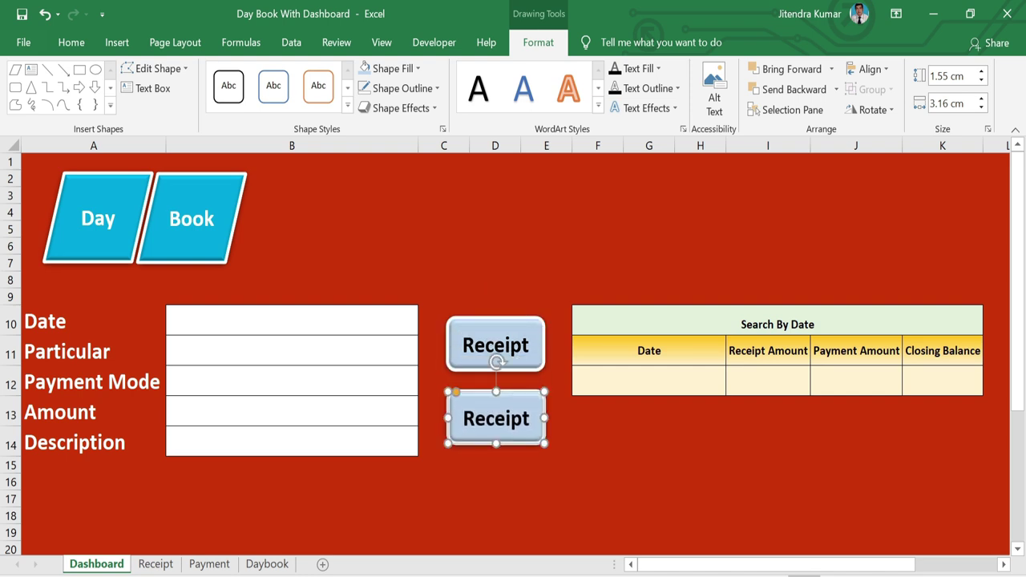
click(529, 418)
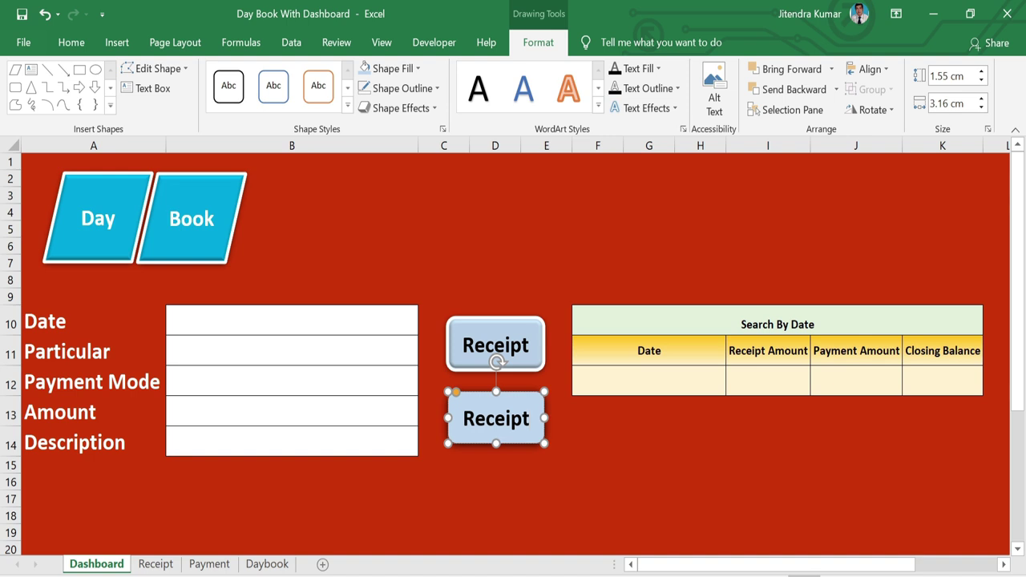
double_click(513, 423)
text(Payment)
key(Escape)
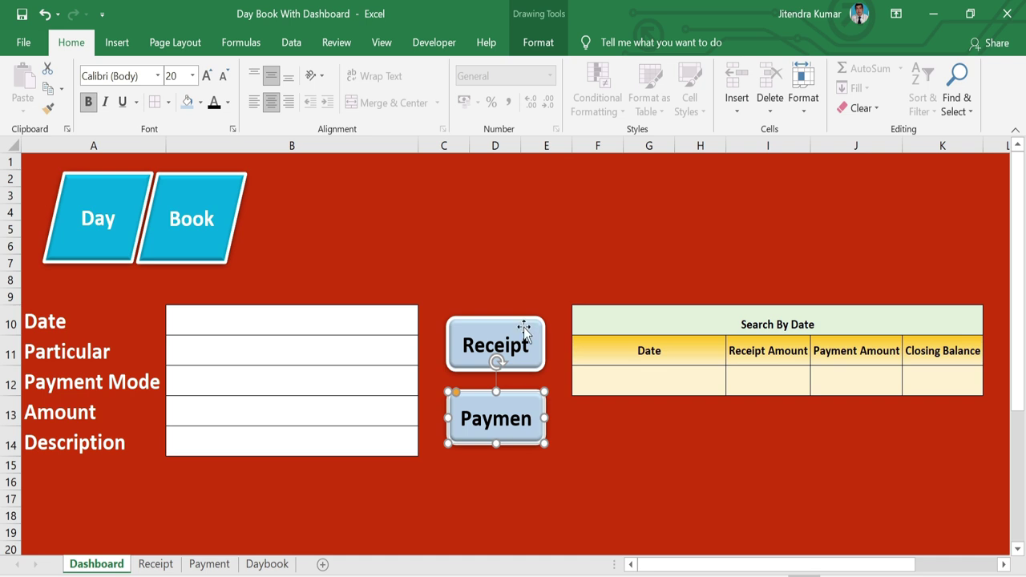
Widen both buttons and fill the Payment button light gold
ctrl+click(523, 329)
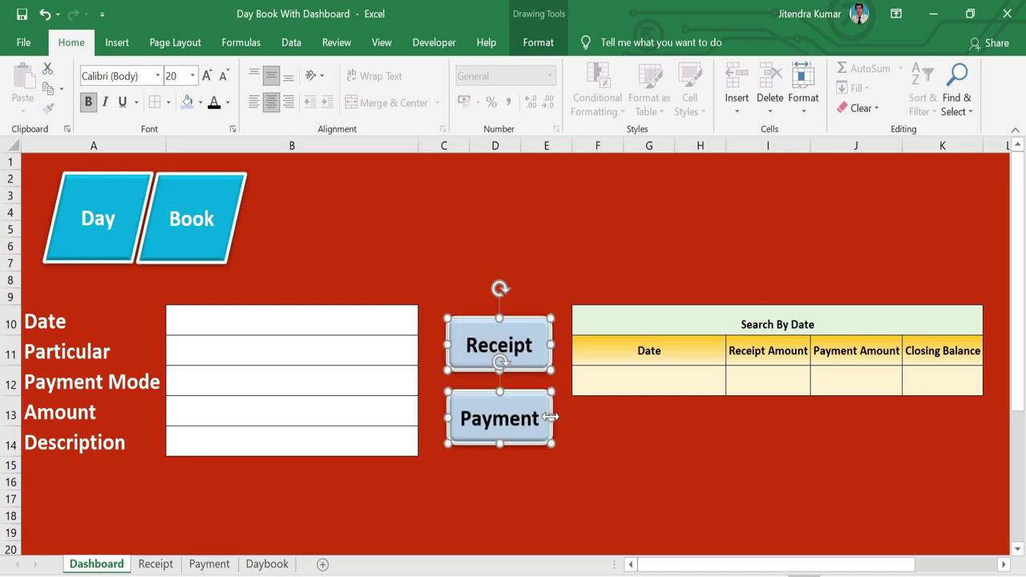
click(610, 443)
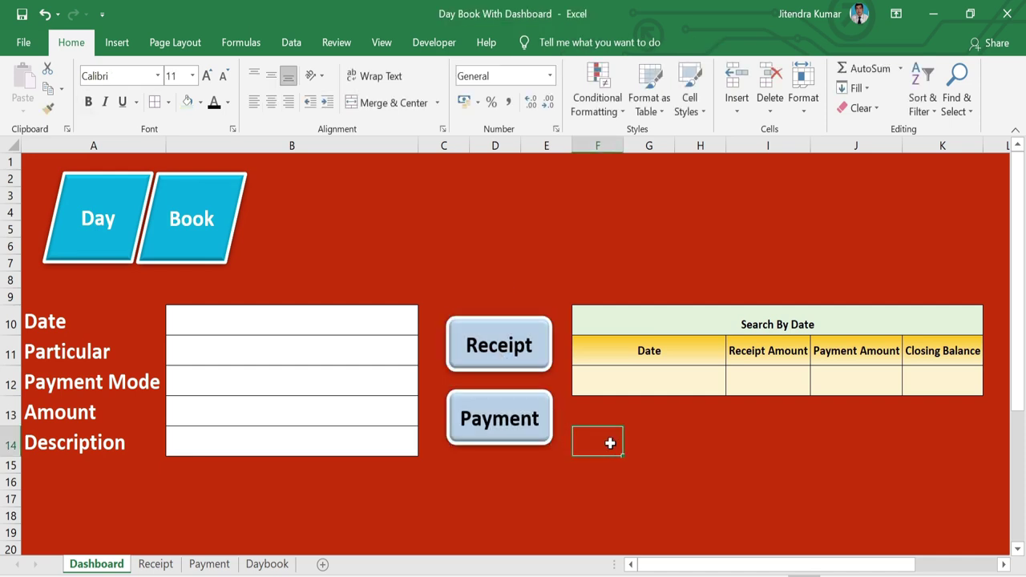
click(546, 423)
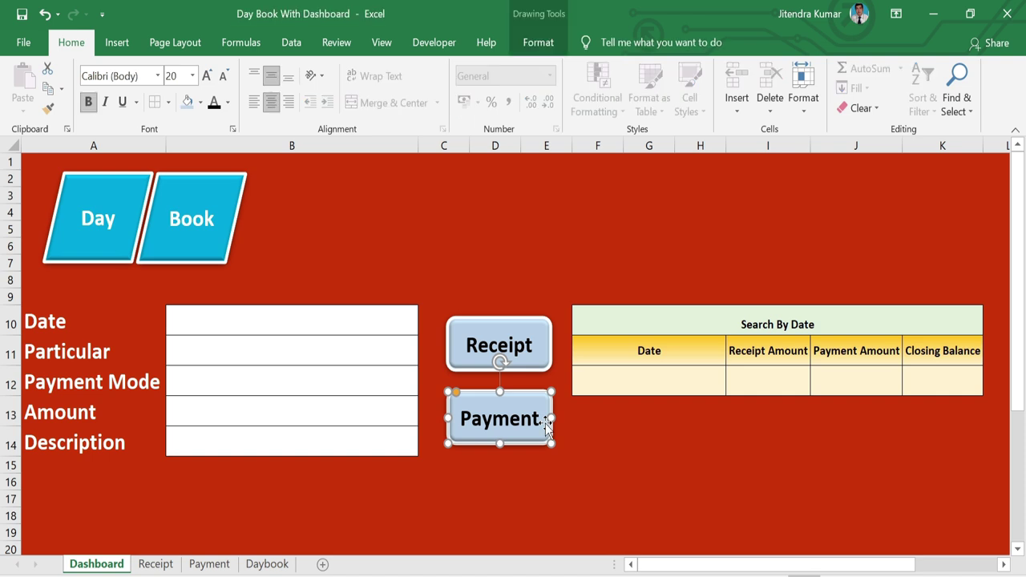
click(538, 41)
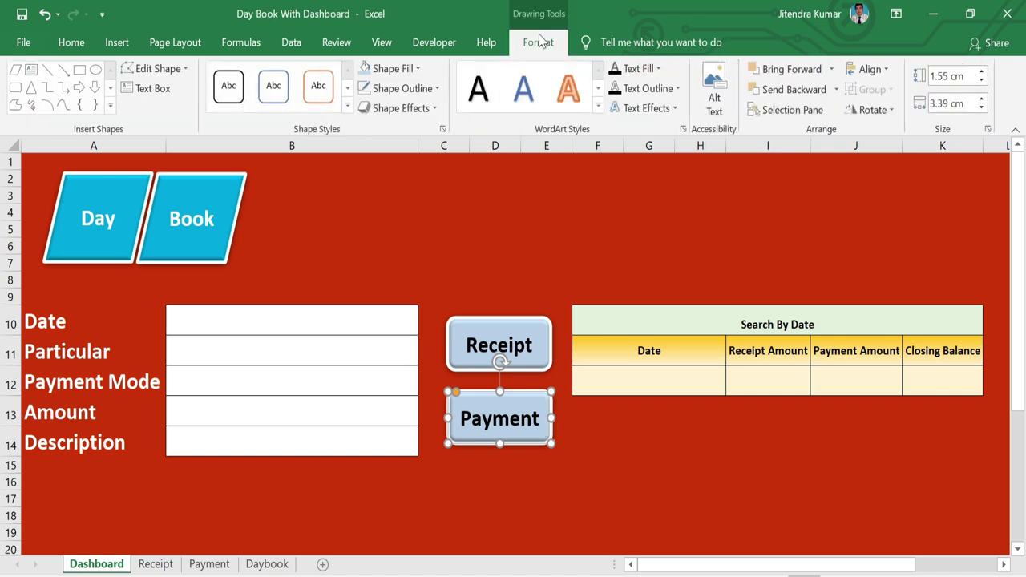
click(410, 69)
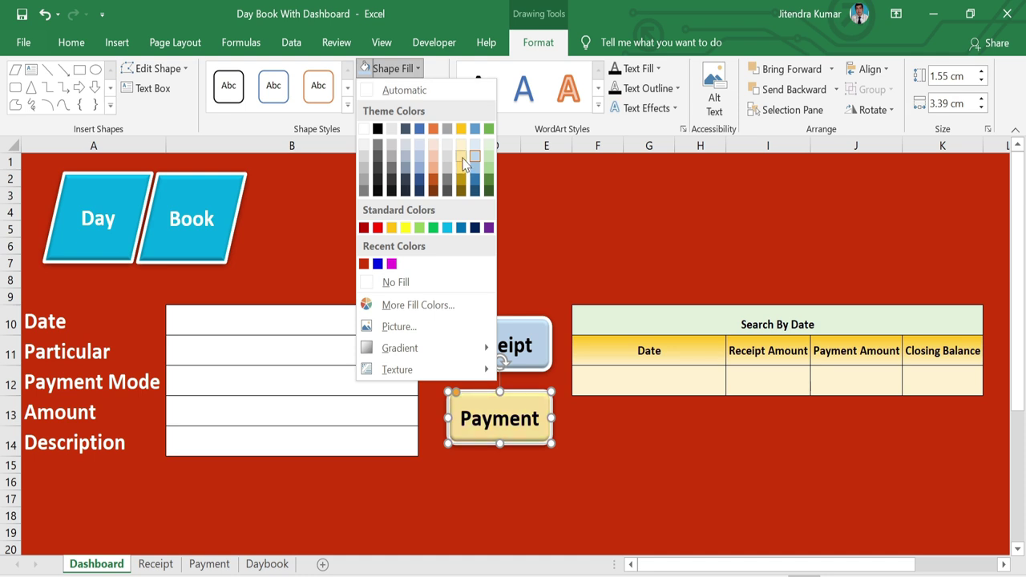
click(462, 157)
click(646, 440)
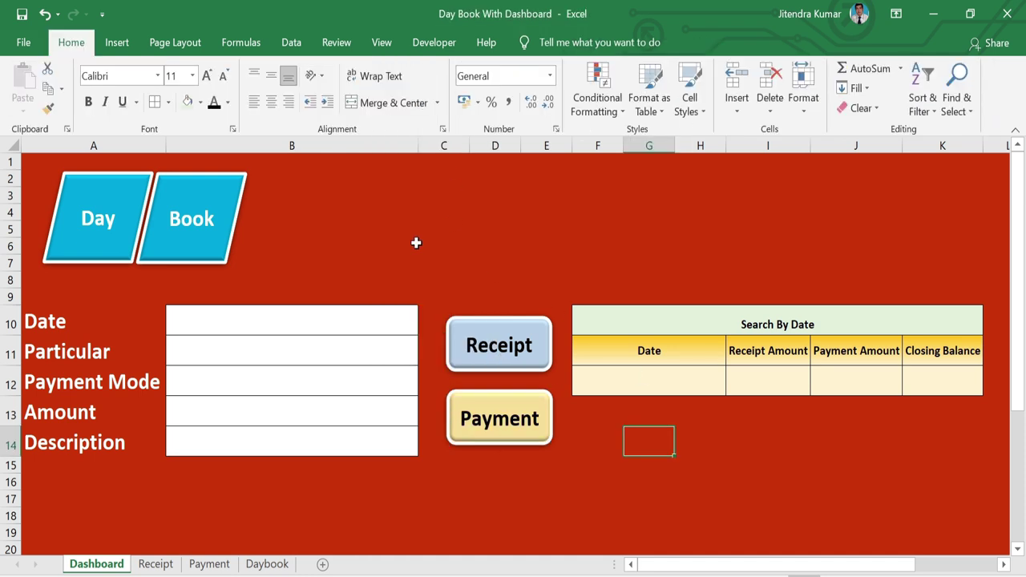
Draw a light-blue rounded rectangle with no outline to the right of the Day Book title
click(110, 46)
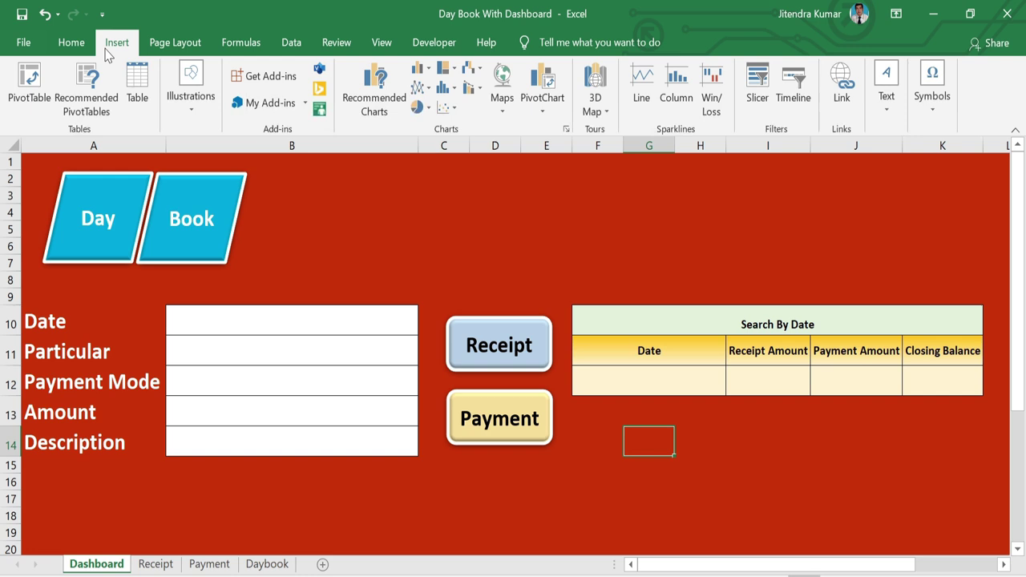
click(191, 114)
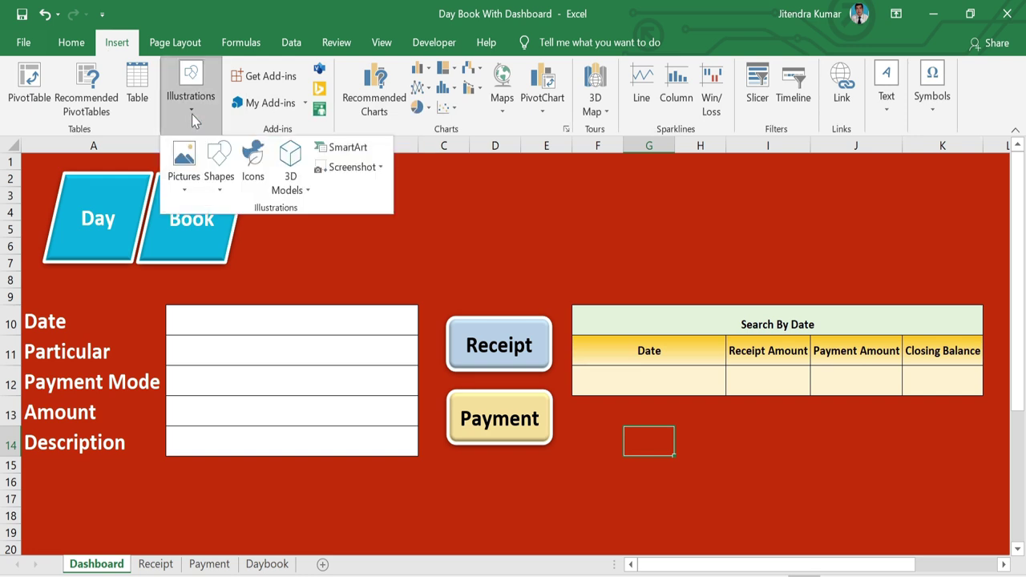
click(217, 186)
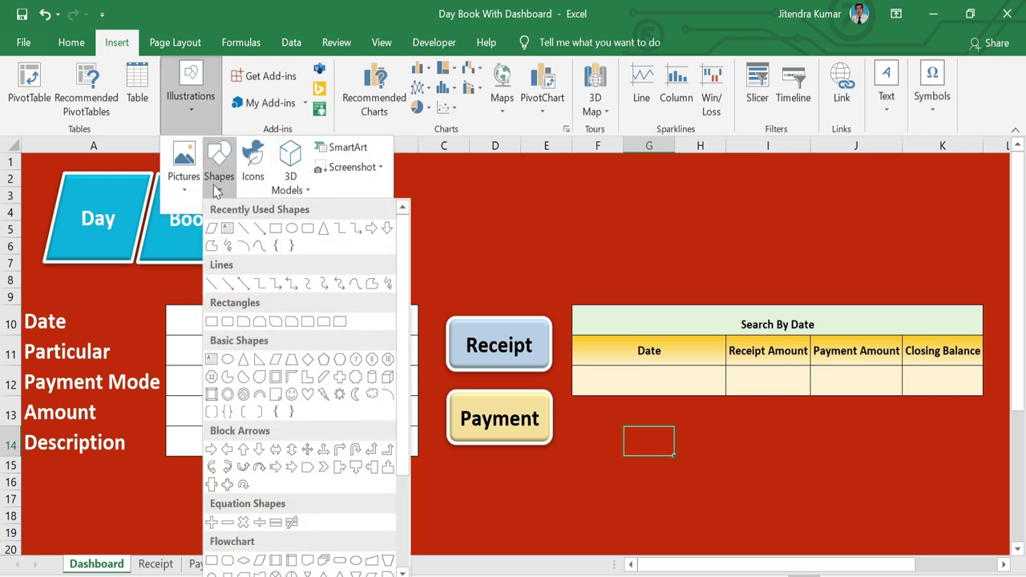
click(306, 229)
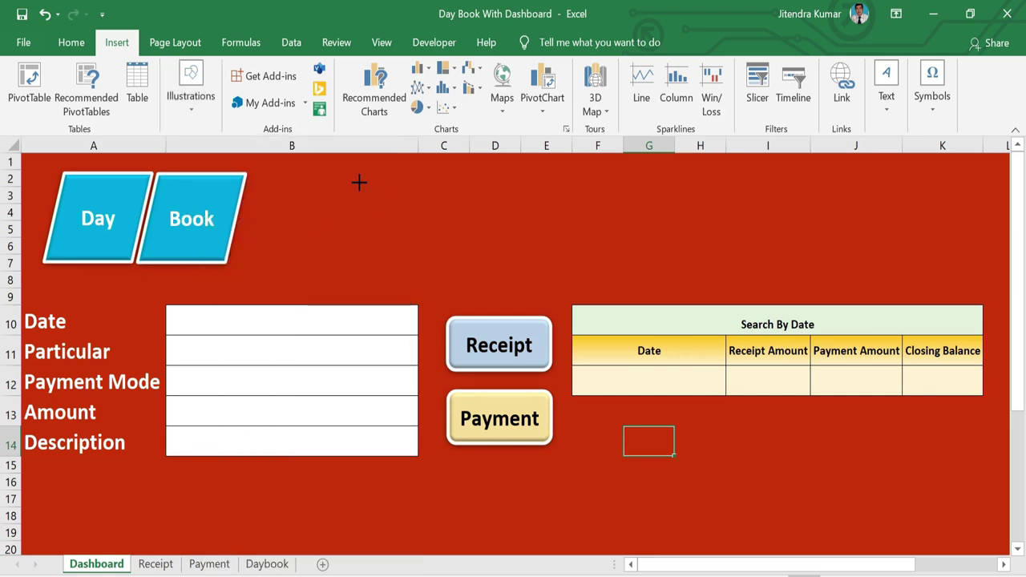
drag(359, 183, 516, 232)
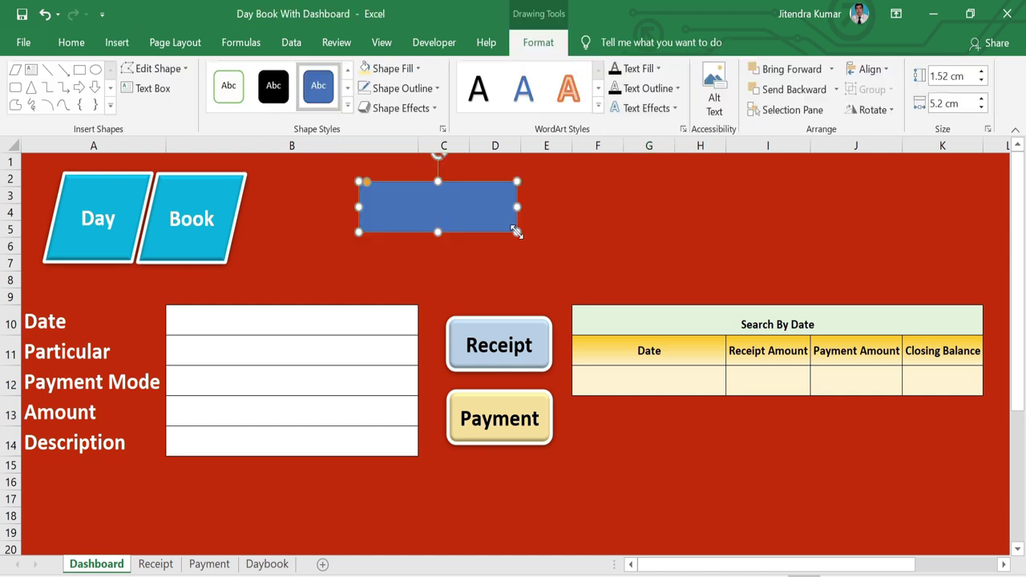
click(437, 89)
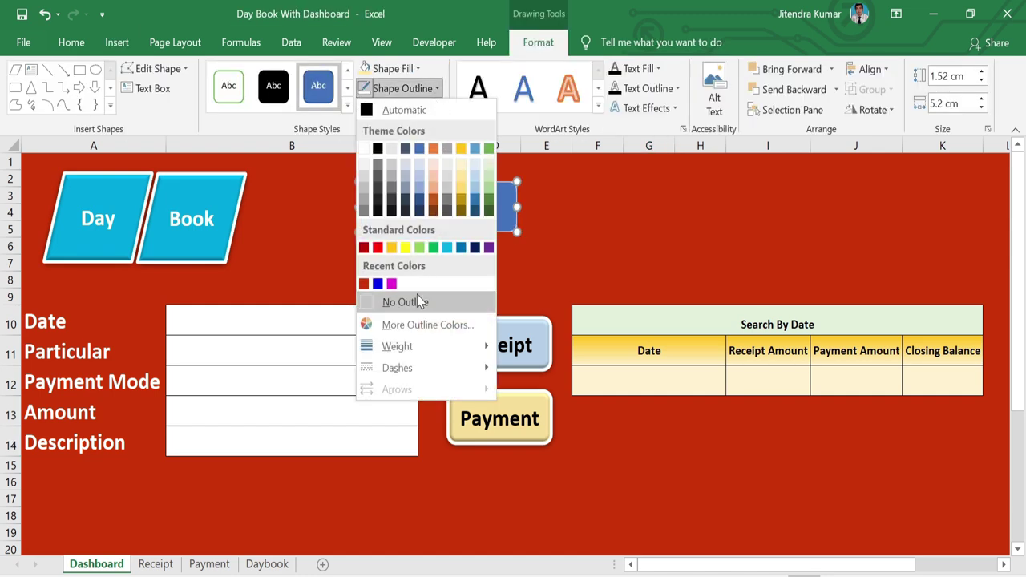
click(417, 297)
click(412, 69)
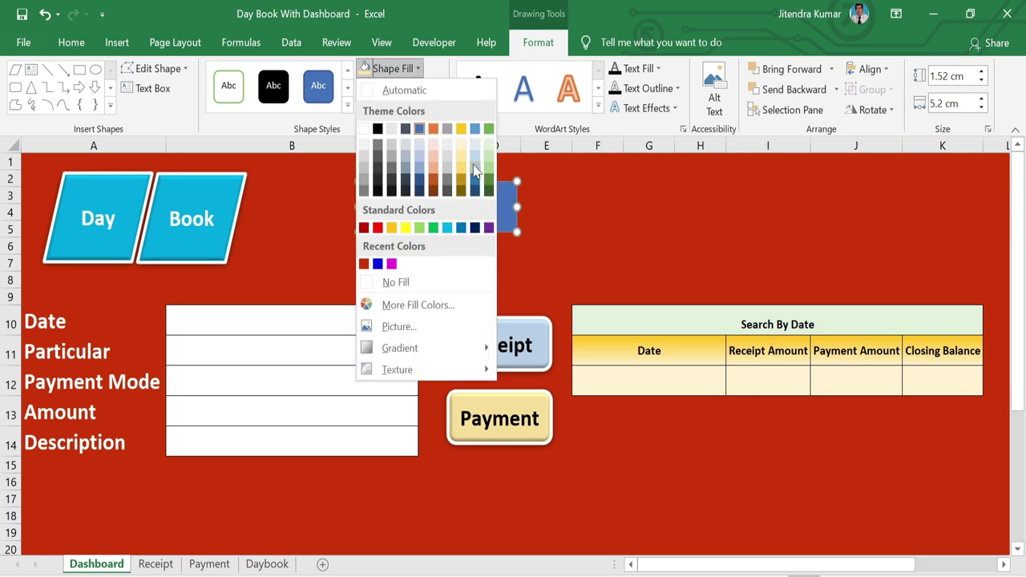
click(474, 157)
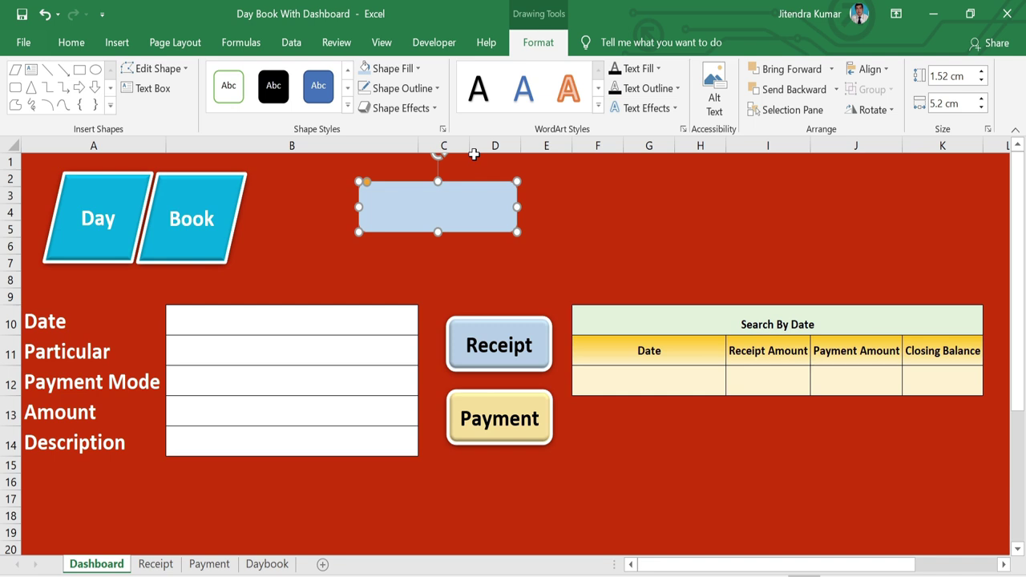
Label the shape Receipt in bold, black, size-20 text centred both ways
text(Receipt)
key(ctrl+a)
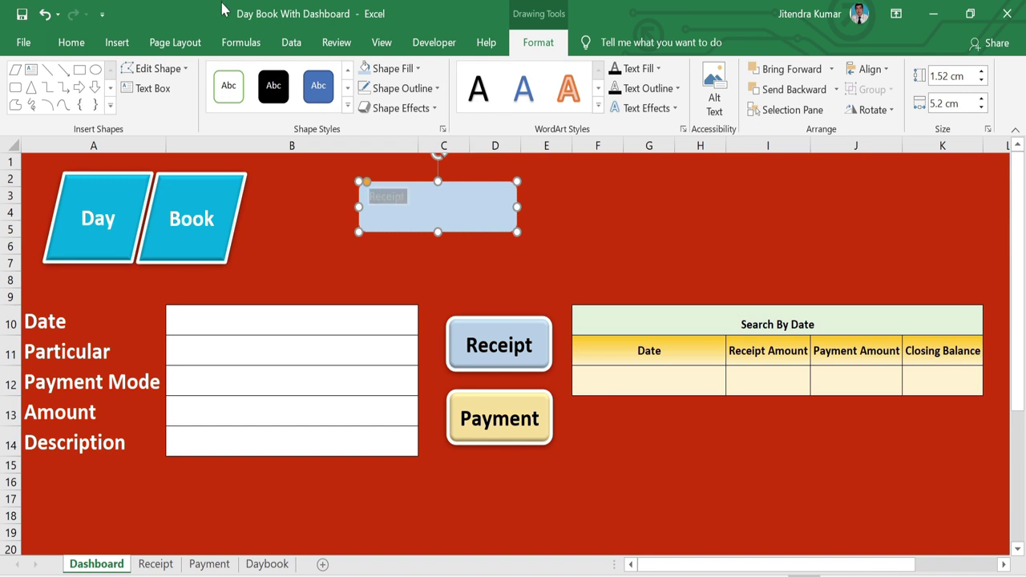
click(87, 44)
click(205, 75)
click(205, 75)
click(205, 75)
click(205, 75)
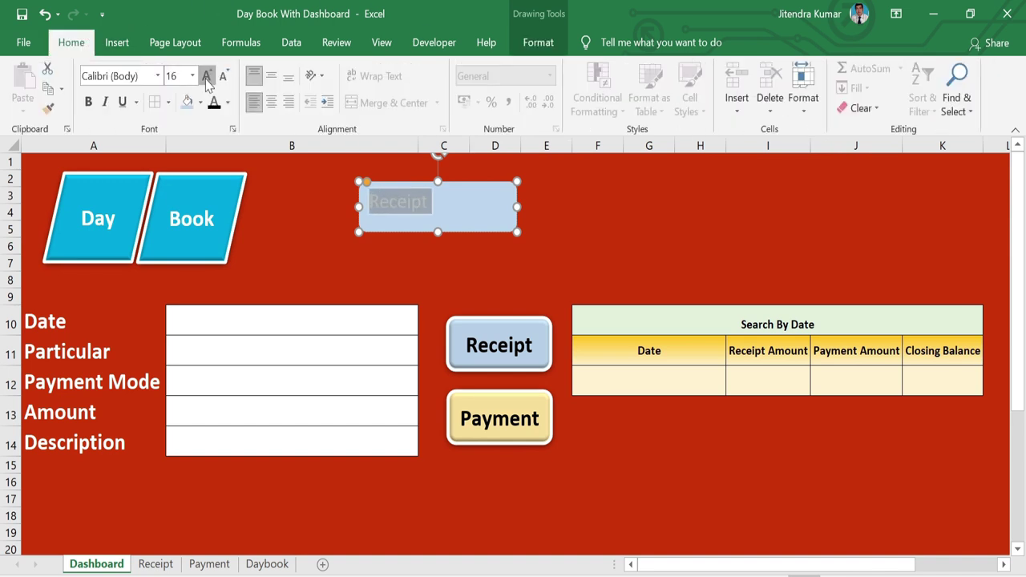
click(206, 75)
click(89, 103)
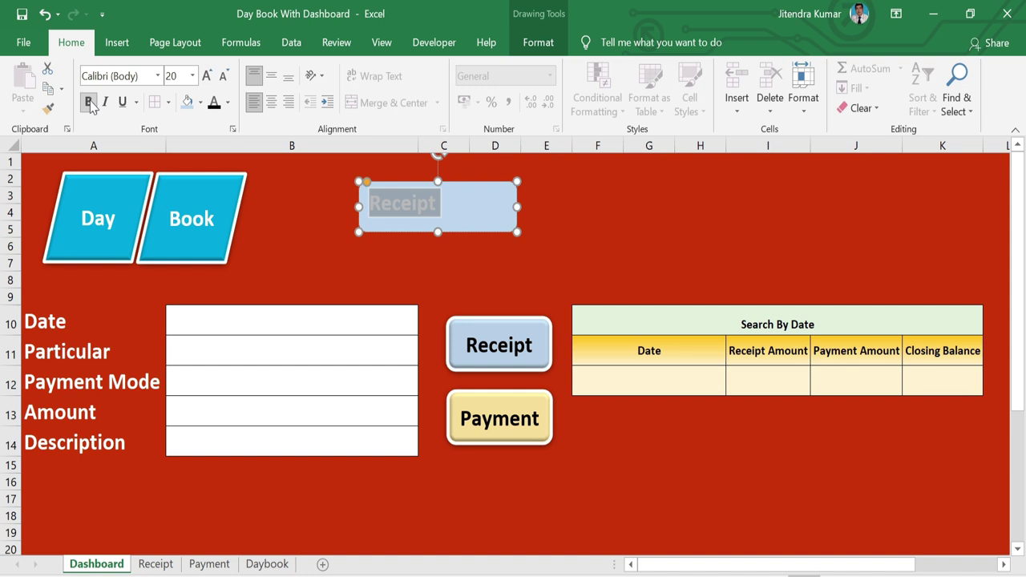
click(214, 103)
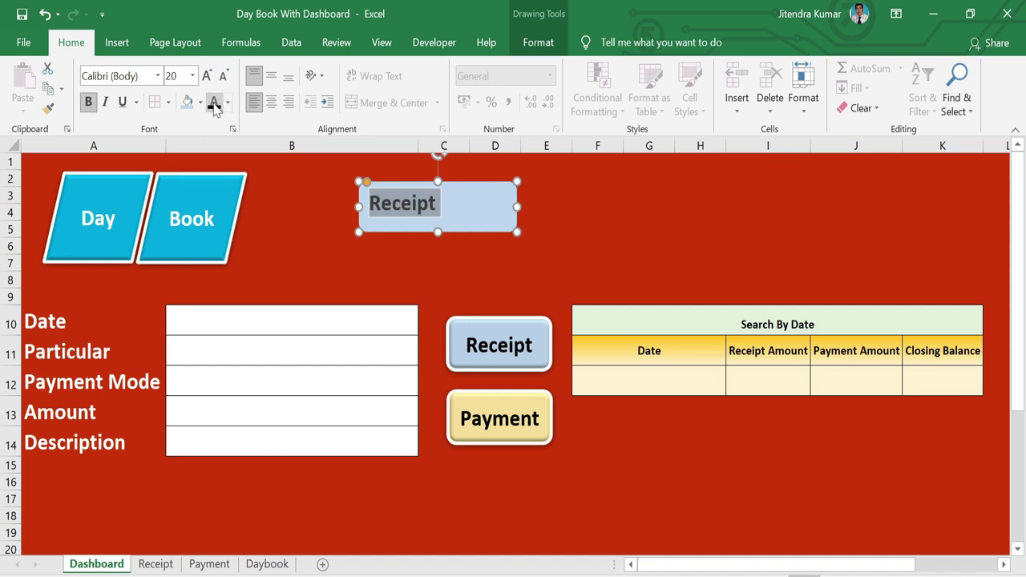
click(270, 75)
click(271, 101)
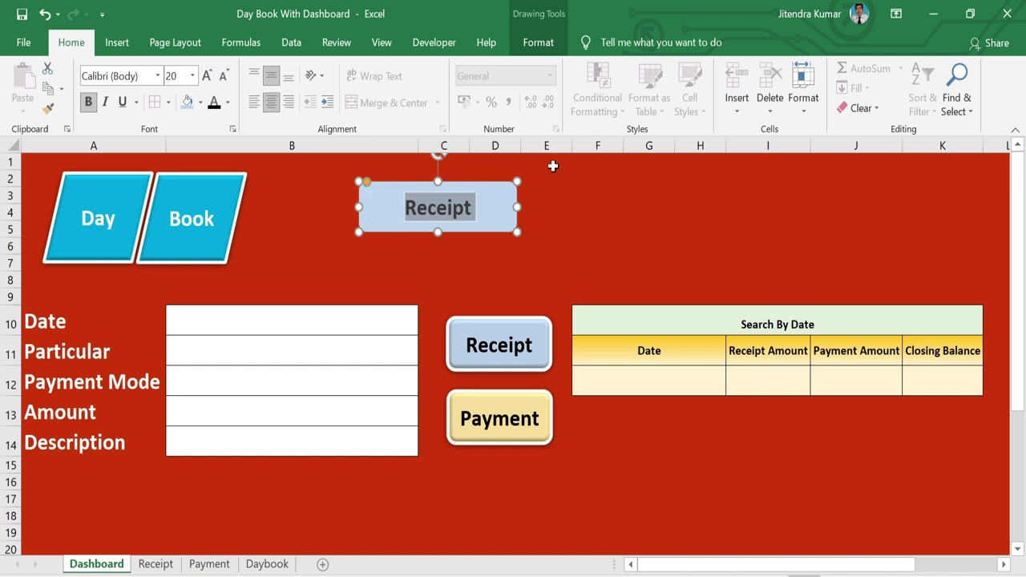
Apply a Blue 5pt glow to the Receipt shape
click(535, 42)
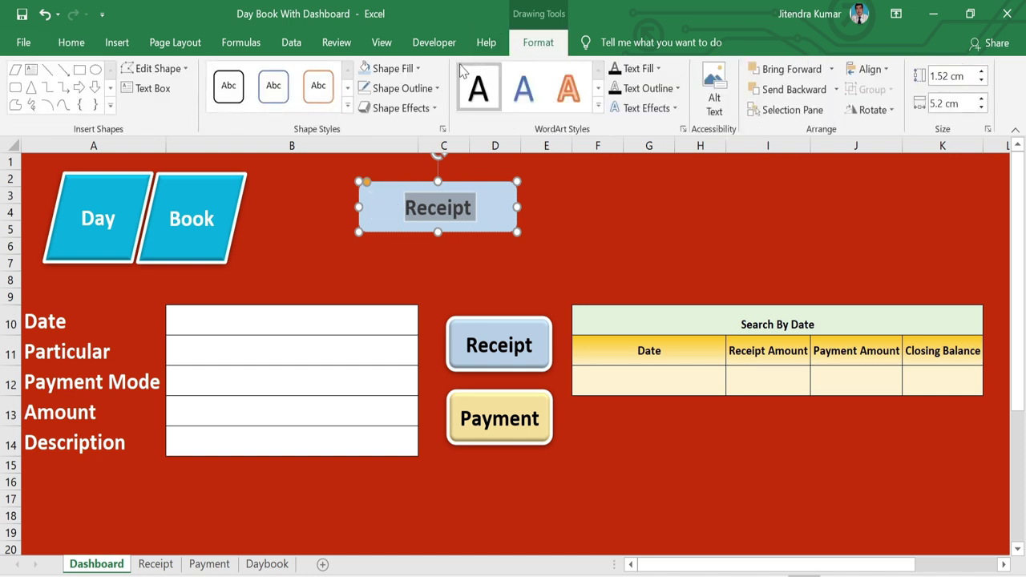
click(435, 109)
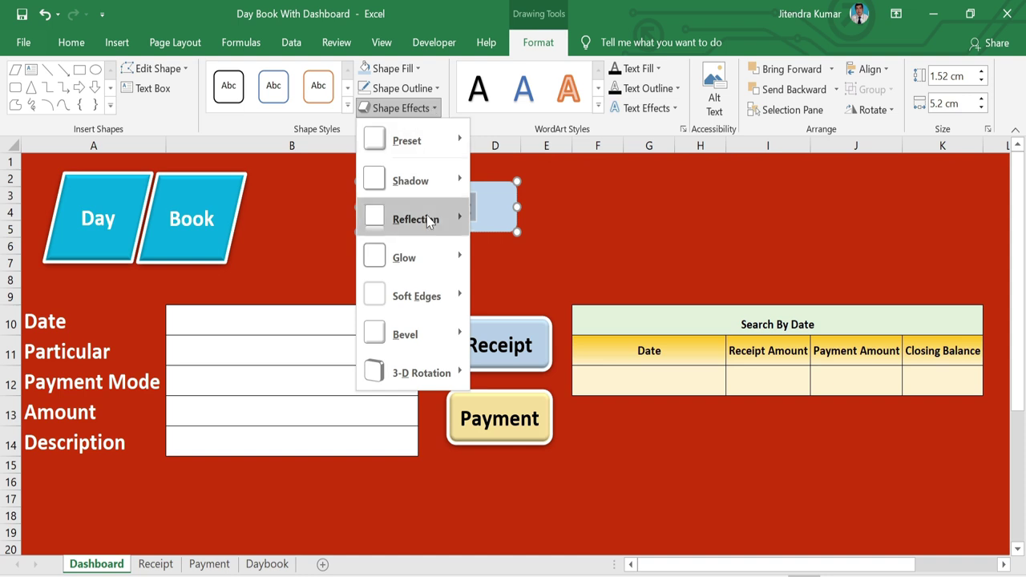
mouse_move(428, 256)
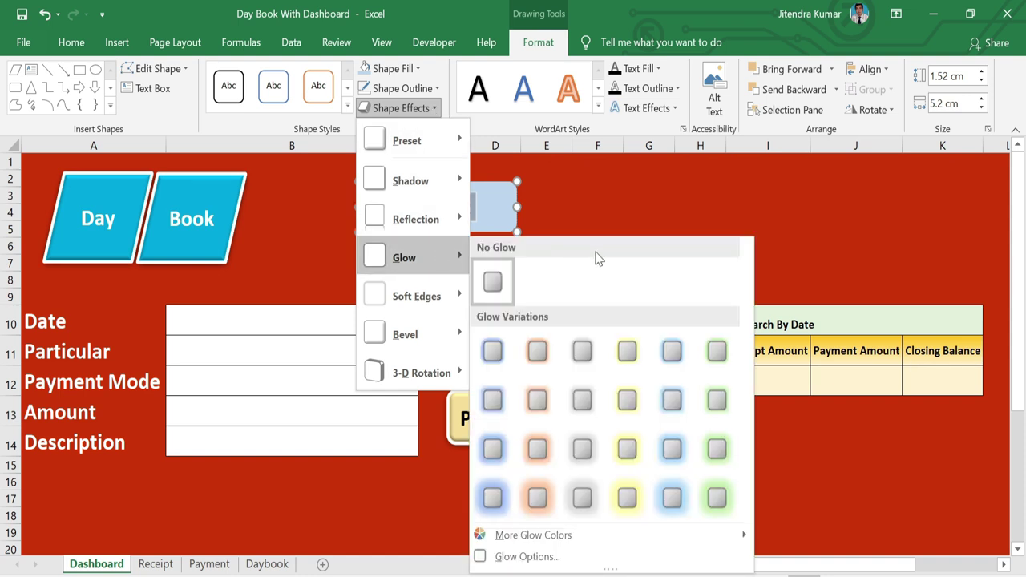
click(497, 353)
click(619, 243)
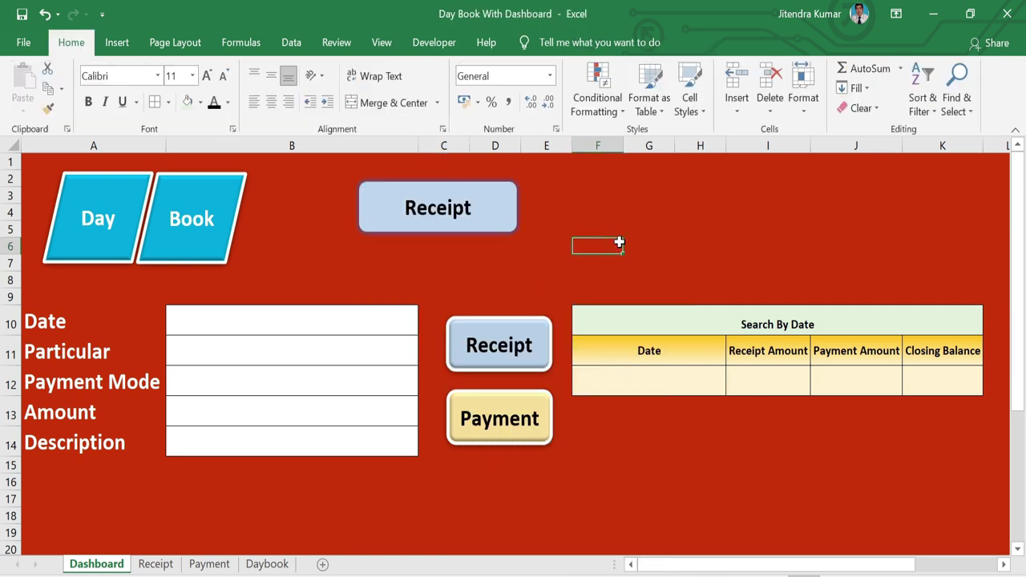
click(506, 206)
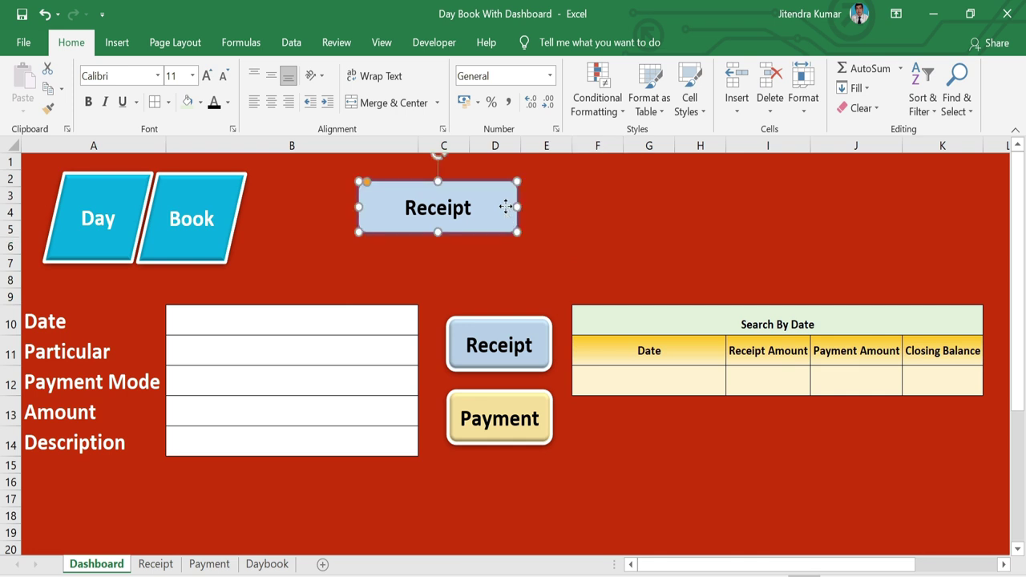
Duplicate the Receipt shape twice and shift the row of three buttons slightly right
key(ctrl+d)
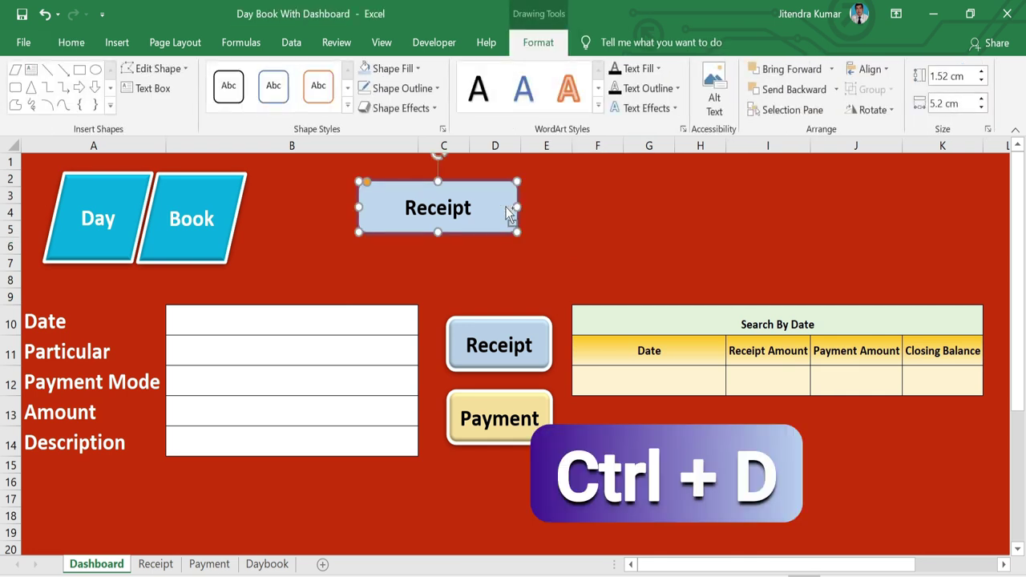
key(ctrl+d)
drag(505, 208, 655, 198)
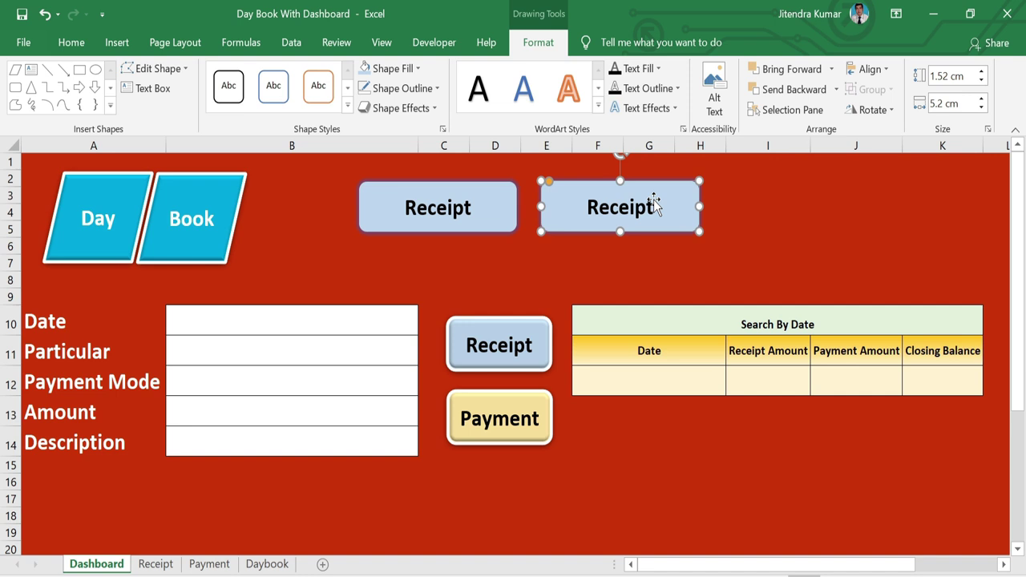
key(ctrl+d)
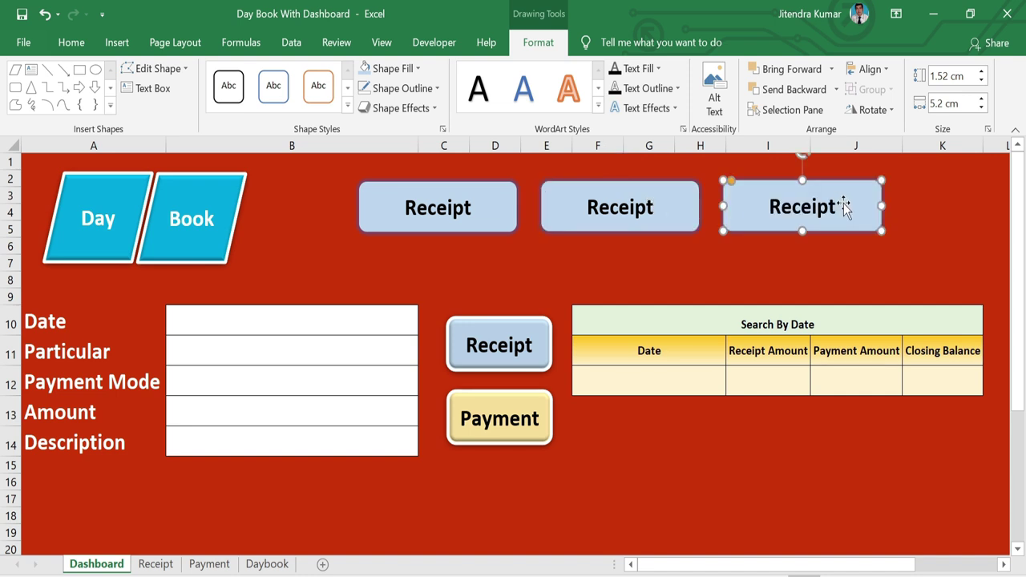
ctrl+click(508, 200)
ctrl+click(568, 205)
drag(568, 204, 614, 200)
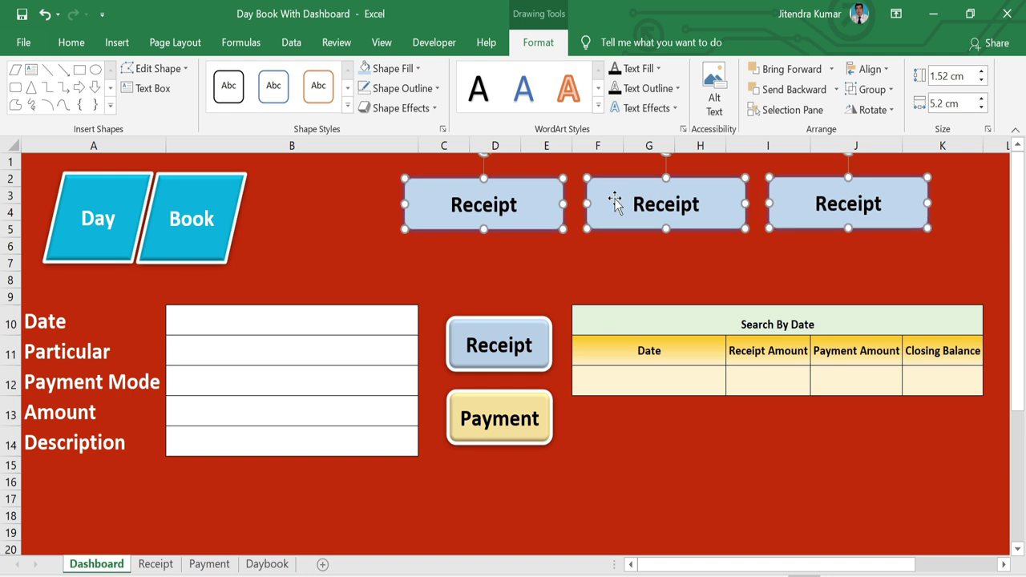
click(547, 242)
click(664, 204)
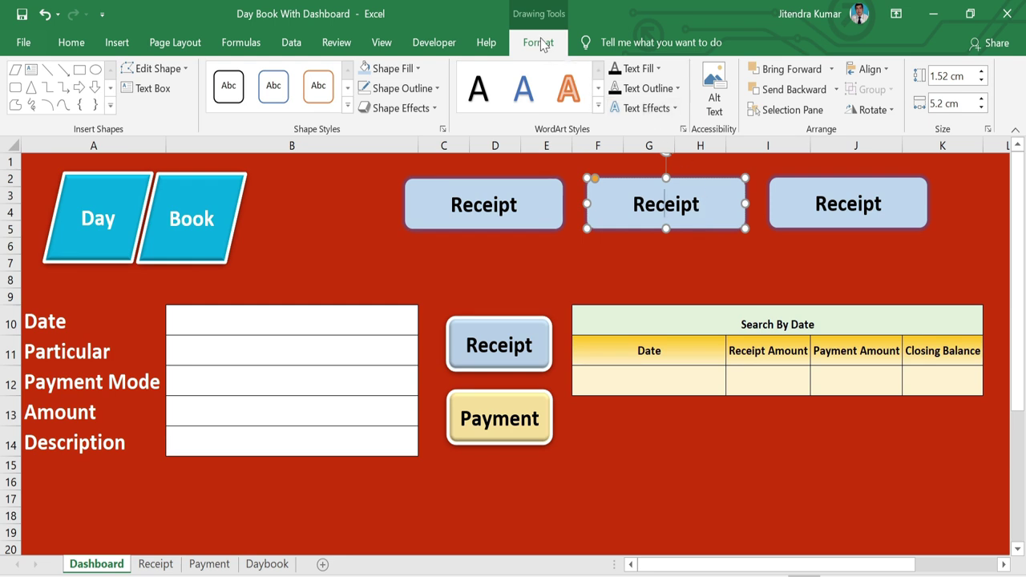
Fill the middle copy light gold and the right copy light green
click(415, 70)
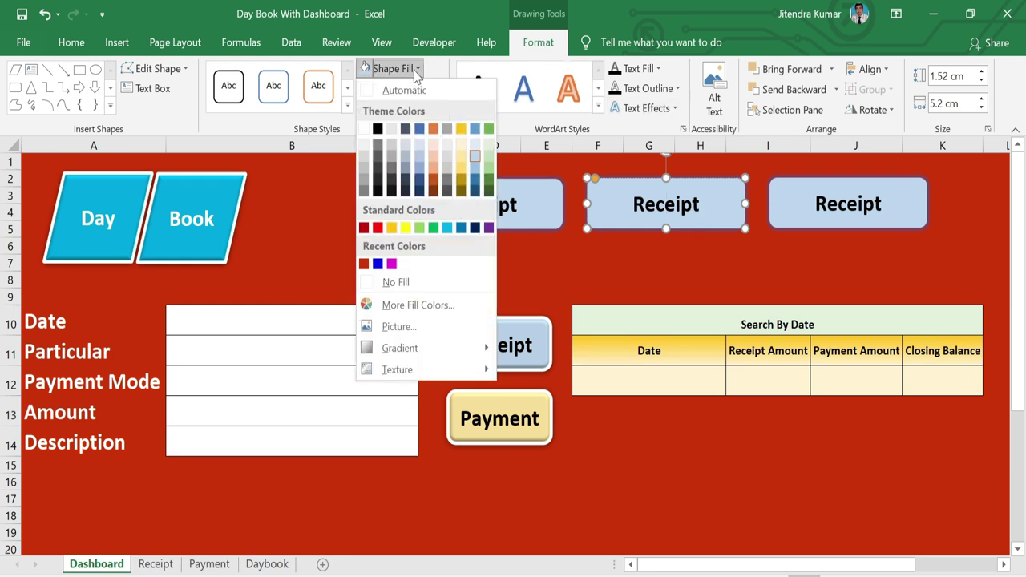
click(463, 155)
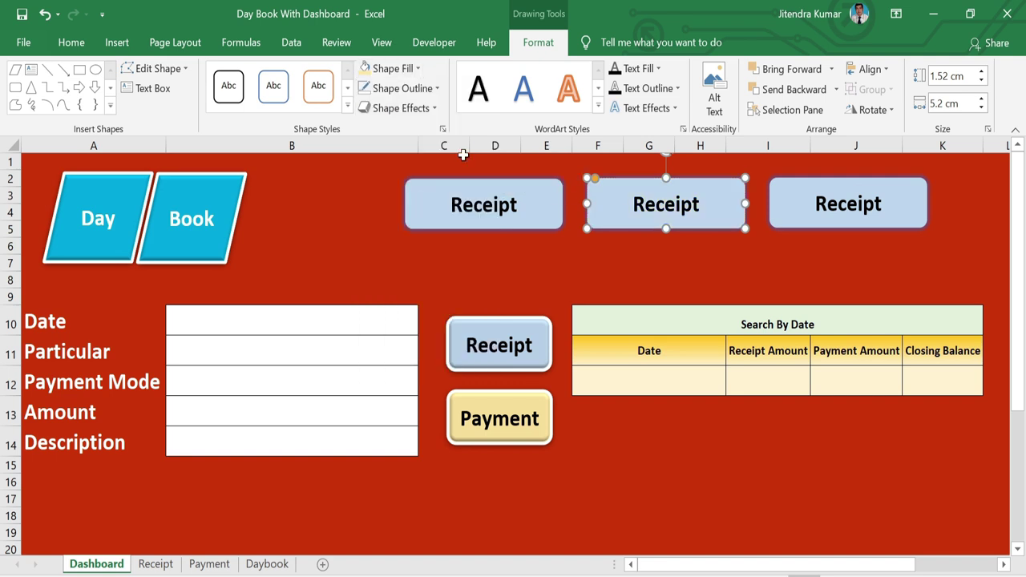
click(831, 186)
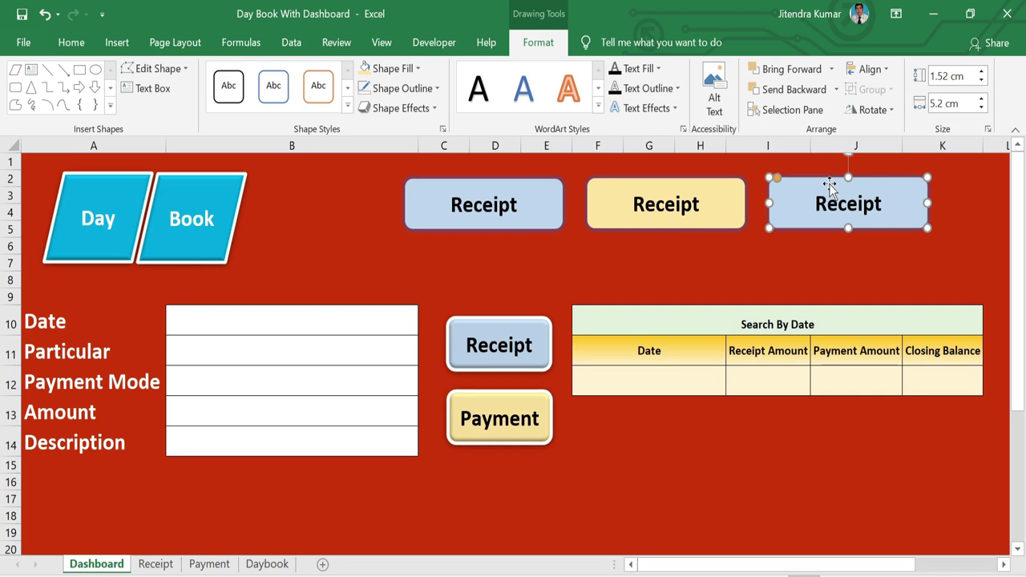
click(404, 68)
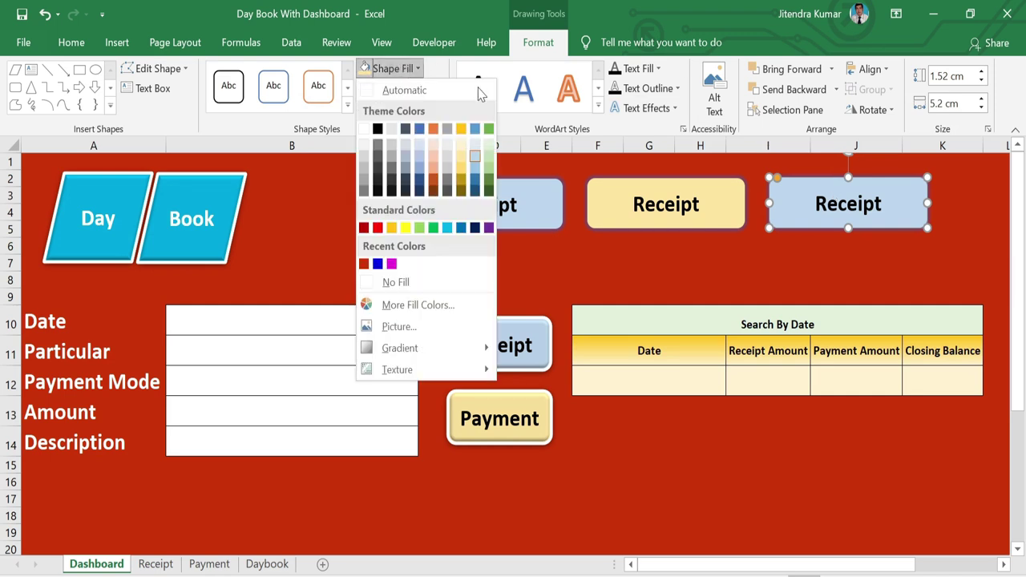
click(488, 157)
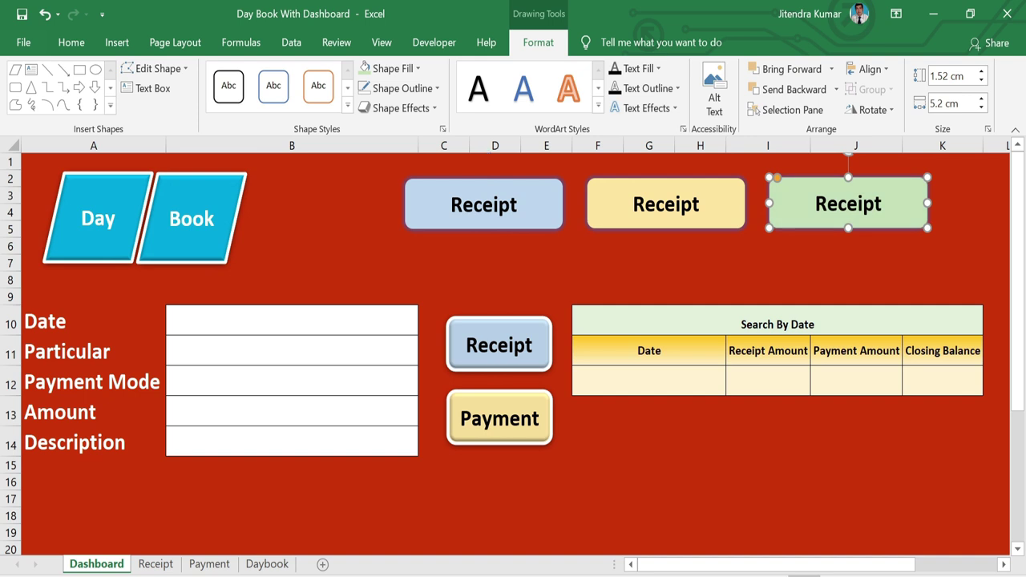
Relabel the gold shape Payment and the green shape Day Book
click(681, 204)
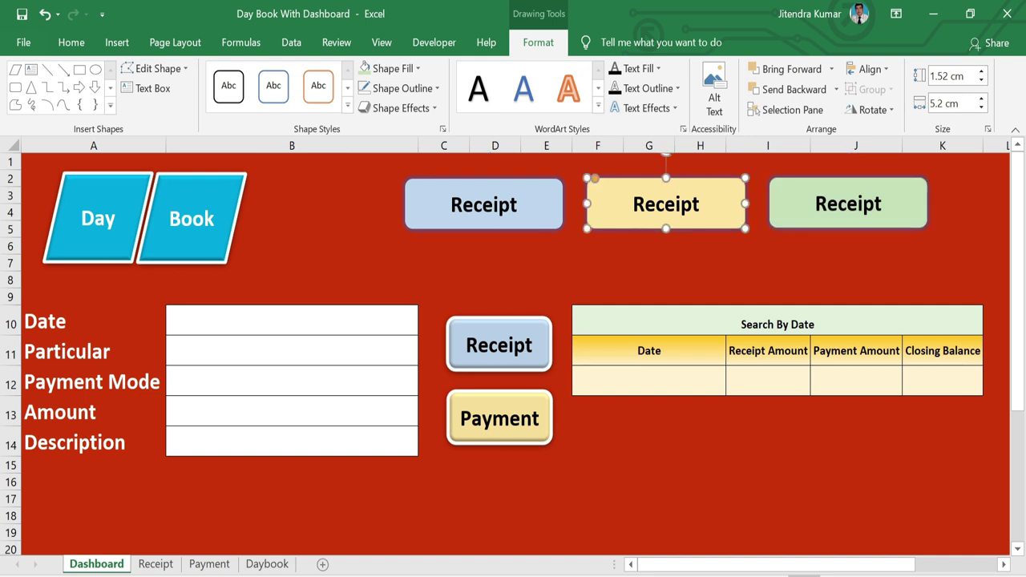
double_click(679, 205)
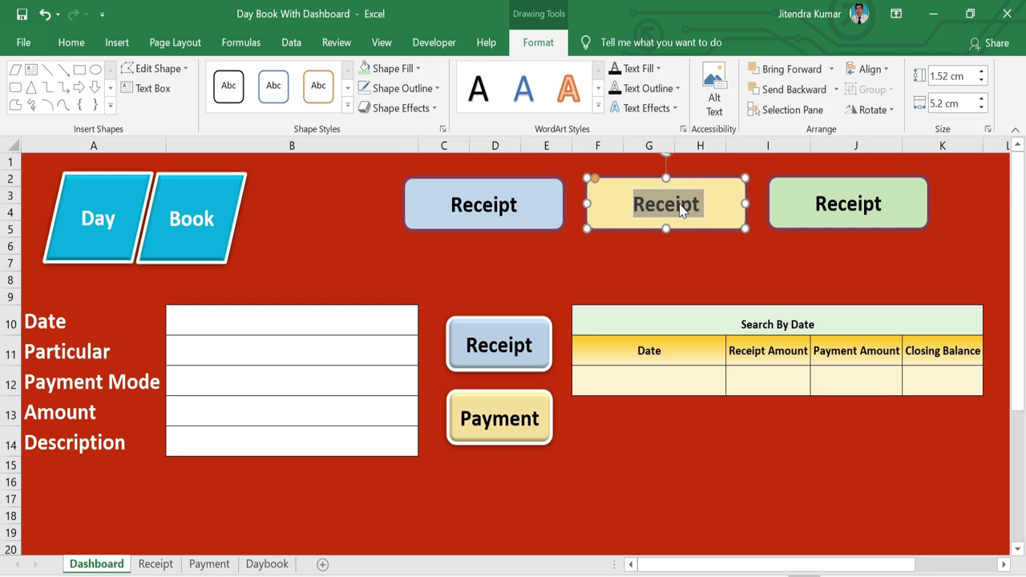
text(Payment)
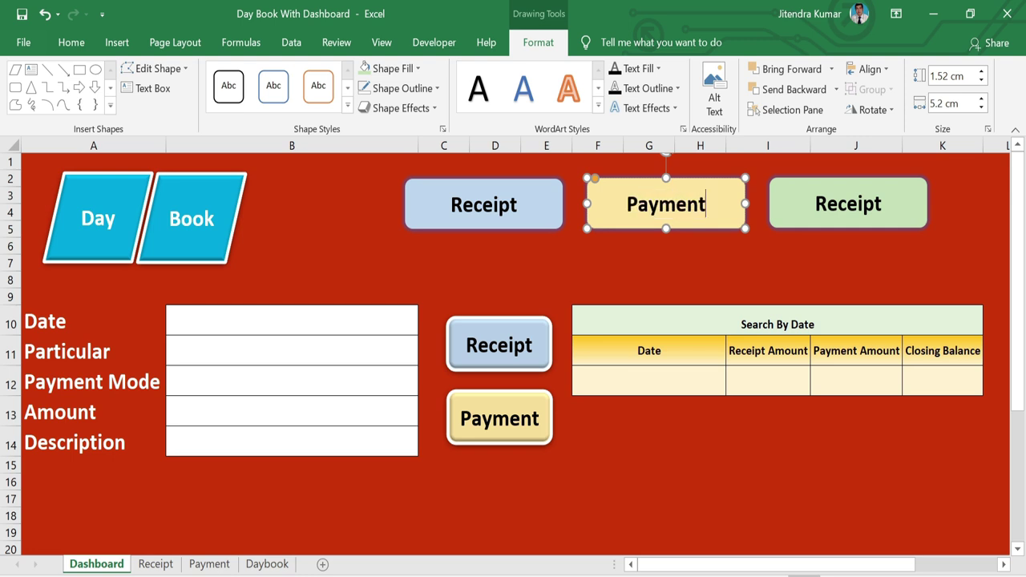
click(833, 204)
double_click(837, 213)
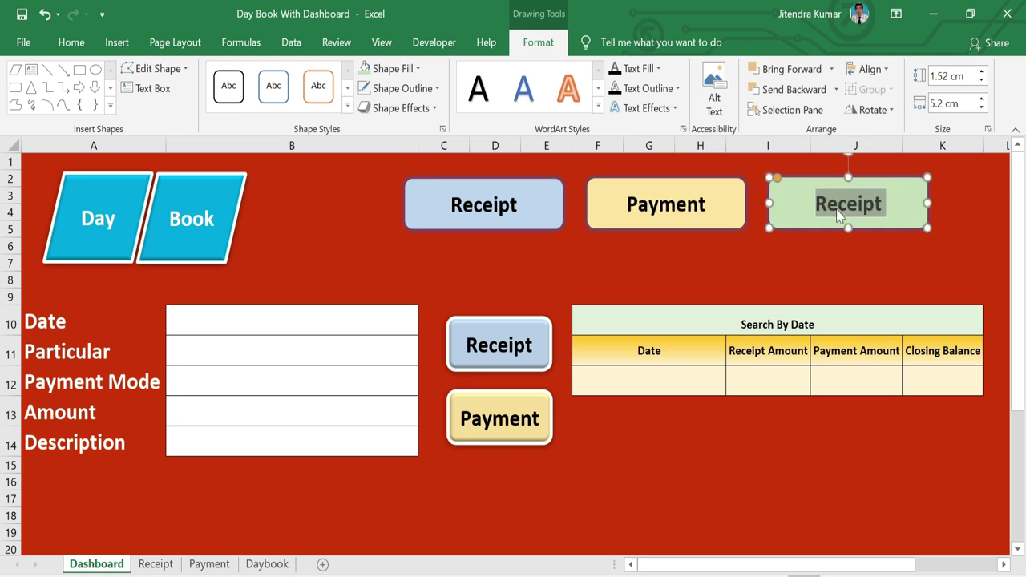
text(Day Book)
key(Escape)
key(Escape)
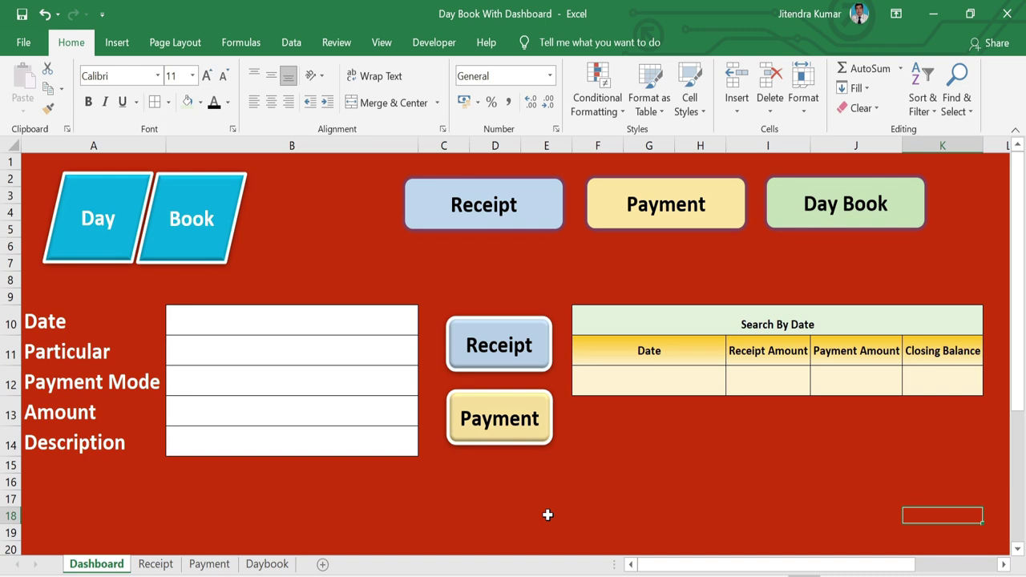
On the Receipt sheet, draw a rounded rectangle beside the Reciept Amount banner around columns I–K
click(819, 468)
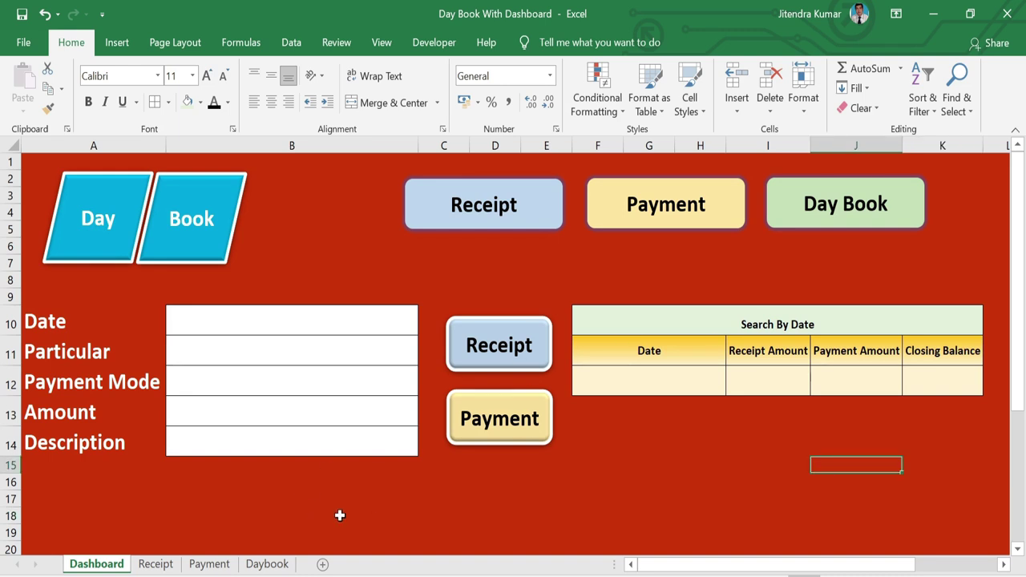
click(155, 563)
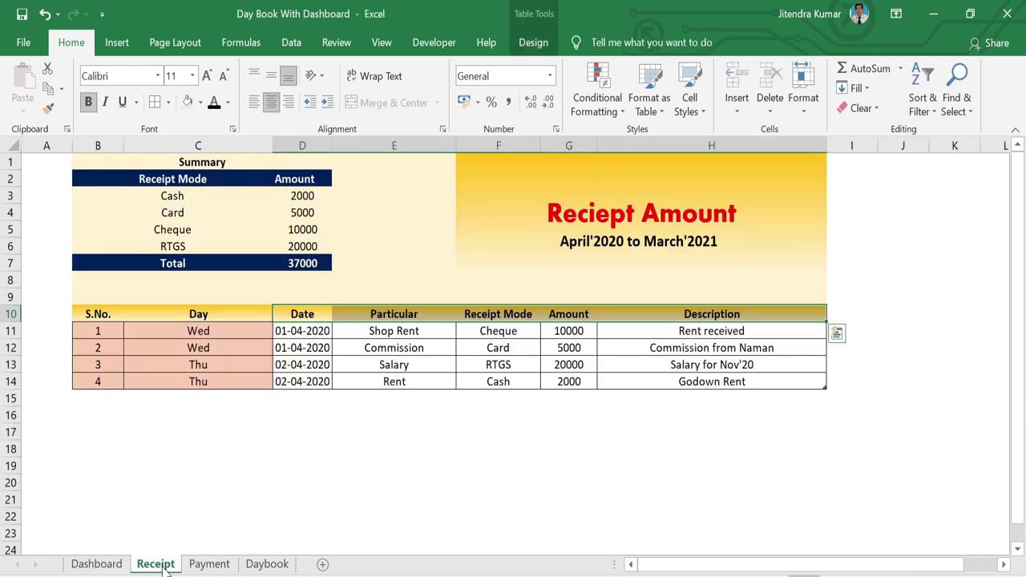
click(116, 43)
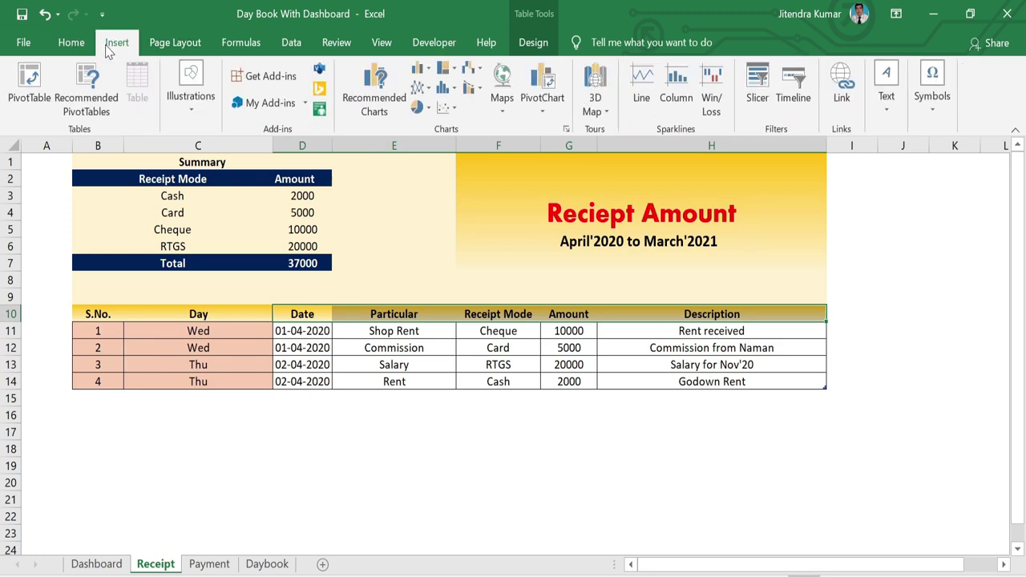
click(197, 100)
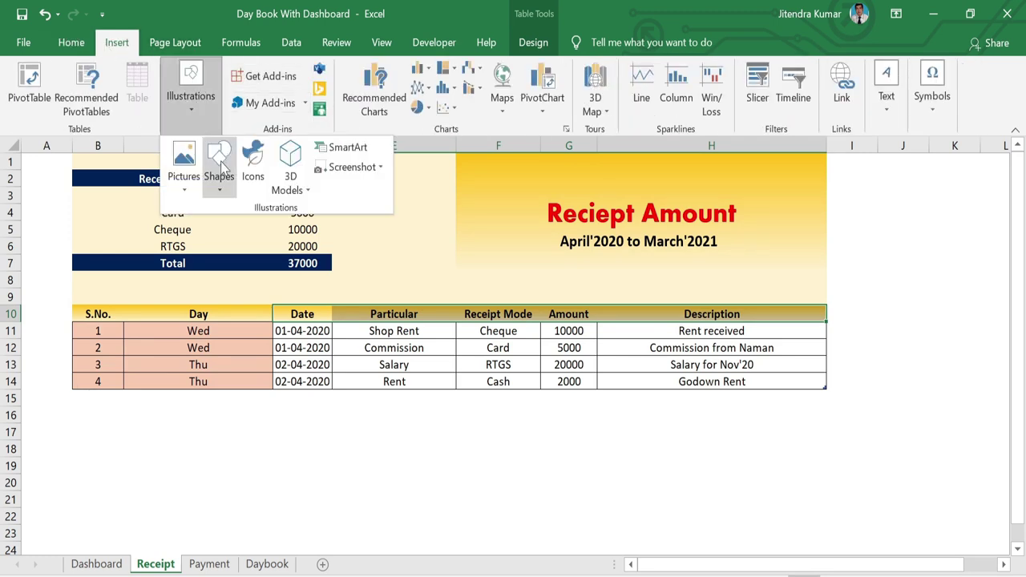
click(221, 164)
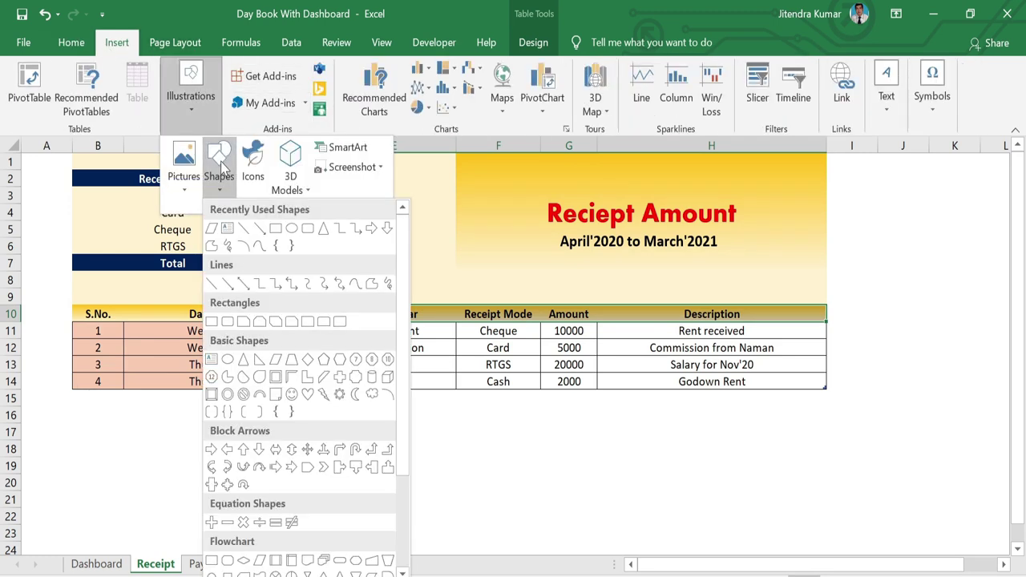
click(308, 229)
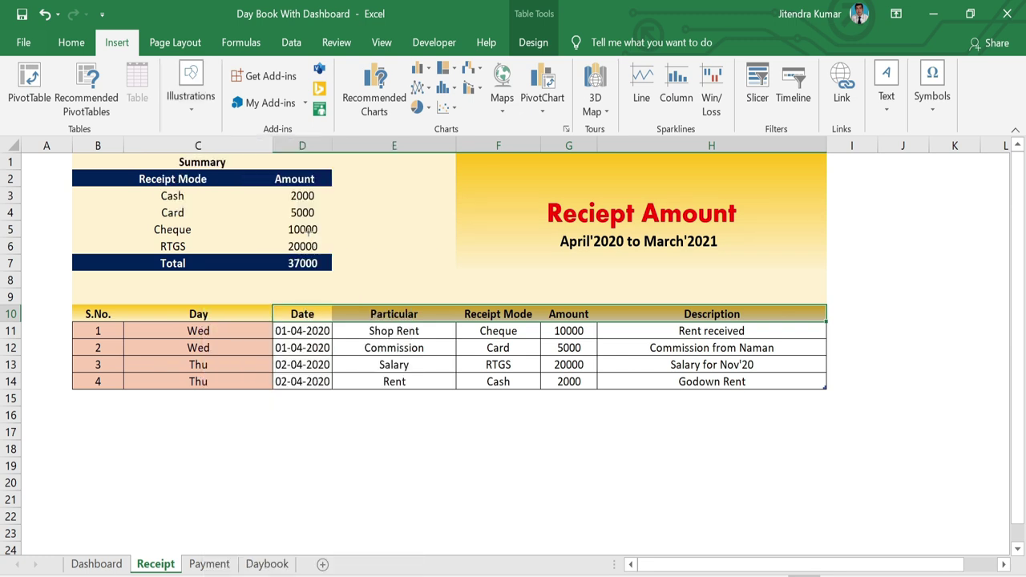
drag(861, 196, 997, 230)
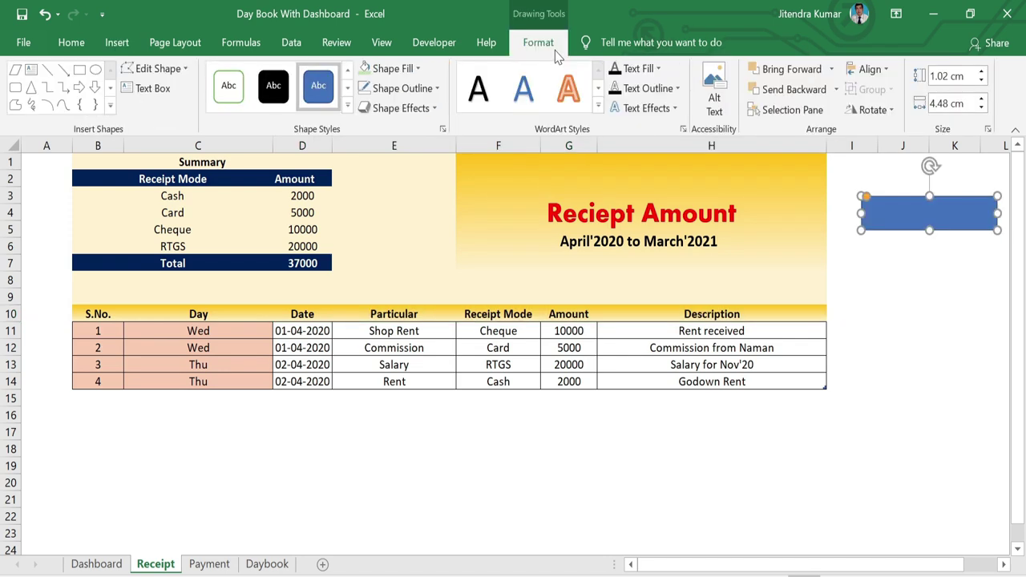
Give the rectangle a blue fill, no outline and a preset shadow effect
click(415, 69)
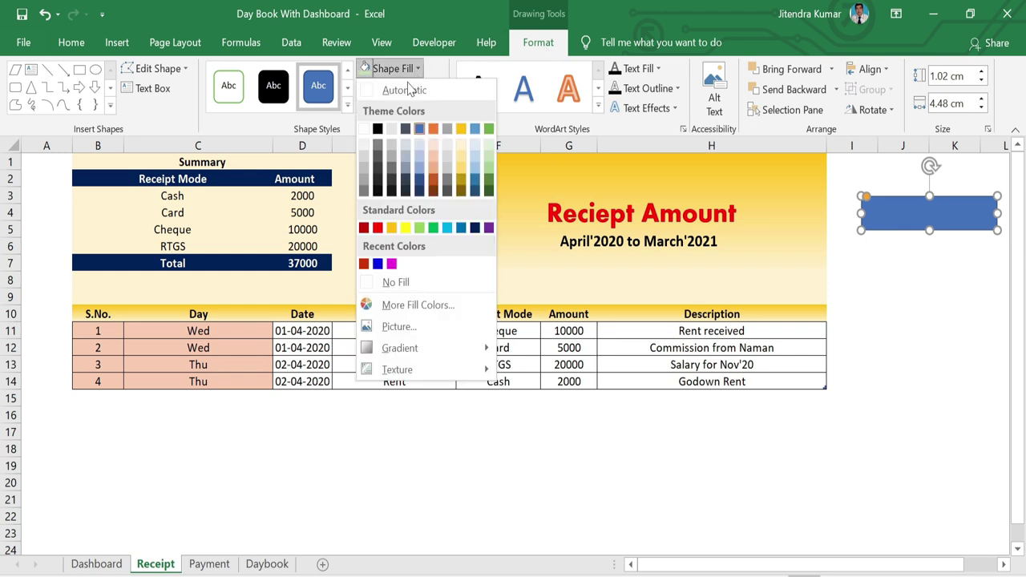
click(377, 264)
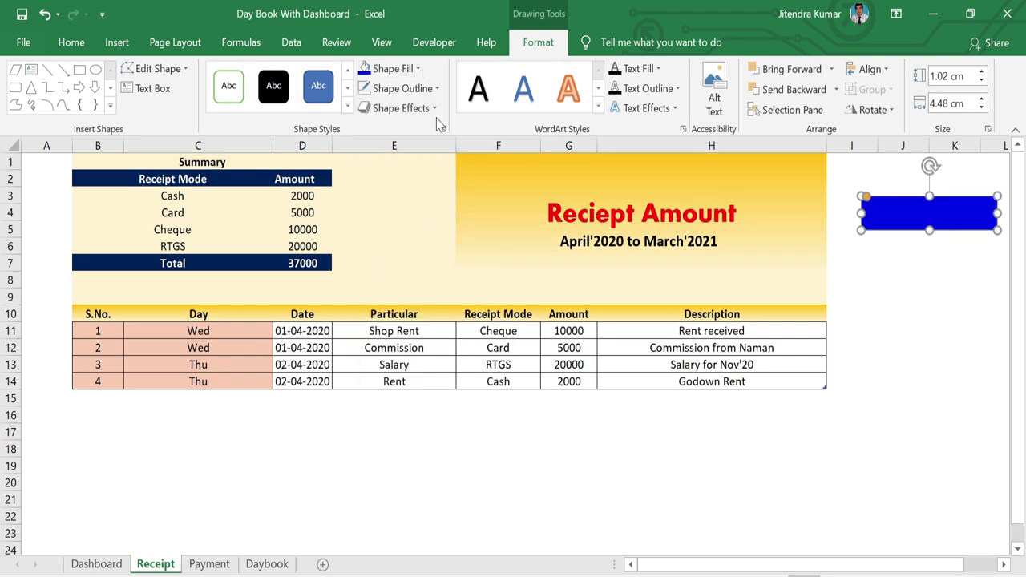
click(427, 89)
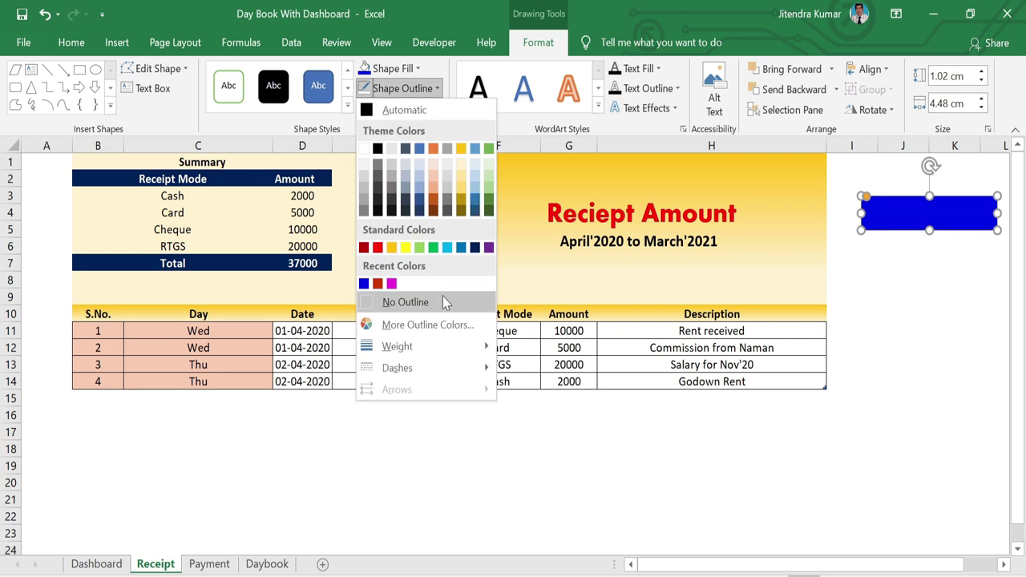
click(442, 296)
click(425, 111)
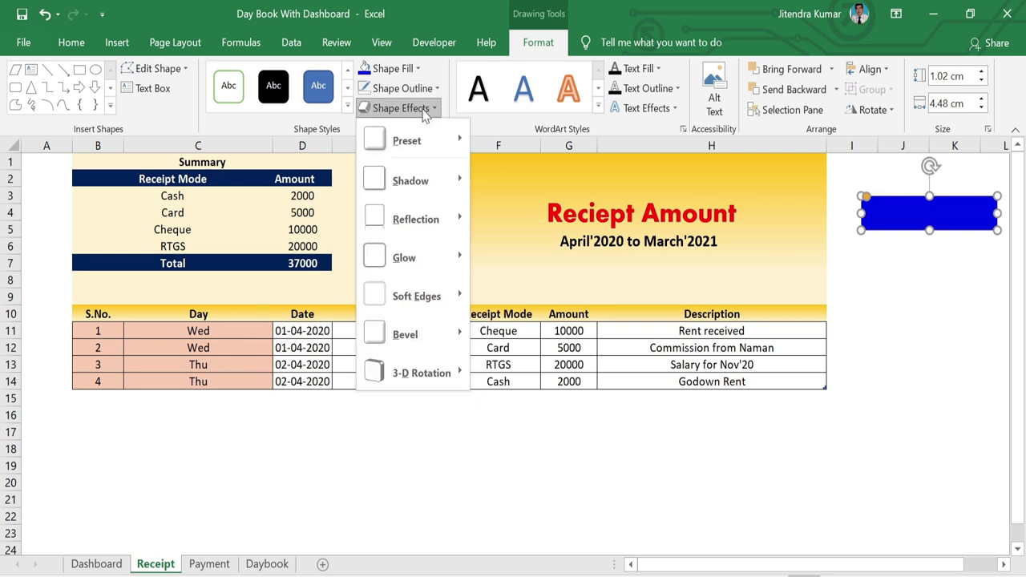
mouse_move(423, 141)
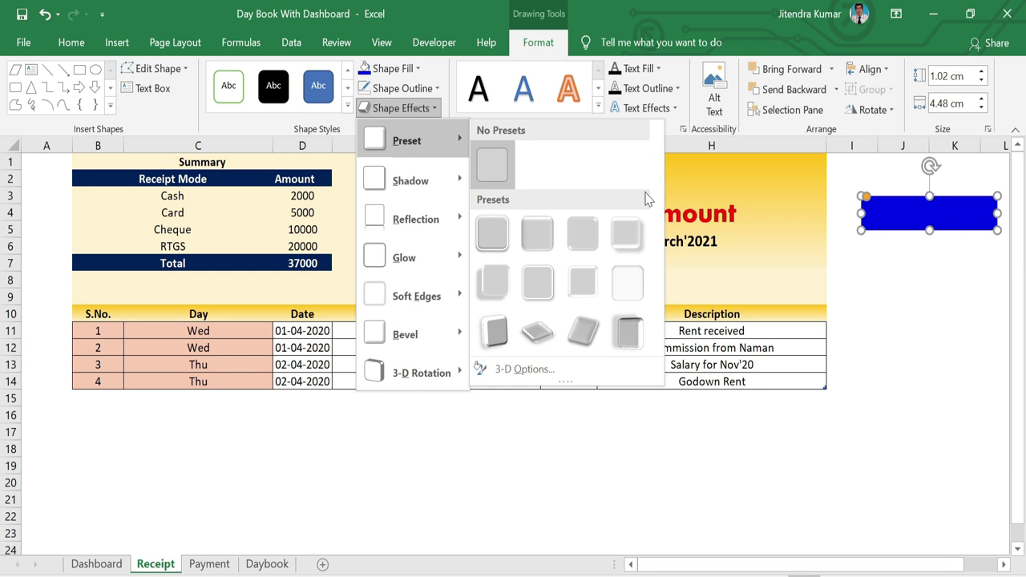
click(498, 285)
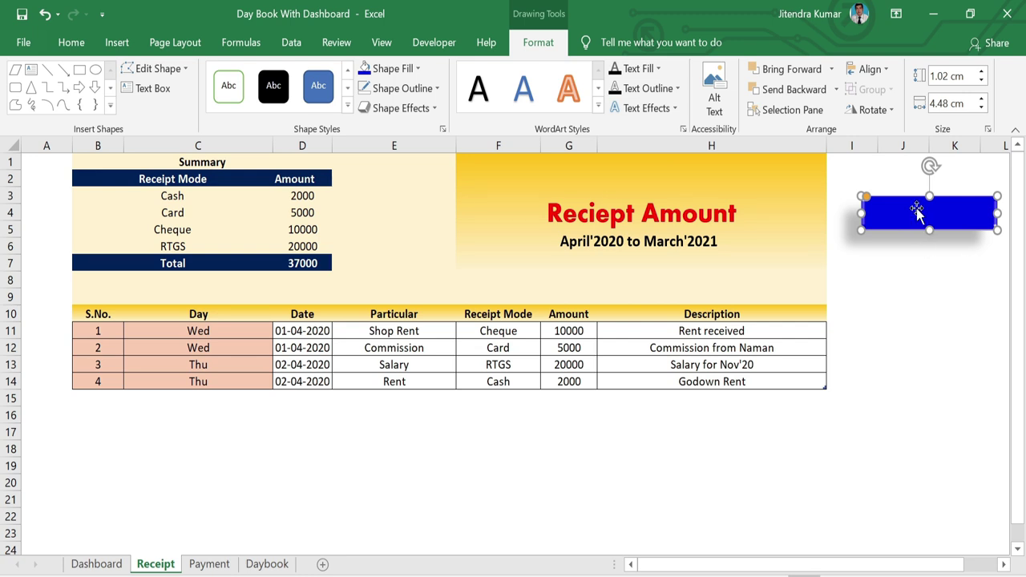
Label it Return to Dashboard in bold 12-point, vertically centred text
text(Return to Dashboard)
key(ctrl+a)
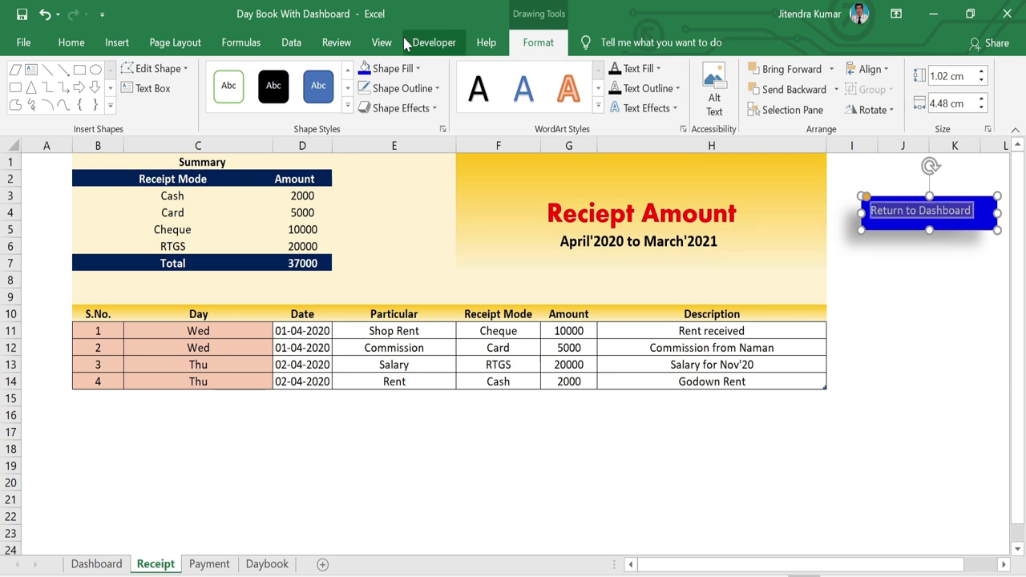
click(84, 48)
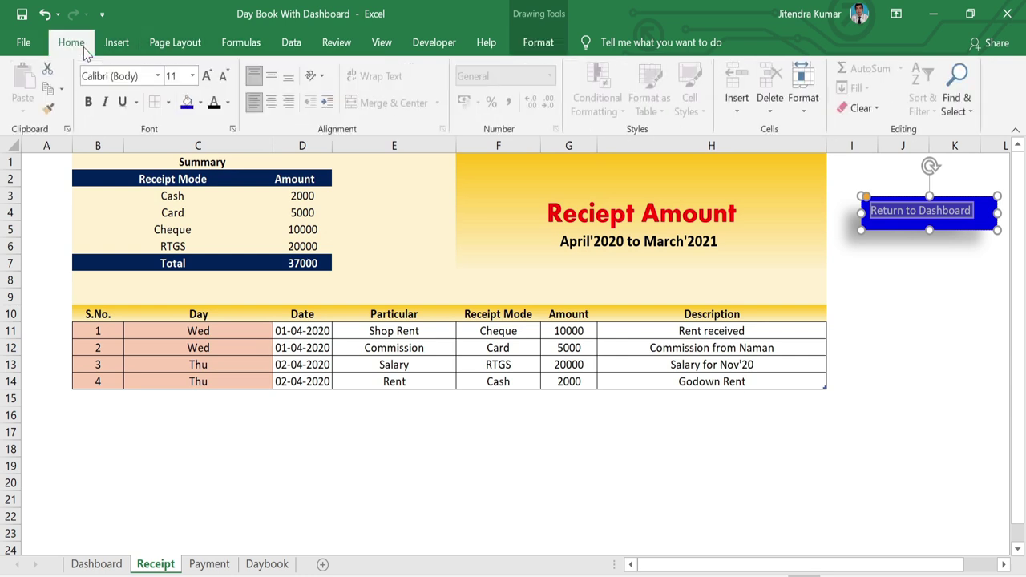
click(207, 76)
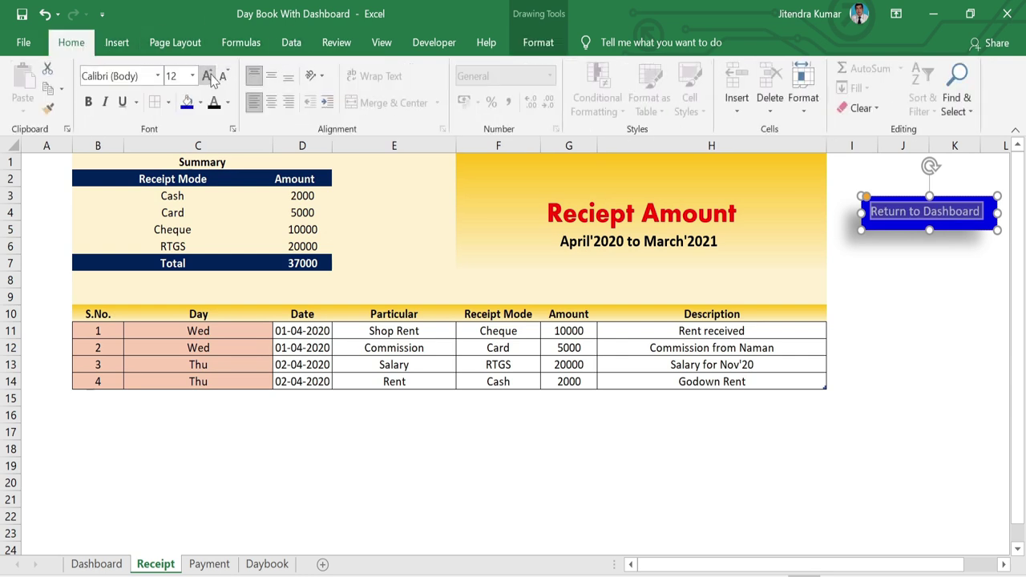
key(ctrl+b)
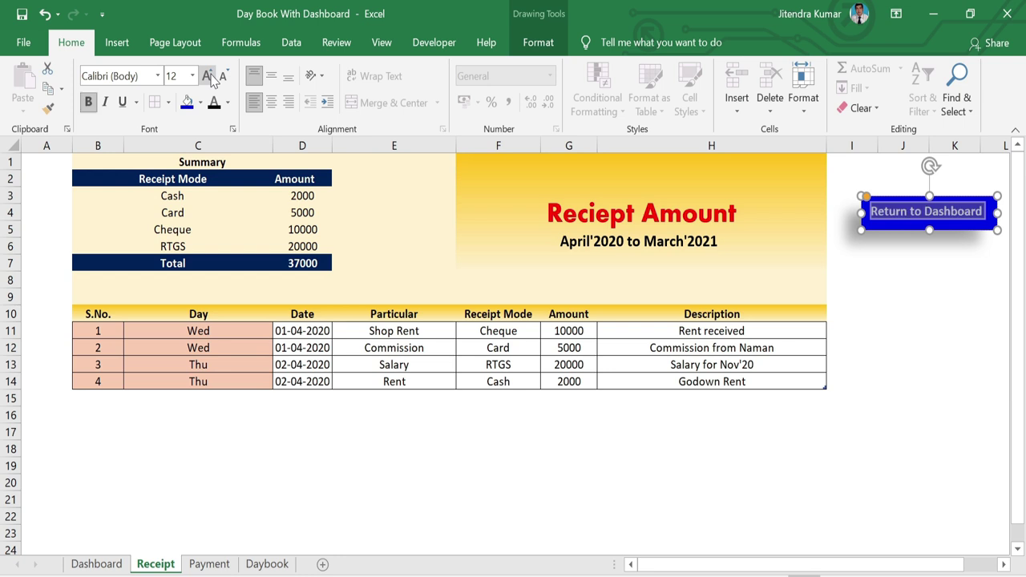
click(270, 75)
click(902, 263)
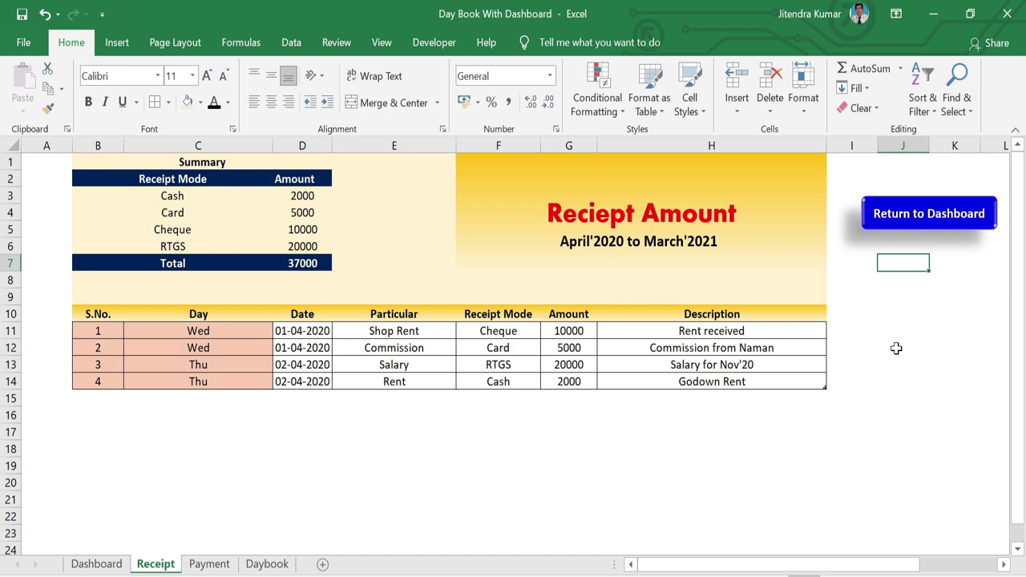
Copy the Return to Dashboard button and paste it at J4 on the Payment sheet
click(992, 212)
key(ctrl+c)
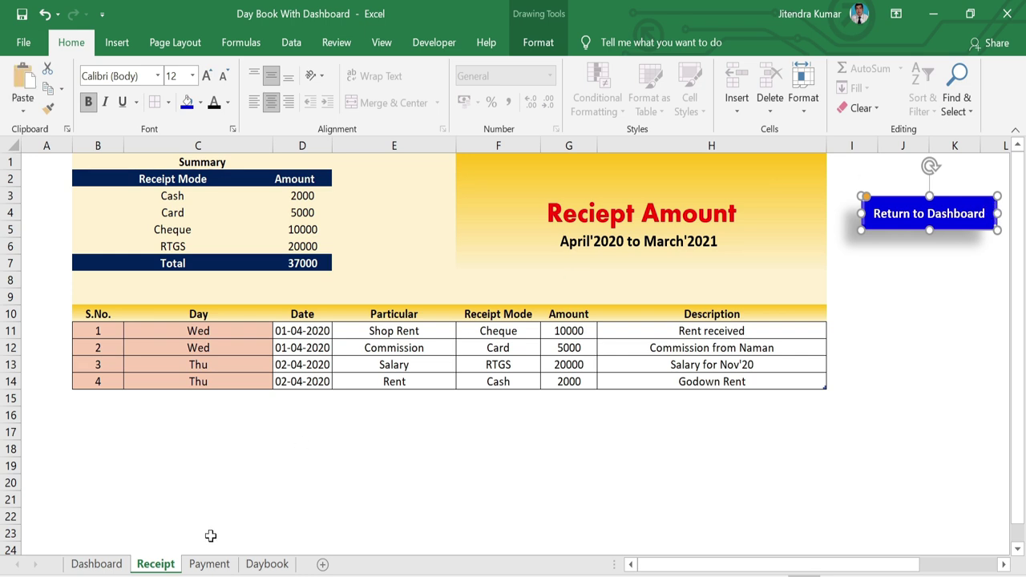
click(210, 564)
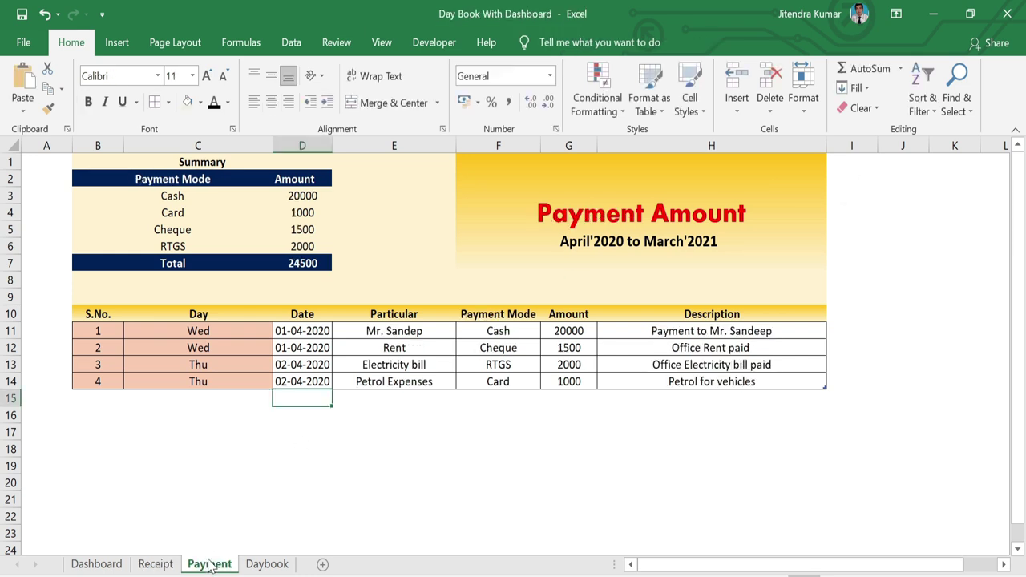
click(871, 221)
click(897, 216)
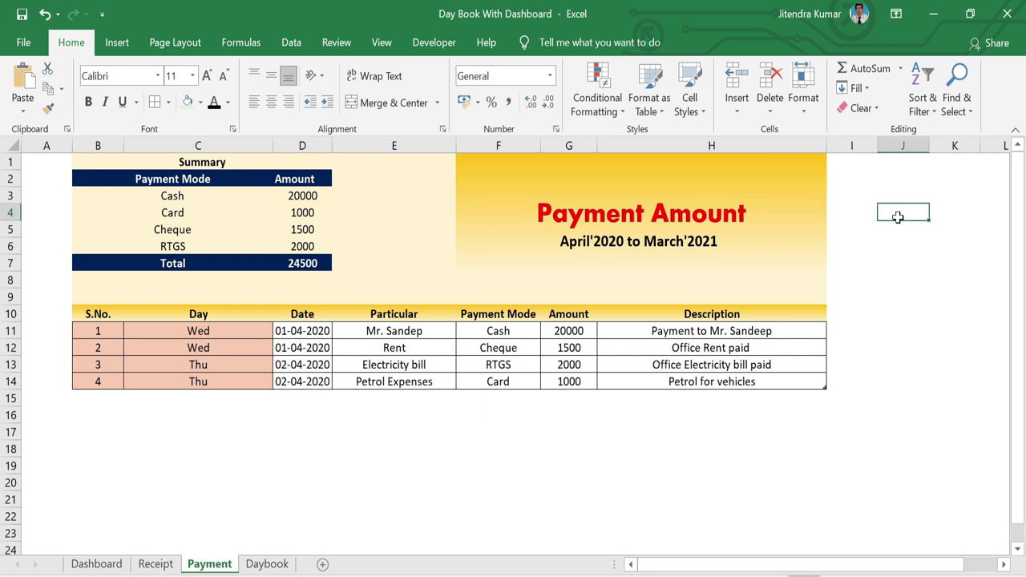
key(ctrl+v)
drag(996, 210, 962, 206)
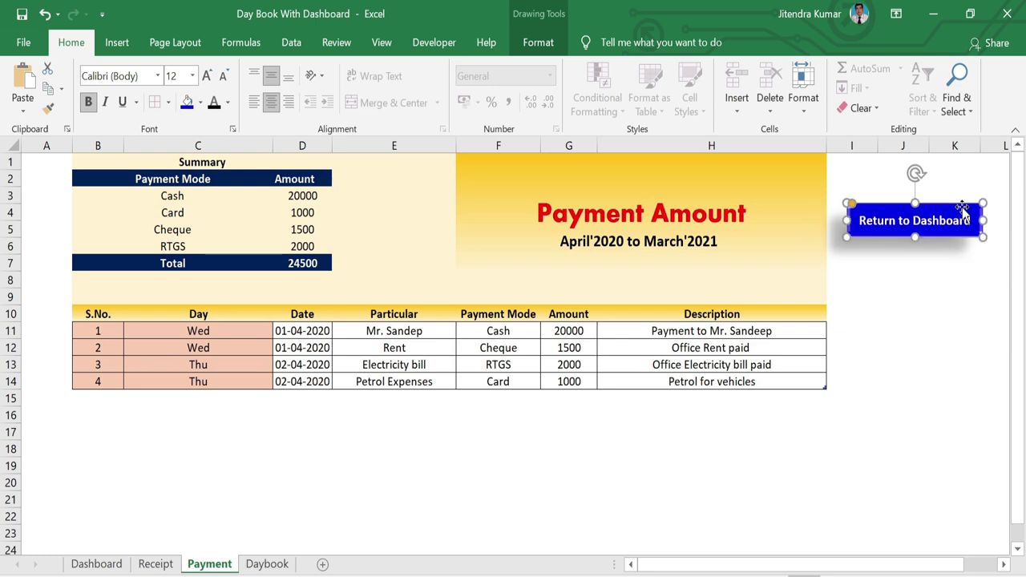
Paste another copy at I7 on the Daybook sheet, then return to the Dashboard
click(277, 565)
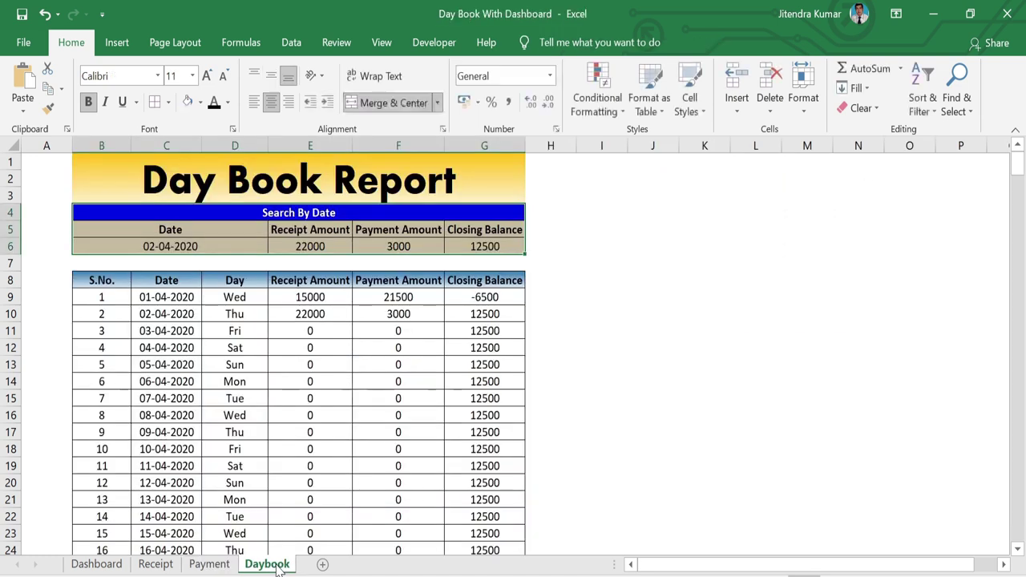
click(616, 266)
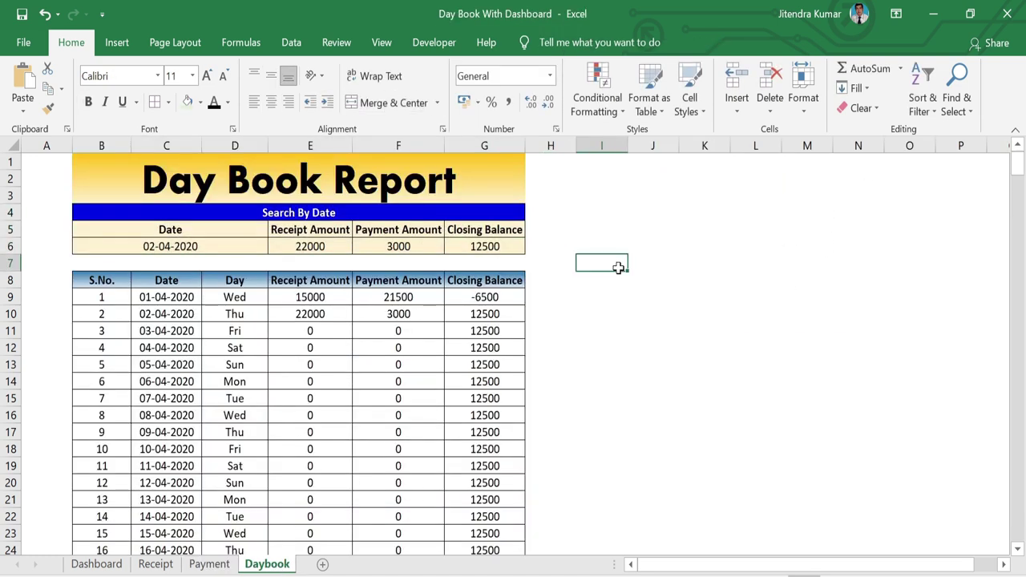
key(ctrl+v)
click(637, 349)
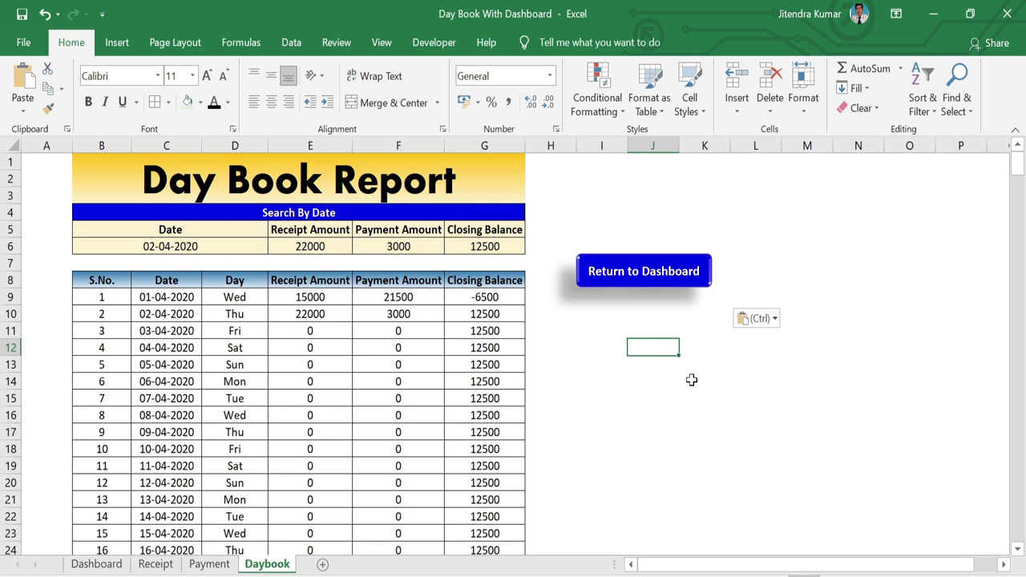
click(95, 564)
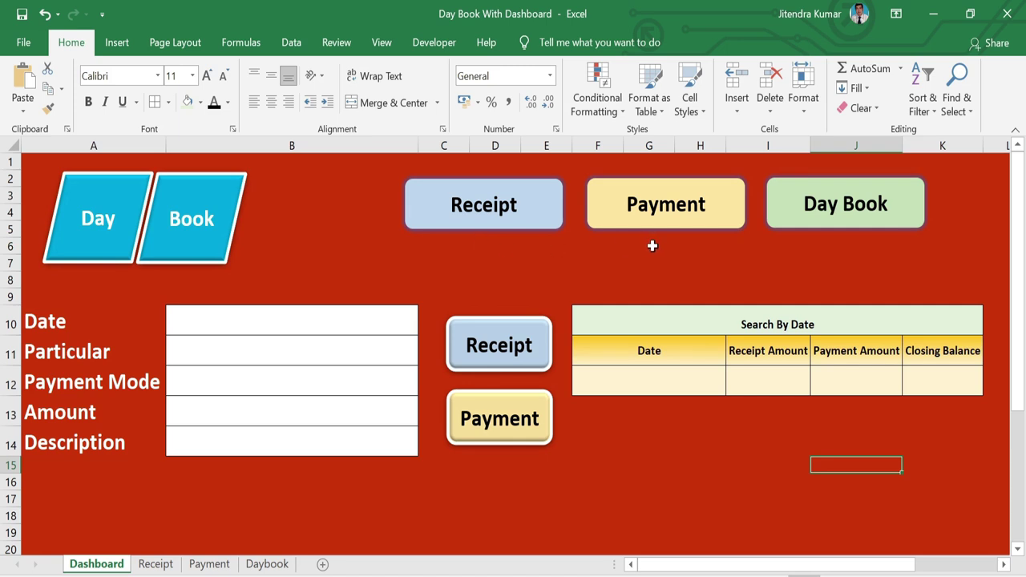
Right-click the top Receipt button on the Dashboard to show its context menu
click(678, 245)
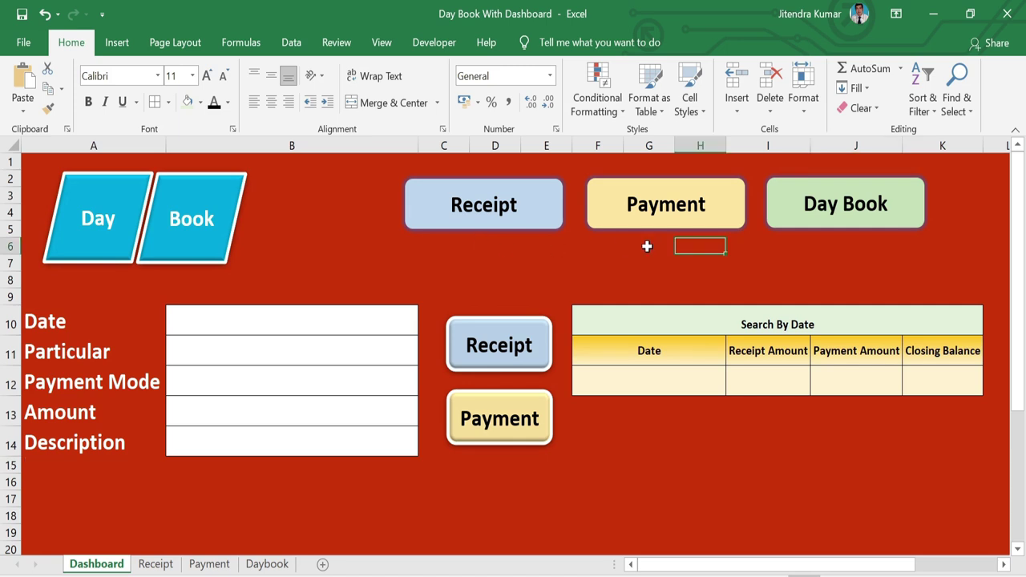
click(518, 203)
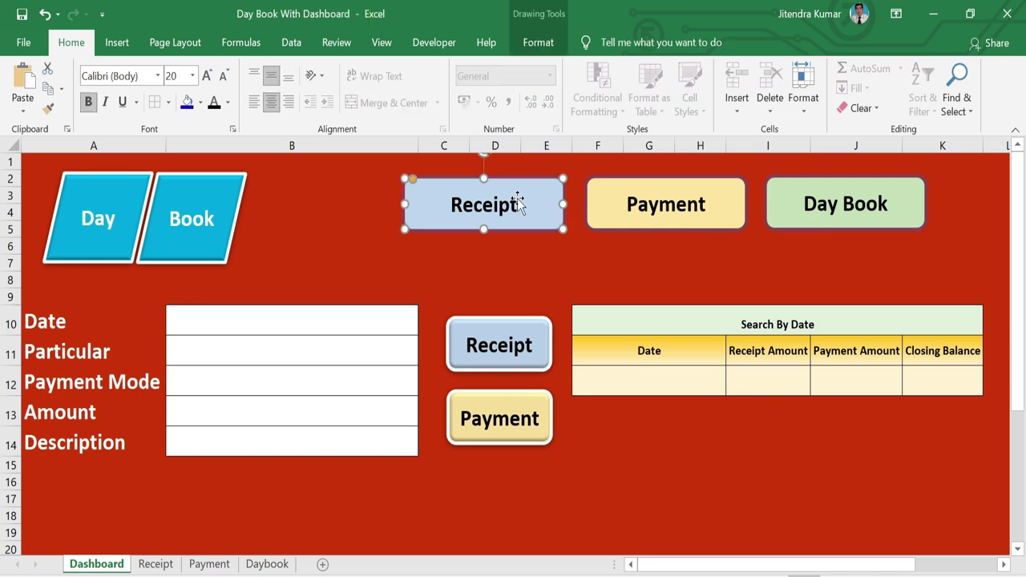
right_click(519, 203)
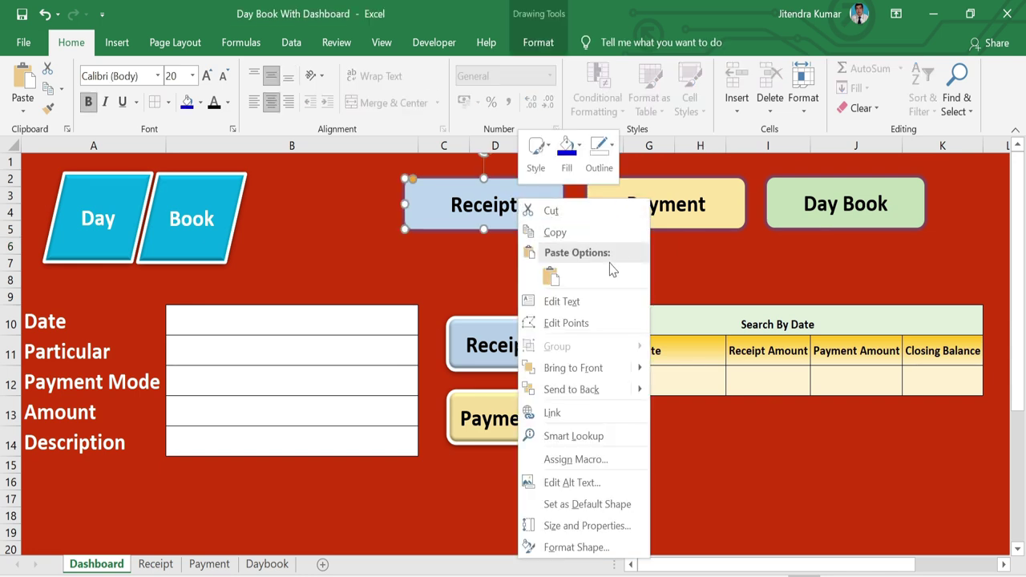
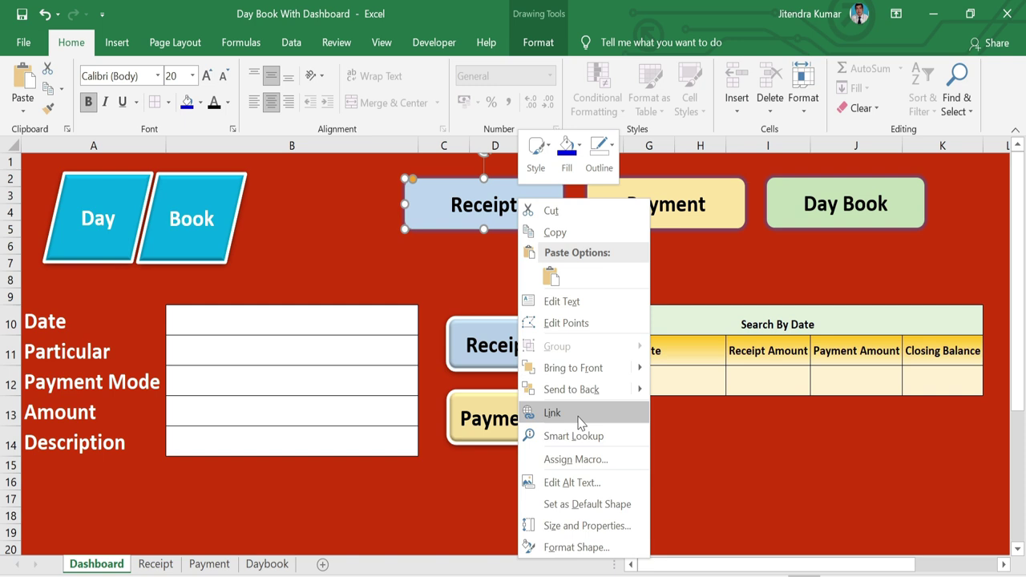
Hyperlink the Dashboard's Receipt shape to the Receipt sheet and follow it there
click(578, 422)
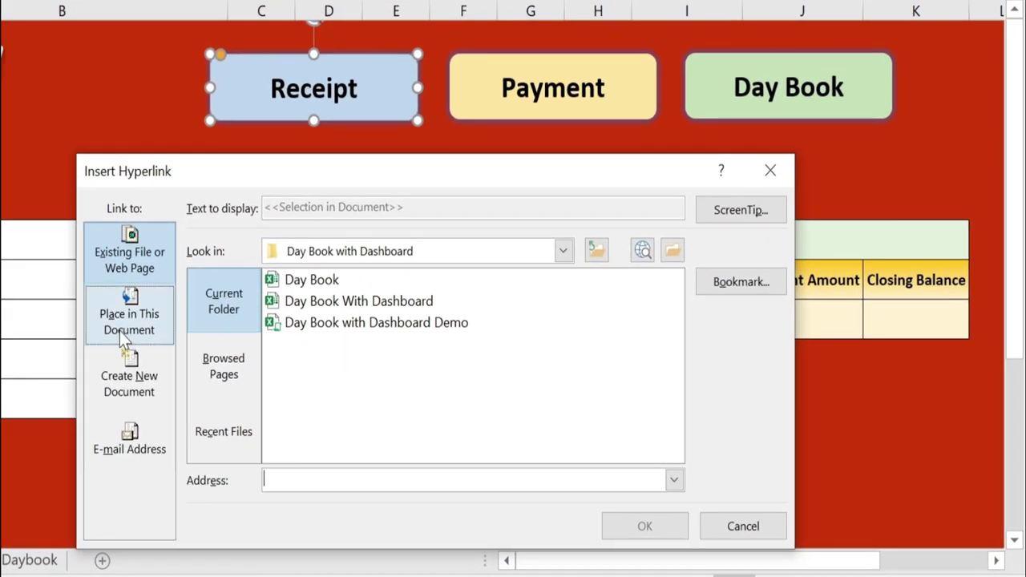
click(119, 331)
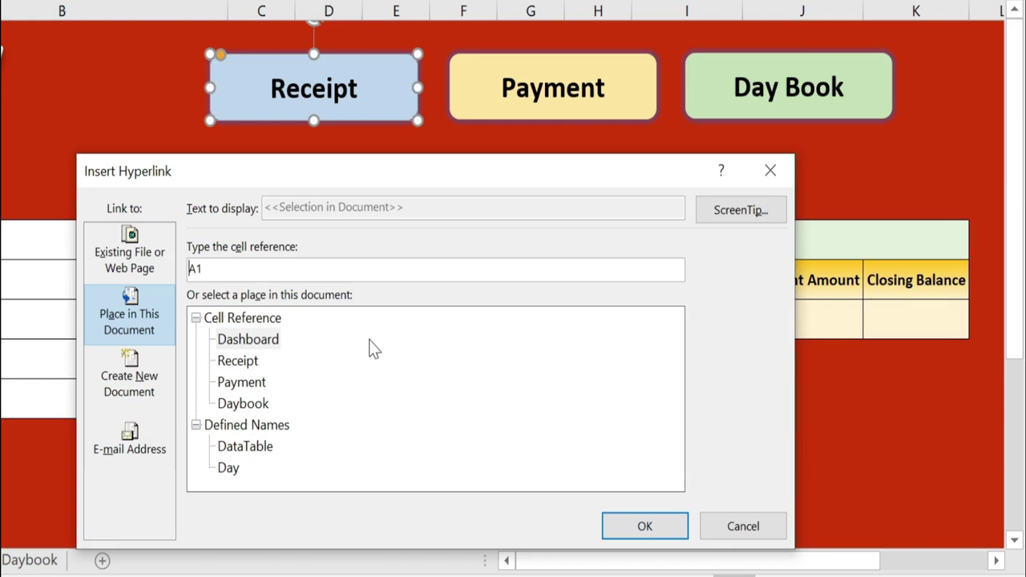
click(237, 362)
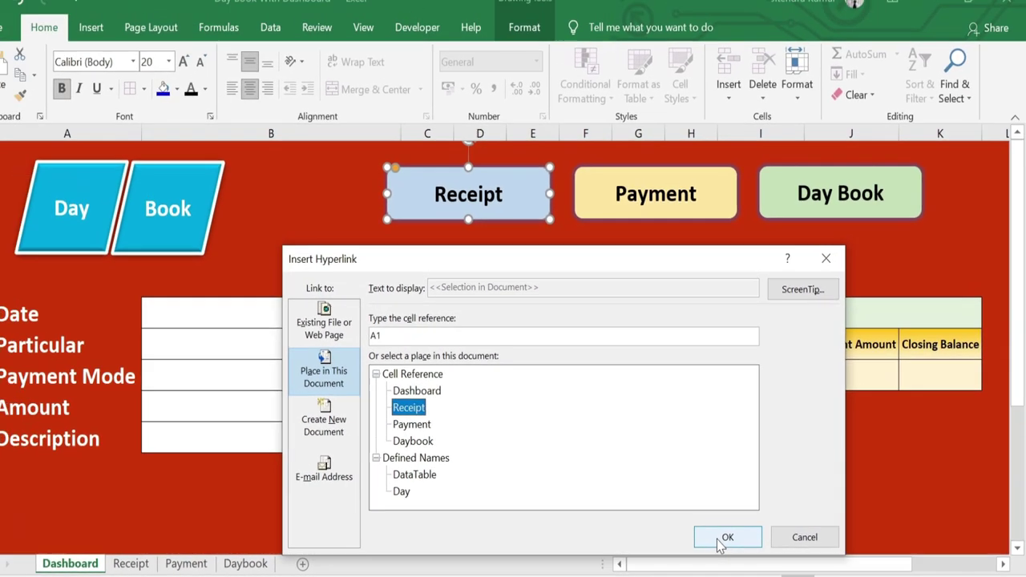
click(677, 544)
click(570, 279)
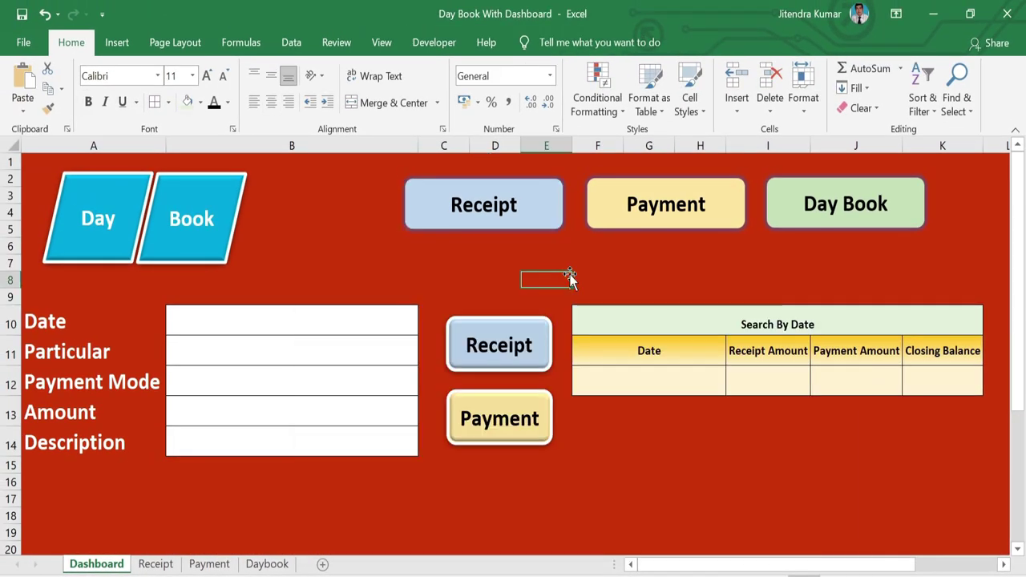
click(481, 227)
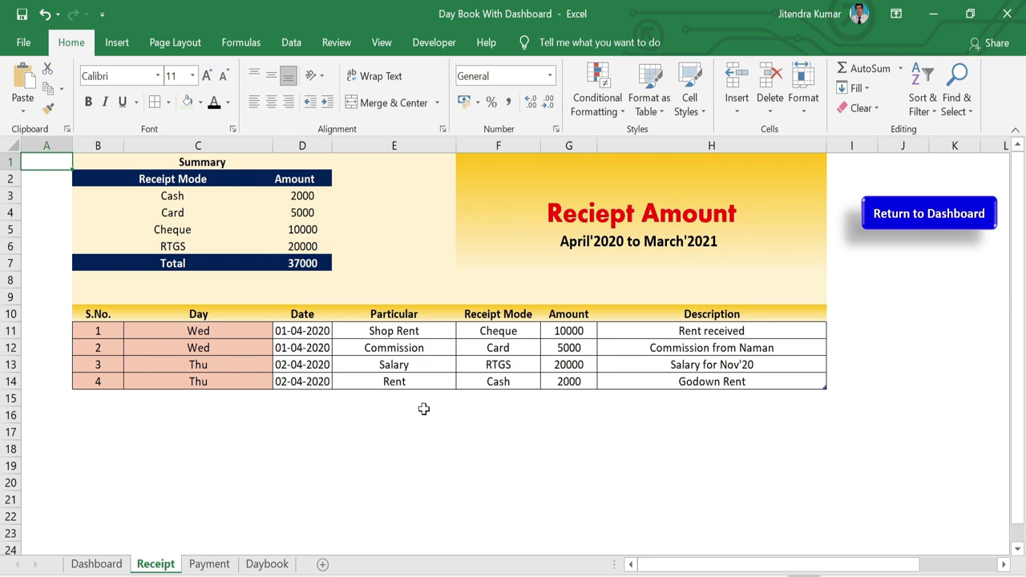
Link the Receipt sheet's Return to Dashboard shape to the Dashboard sheet and test it
ctrl+click(985, 201)
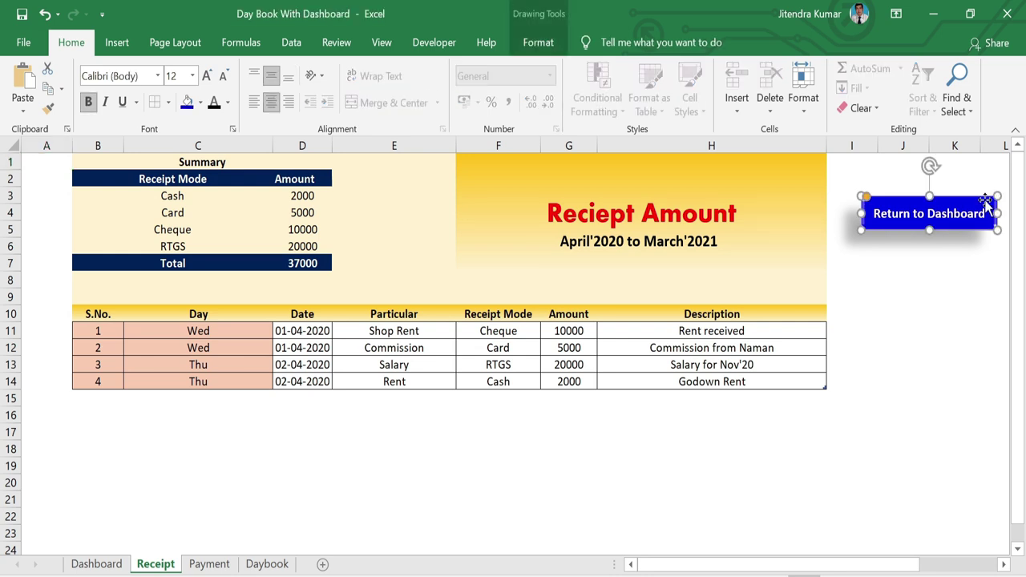
right_click(985, 202)
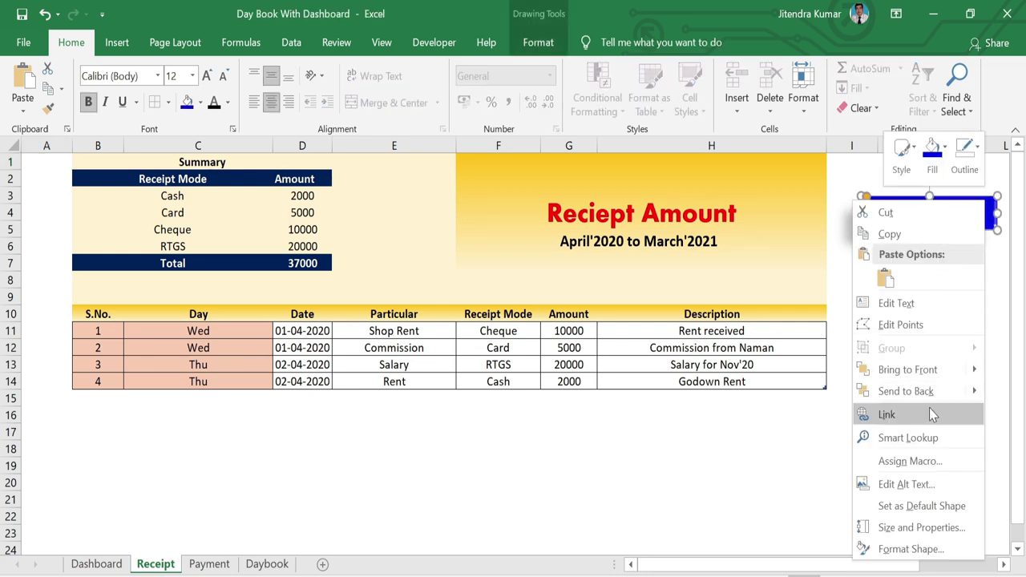
click(887, 414)
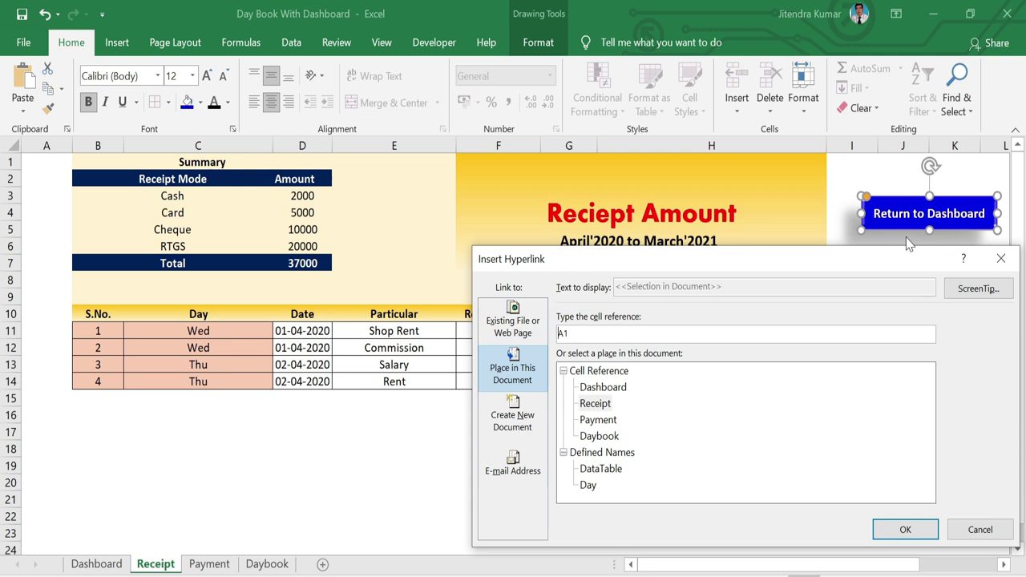
click(616, 392)
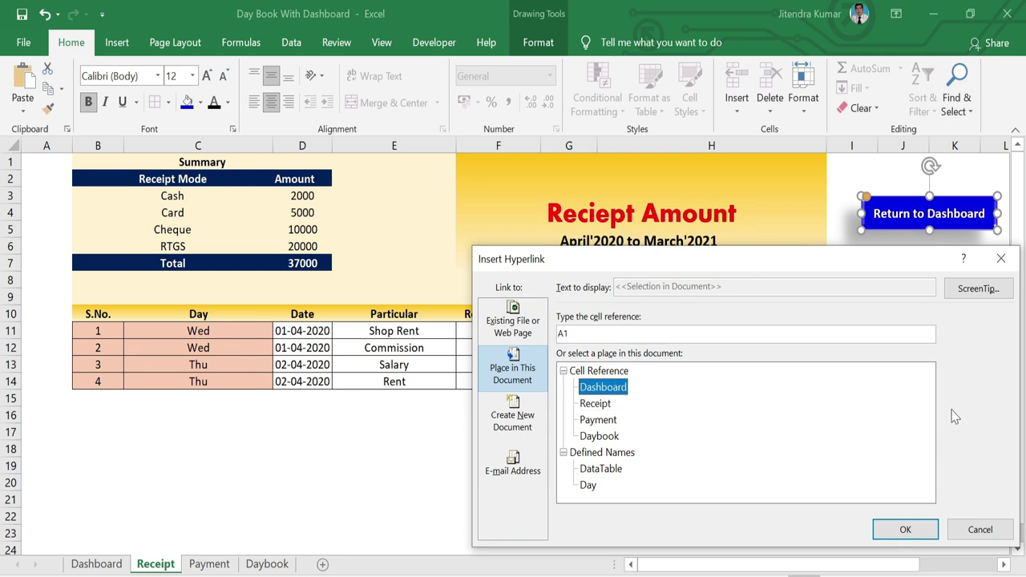
click(921, 346)
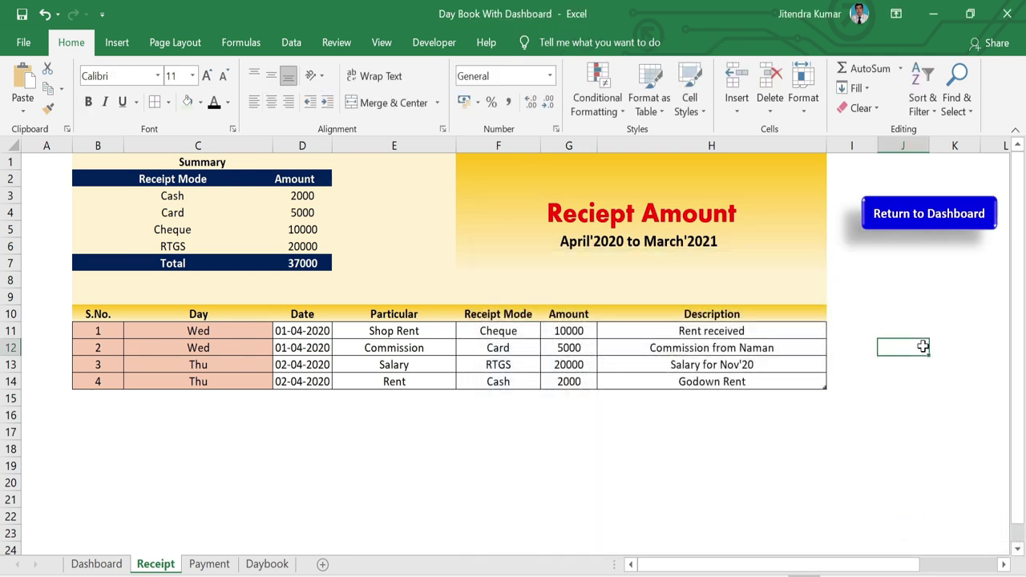
click(928, 219)
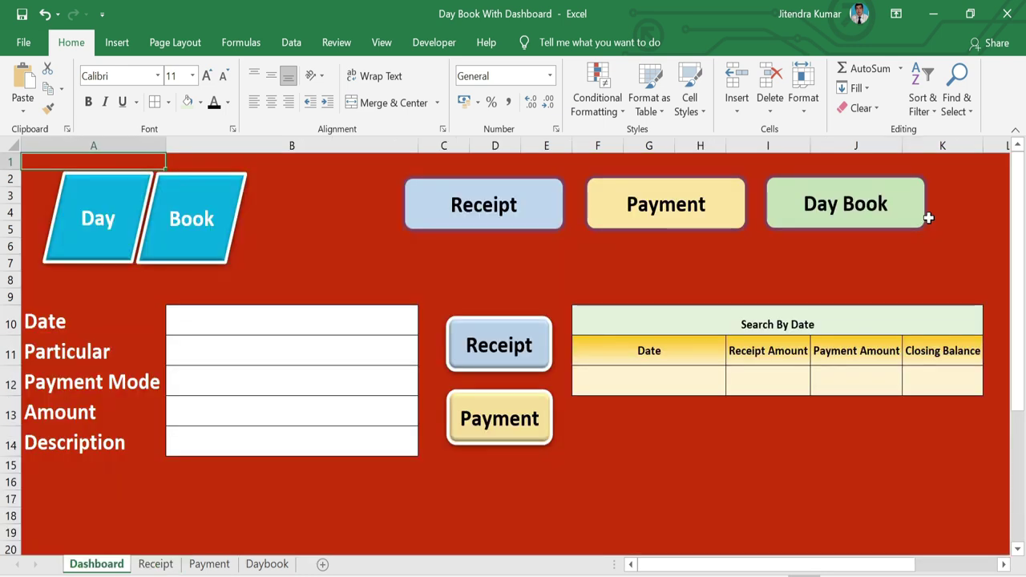
Hyperlink the Payment shape to the Payment sheet
right_click(709, 218)
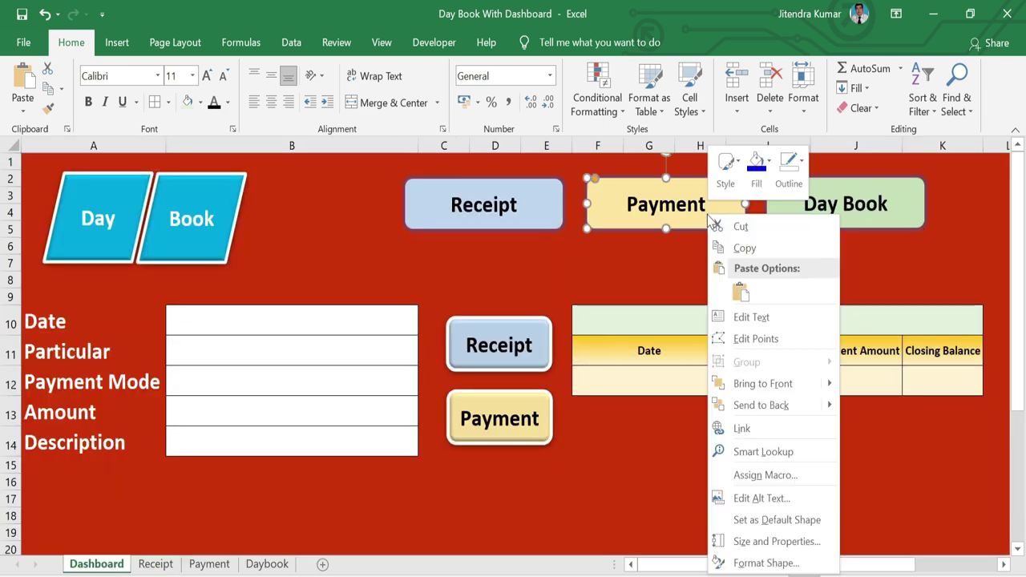
click(774, 428)
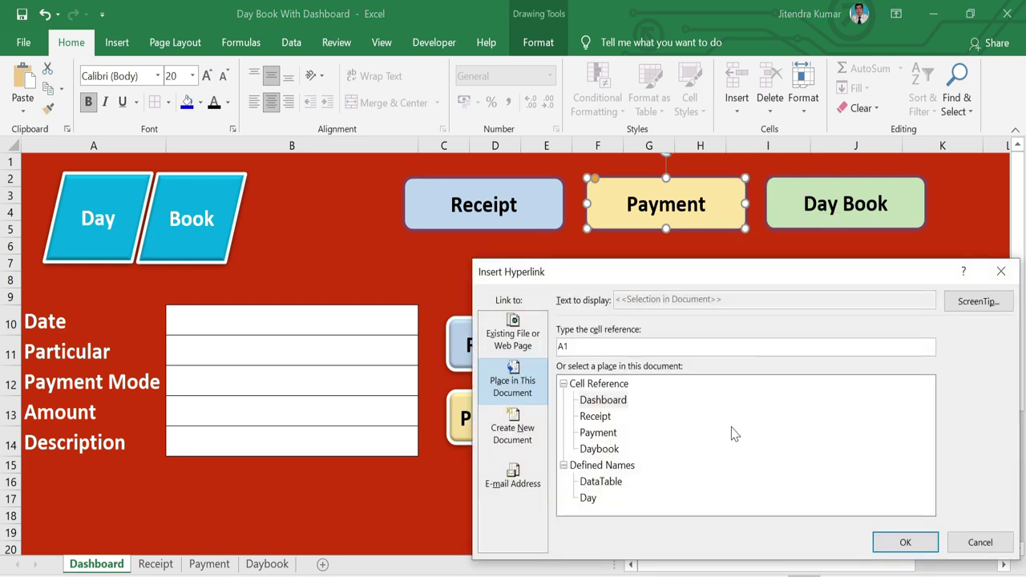
click(611, 433)
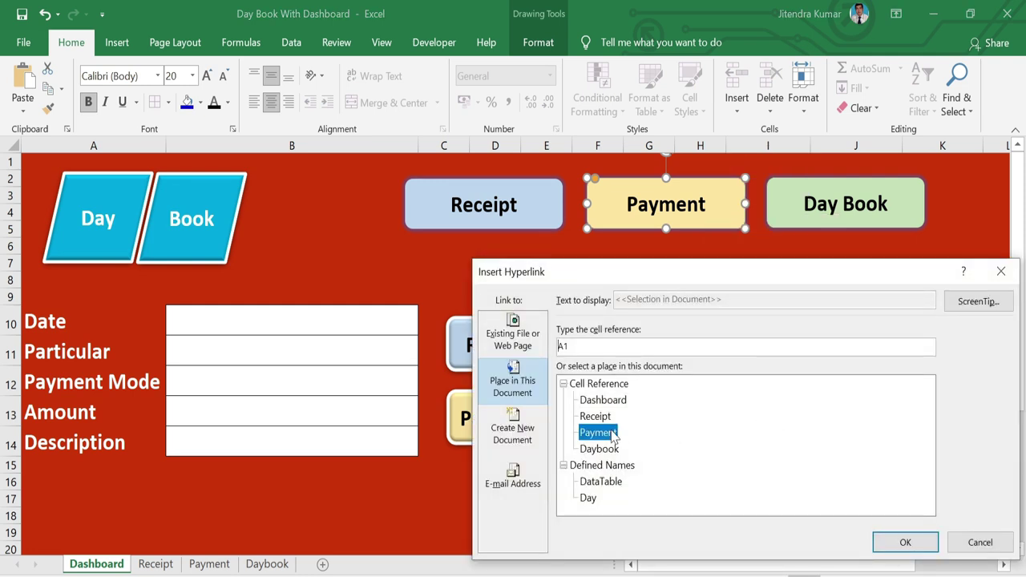
click(894, 539)
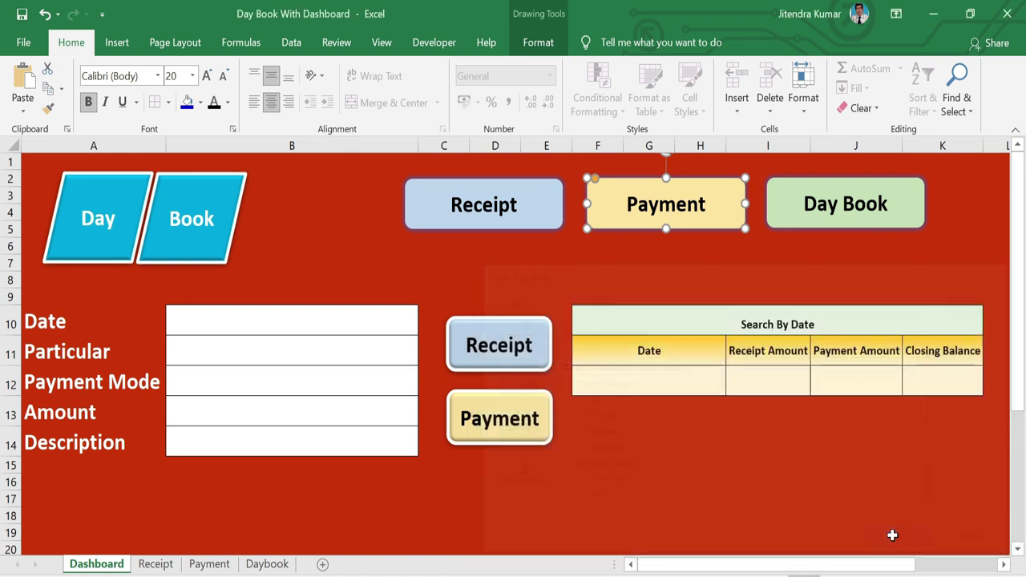
Hyperlink the Day Book shape to the Daybook sheet
click(876, 221)
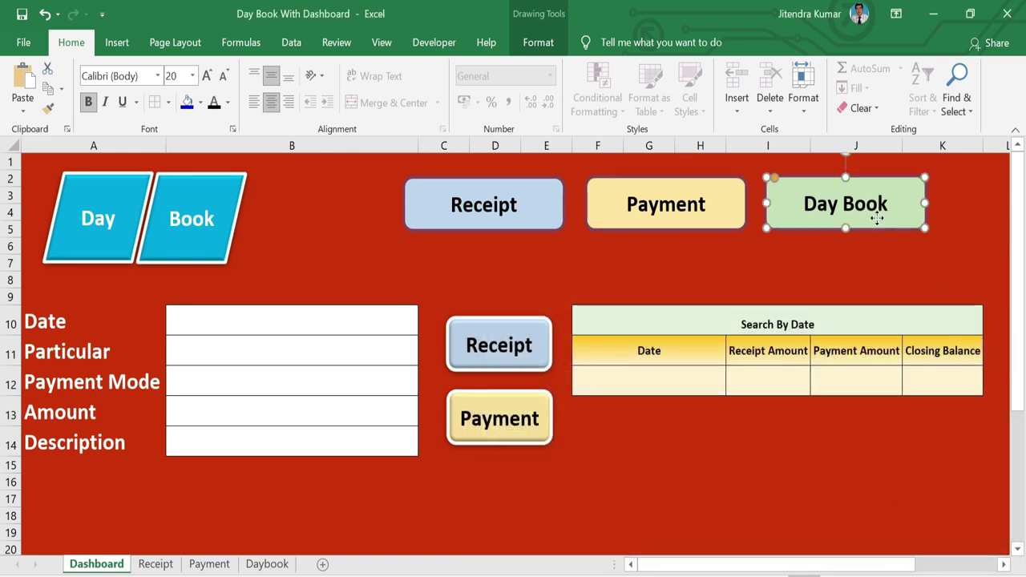
right_click(877, 219)
click(961, 439)
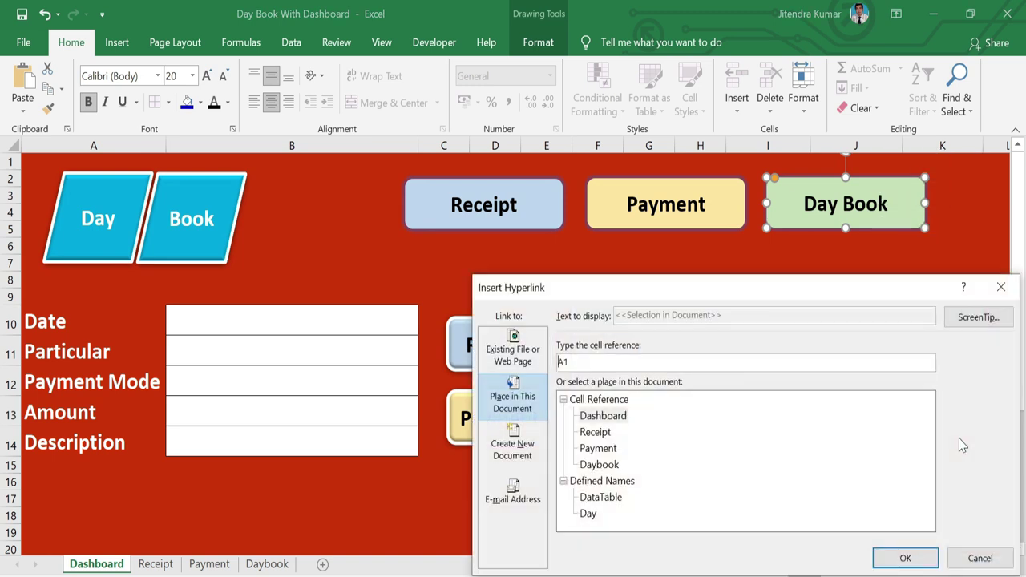
click(611, 466)
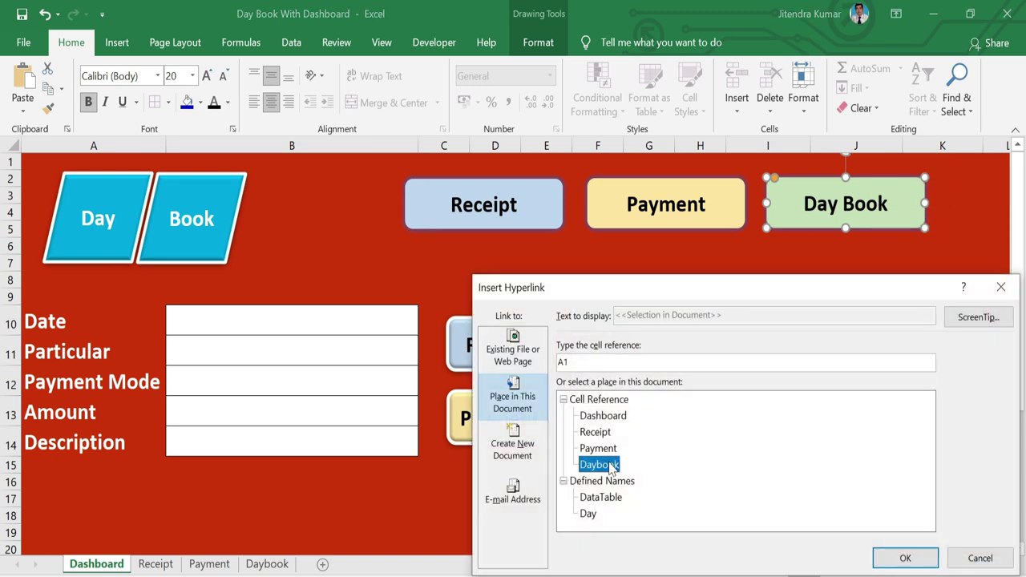
click(906, 555)
click(812, 279)
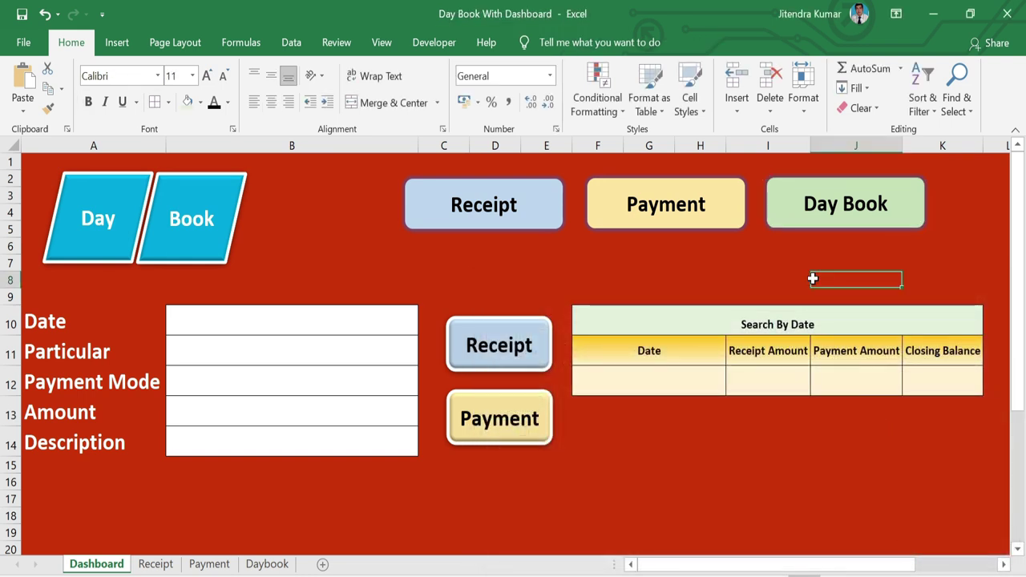
On the Payment sheet, link Return to Dashboard to the Dashboard sheet and use it to return
click(694, 221)
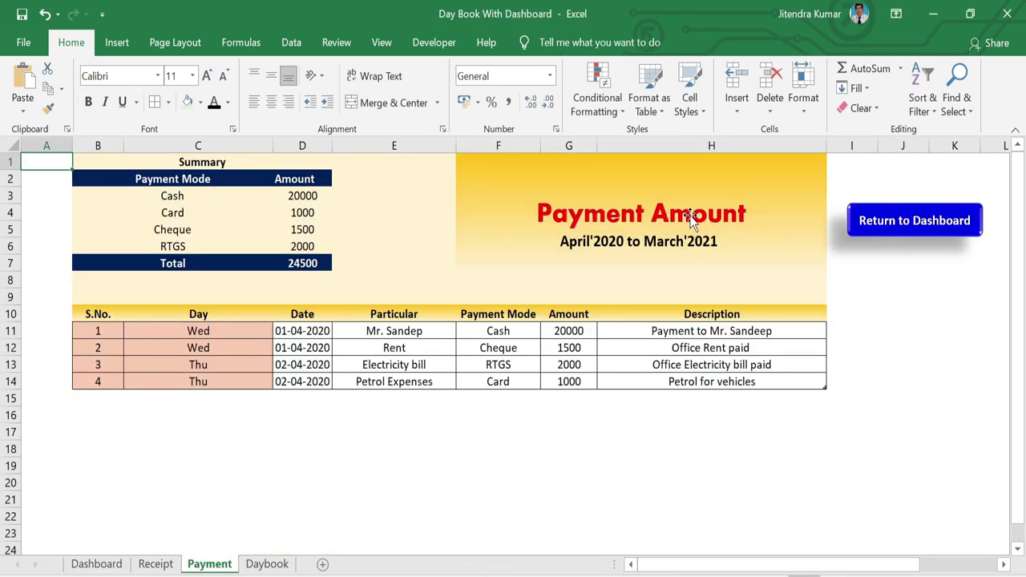
right_click(933, 232)
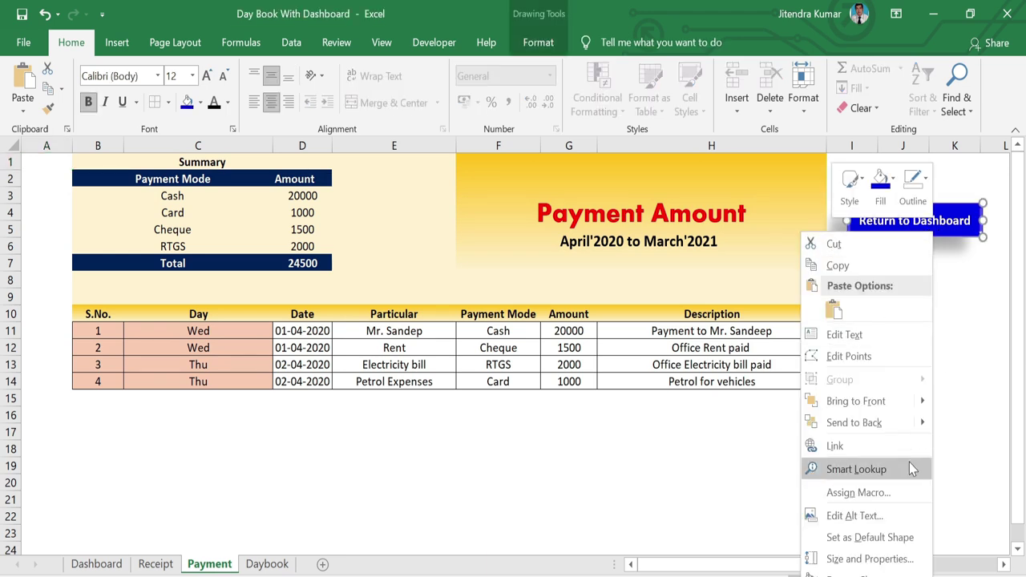
click(873, 456)
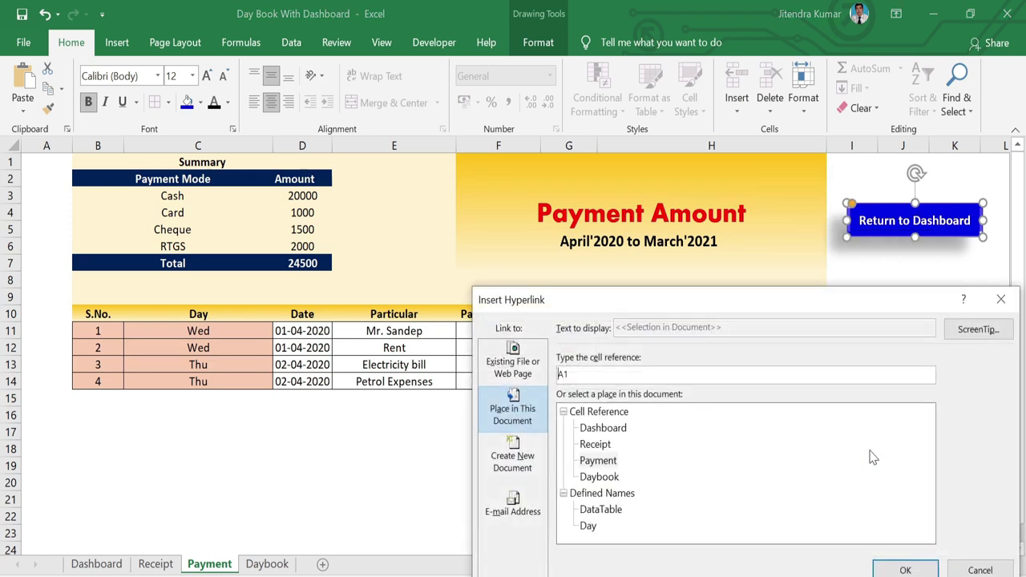
click(628, 433)
click(902, 568)
click(846, 425)
click(918, 230)
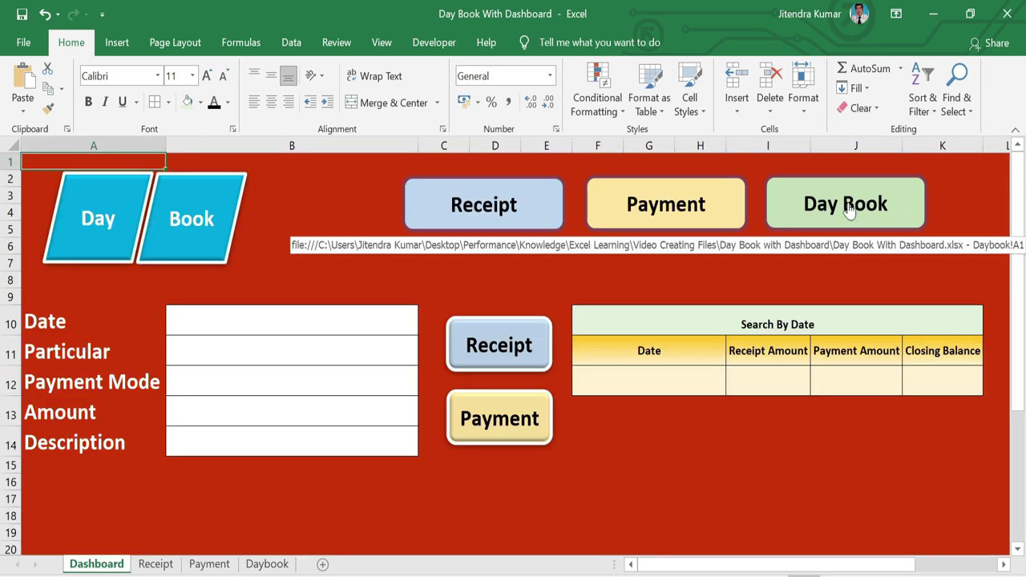
On the Daybook sheet, link Return to Dashboard to the Dashboard sheet and use it to return
click(848, 209)
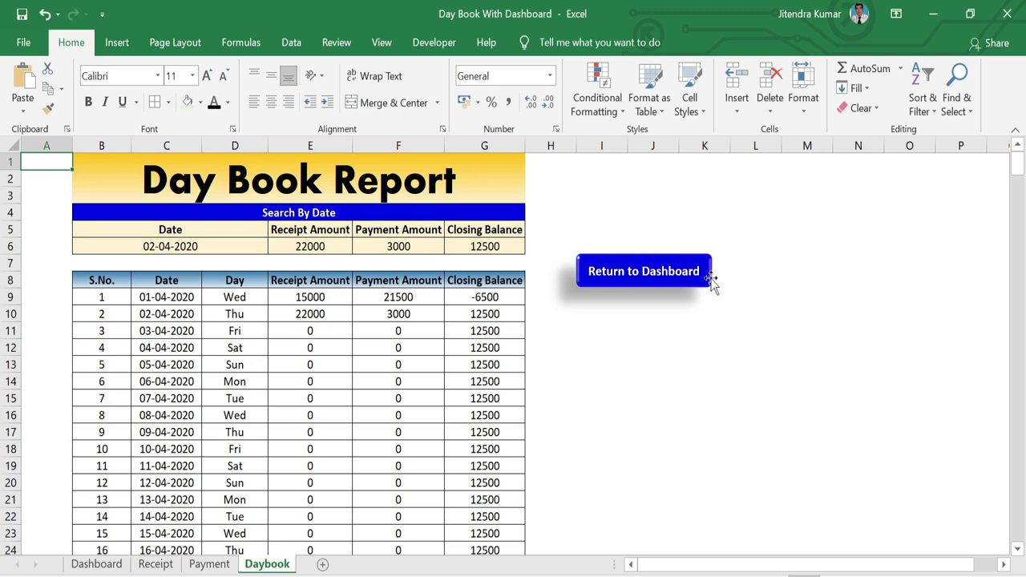
click(710, 281)
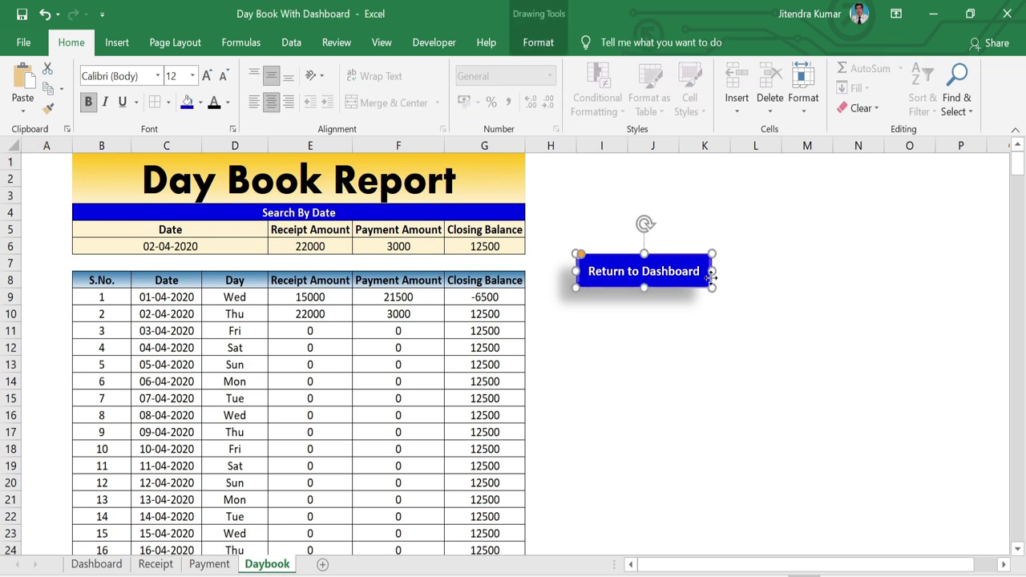
right_click(711, 280)
click(800, 457)
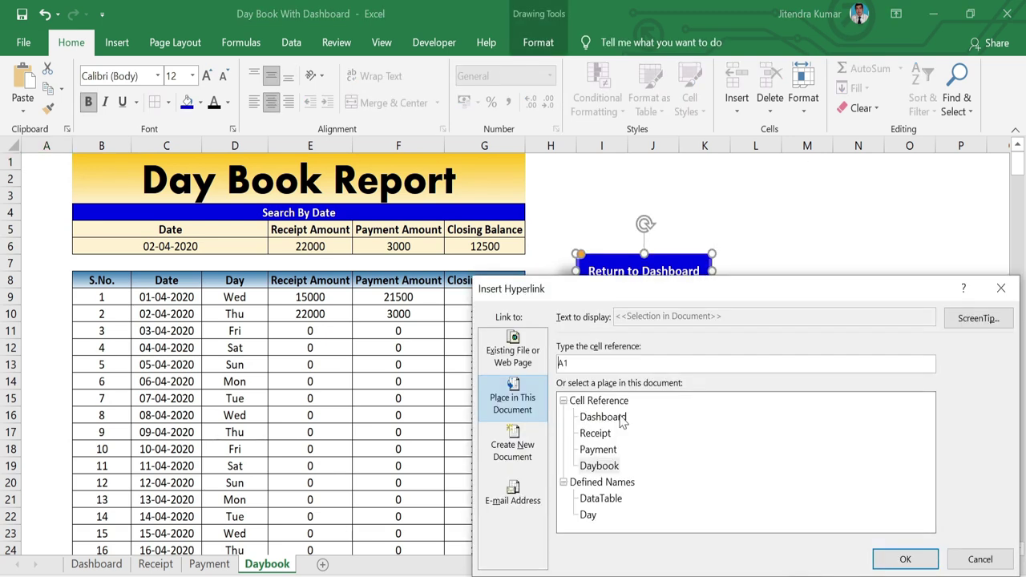
click(622, 423)
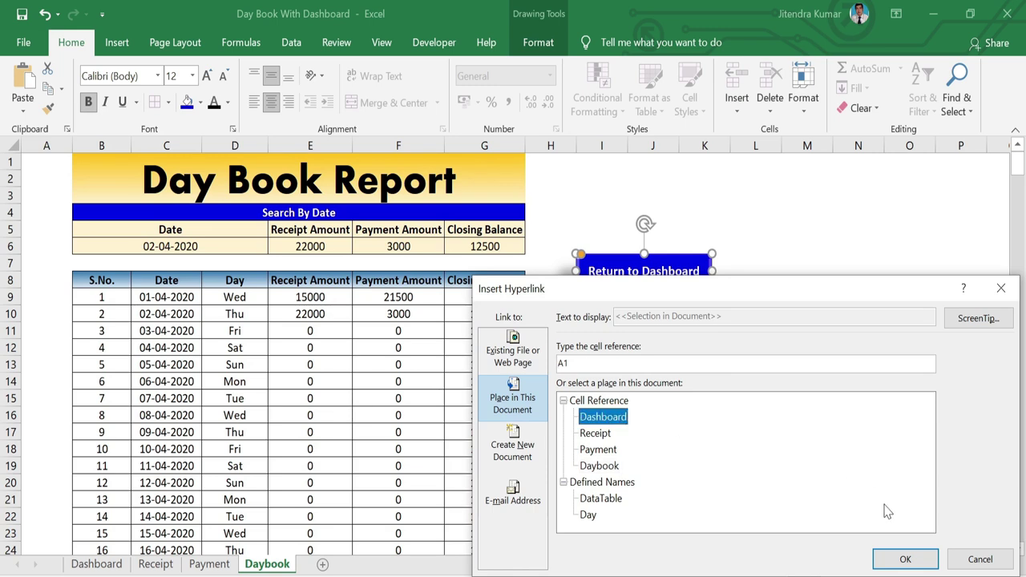
click(903, 559)
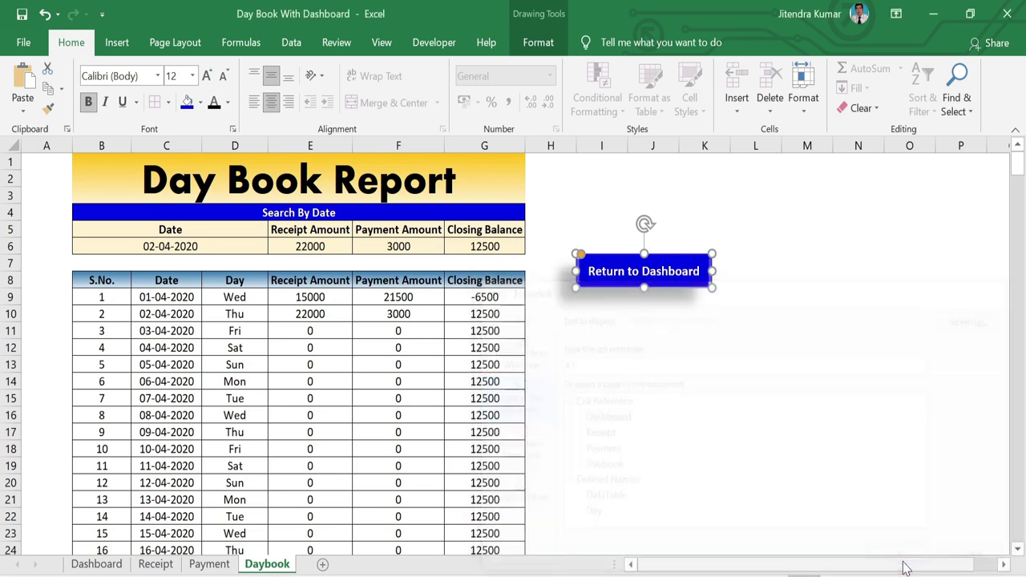
click(653, 362)
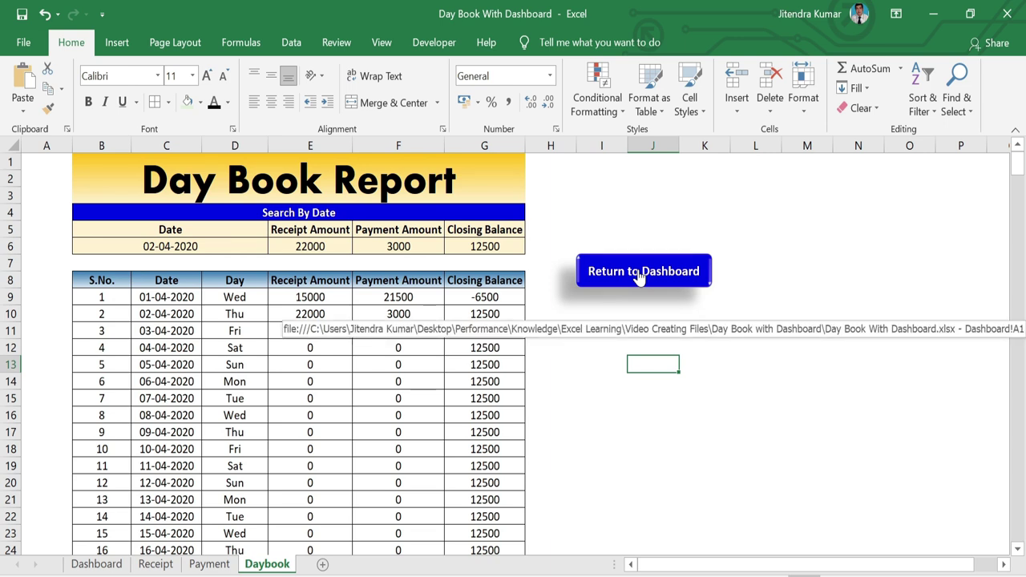
click(640, 272)
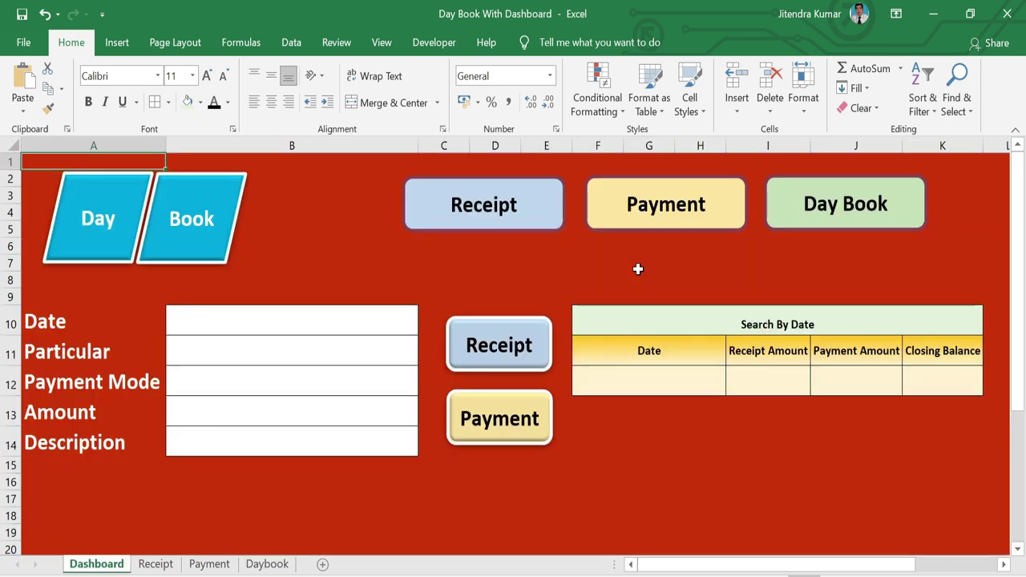
Test the Receipt link round trip, ending back on the Dashboard
click(504, 225)
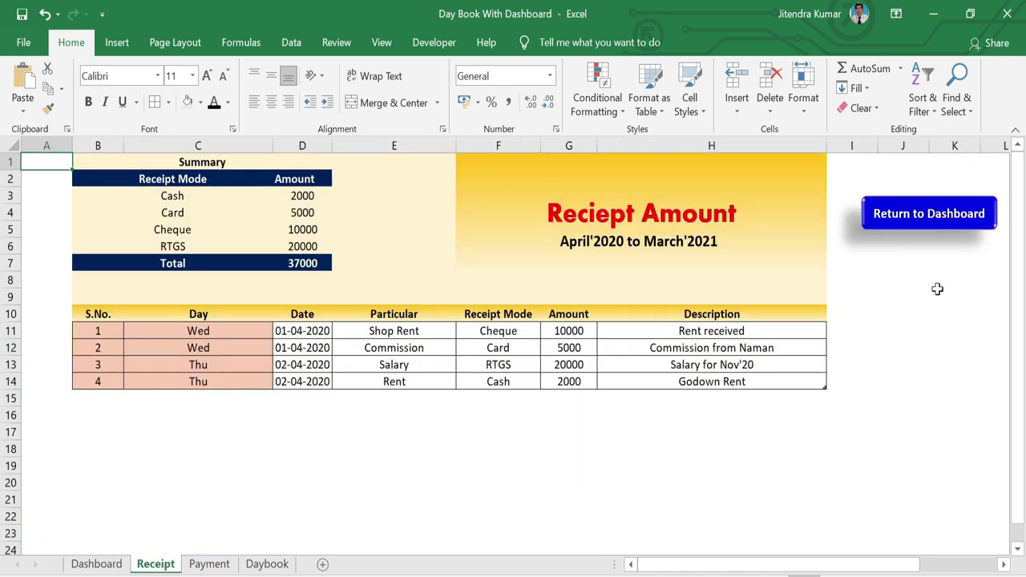
click(944, 230)
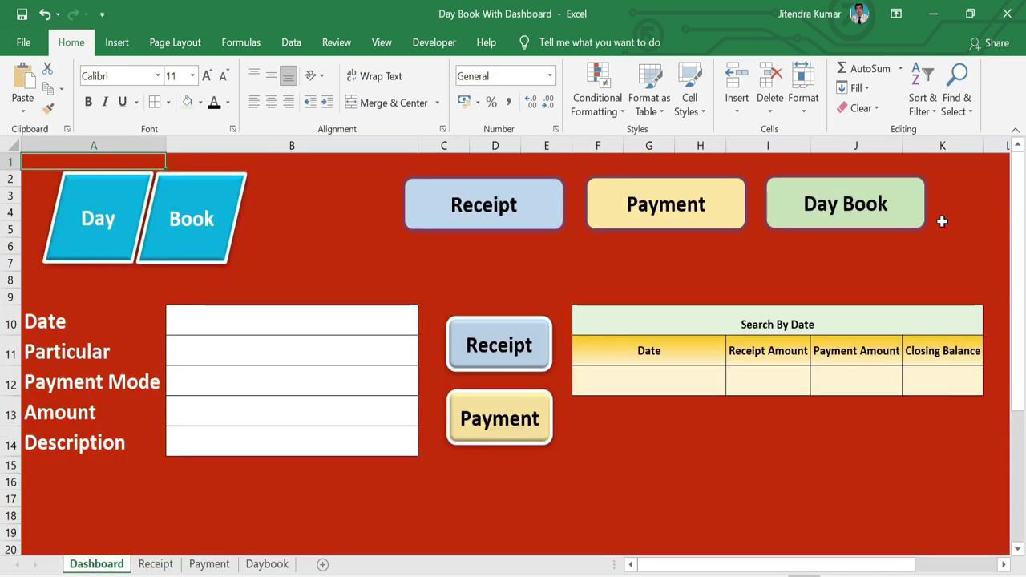
key(ctrl+End)
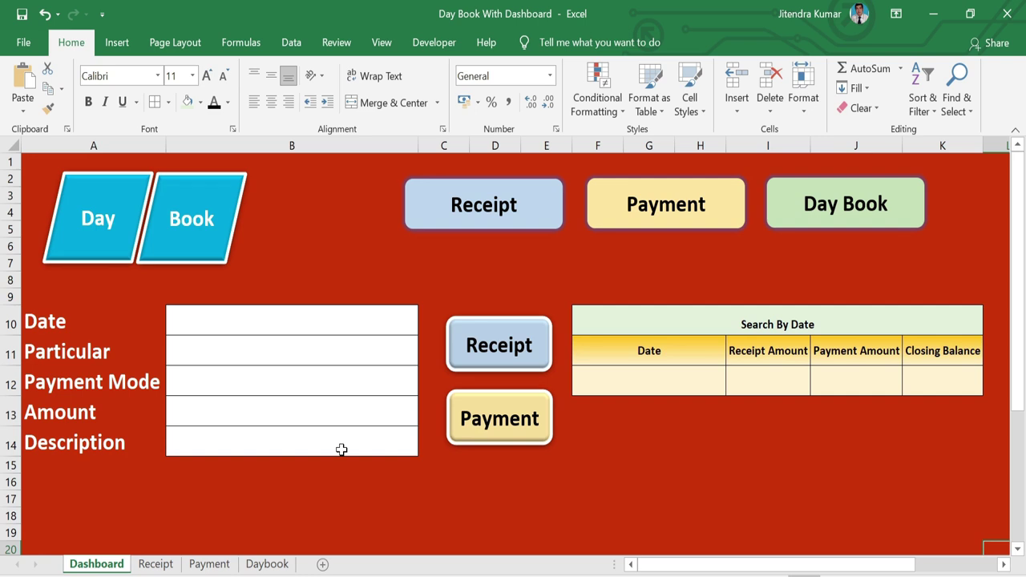
Enter the date 03/4/2020 in B10 and 'Loan' as the Particular in B11
click(292, 321)
text(03/4/2020)
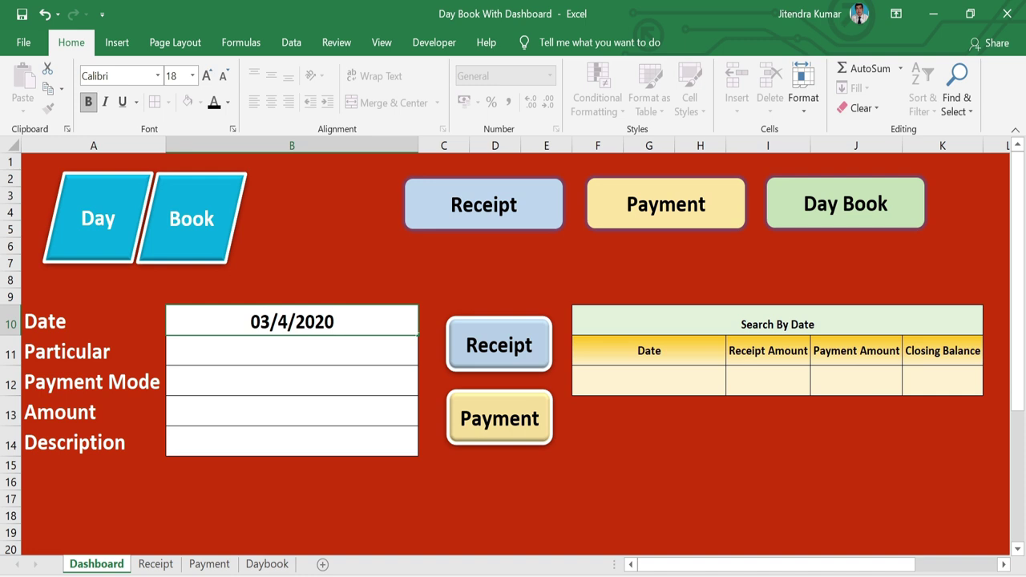
key(Return)
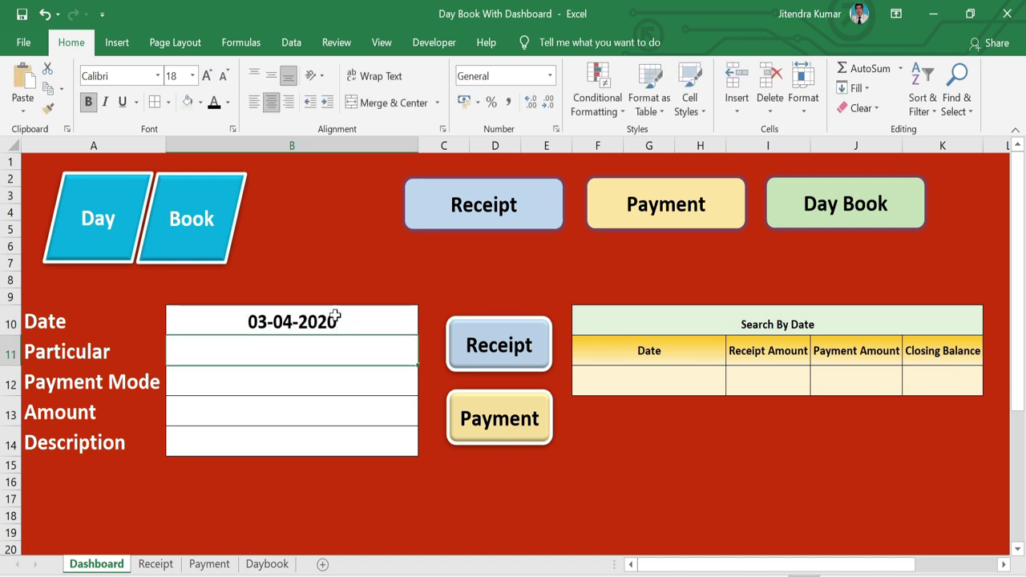
text(Loan)
key(Return)
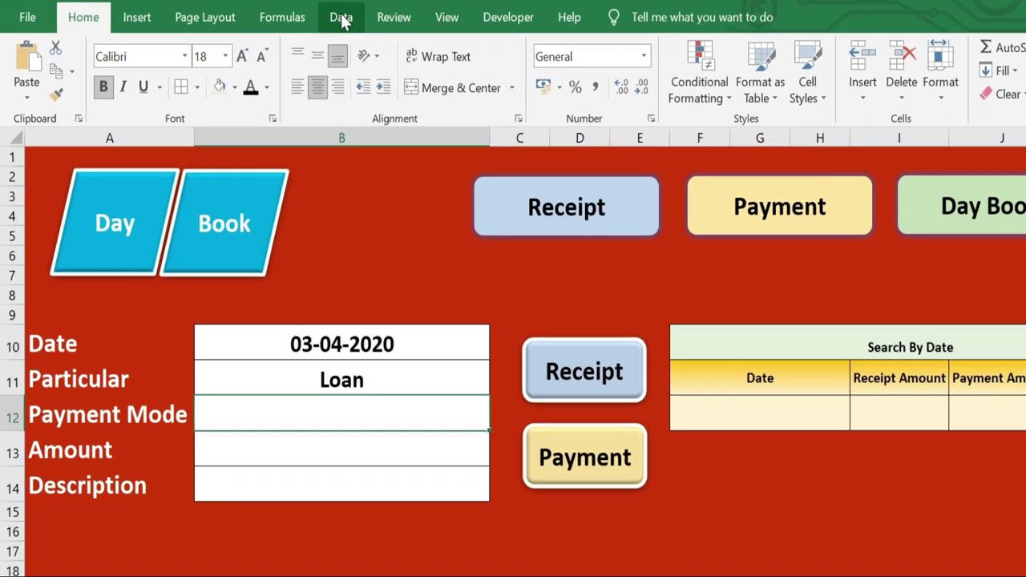
Give the Payment Mode cell a validation list: Cash, Card, RTGS, Cheque
click(291, 43)
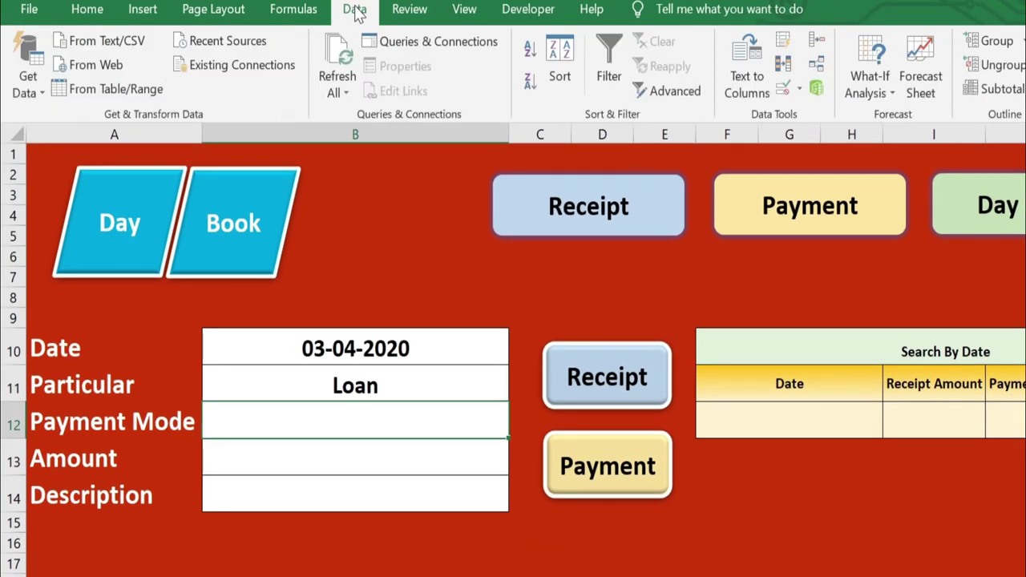
click(798, 88)
click(827, 117)
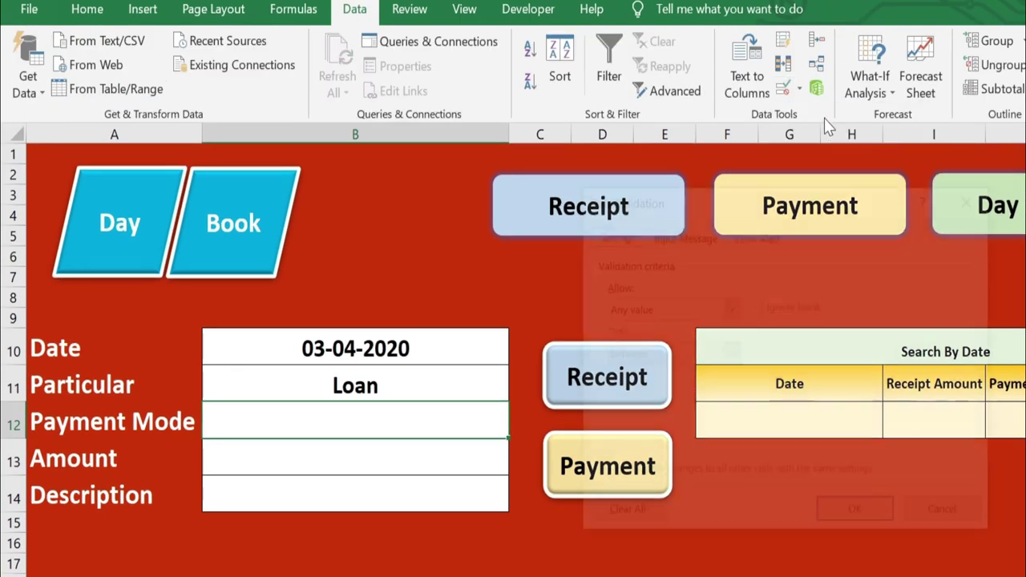
click(730, 309)
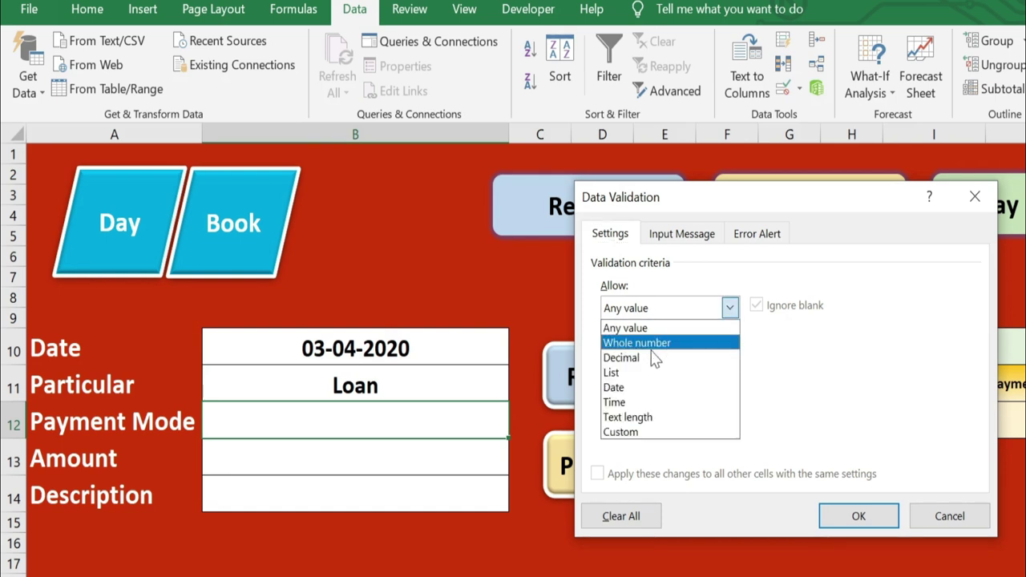
click(639, 374)
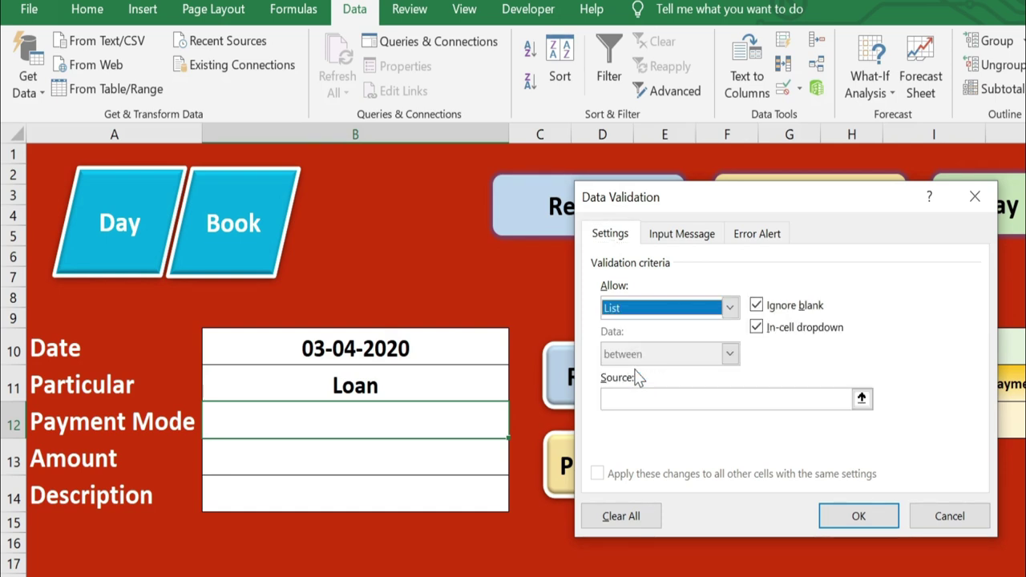
click(605, 398)
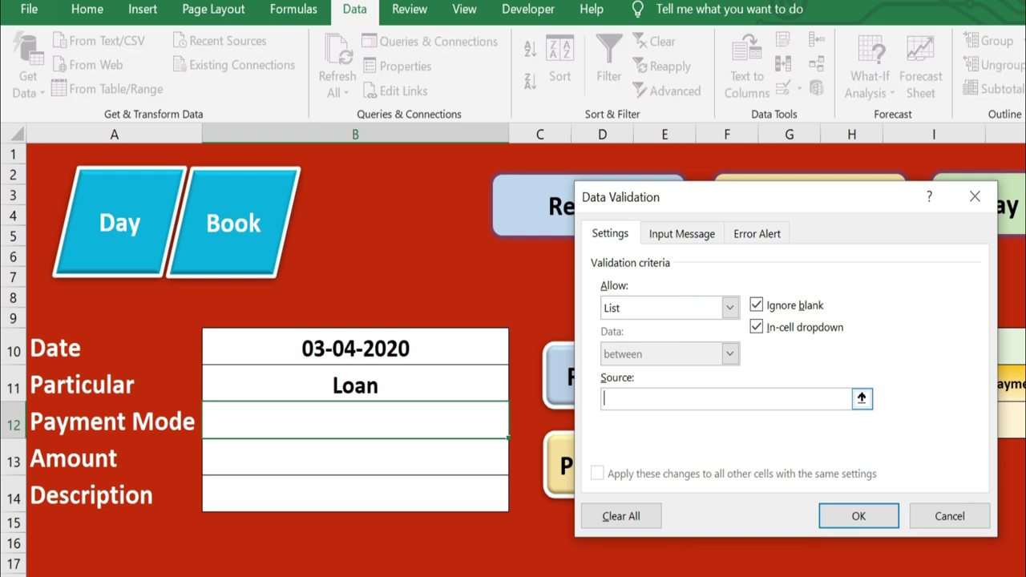
text(Cash, Card, )
text(RTGS, )
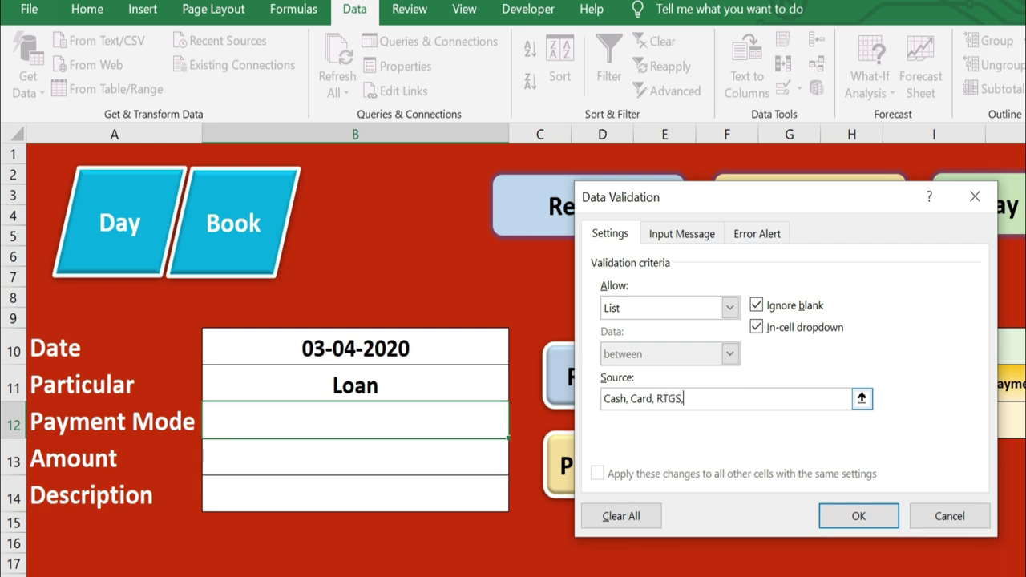
text(Cheque)
click(856, 516)
Choose RTGS as the payment mode from the cell's dropdown
click(348, 383)
click(426, 388)
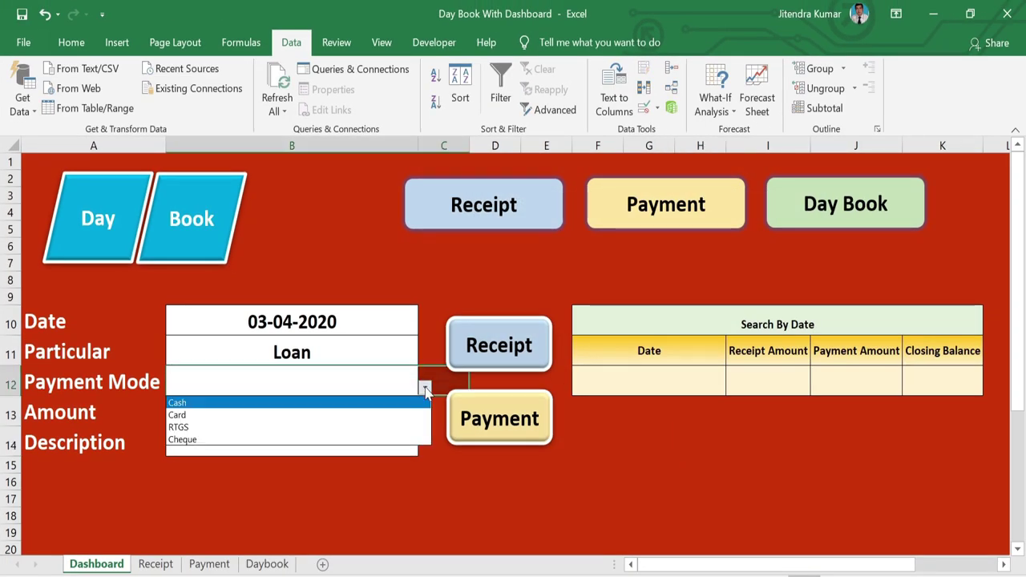
click(331, 432)
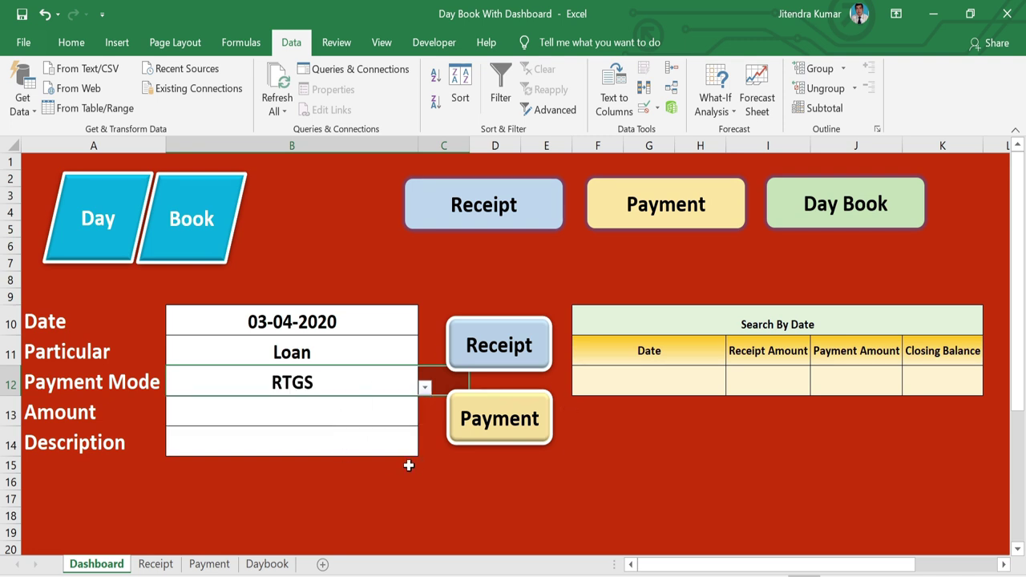
Enter Amount 10000 in B13 and description 'Loan recevied from XYZ' in B14
click(348, 409)
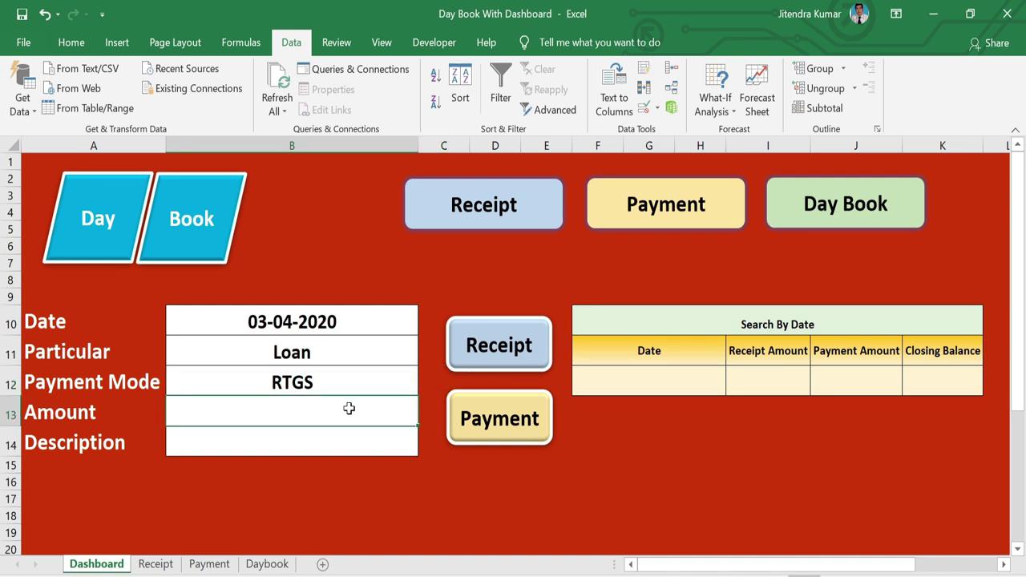
text(10000)
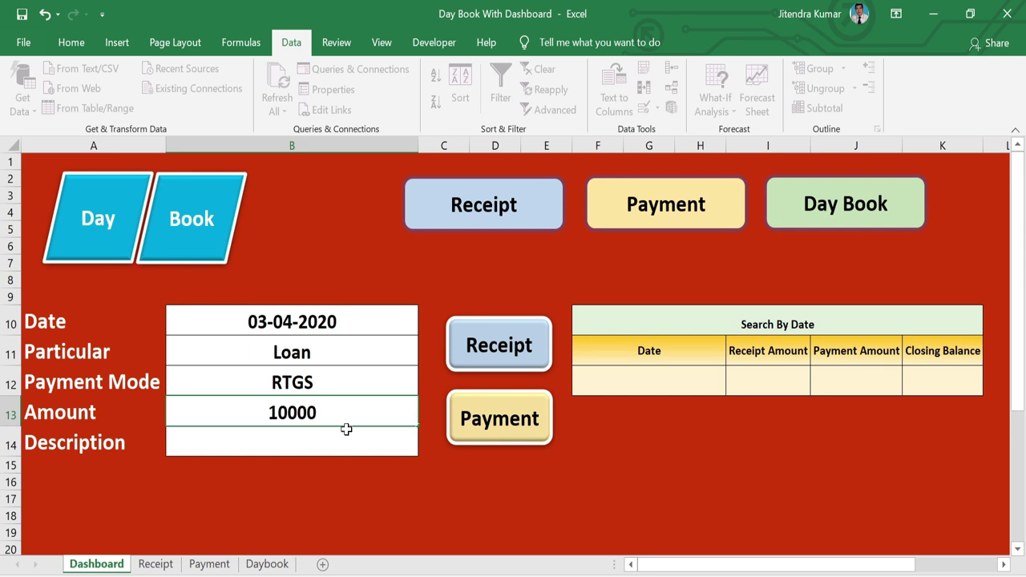
click(348, 440)
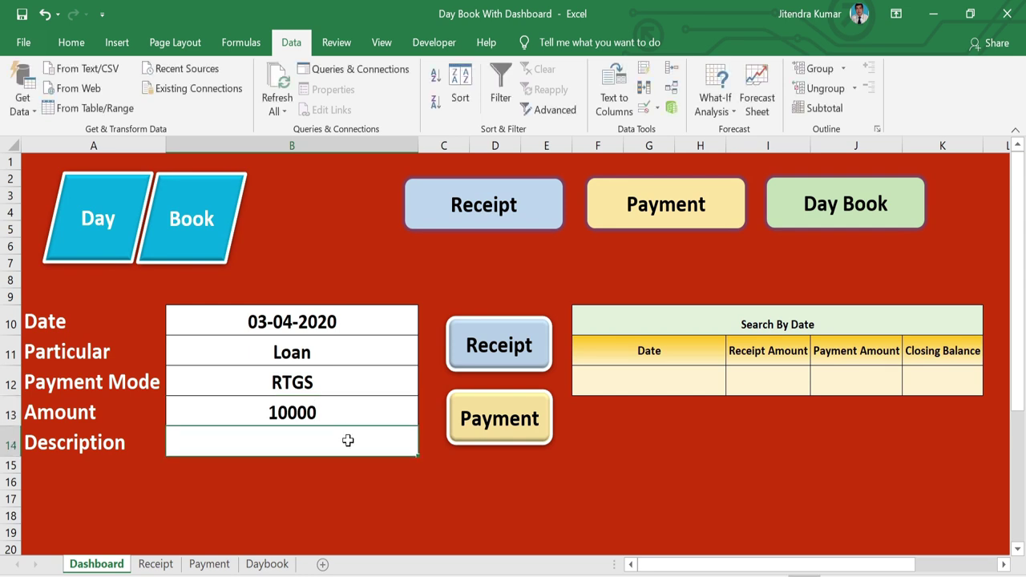
text(Loan recevied from XYZ)
click(494, 501)
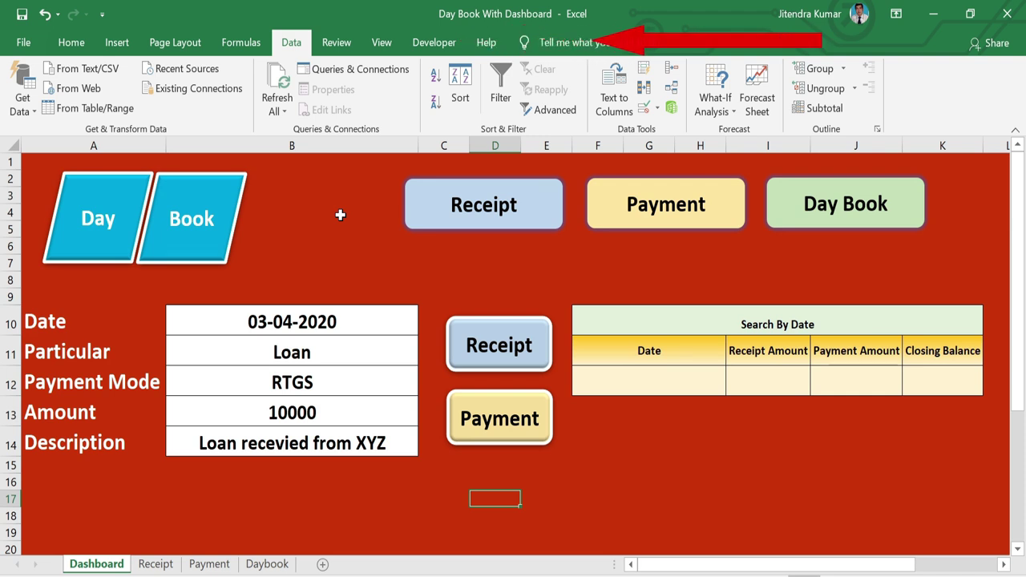
click(23, 43)
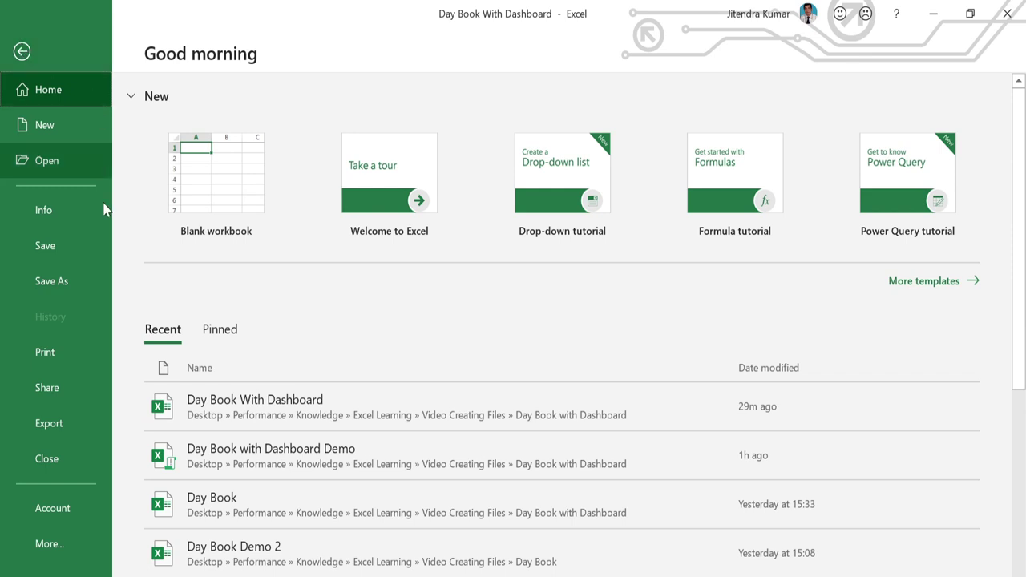
click(73, 535)
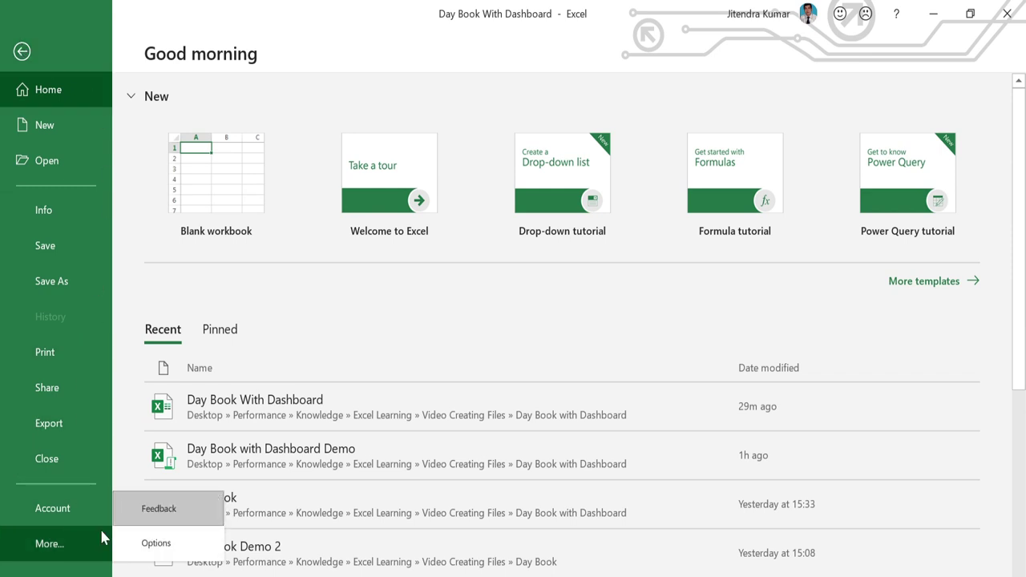
click(158, 543)
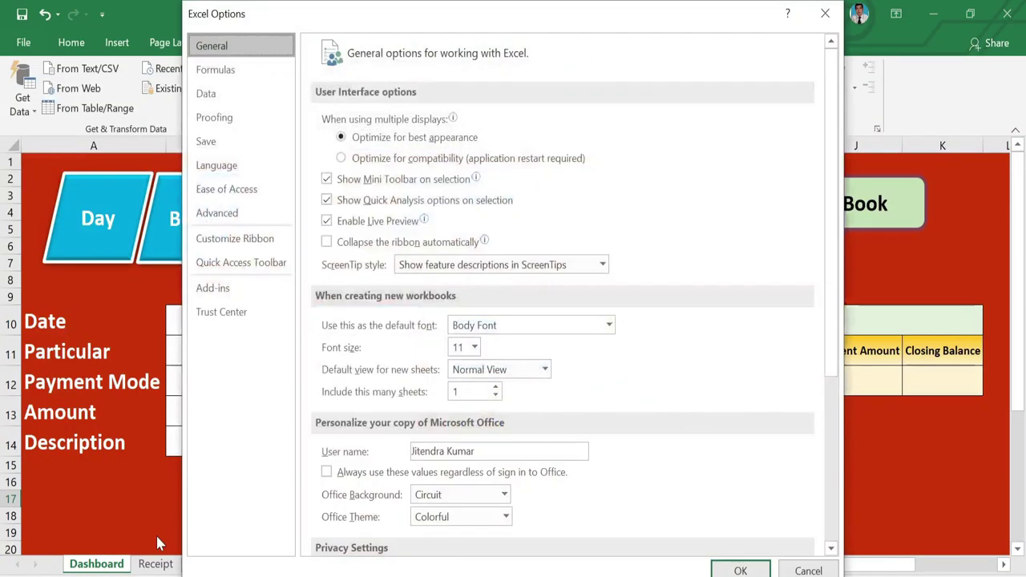
click(264, 250)
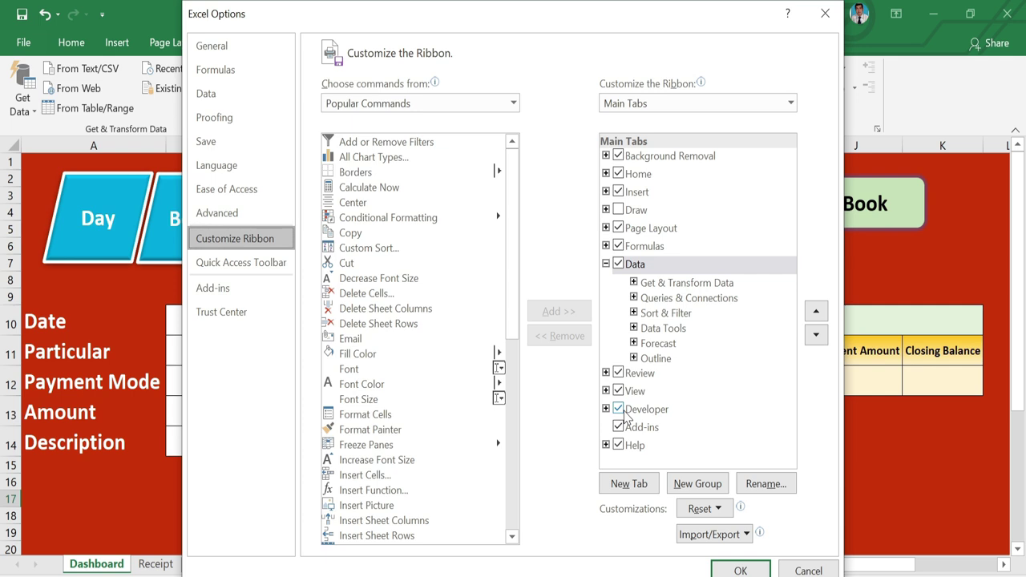
click(803, 568)
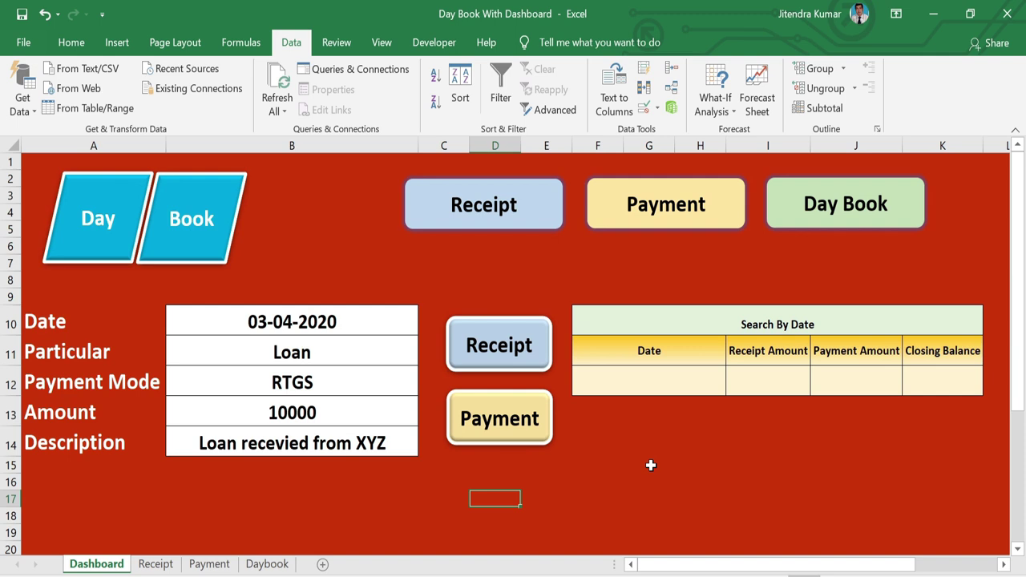
Start recording a macro named 'Receipt' stored in This Workbook
click(438, 45)
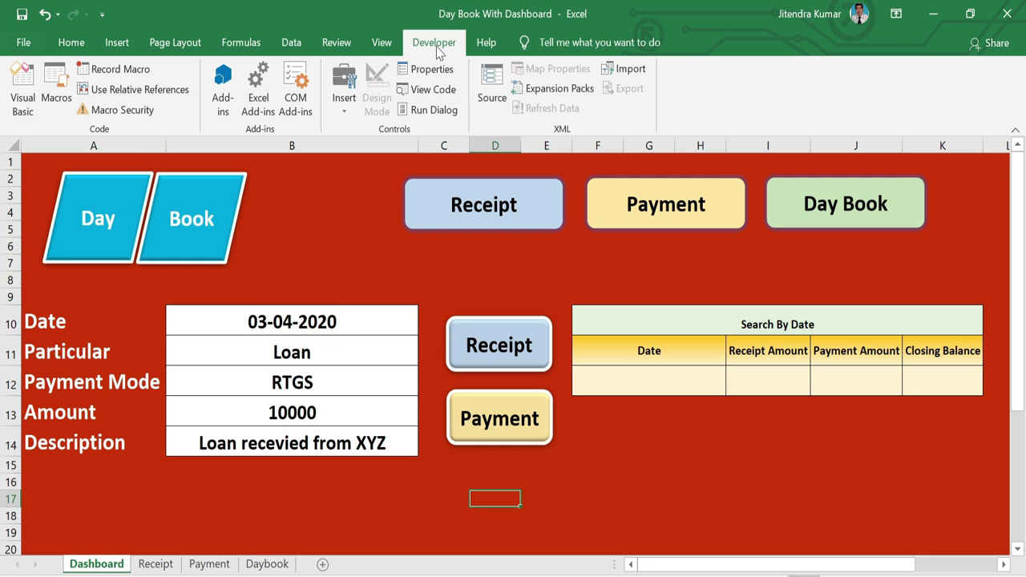
click(148, 75)
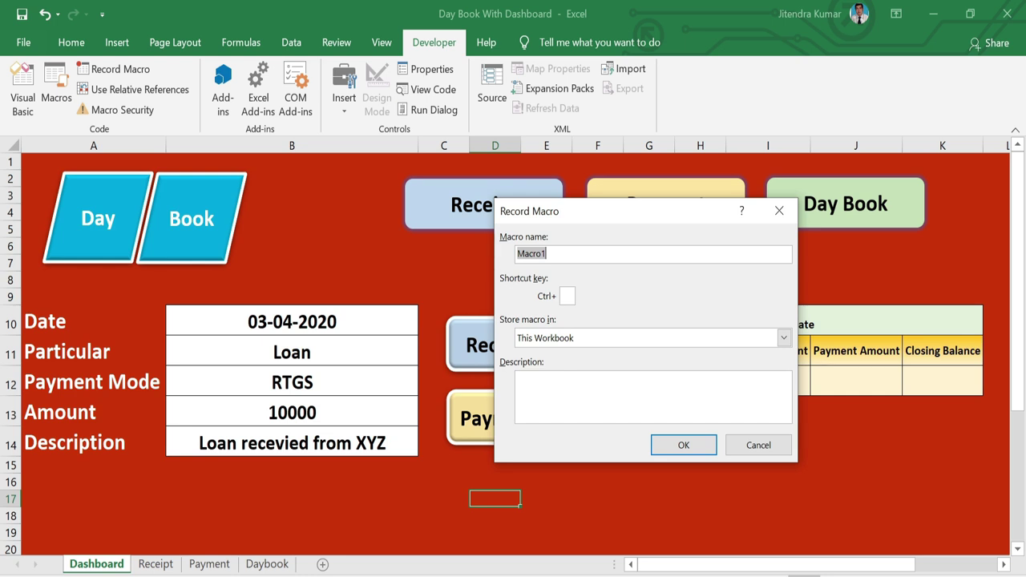
text(Receipt)
click(680, 446)
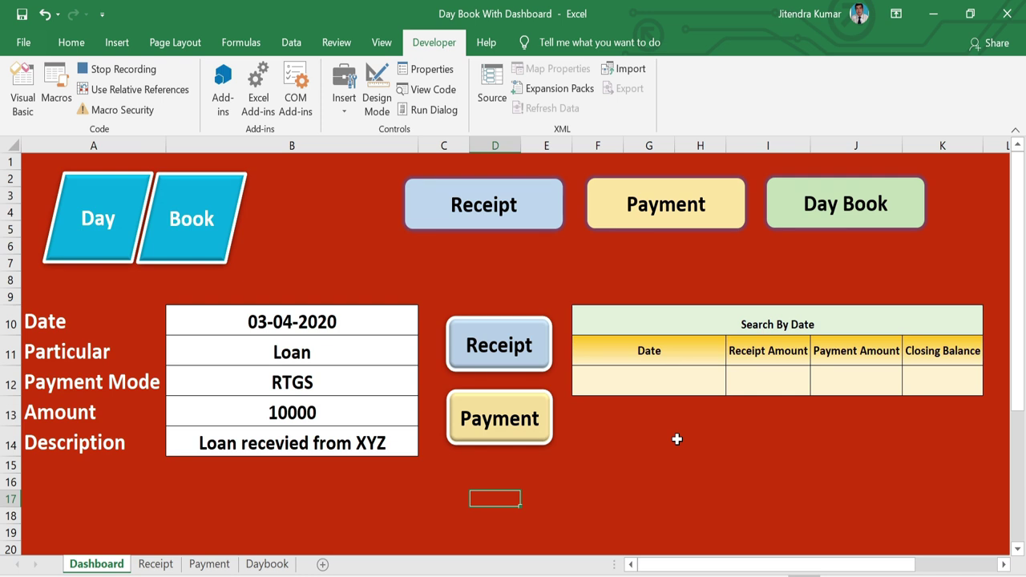
Copy the form entries in B10:B14
click(603, 468)
click(347, 326)
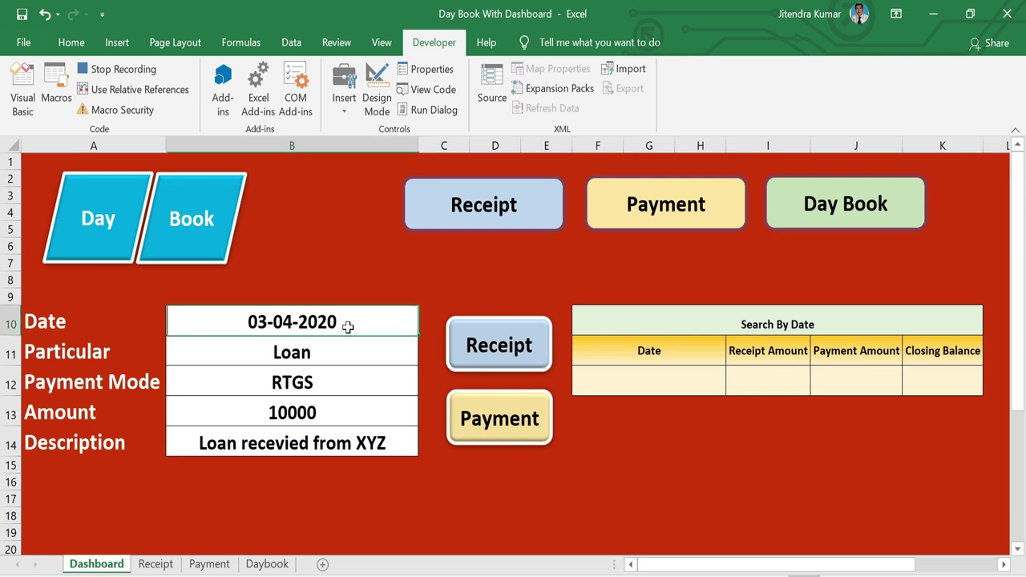
key(shift+Down)
key(shift+Down)
key(shift+Down)
key(shift+Down)
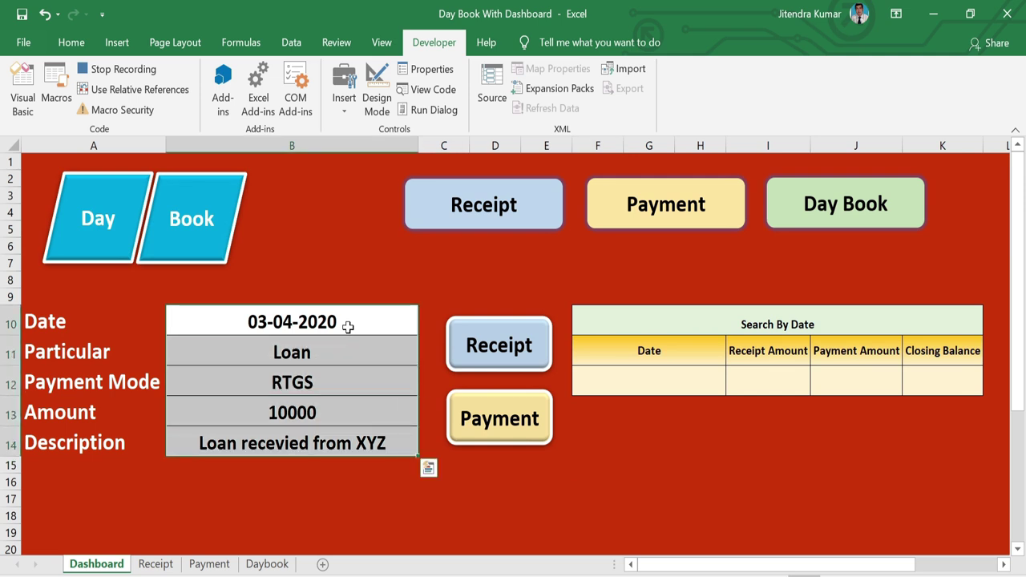
key(ctrl+c)
On the Receipt sheet, enable relative references and open Paste Special below the table's last row
click(157, 565)
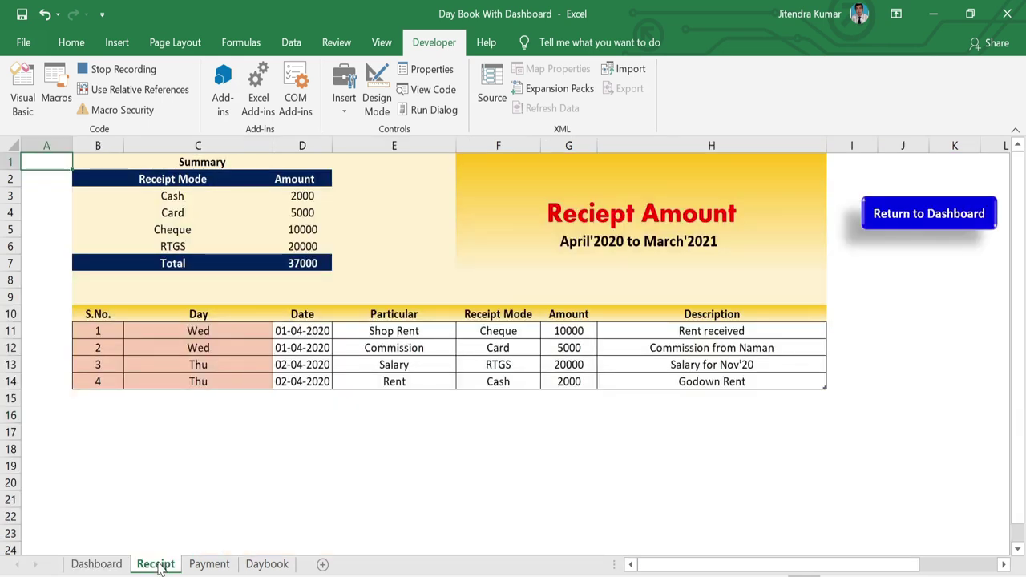
click(304, 313)
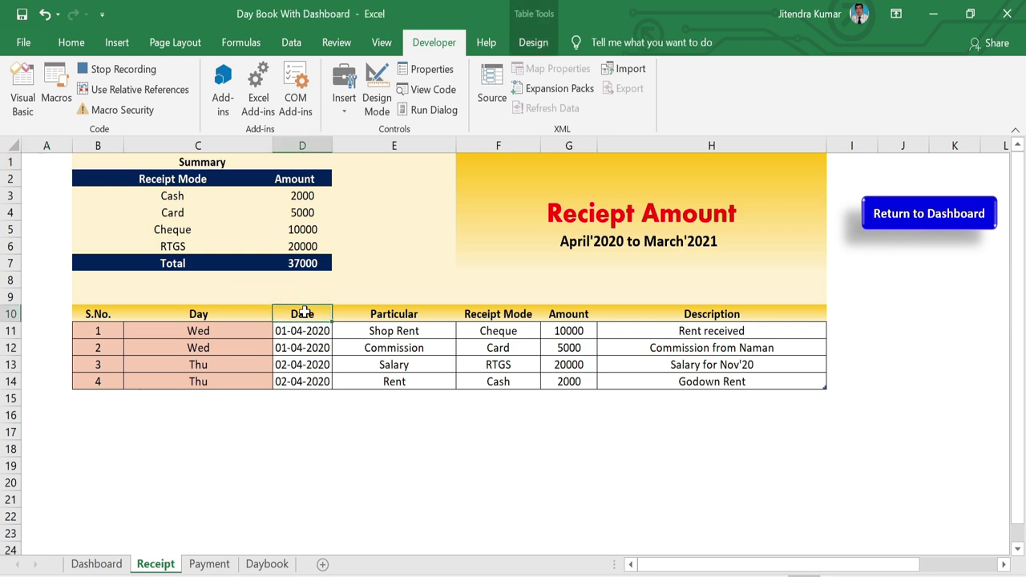
key(Down)
key(Down)
key(Down)
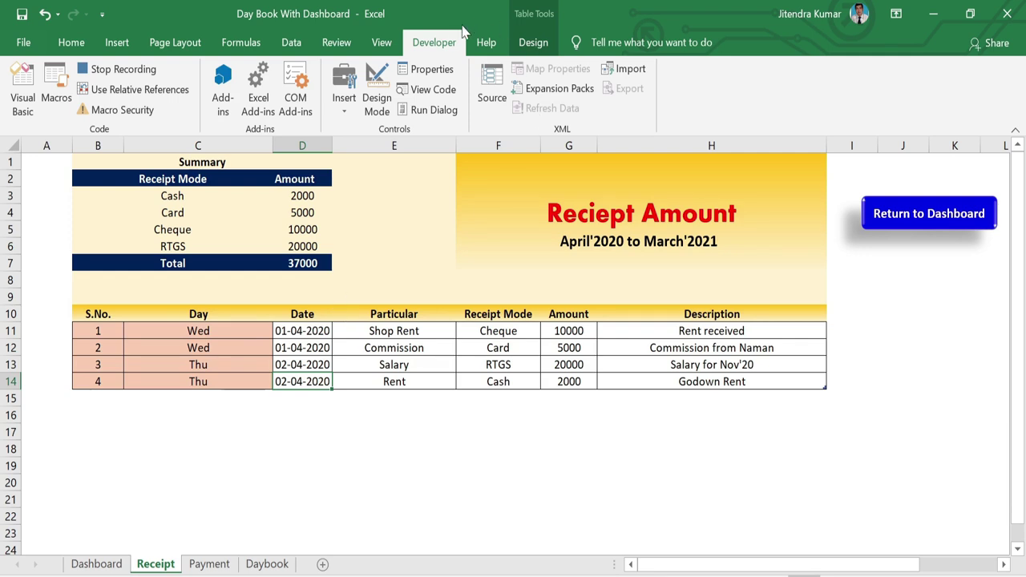
click(169, 94)
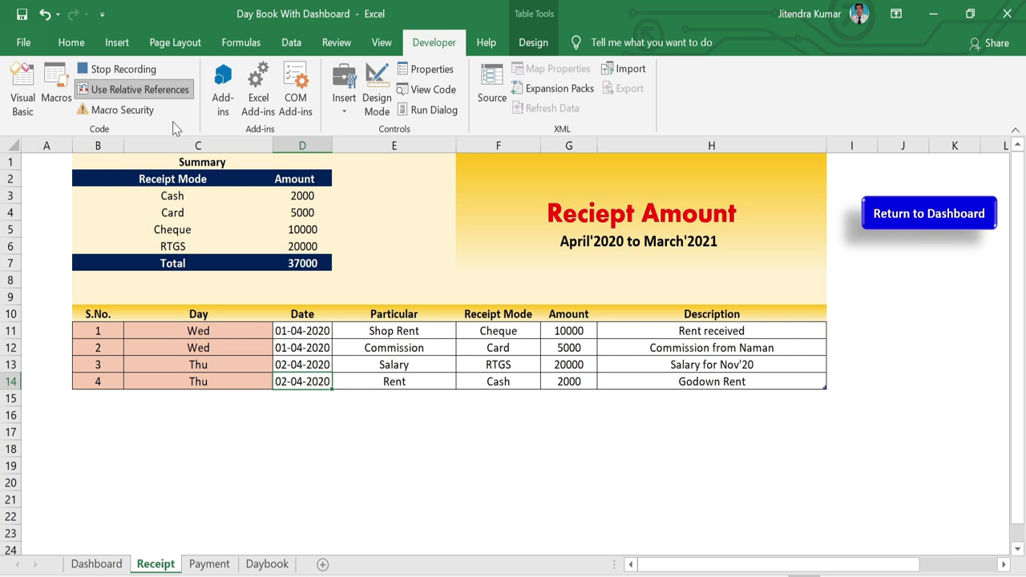
key(Down)
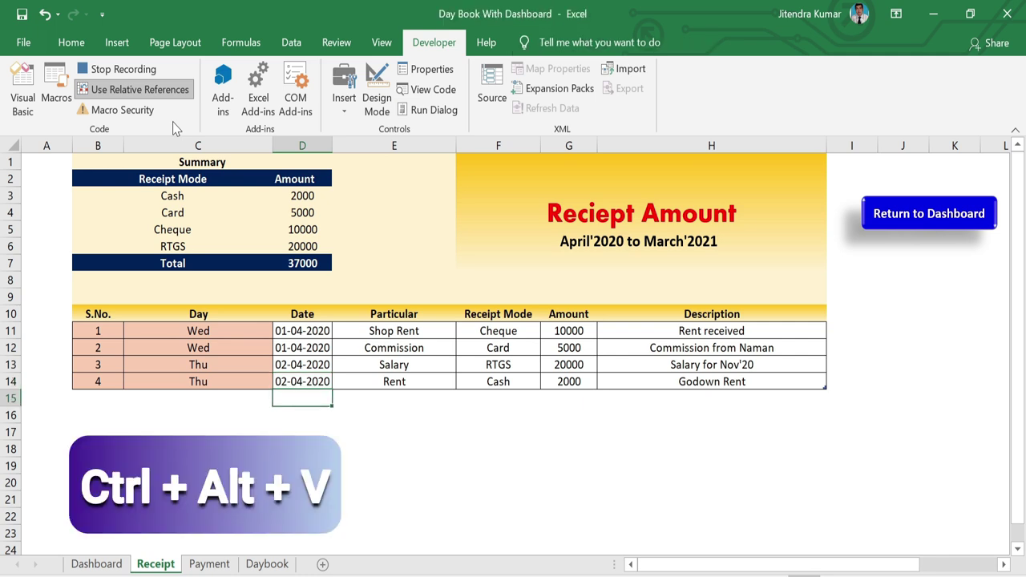
key(ctrl+alt+v)
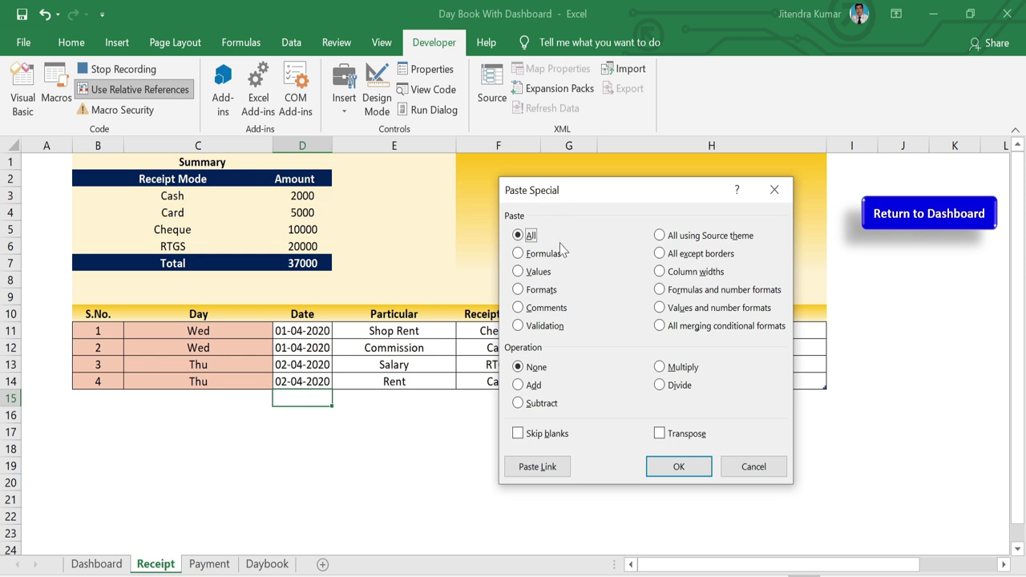
Paste the copied entry as transposed values into the new row (Loan, RTGS, 10000)
click(520, 273)
click(658, 442)
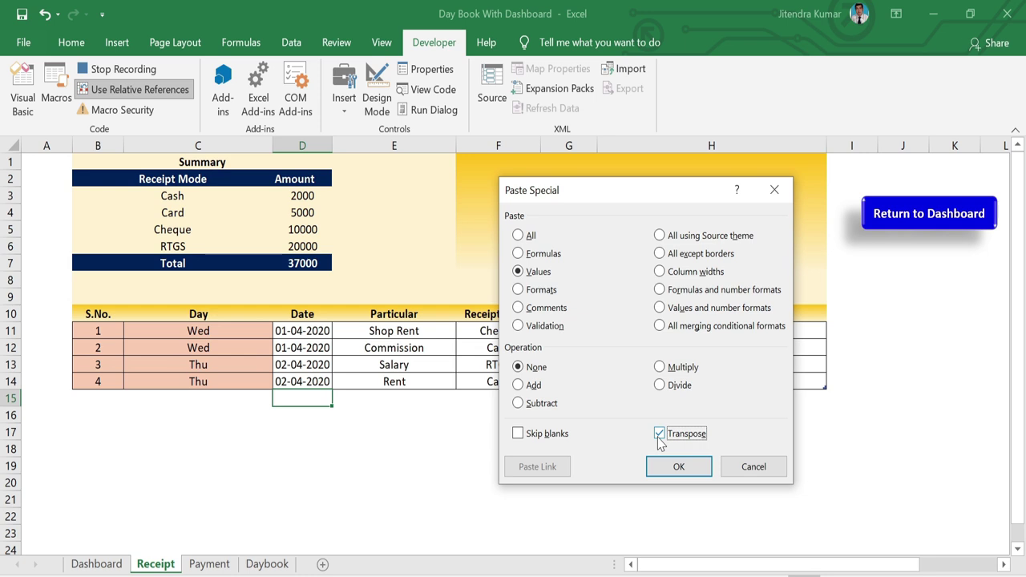
click(657, 476)
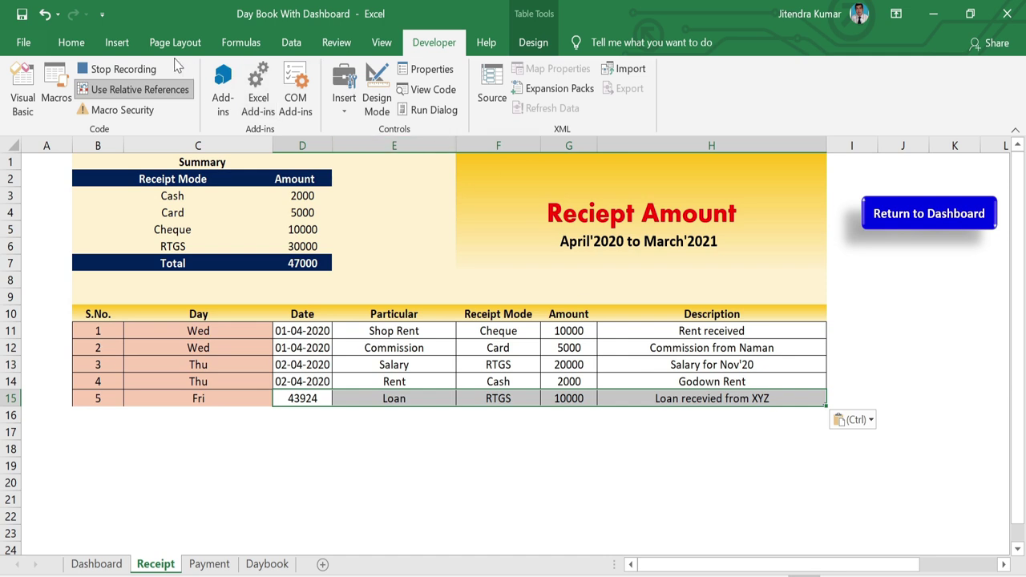
Format Receipt cell D15 as Short Date so the new row shows 03-04-2020
click(71, 42)
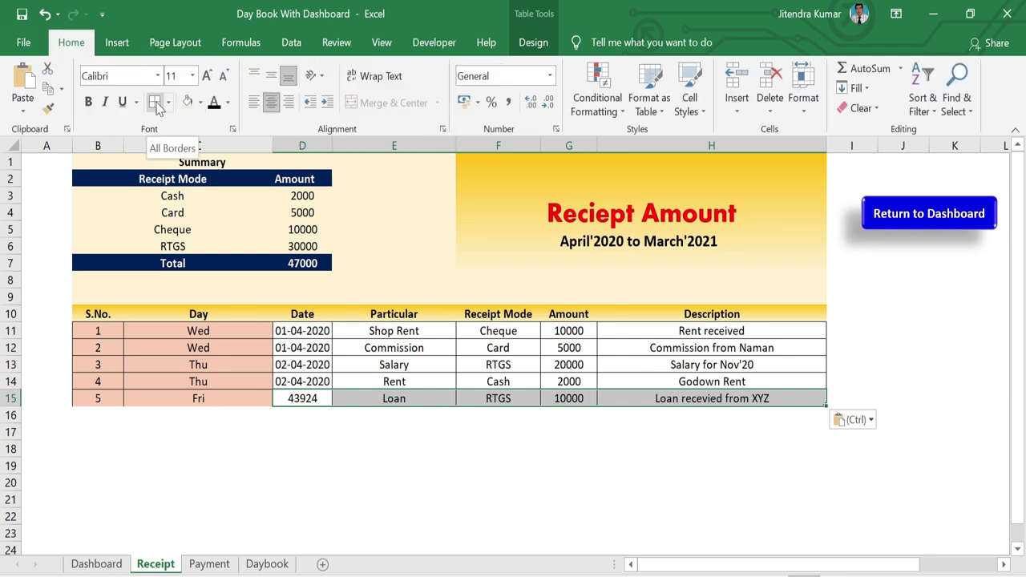
key(Escape)
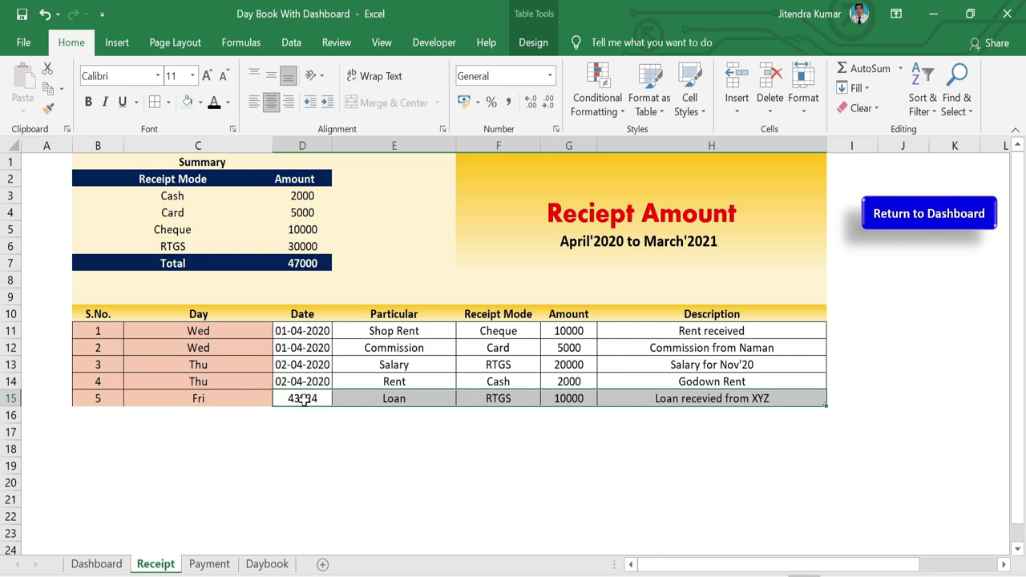
click(303, 401)
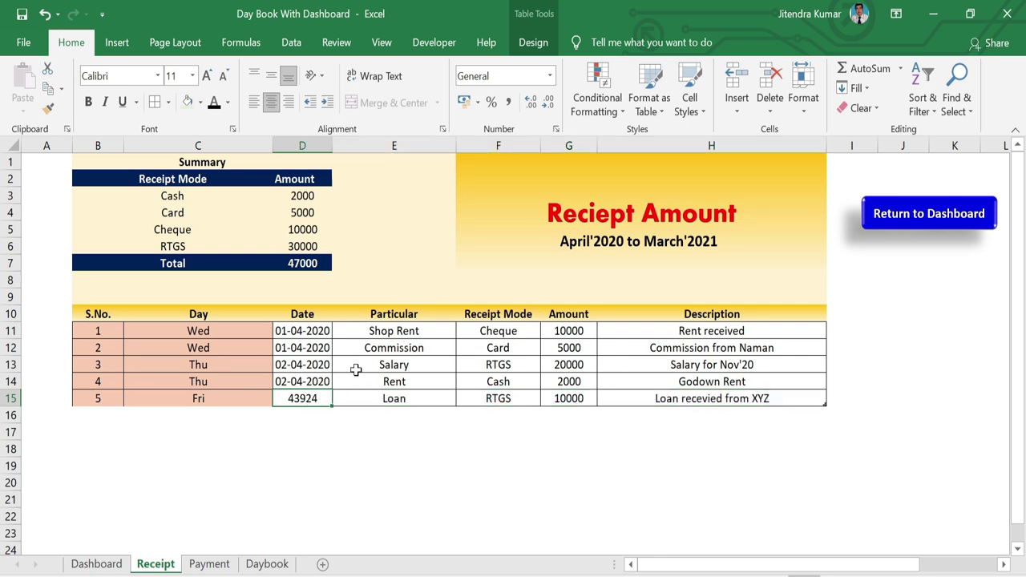
click(550, 75)
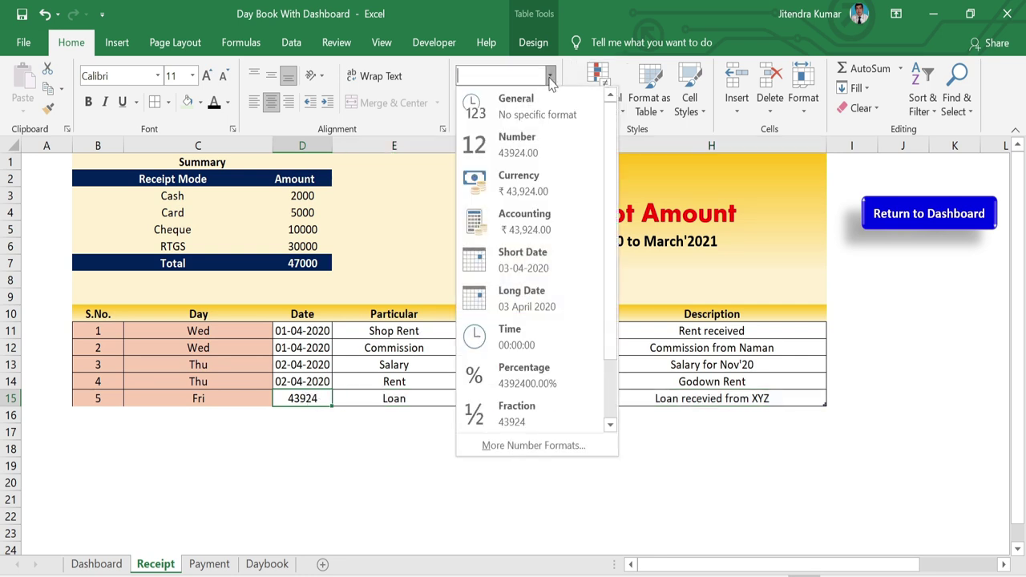
click(554, 268)
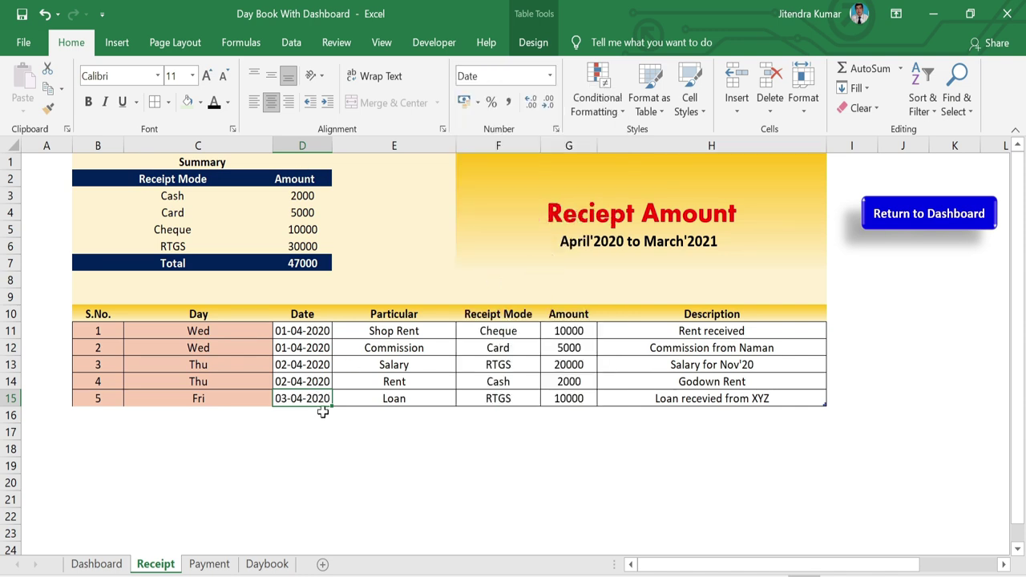
mouse_move(106, 400)
mouse_down()
mouse_move(212, 406)
mouse_move(216, 398)
mouse_up()
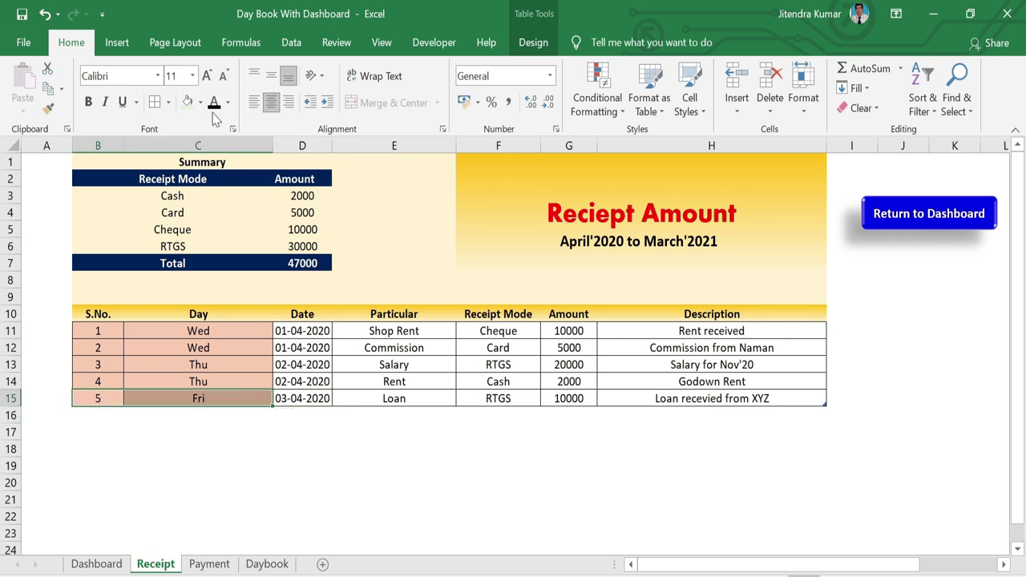
key(Right)
key(Right)
key(Right)
key(Right)
key(Right)
key(Right)
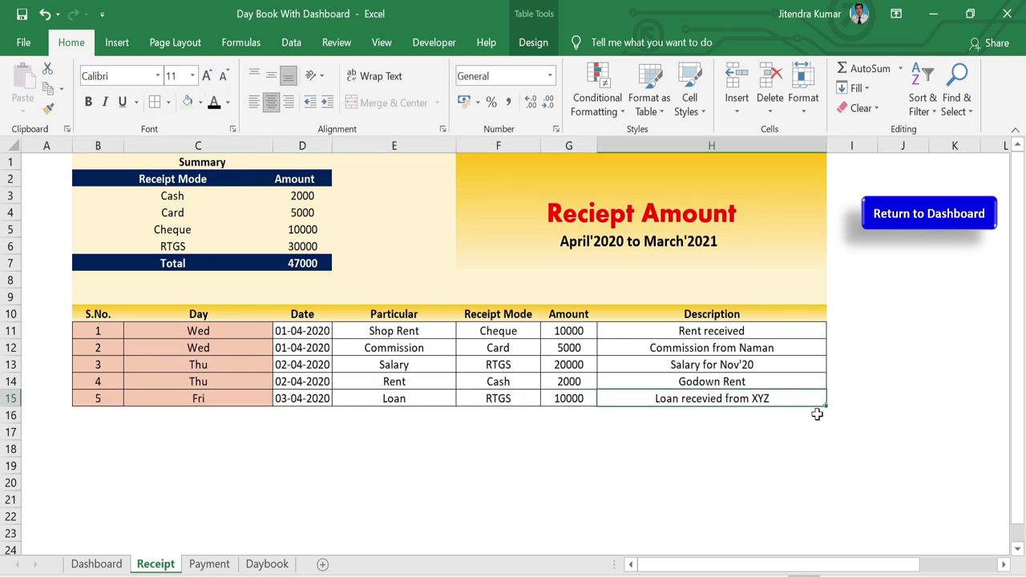
key(Right)
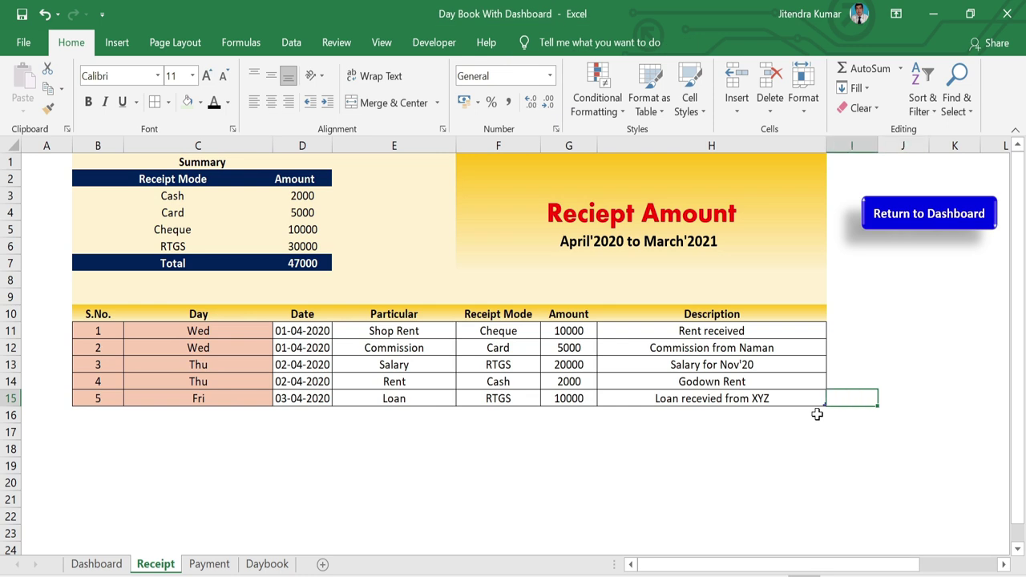
Turn off relative references, clear Dashboard cells B10:B14, select B10 and stop the Receipt macro recording
click(433, 44)
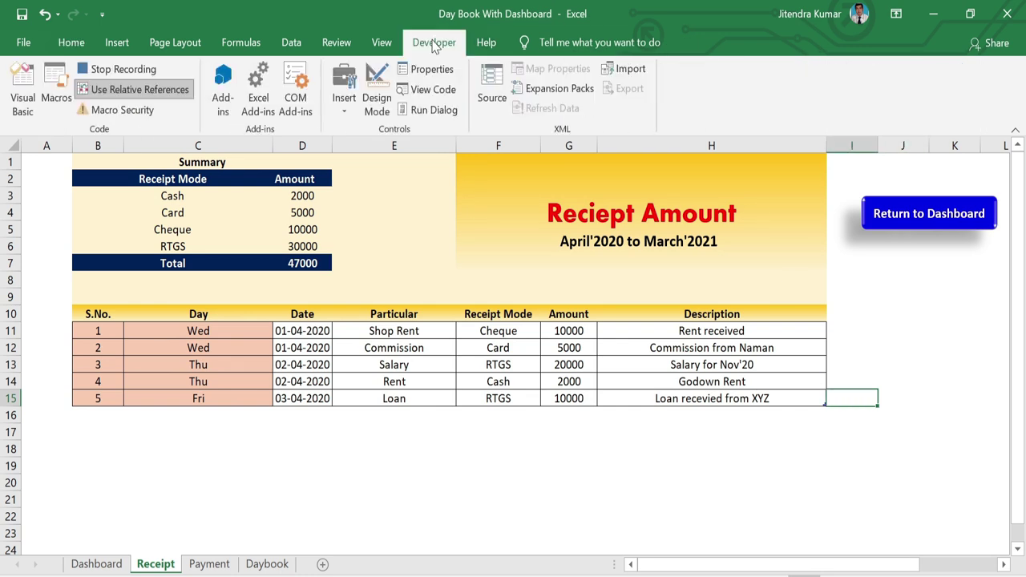
click(181, 87)
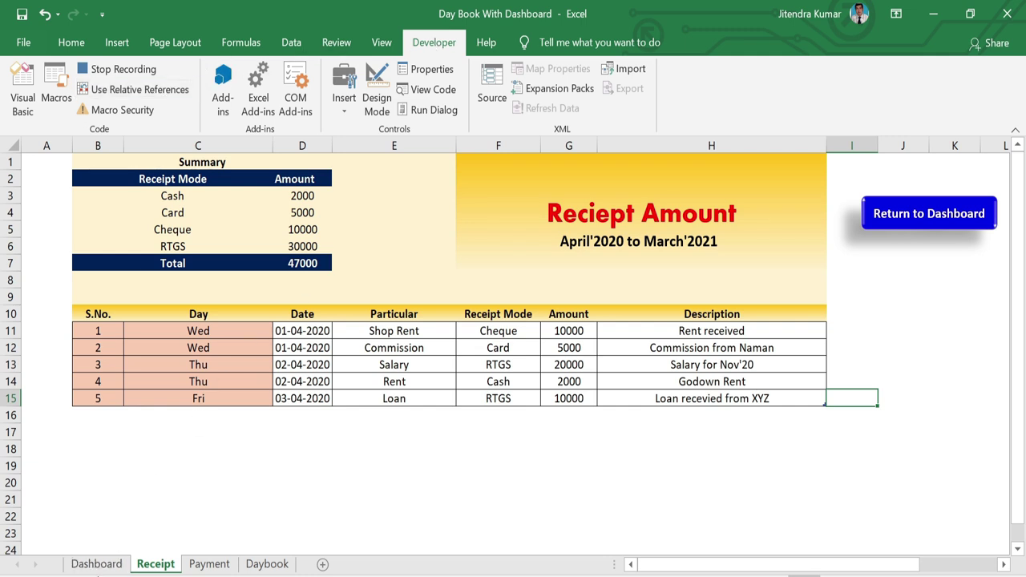
click(96, 564)
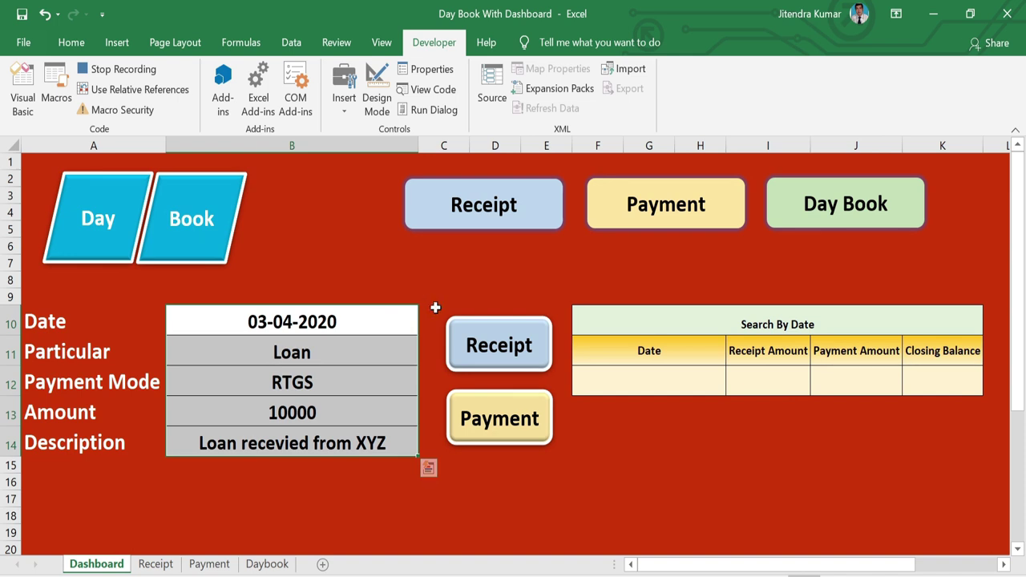
key(Delete)
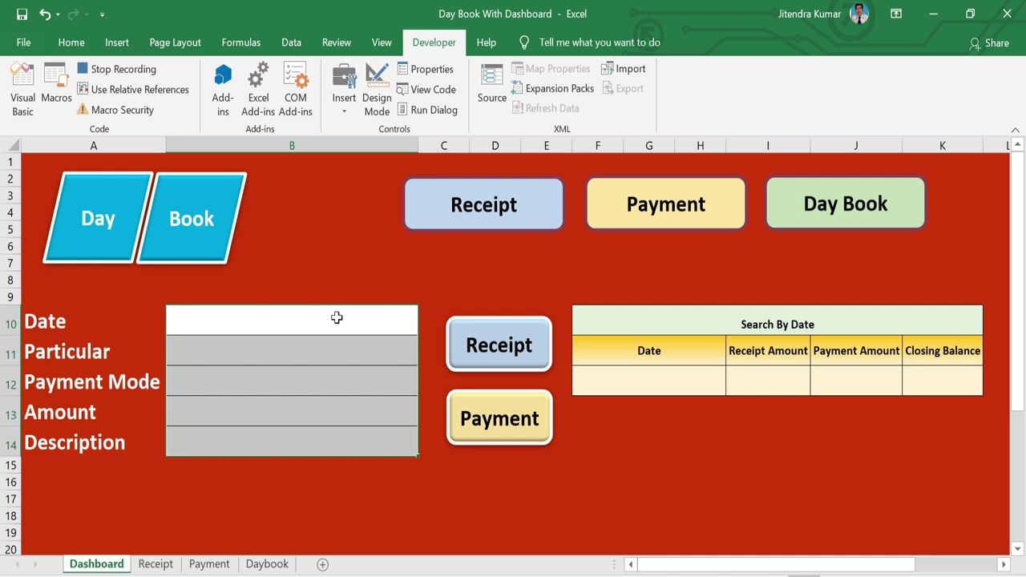
click(336, 318)
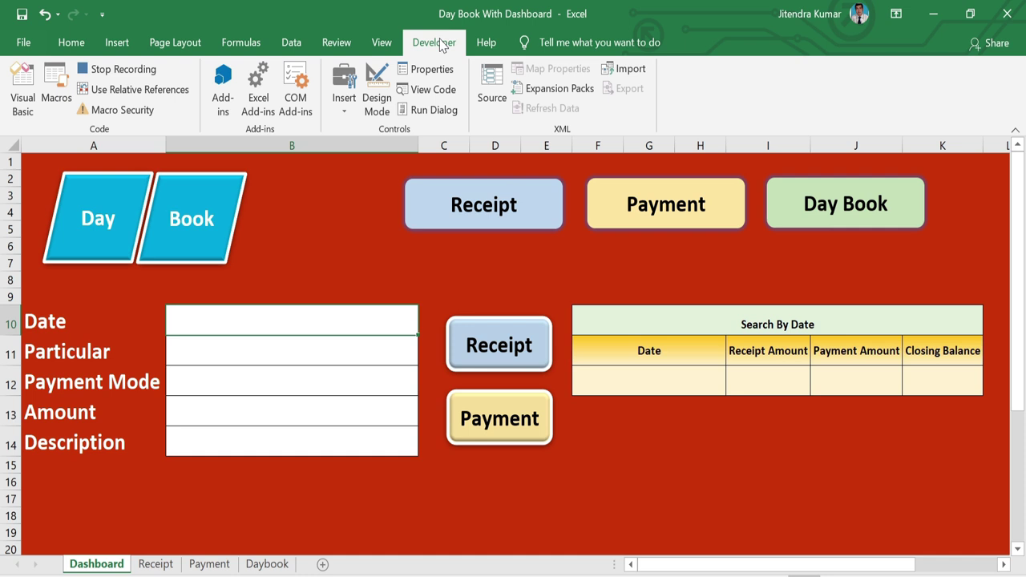
click(152, 69)
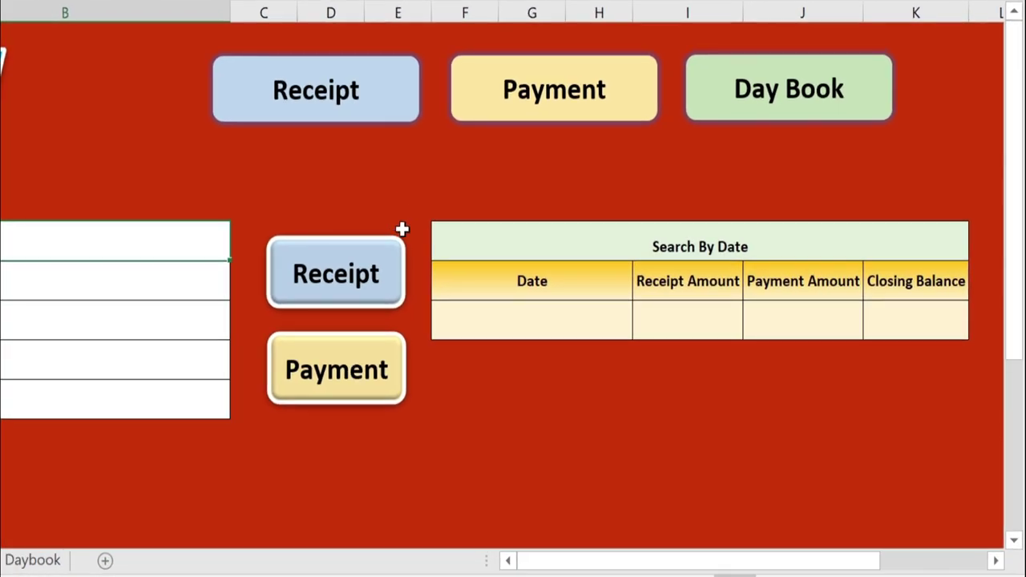
Assign the Receipt macro to the Receipt shape on the Dashboard
right_click(381, 267)
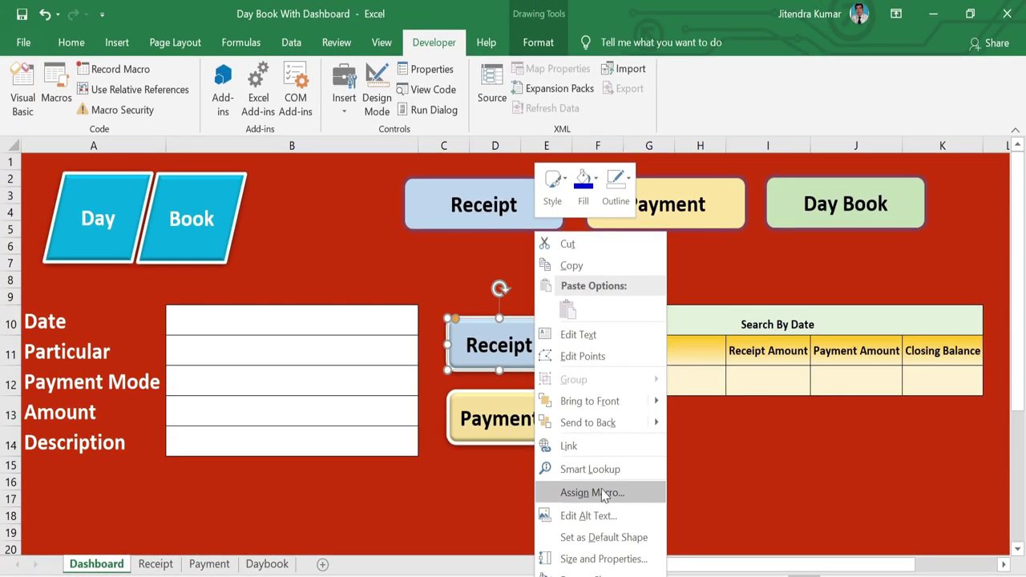
click(472, 469)
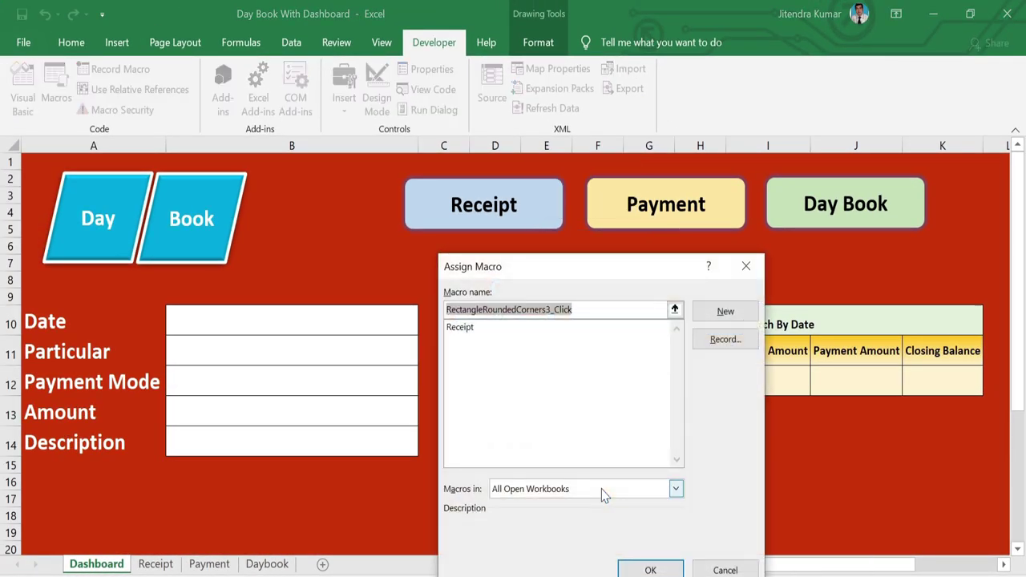
drag(622, 279, 627, 192)
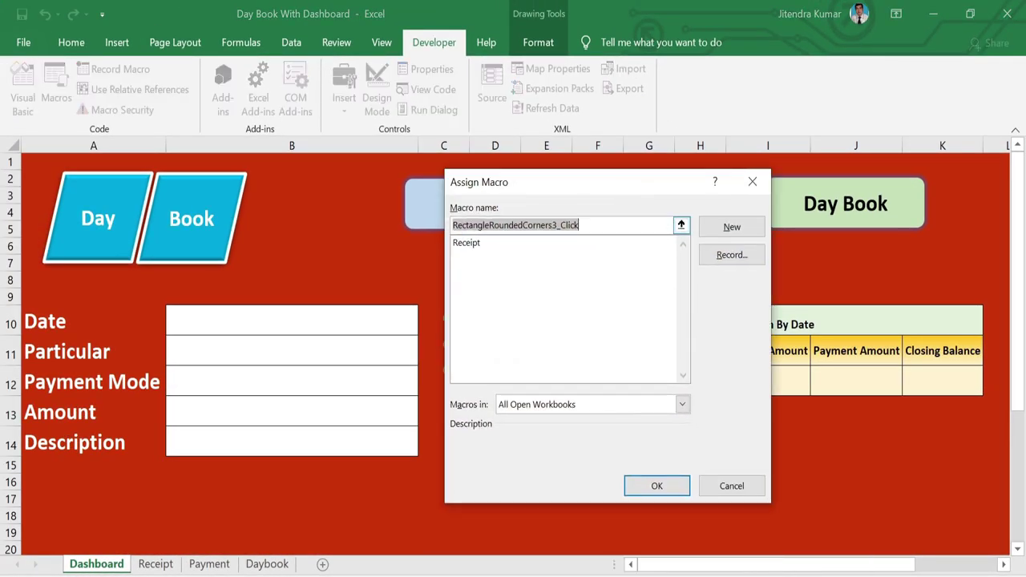
click(481, 245)
click(662, 486)
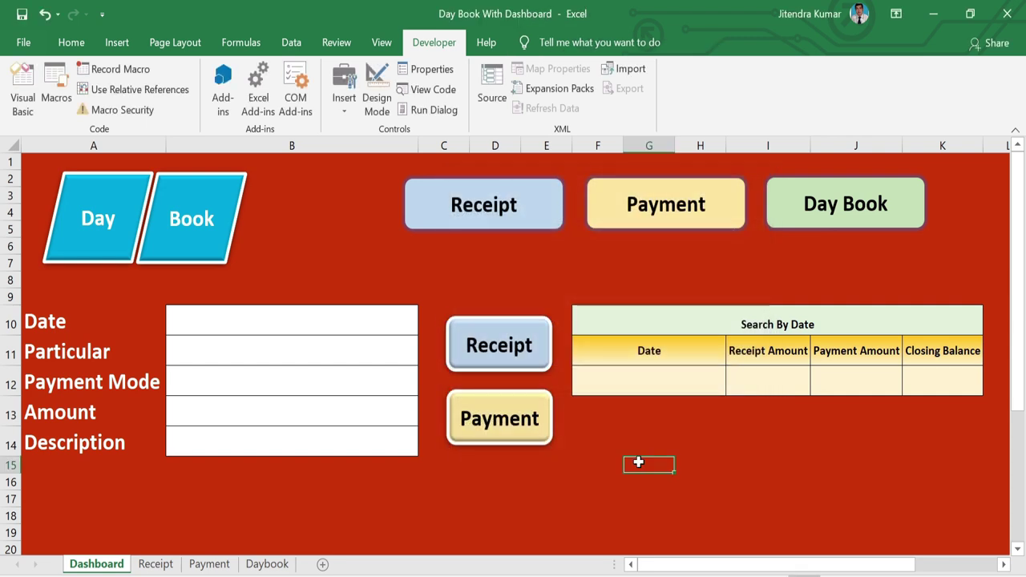
Enter 03-04-2020, Petrol Expenses, RTGS, 1000 and 'Petrol expenses received' into form cells B10 to B14
click(327, 326)
text(03/42020)
key(Return)
text(Petrol Expenses)
key(Return)
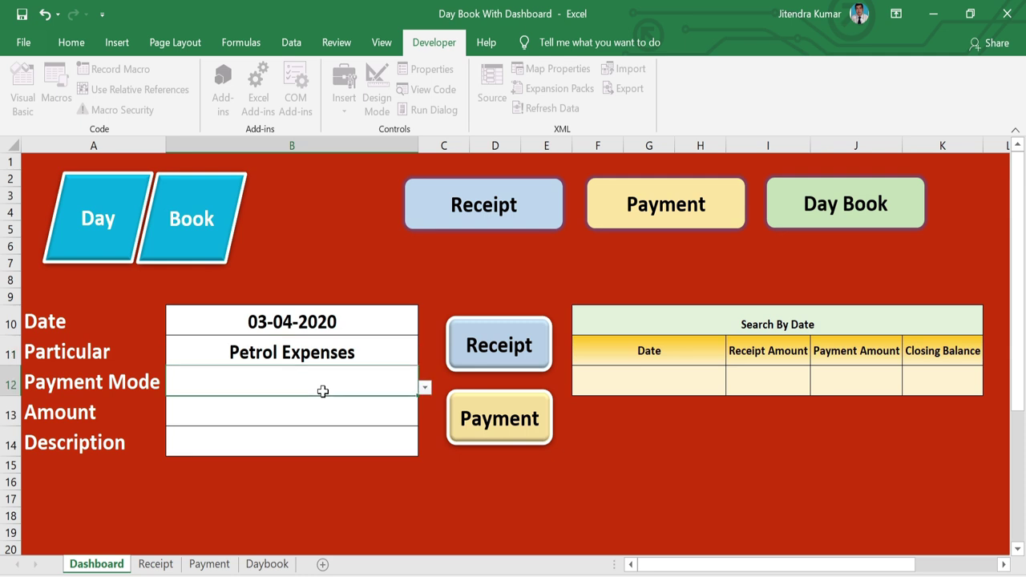
click(424, 389)
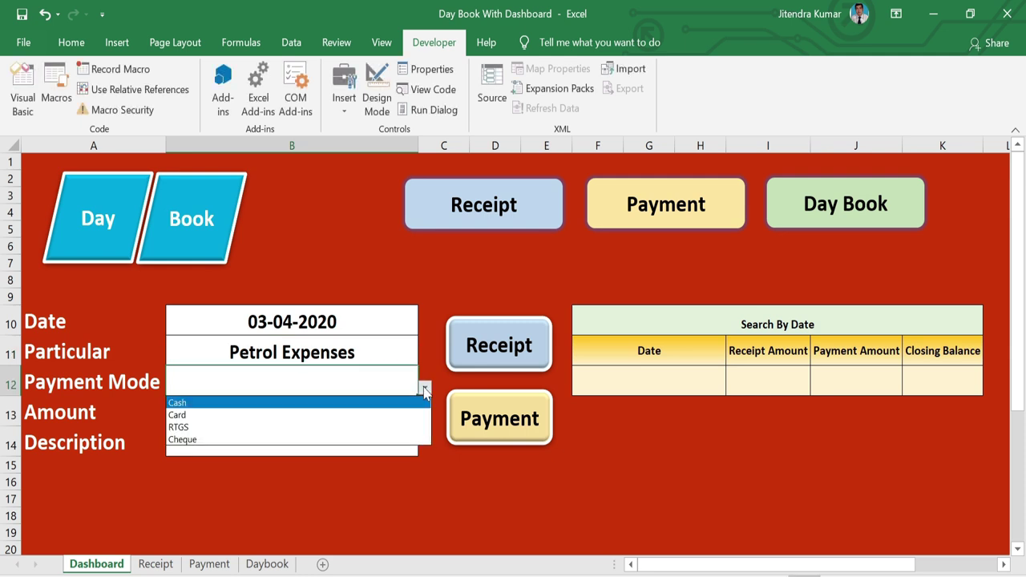
click(310, 429)
click(271, 412)
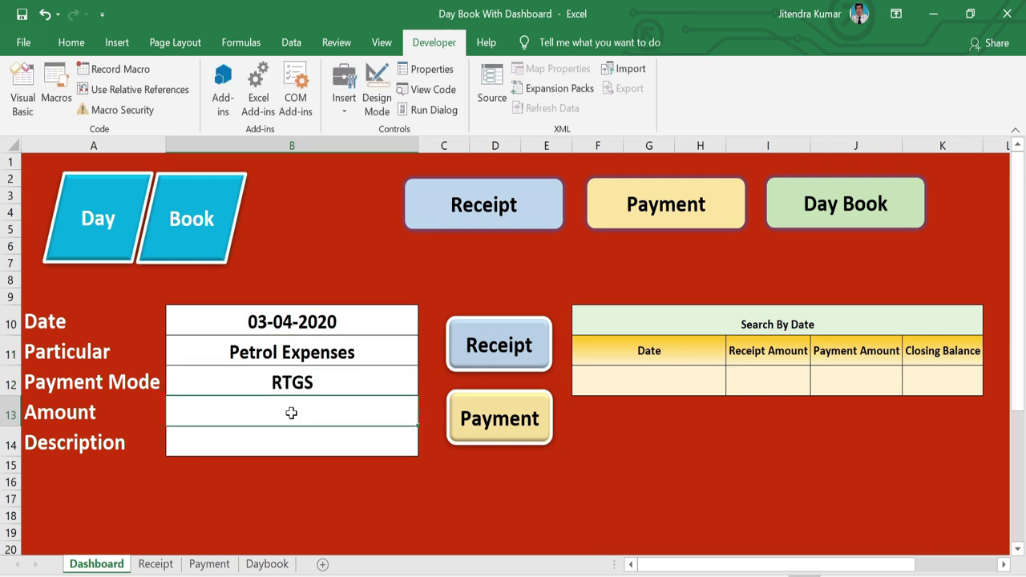
text(1000)
click(339, 442)
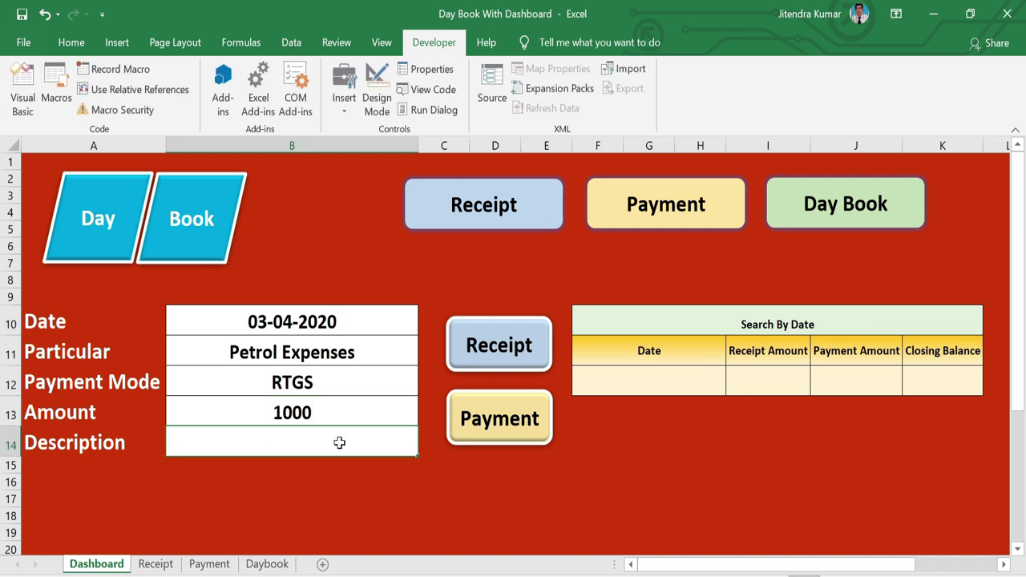
text(Petrol expenses received)
key(Return)
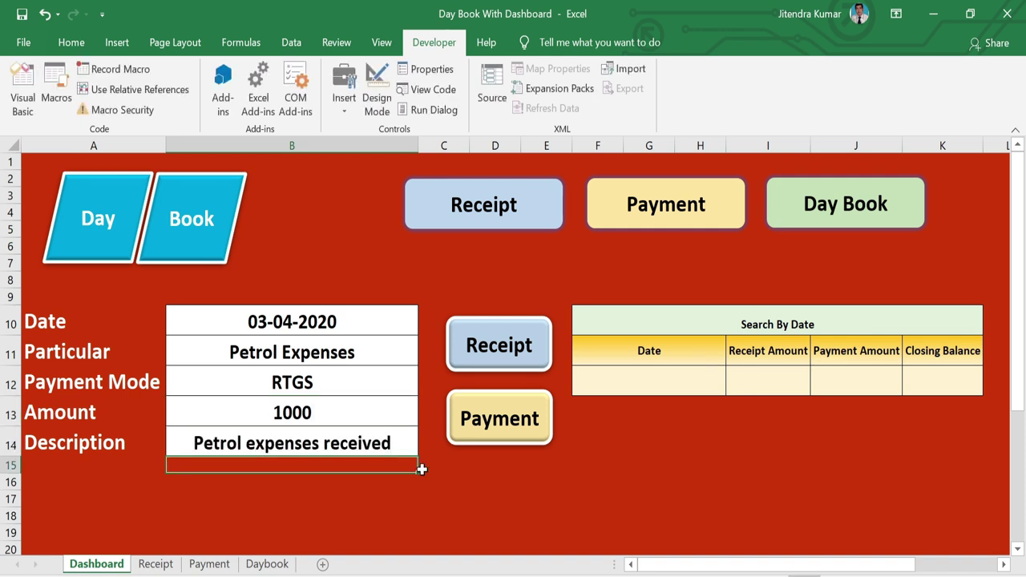
Record a new macro named Payment, stored in This Workbook
click(144, 71)
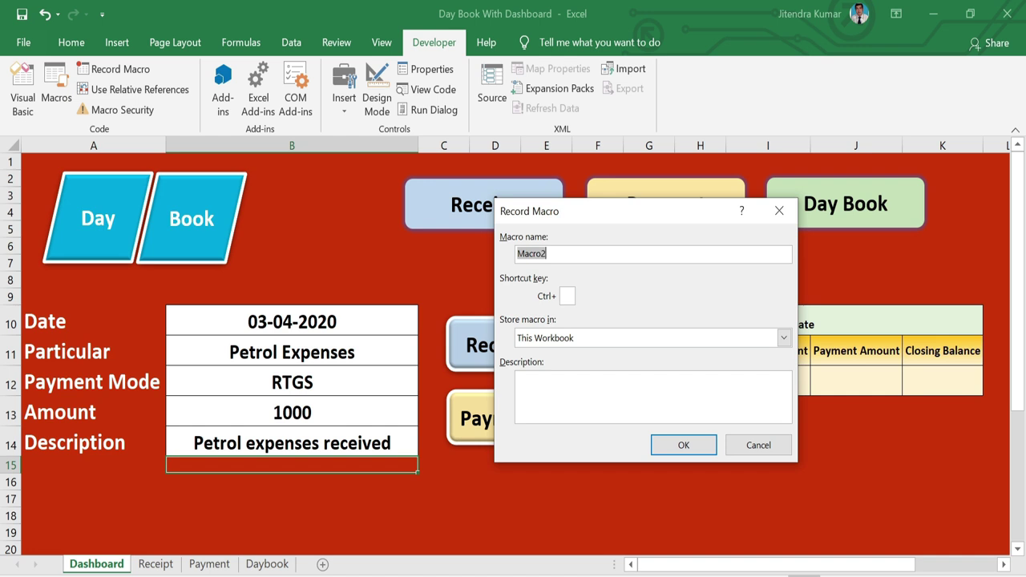
text(Payment)
click(682, 445)
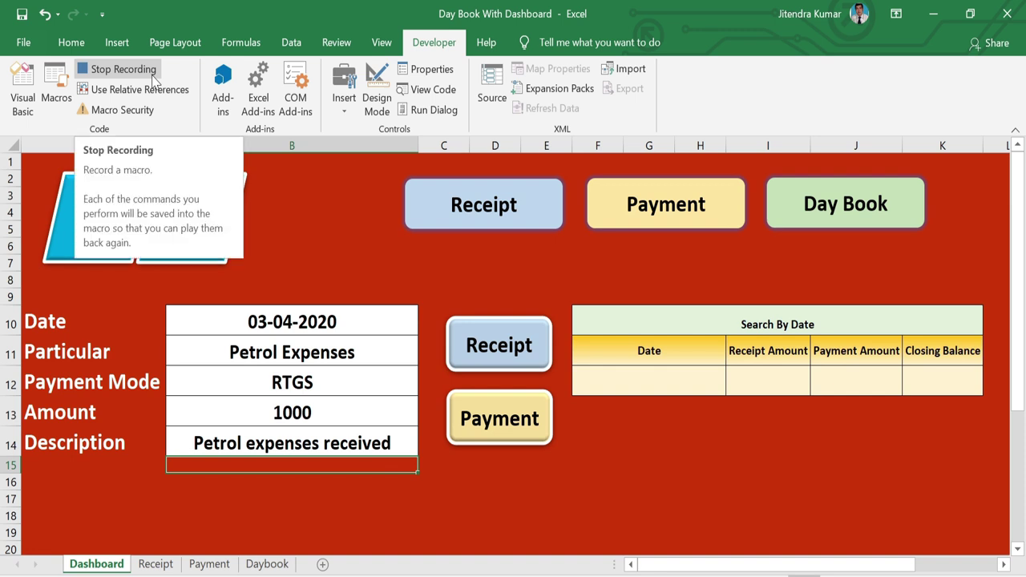
Copy the form values B10:B14 and jump to the last filled Date row of the Payment table
click(390, 321)
drag(390, 321, 374, 440)
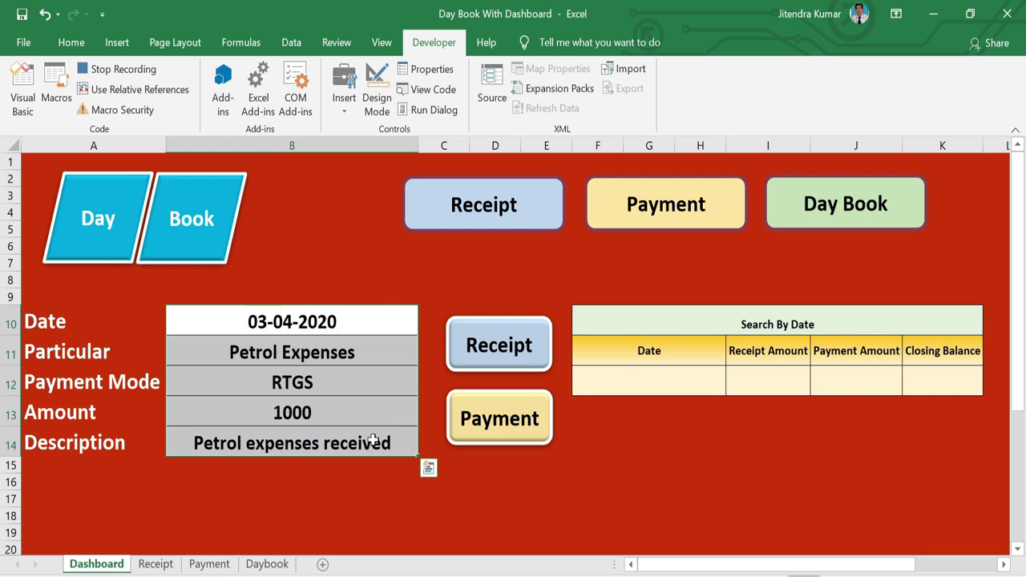
key(ctrl+c)
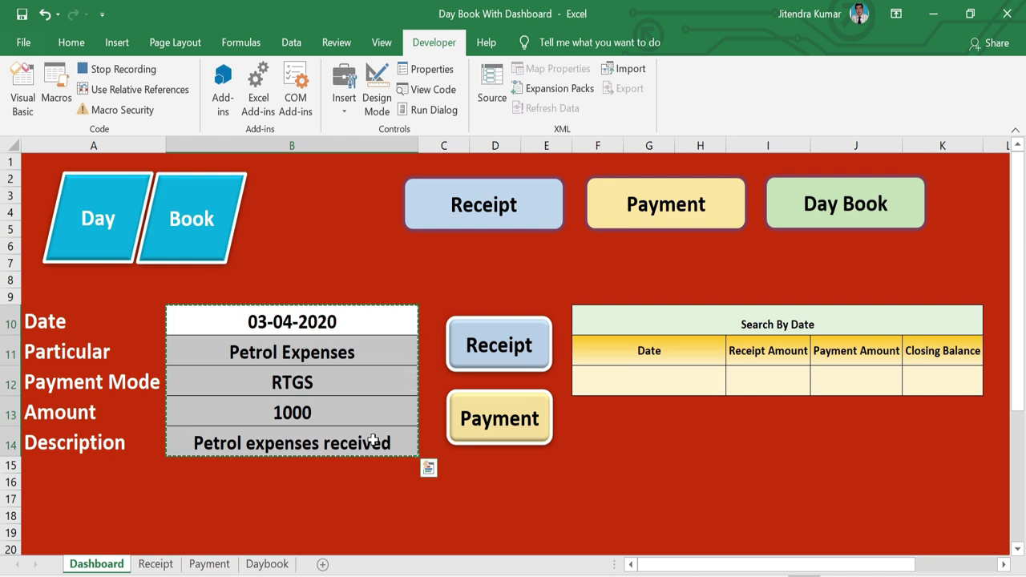
click(211, 565)
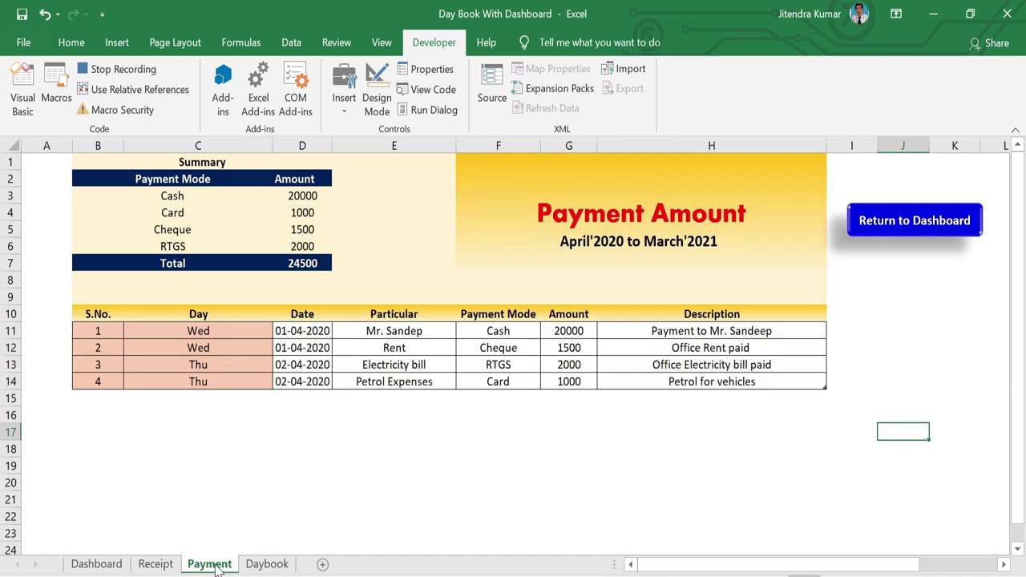
click(305, 315)
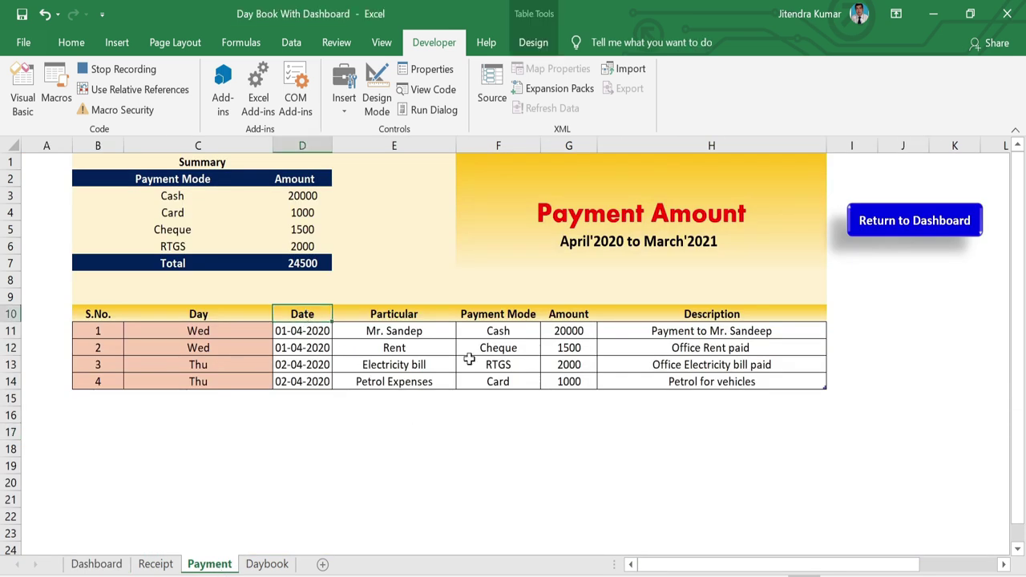
key(ctrl+Down)
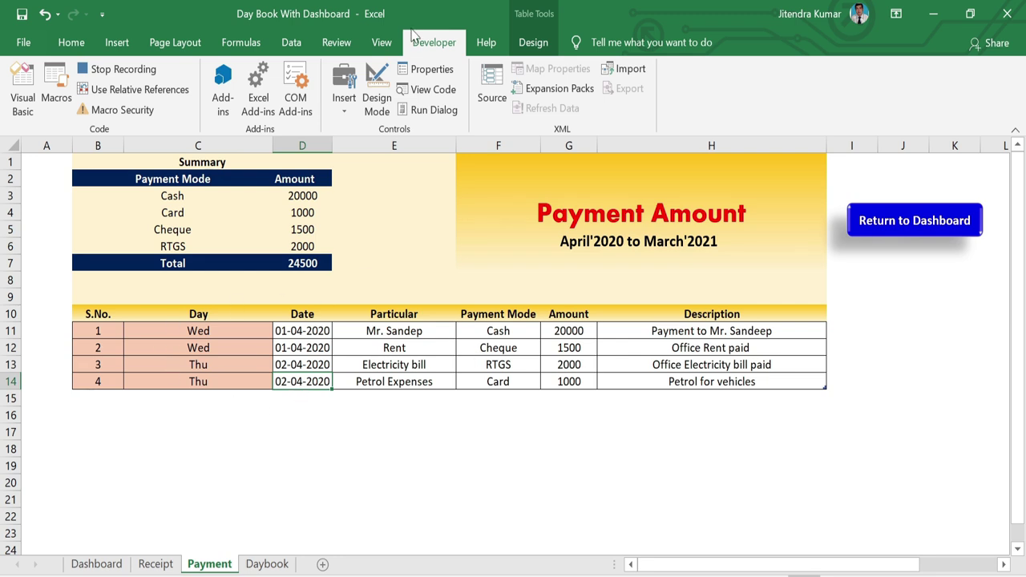
With relative references on, paste the values transposed into the next empty Payment row
click(171, 94)
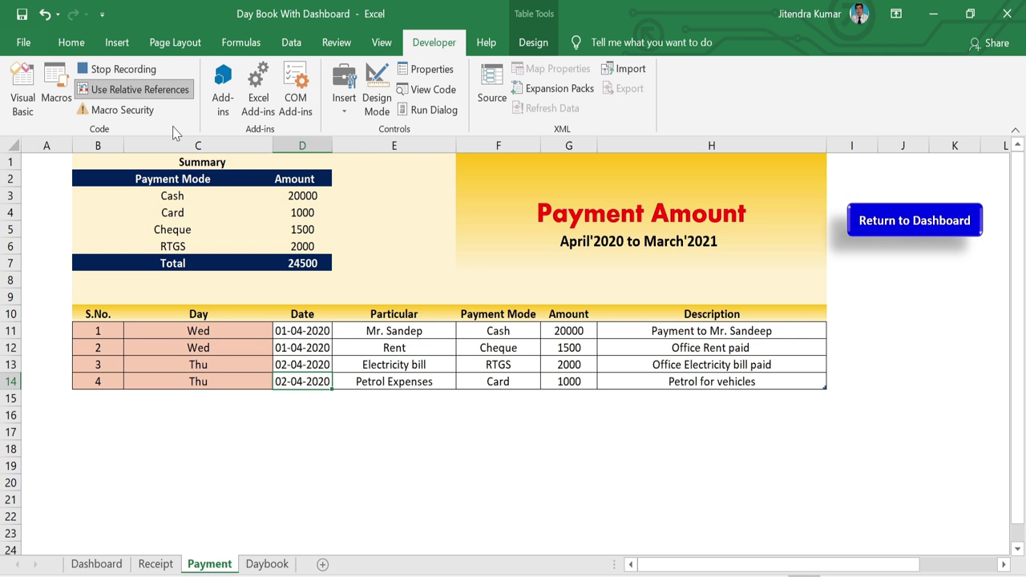
key(Down)
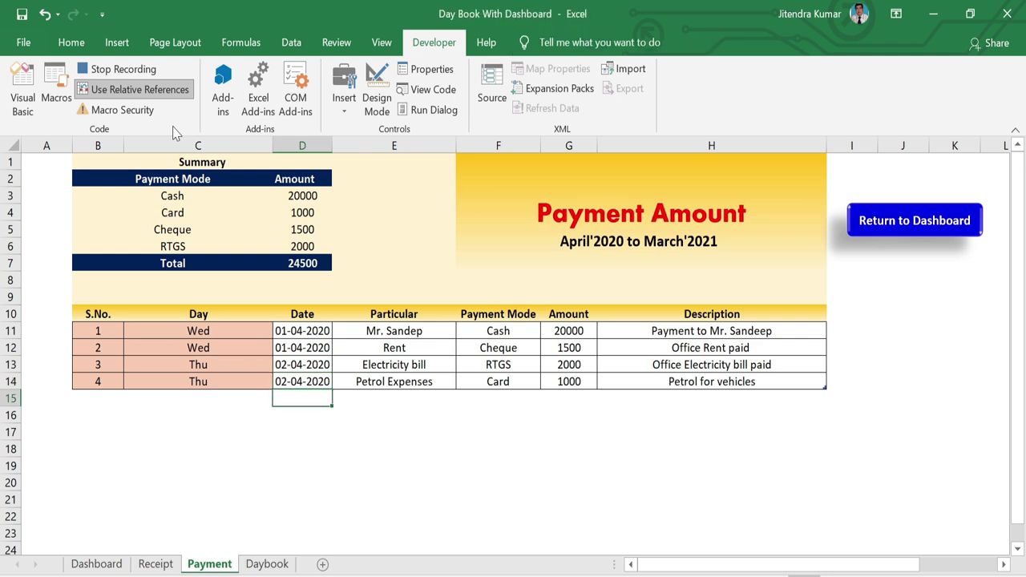
key(ctrl+alt+v)
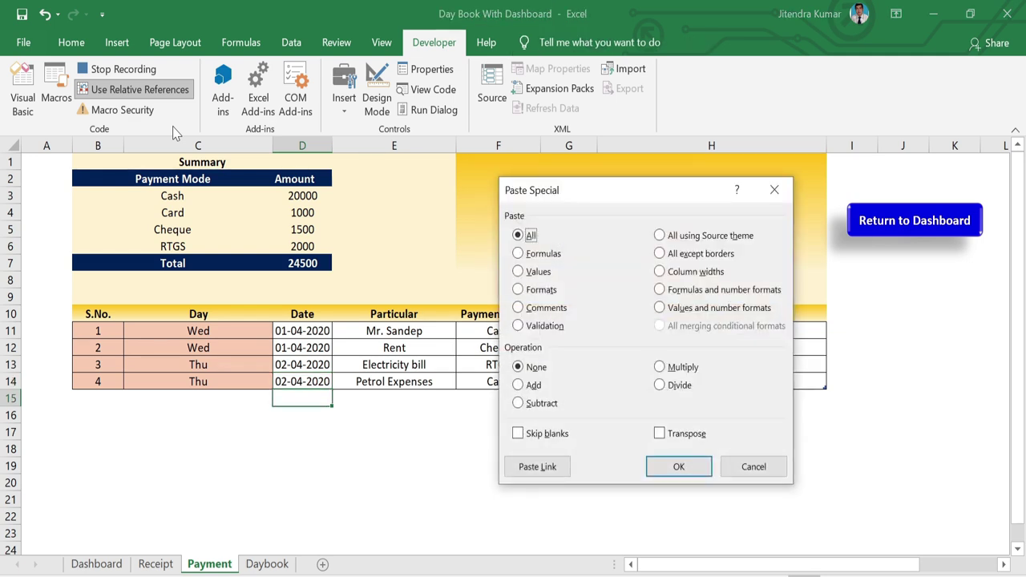
click(519, 273)
click(660, 434)
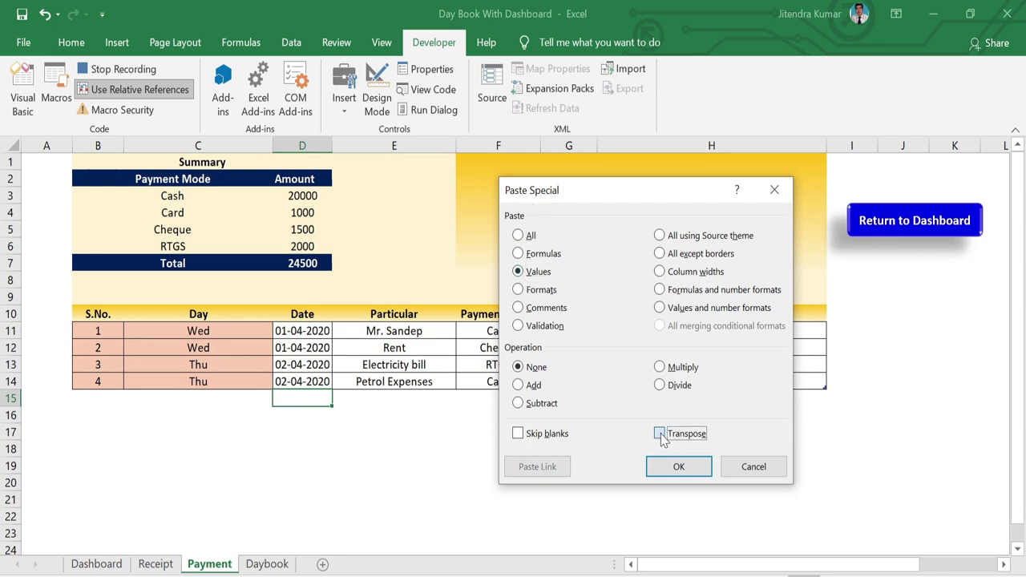
click(678, 467)
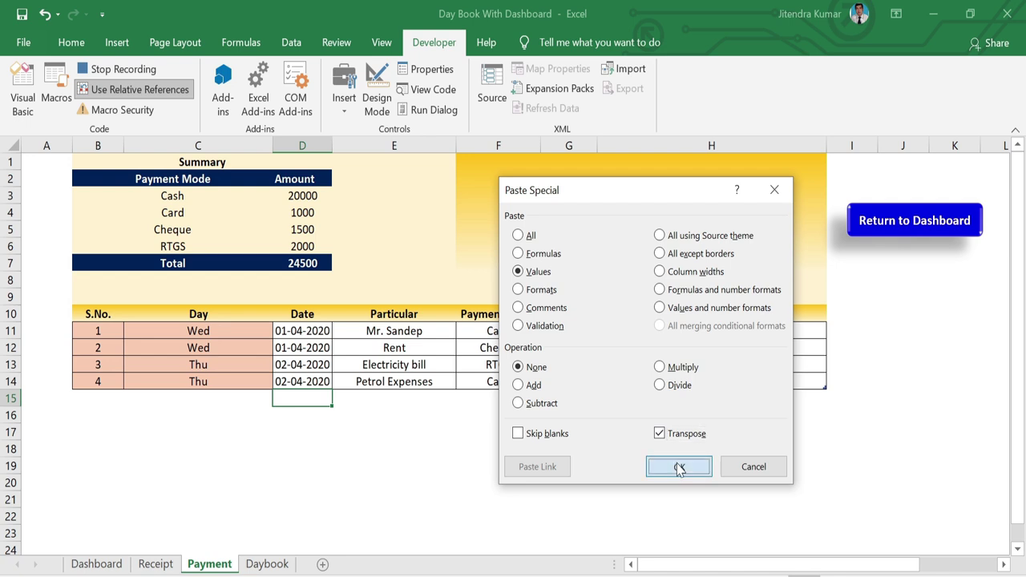
click(73, 44)
key(Escape)
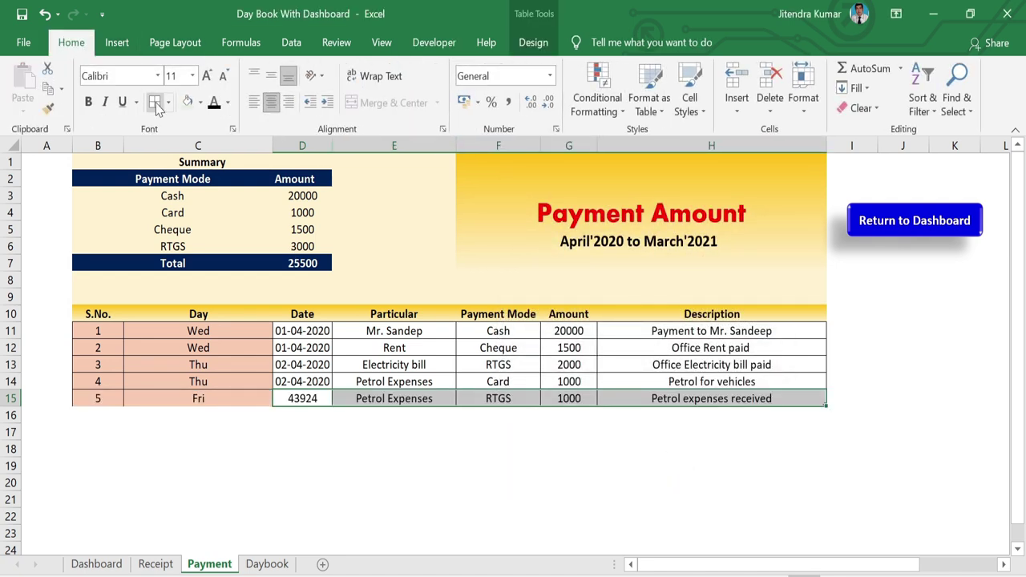
Format Payment cell D15 as Short Date so it reads 03-04-2020
click(315, 396)
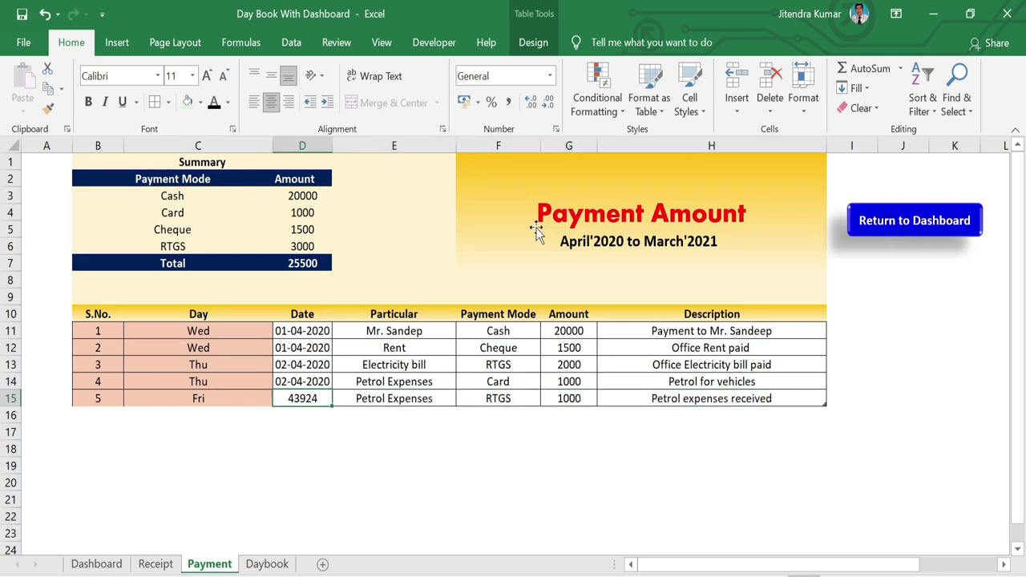
click(550, 76)
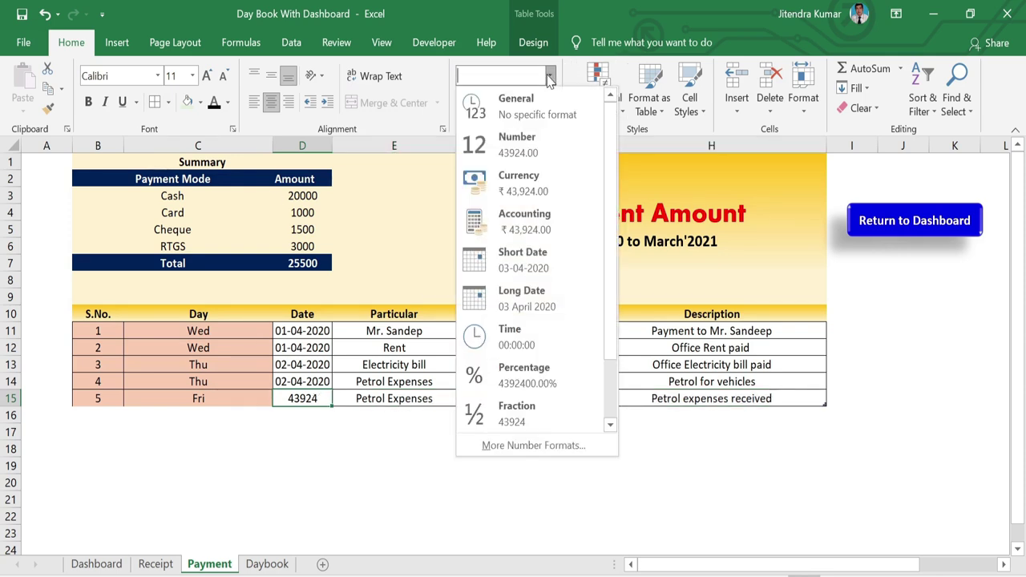
click(543, 261)
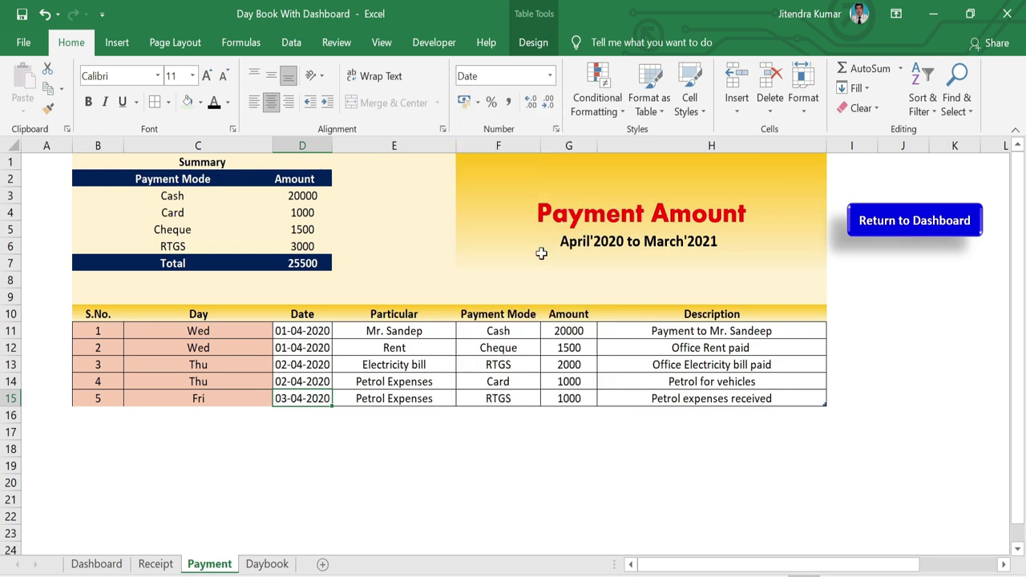
click(177, 401)
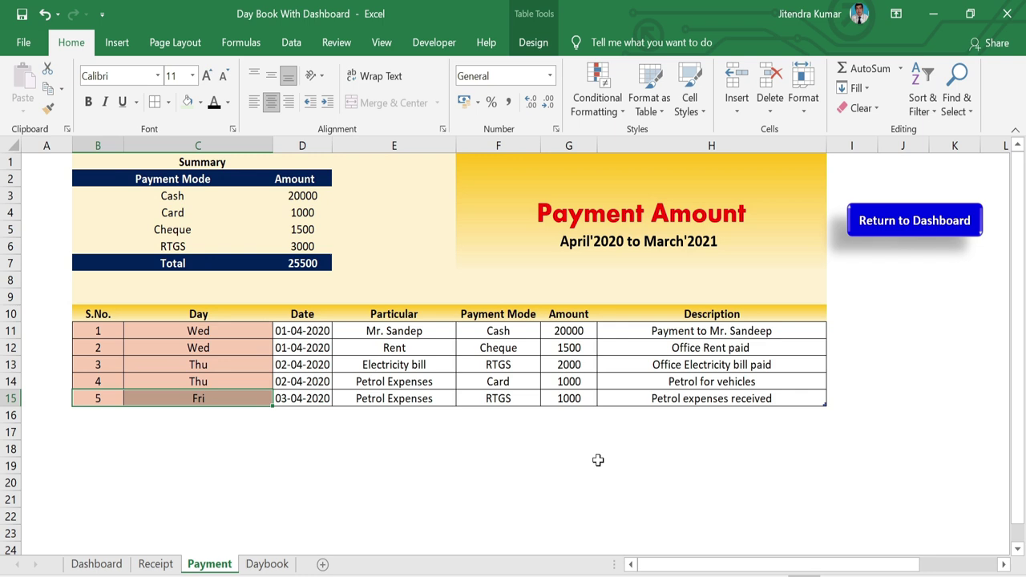
click(847, 399)
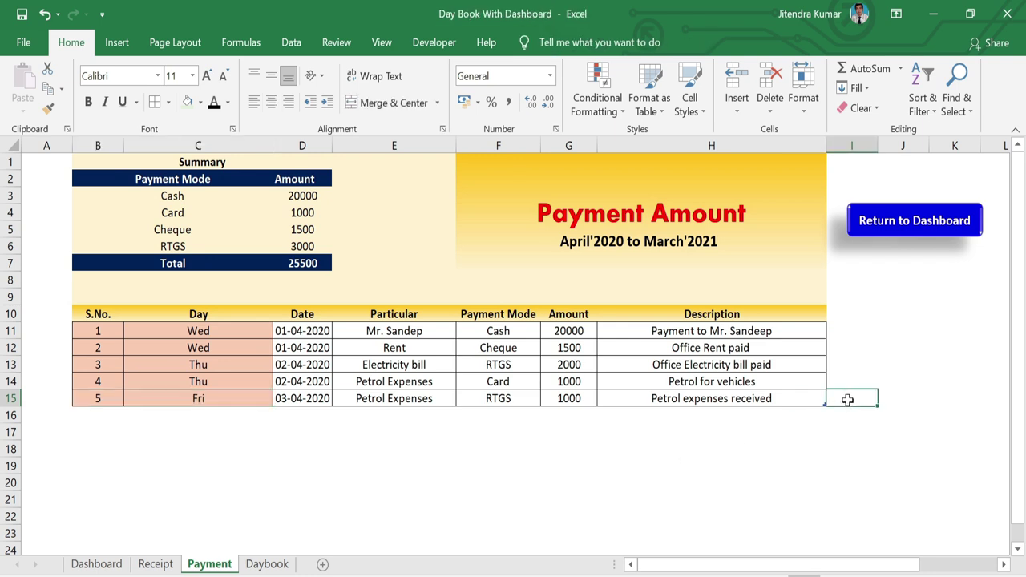
Turn off relative references, clear Dashboard cells B10:B14 and stop the Payment macro recording
click(433, 43)
click(175, 94)
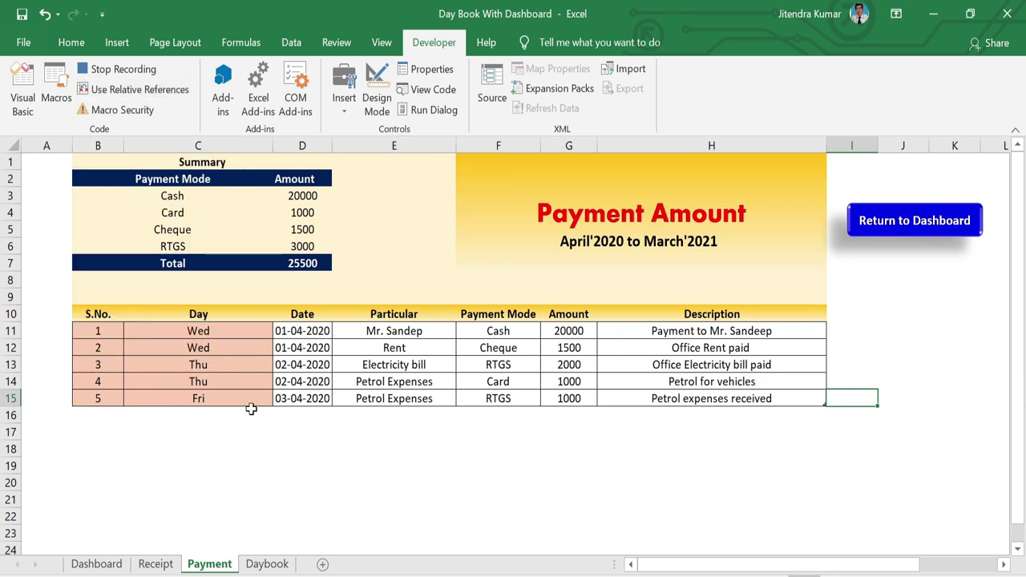
click(110, 565)
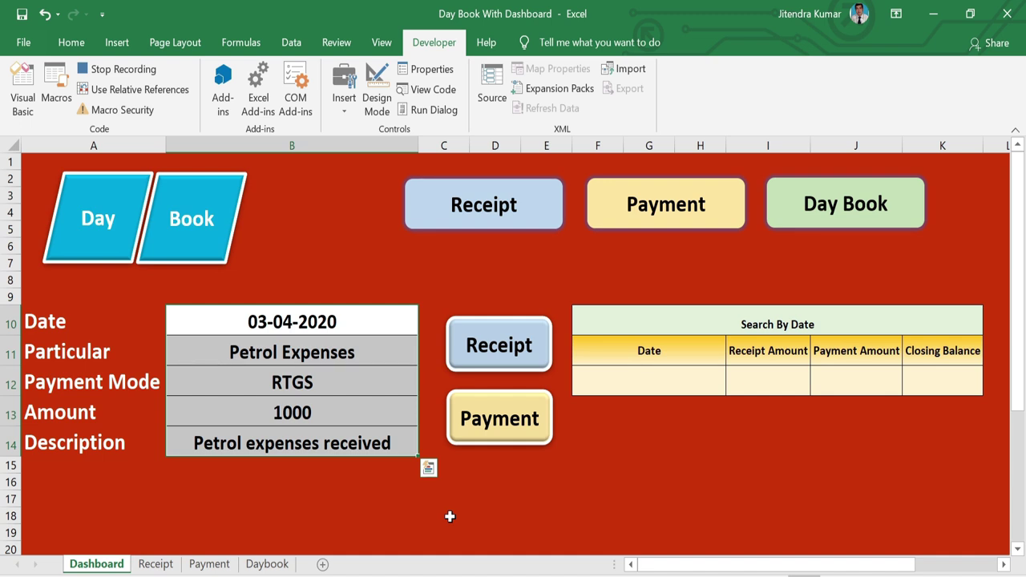
key(Delete)
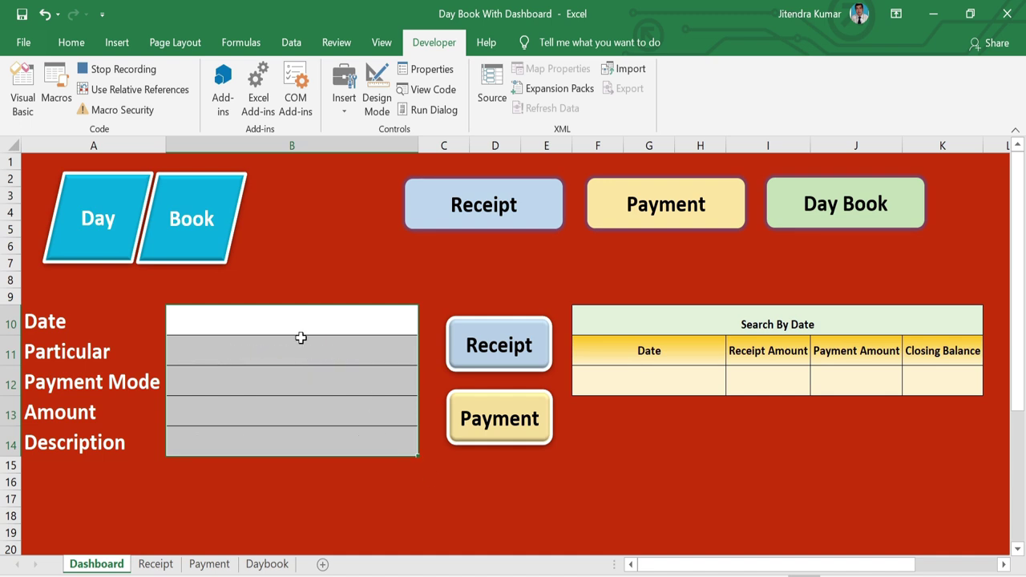
click(297, 325)
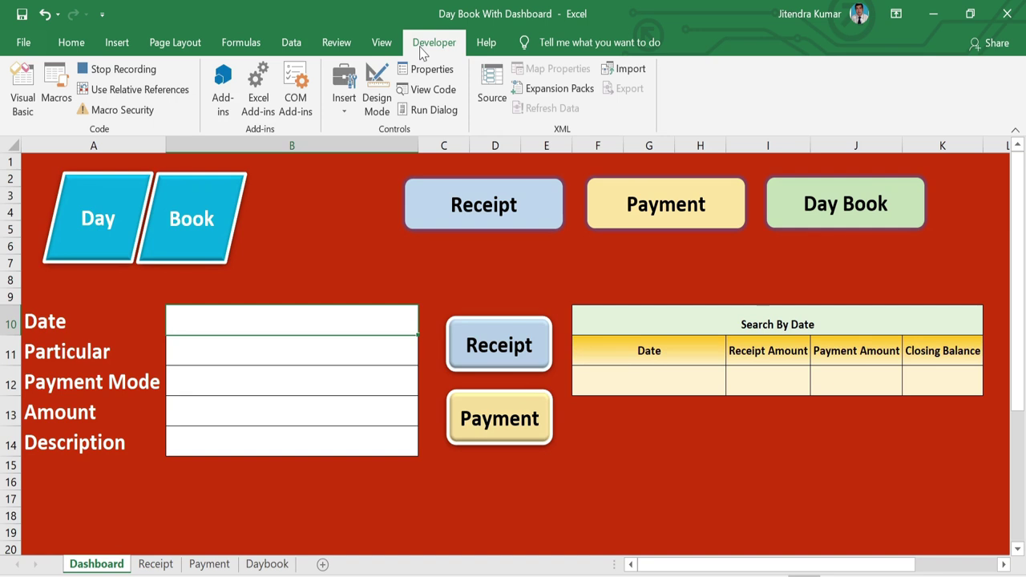
click(145, 75)
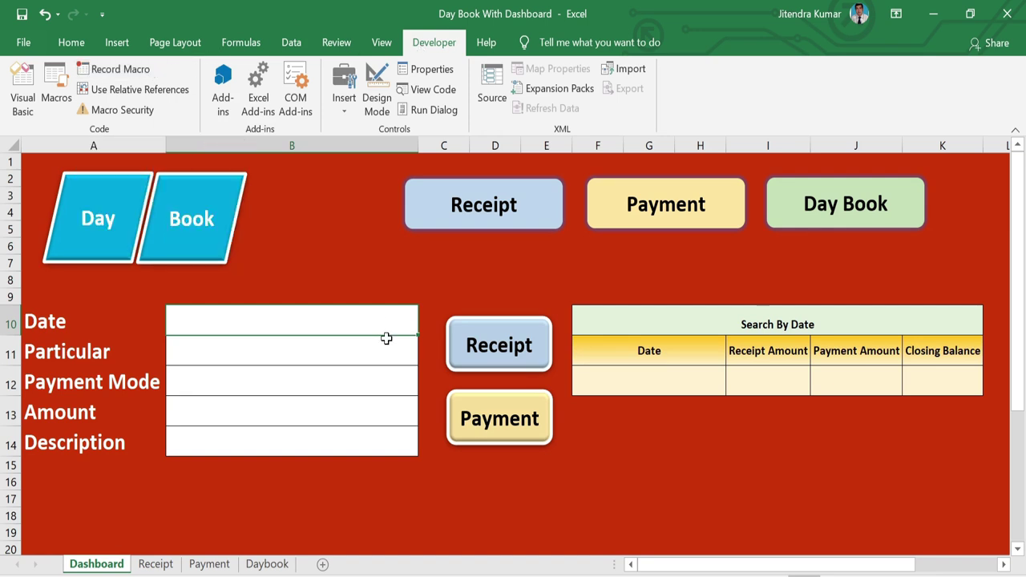
Assign the Payment macro to the Payment shape on the Dashboard
click(486, 281)
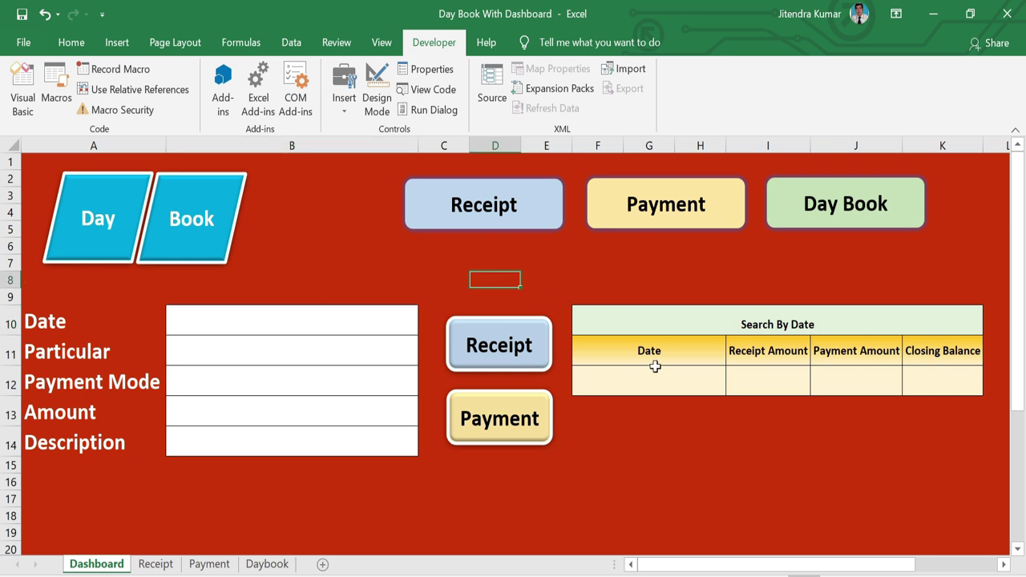
ctrl+click(548, 414)
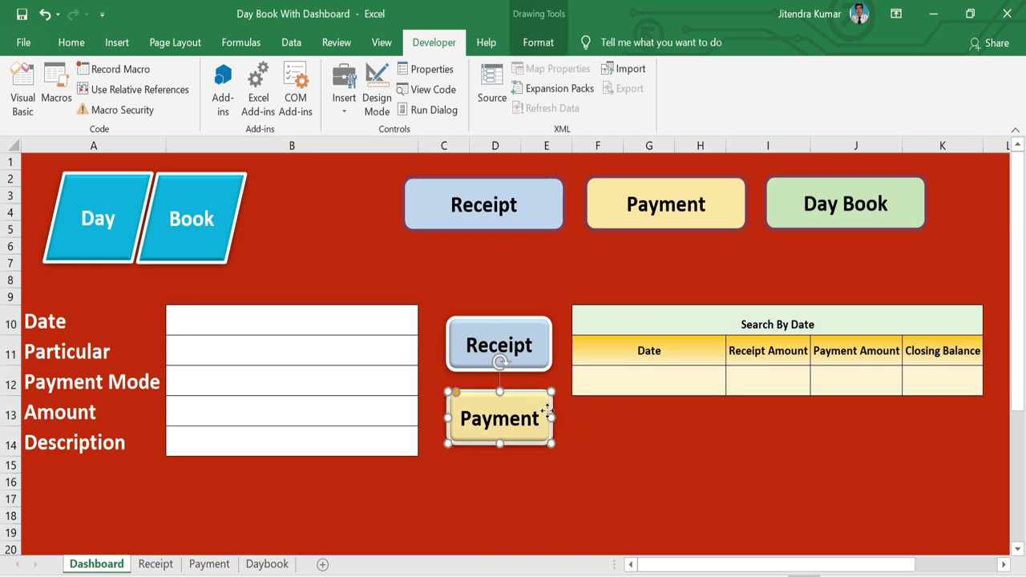
right_click(548, 417)
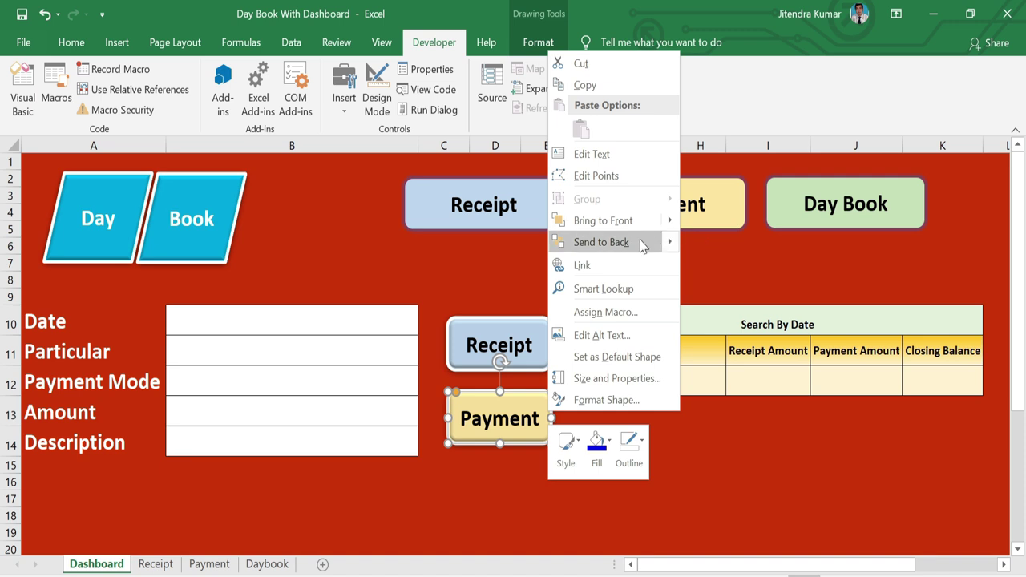
click(613, 312)
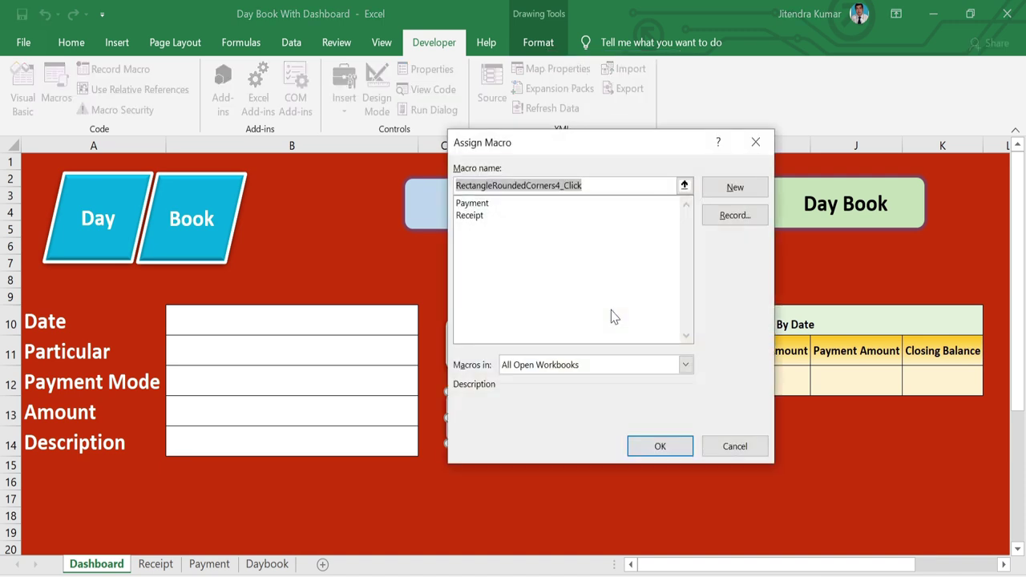
click(488, 205)
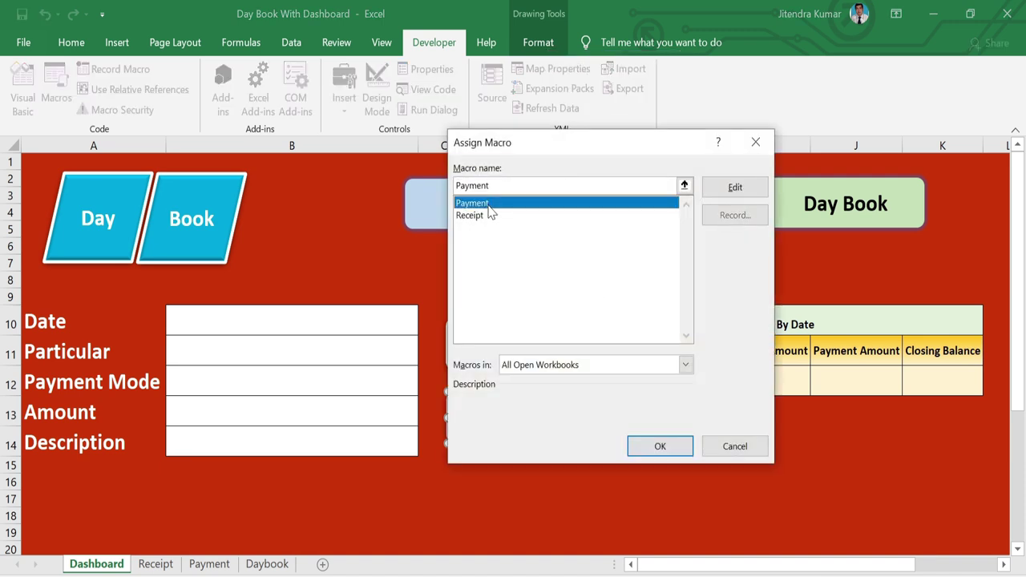
click(665, 446)
click(665, 445)
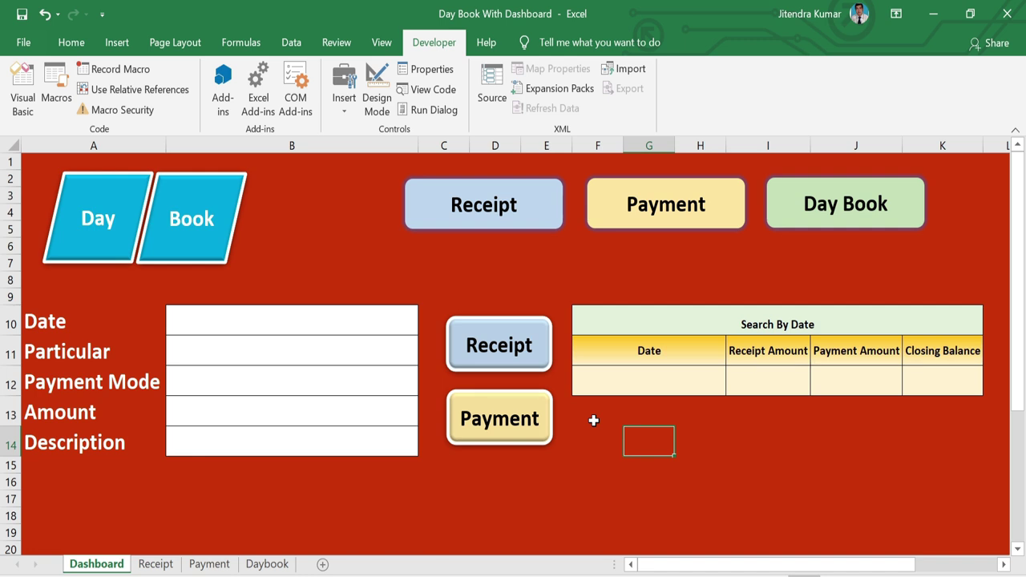
Enter the date 03-04-2020 in B10 and Shop Rent as the particular in B11
click(338, 325)
text(3/4/)
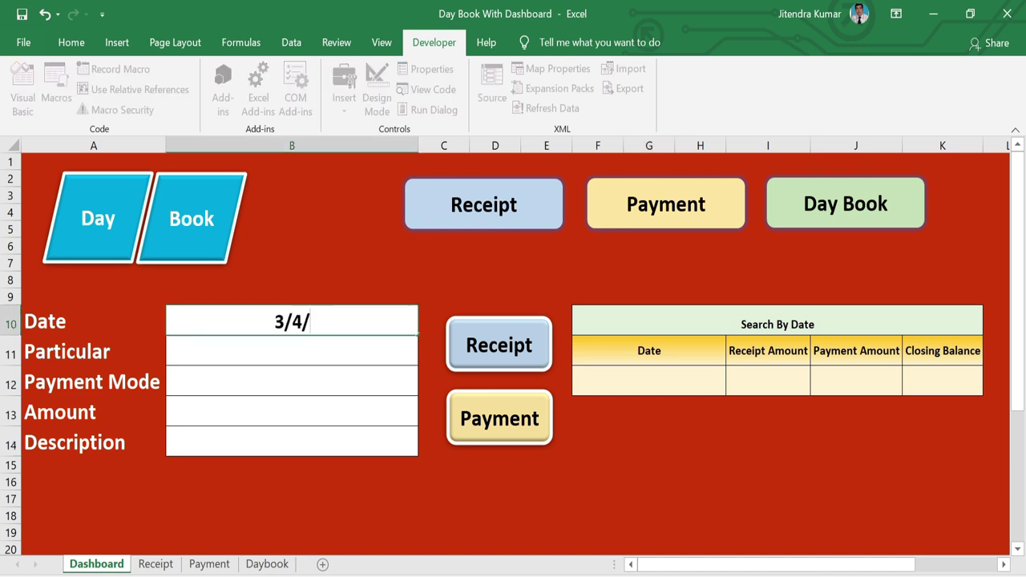
text(200)
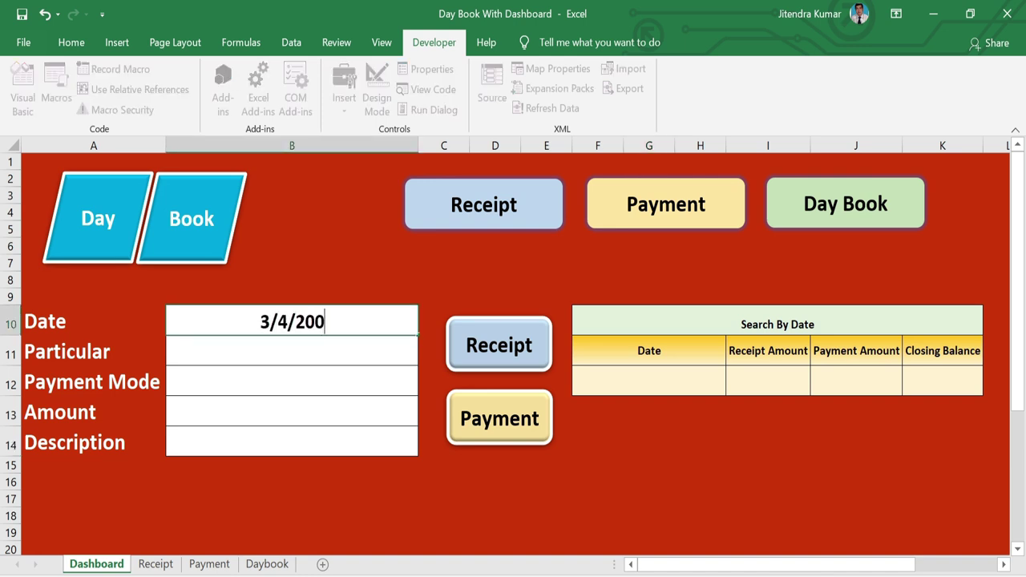
key(BackSpace)
text(20)
key(Return)
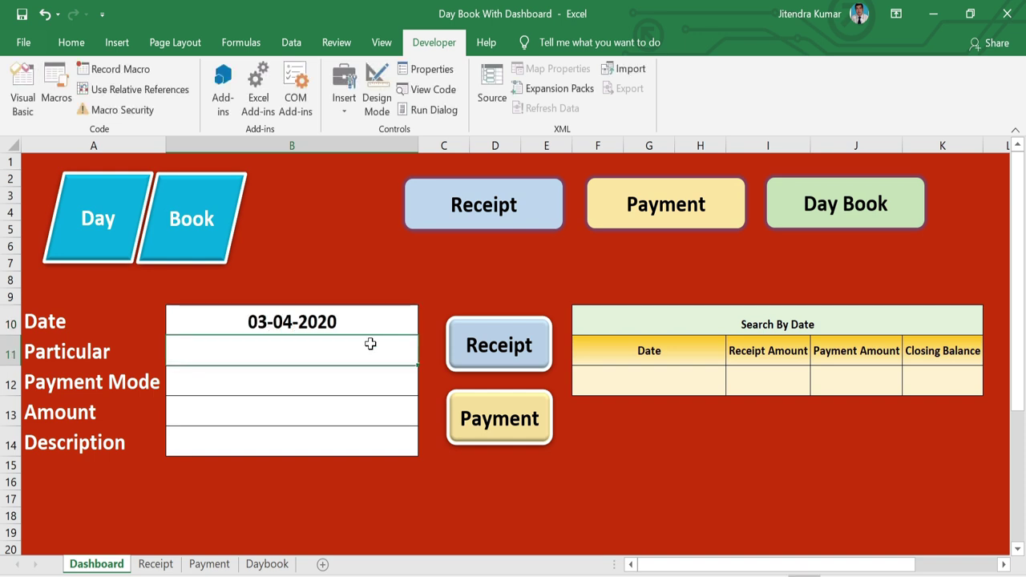
text(Shop)
key(BackSpace)
key(BackSpace)
text(op Rent)
Choose Cheque as payment mode, enter amount 5000 and a 'Shop rent received' description
click(348, 387)
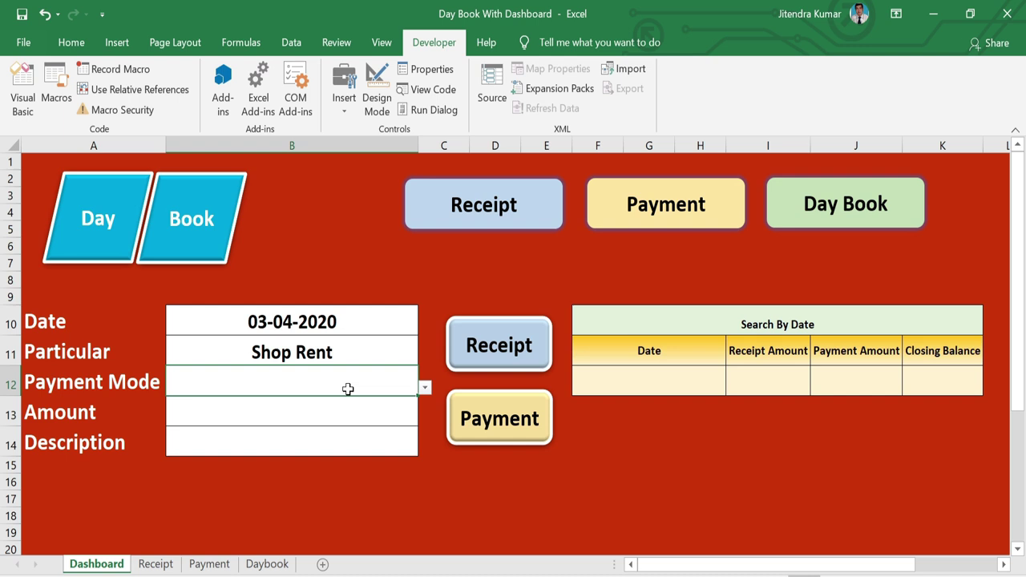
click(425, 387)
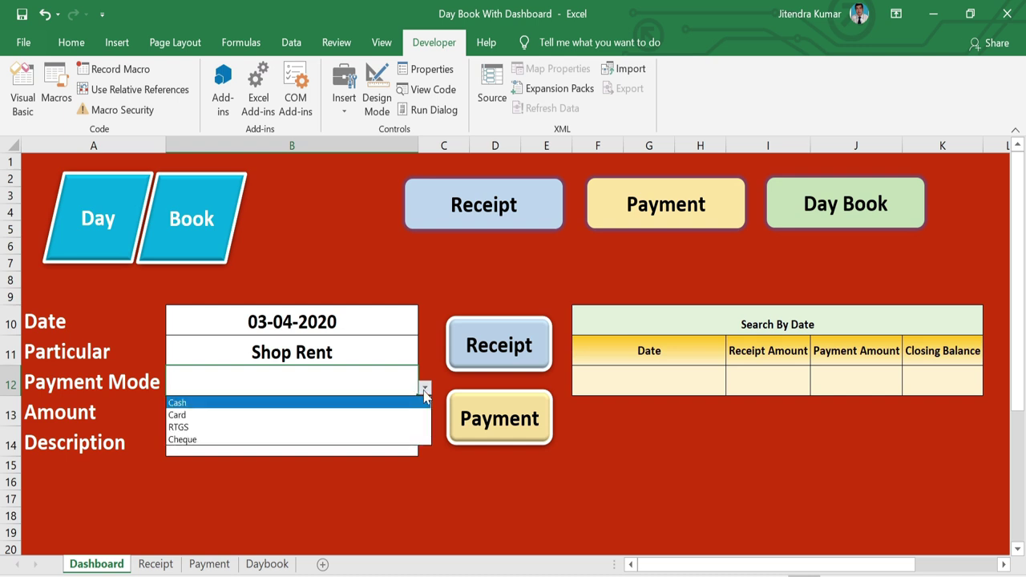
click(297, 440)
click(336, 412)
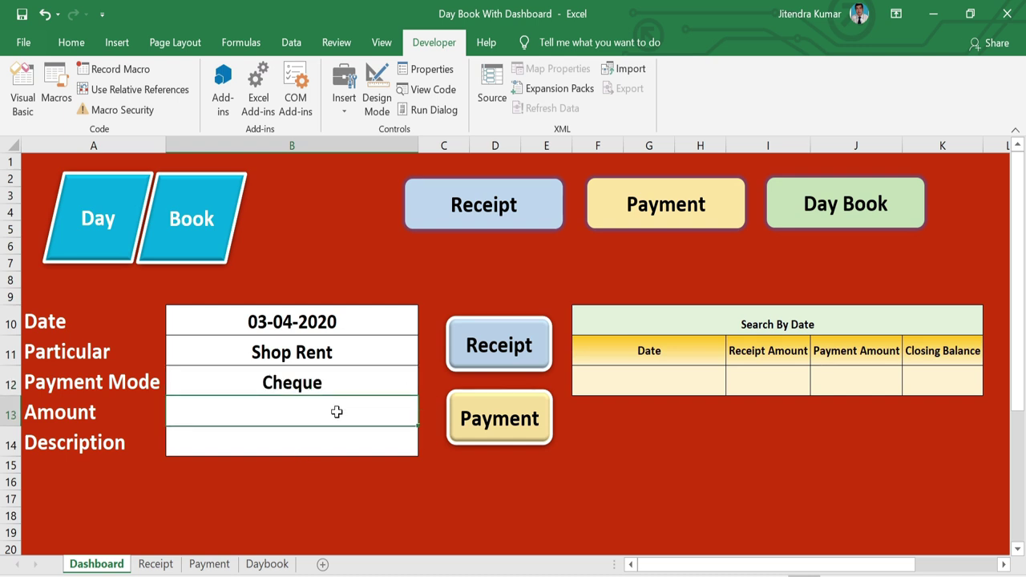
text(5000)
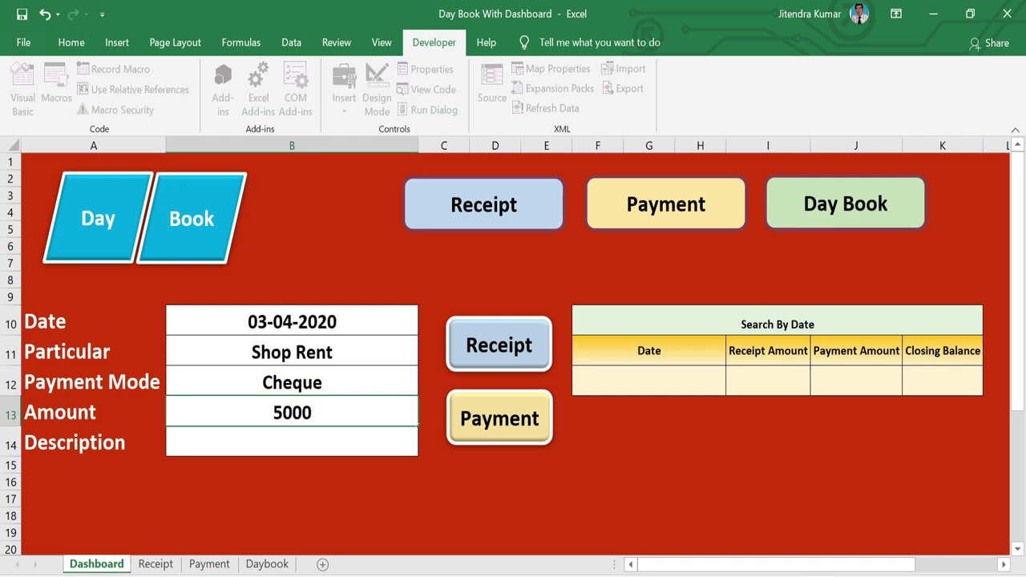
click(339, 441)
text(Shop rent received from Mr. )
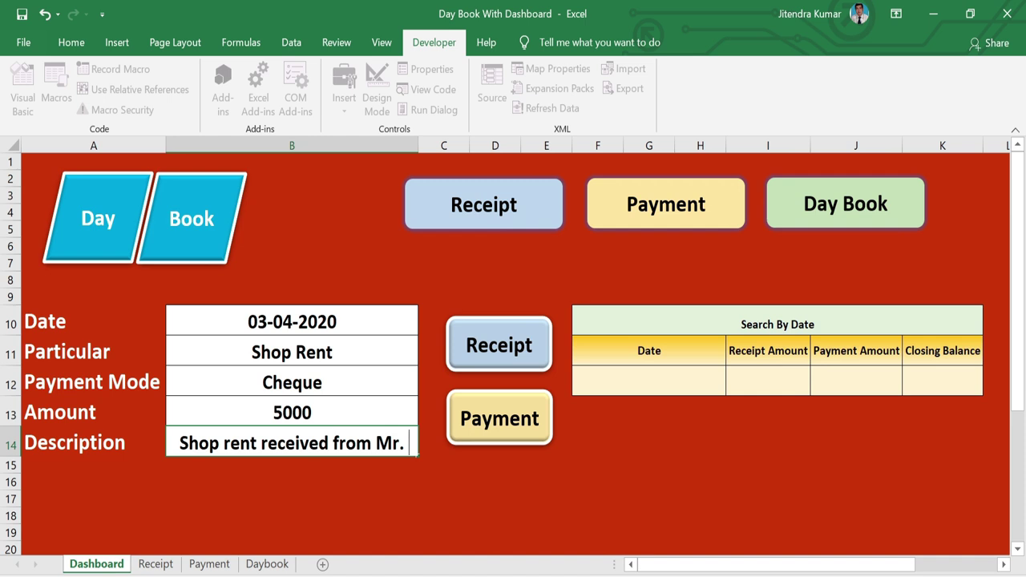
text(X)
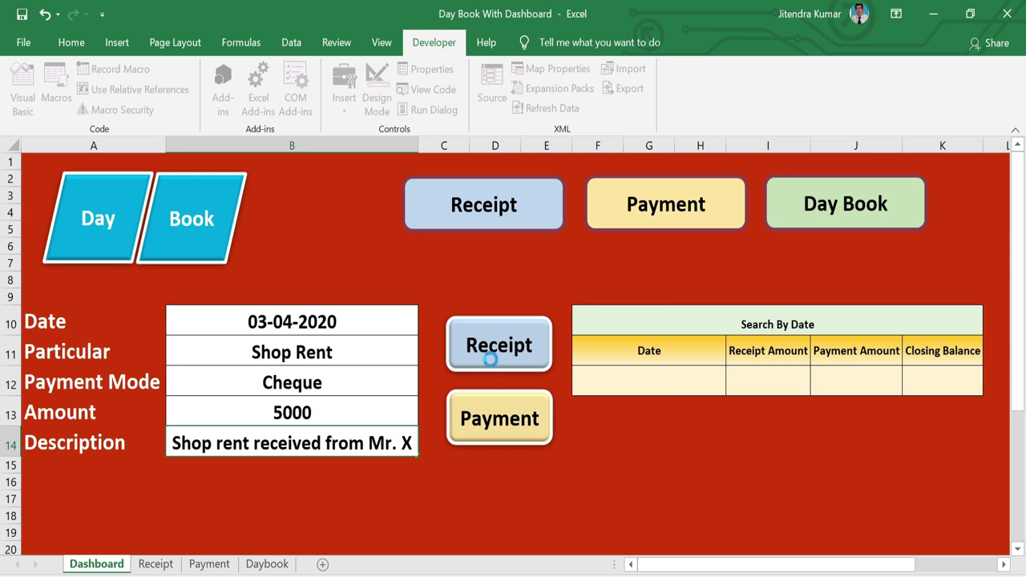
Post the Shop Rent entry with the Receipt button, then check it as row 6 on the Receipt sheet
click(492, 365)
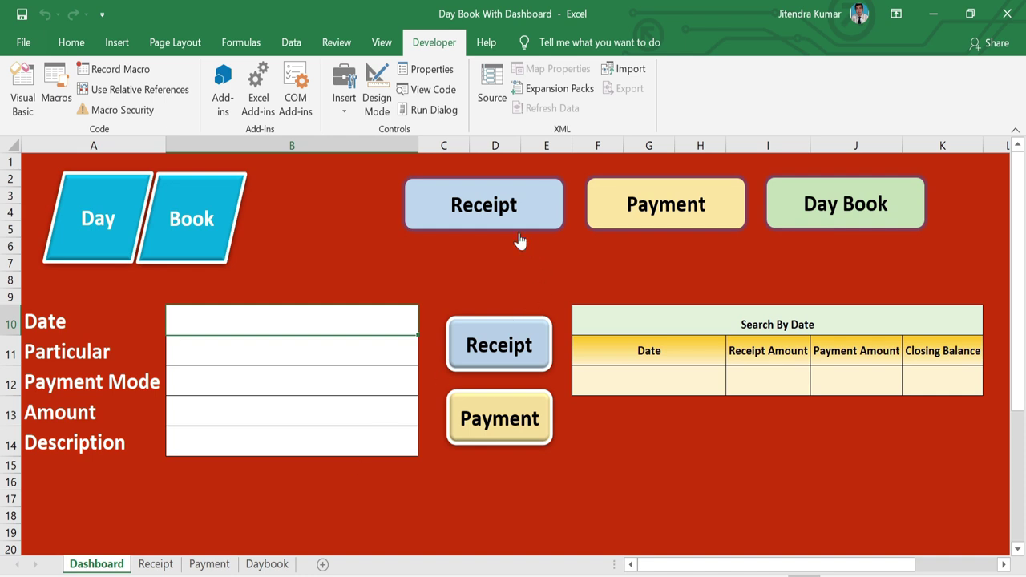
click(494, 221)
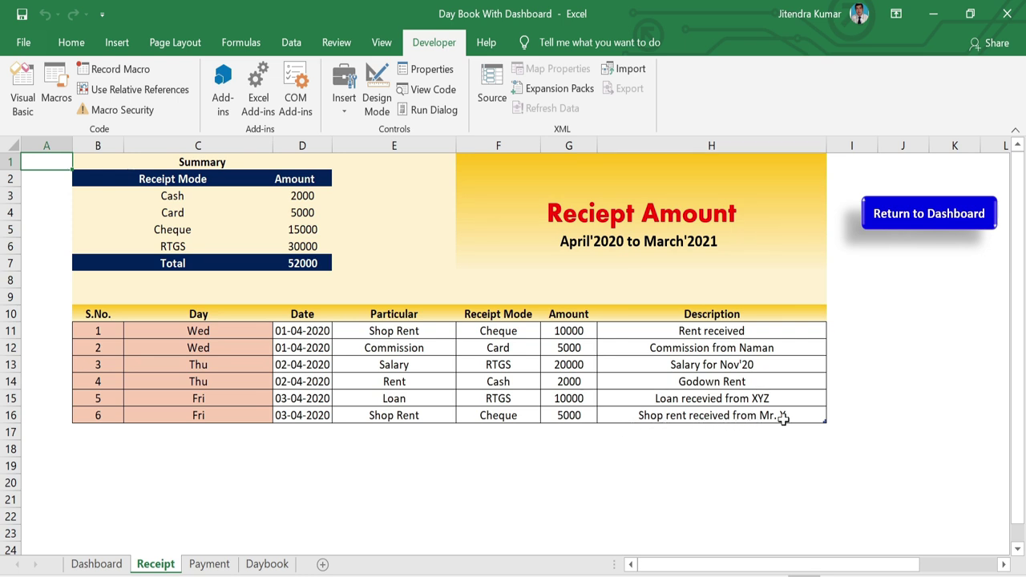
On the Dashboard form, enter date 03-04-2020 and particular Vehicle Rent
click(928, 228)
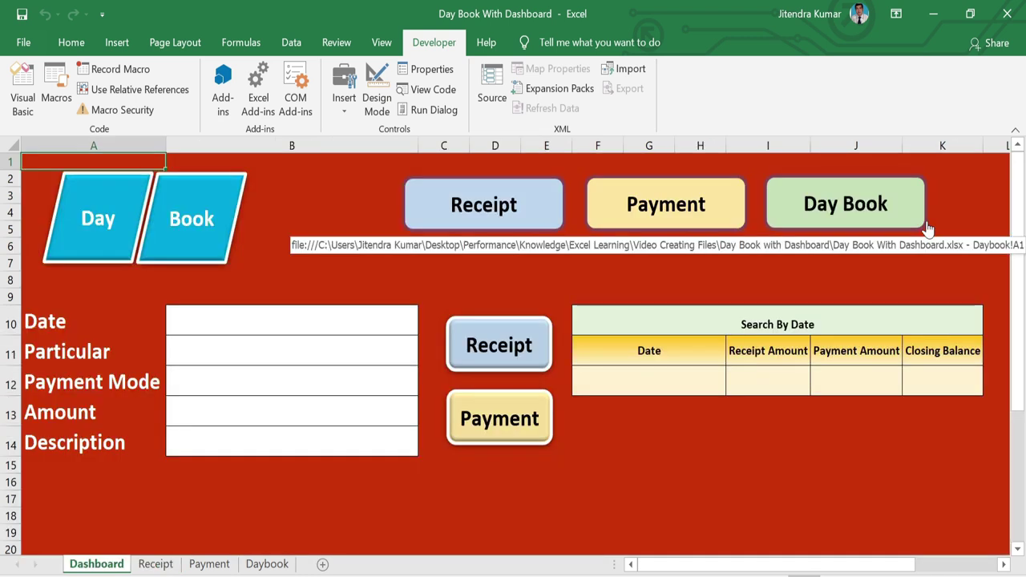
click(394, 323)
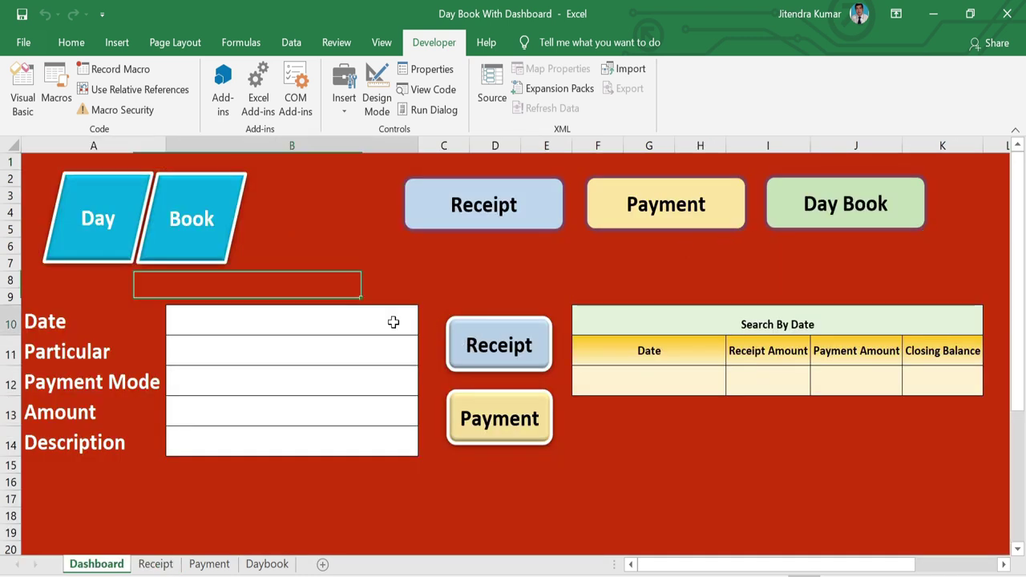
text(03/4/20)
key(Return)
text(Vehiclere)
key(BackSpace)
key(BackSpace)
text(Rent)
key(Return)
Choose Cash, enter amount 1000 and a vehicle-rent description, then post it as a payment
click(425, 387)
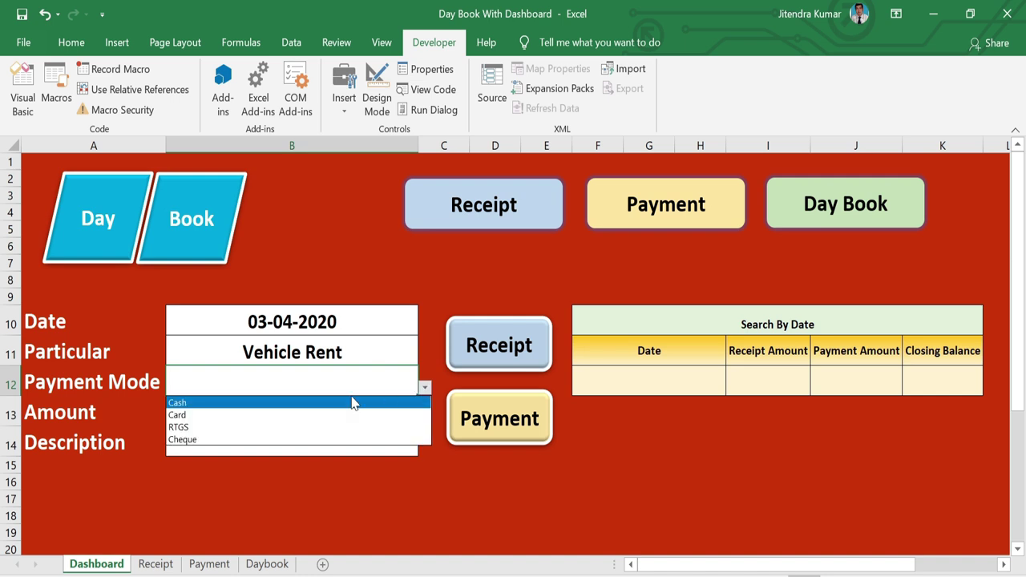
click(283, 403)
click(277, 406)
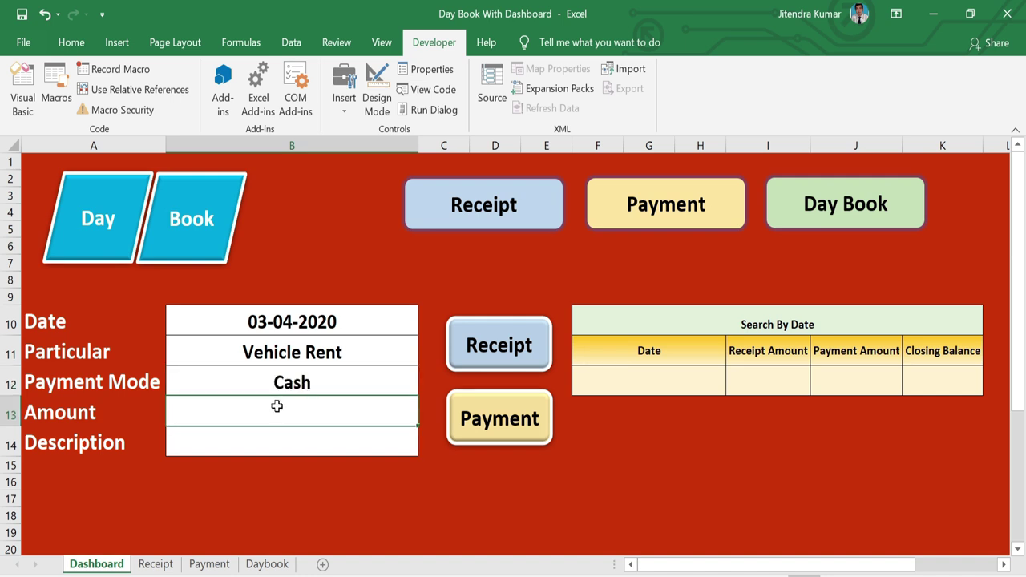
text(1000)
click(340, 431)
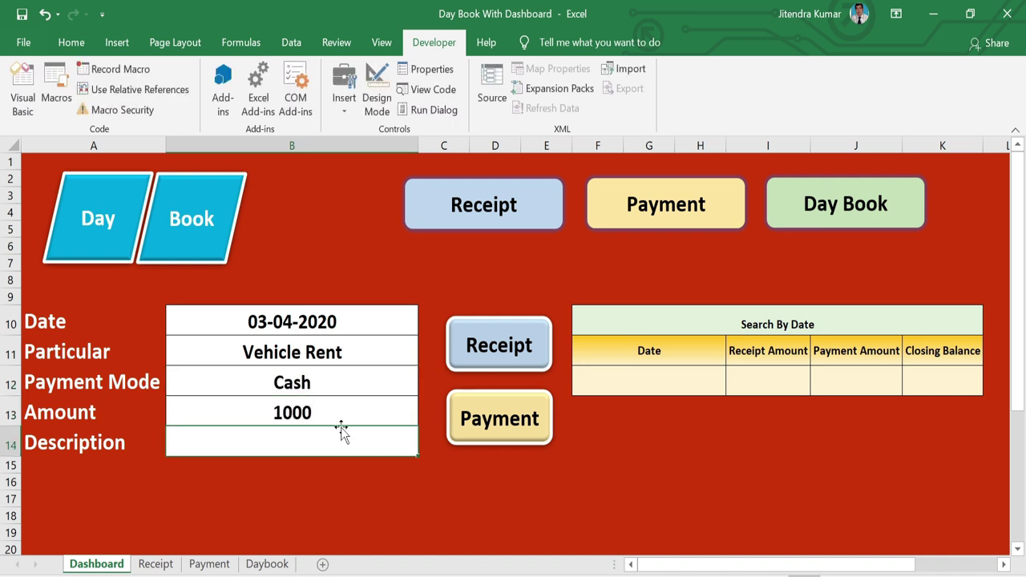
text(Vehicle rent received from Mr.)
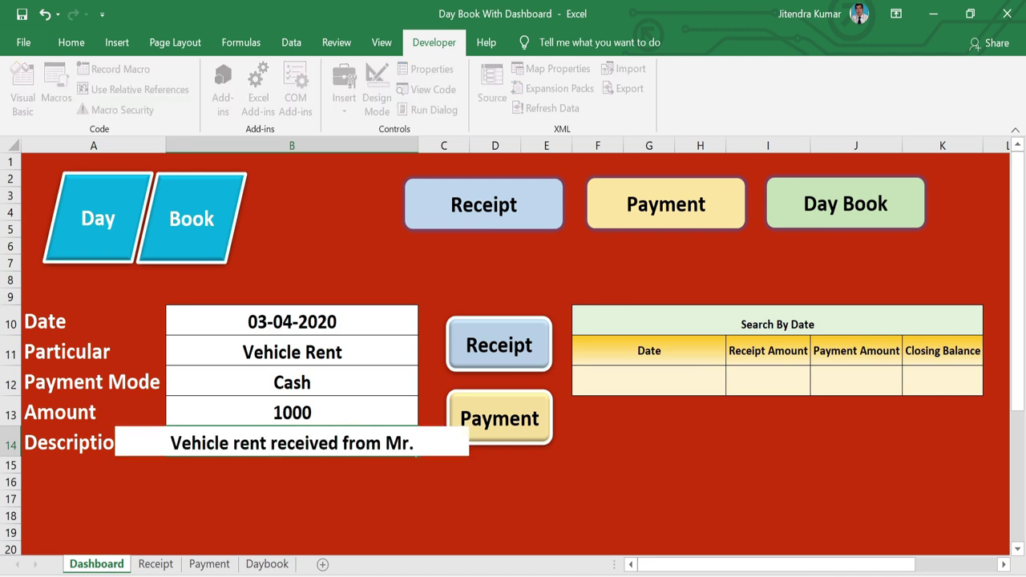
text( Y)
click(355, 479)
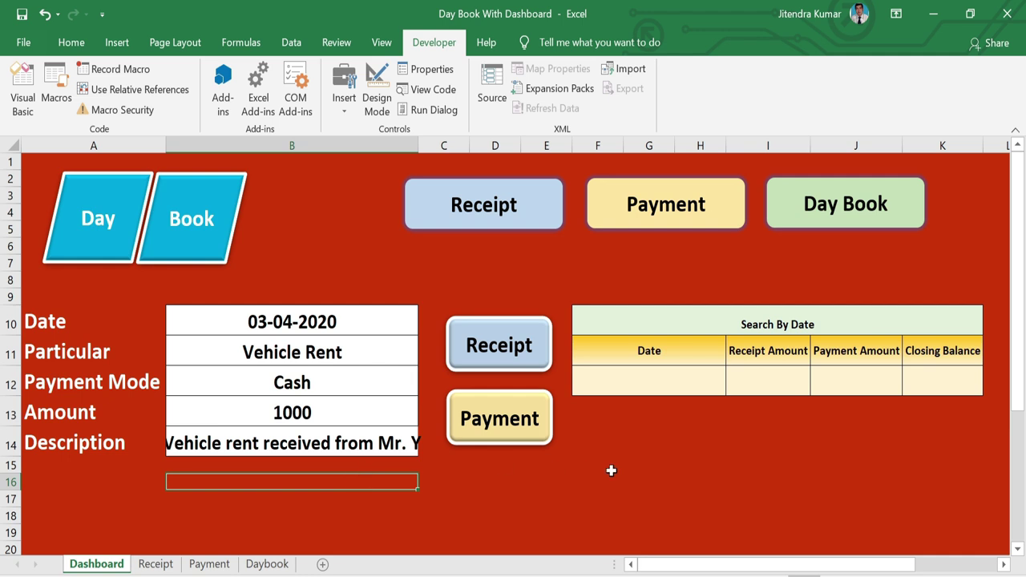
click(499, 440)
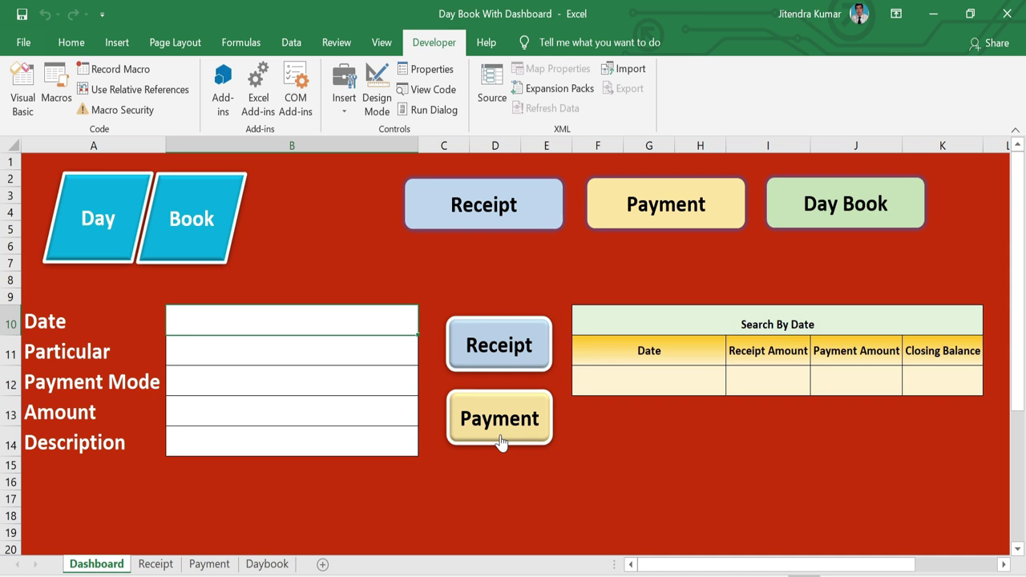
click(669, 224)
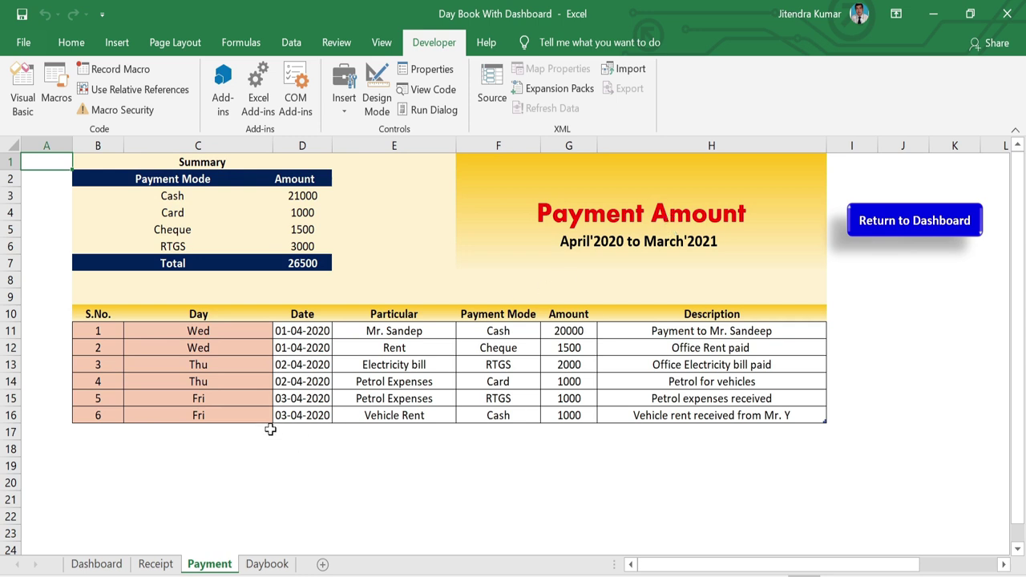
drag(289, 415, 585, 414)
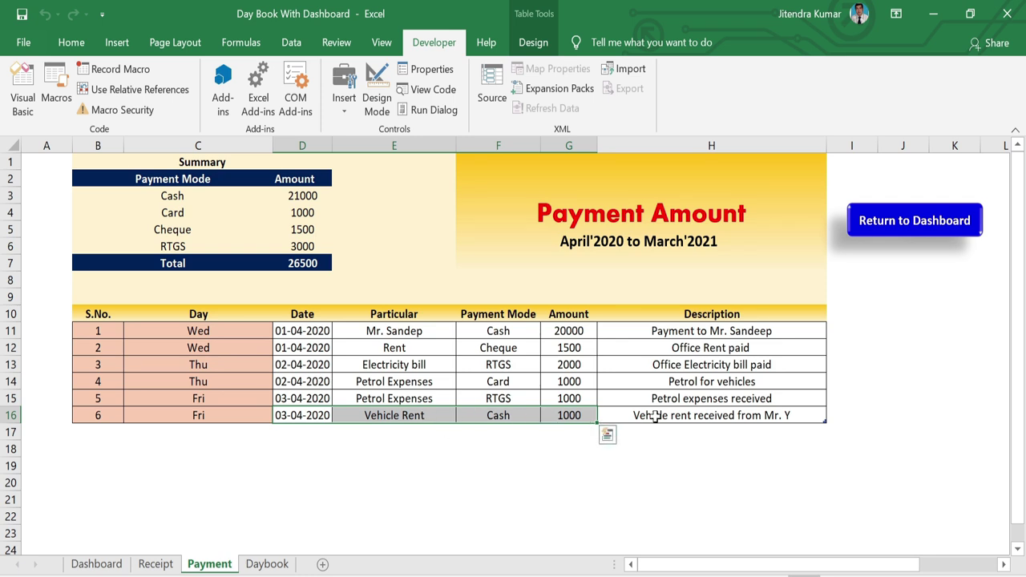
click(927, 229)
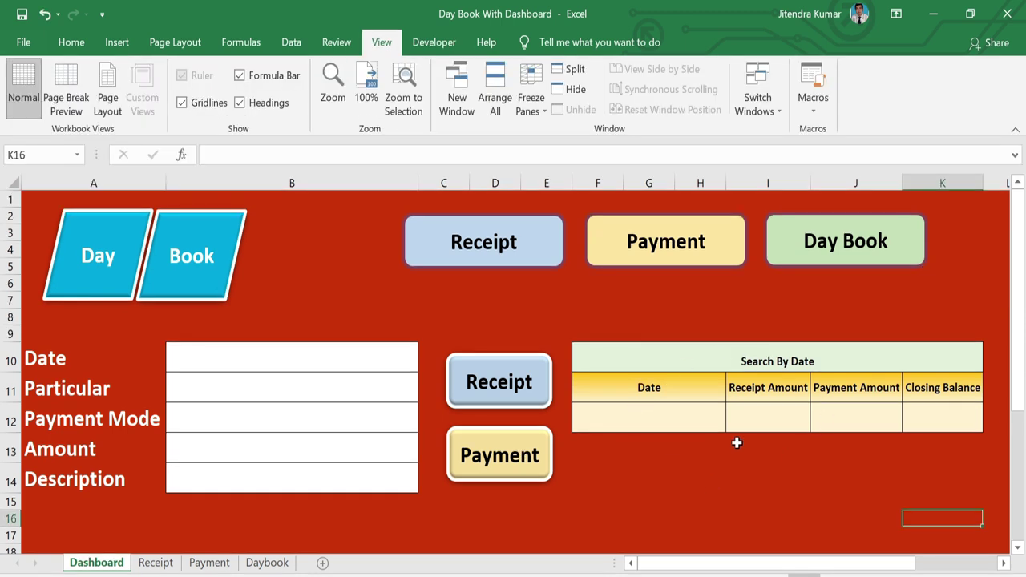
click(692, 429)
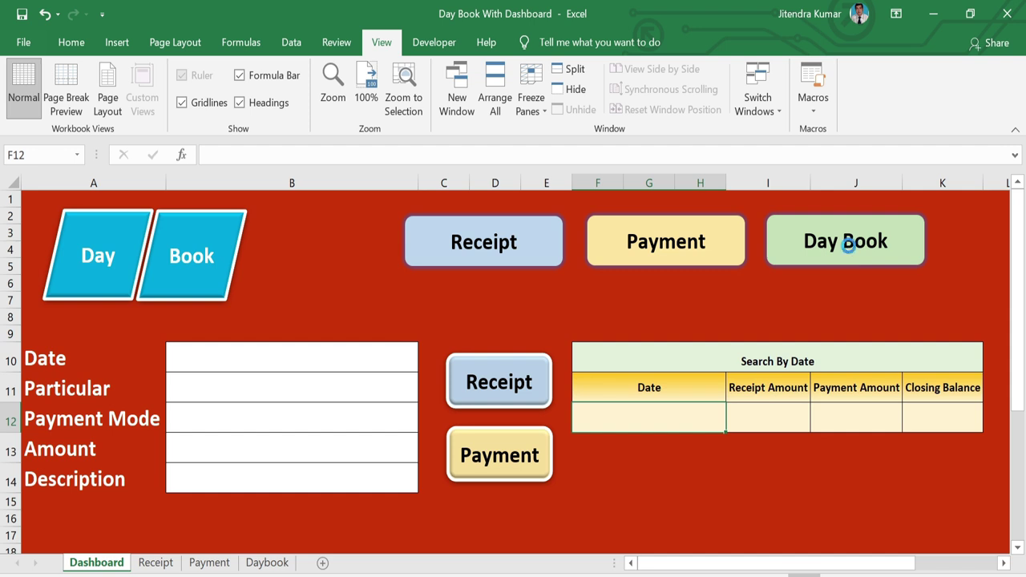
click(847, 242)
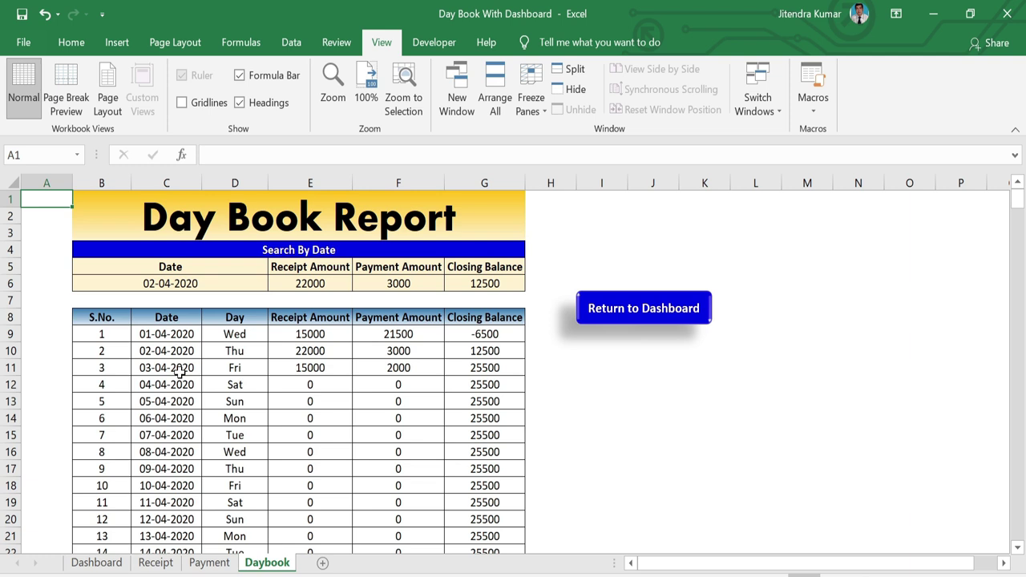
click(77, 154)
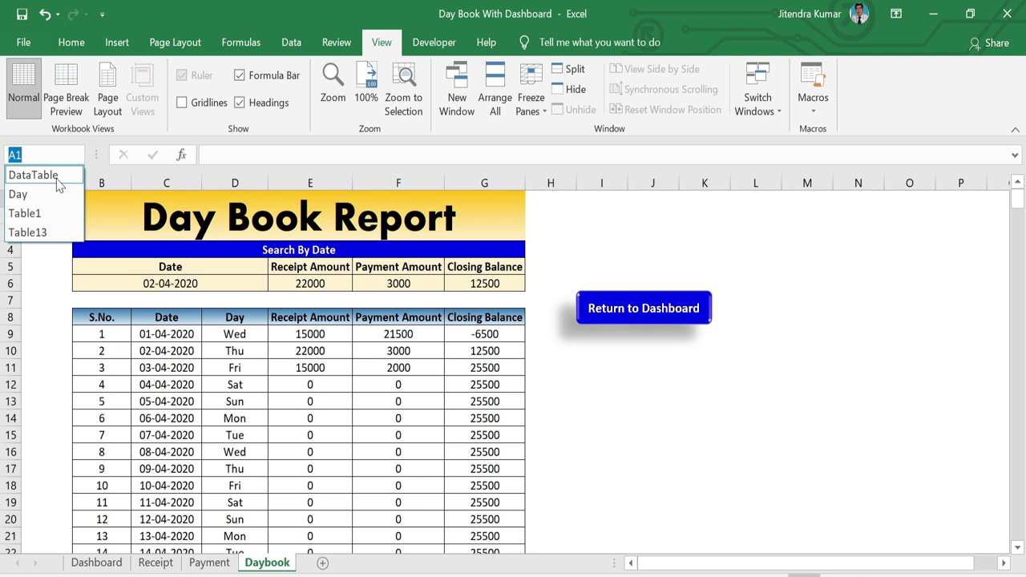
click(33, 174)
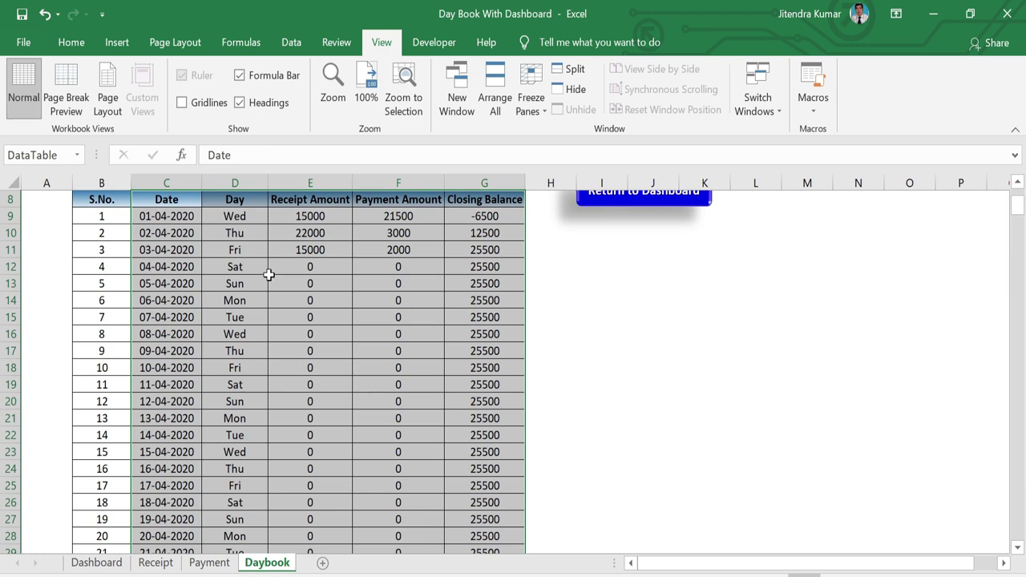
scroll(946, 244, up, 3)
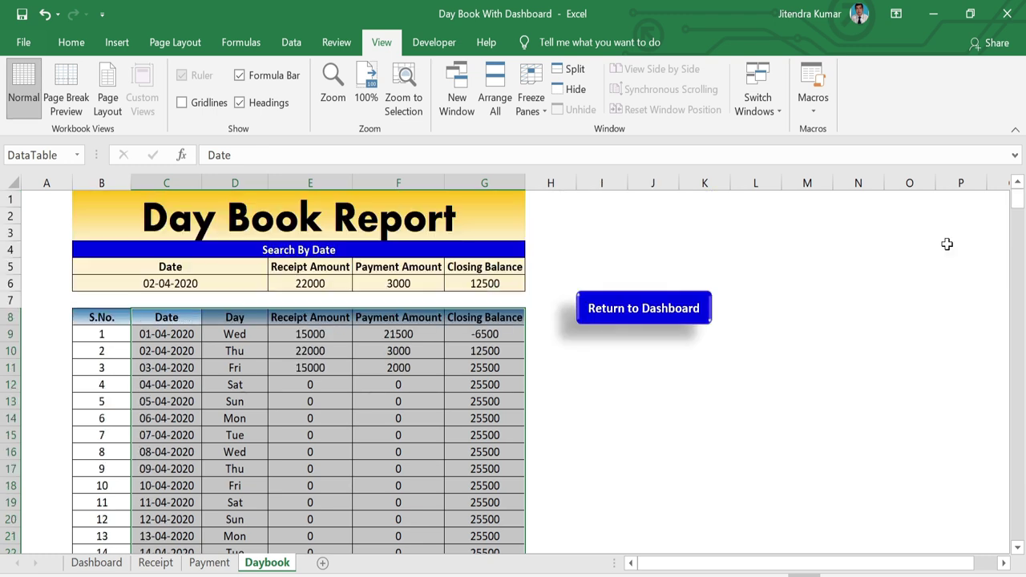
click(631, 316)
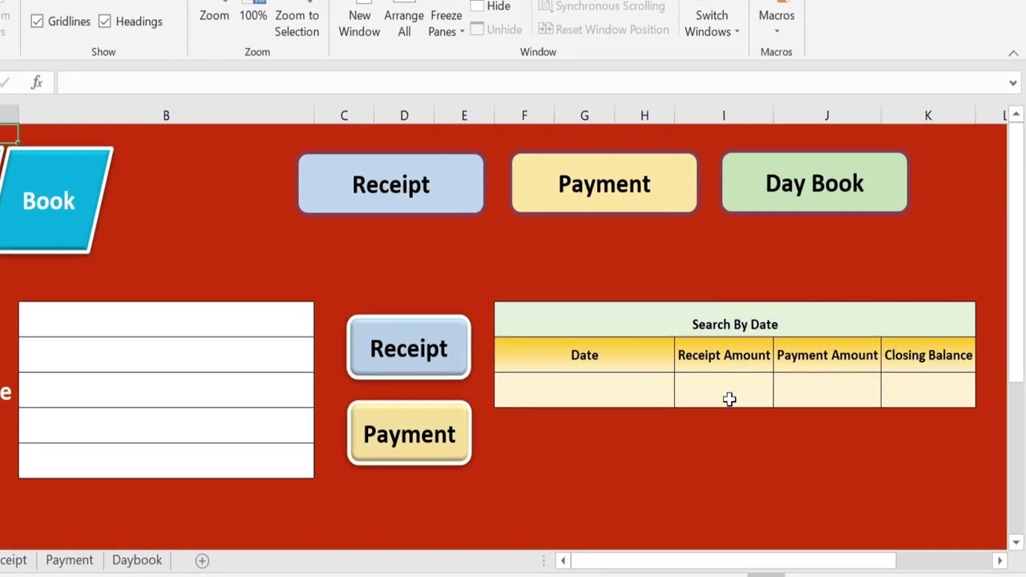
Enter =VLOOKUP($F$12,DataTable,3,0) in the Receipt Amount cell I12
click(729, 398)
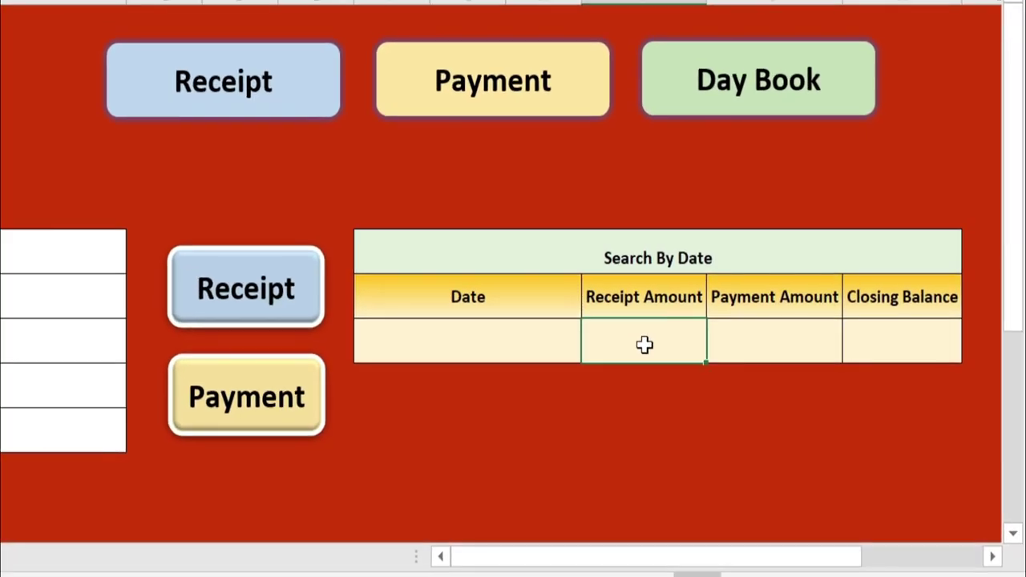
text(=)
text(vlo)
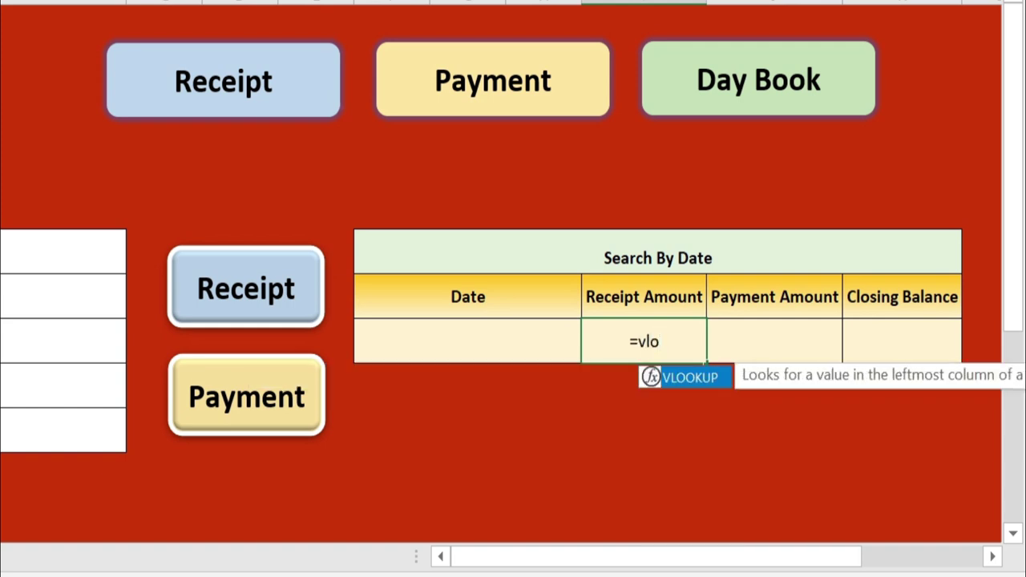
double_click(693, 375)
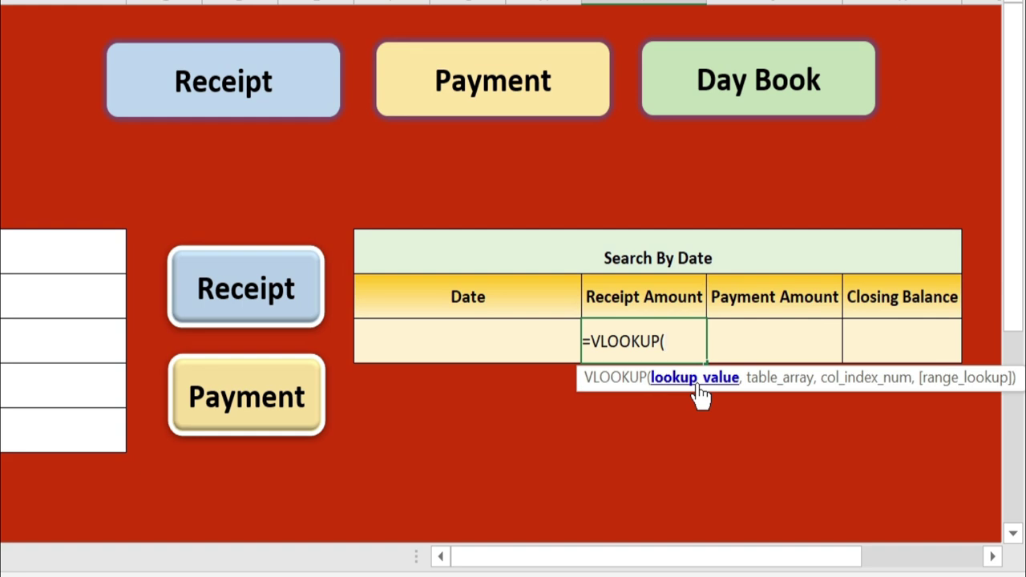
click(497, 344)
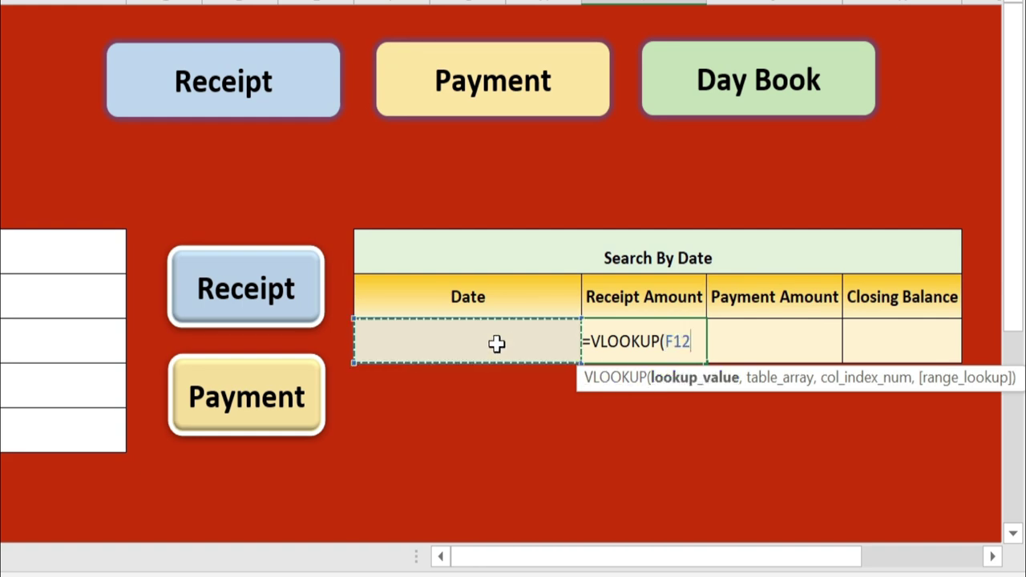
key(F4)
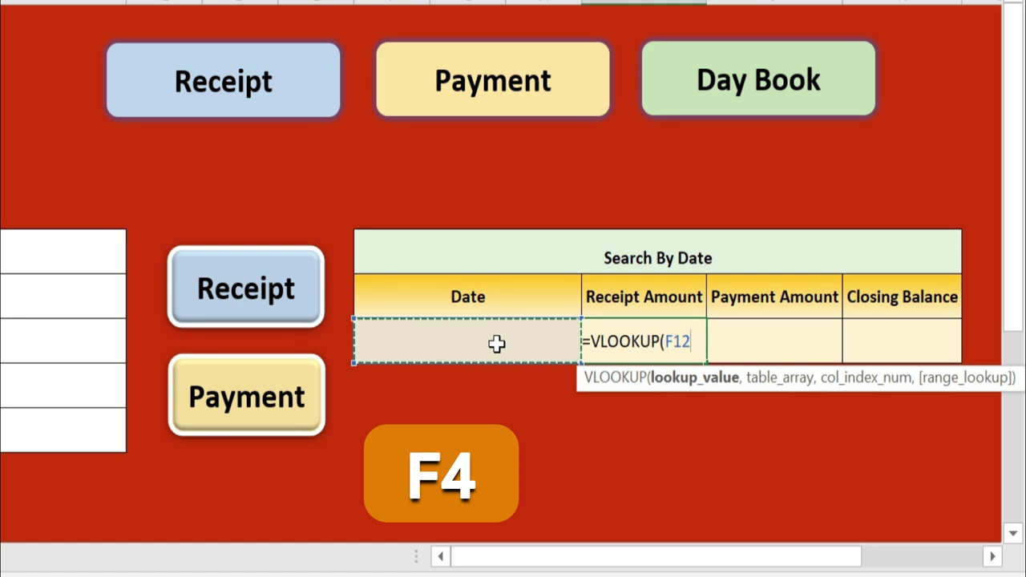
key(F4)
text($F$12,)
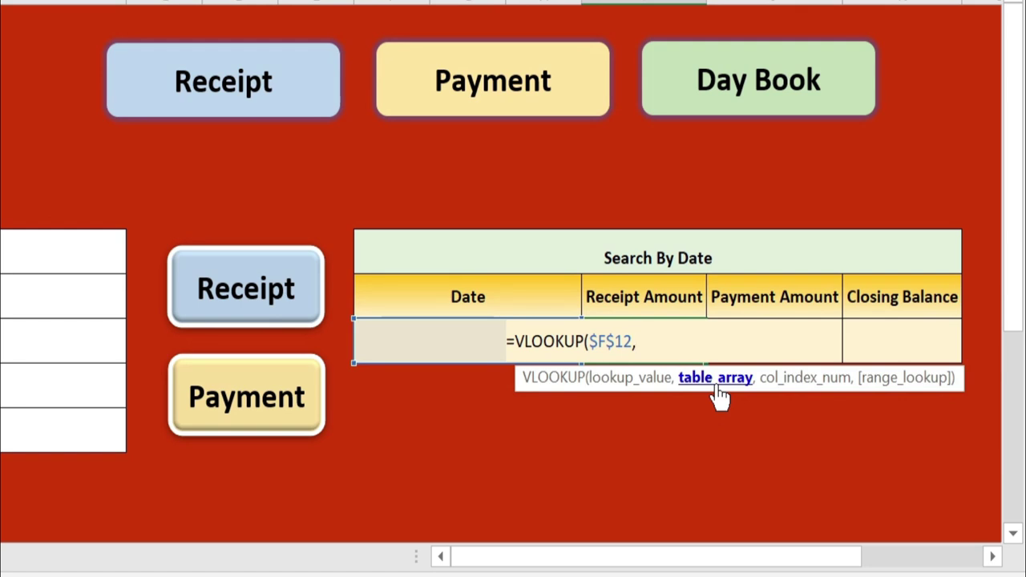
text(data)
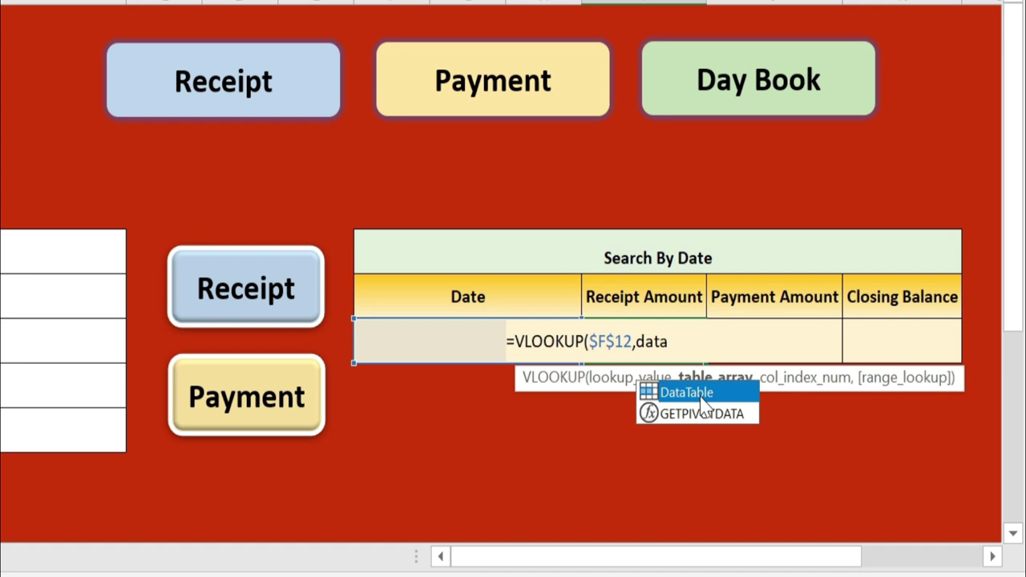
double_click(700, 395)
text(,)
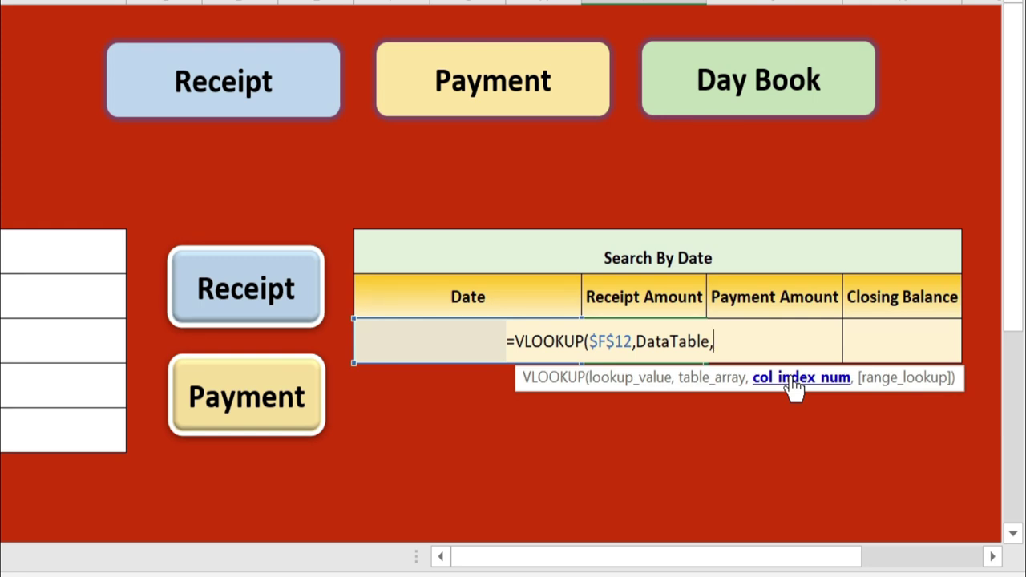
text(3,)
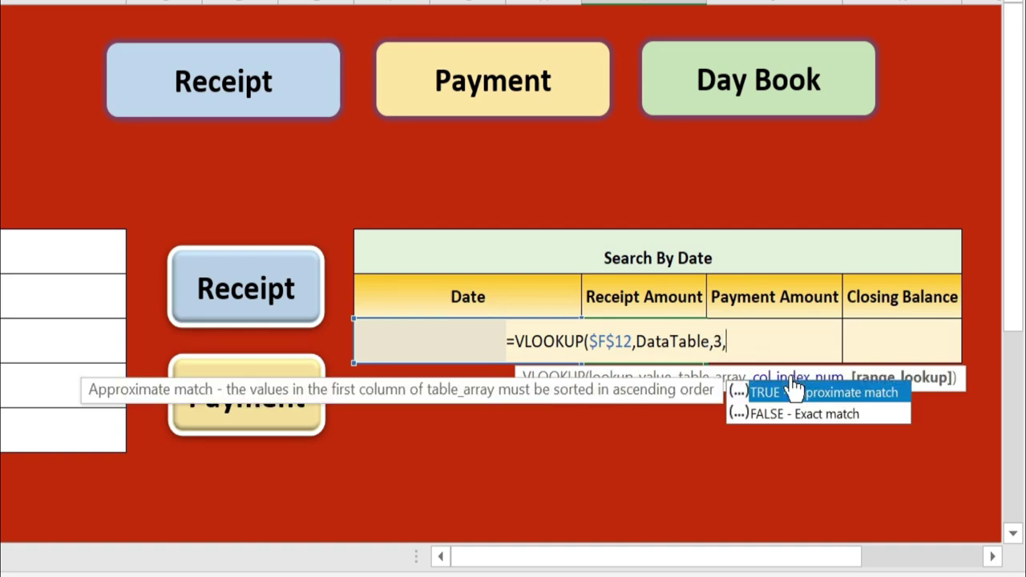
text(0))
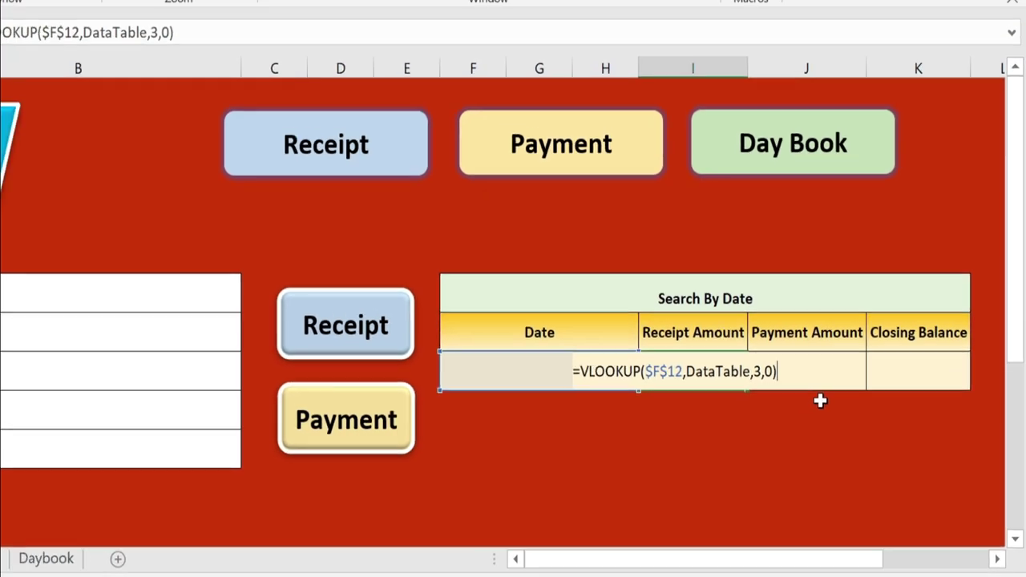
key(Return)
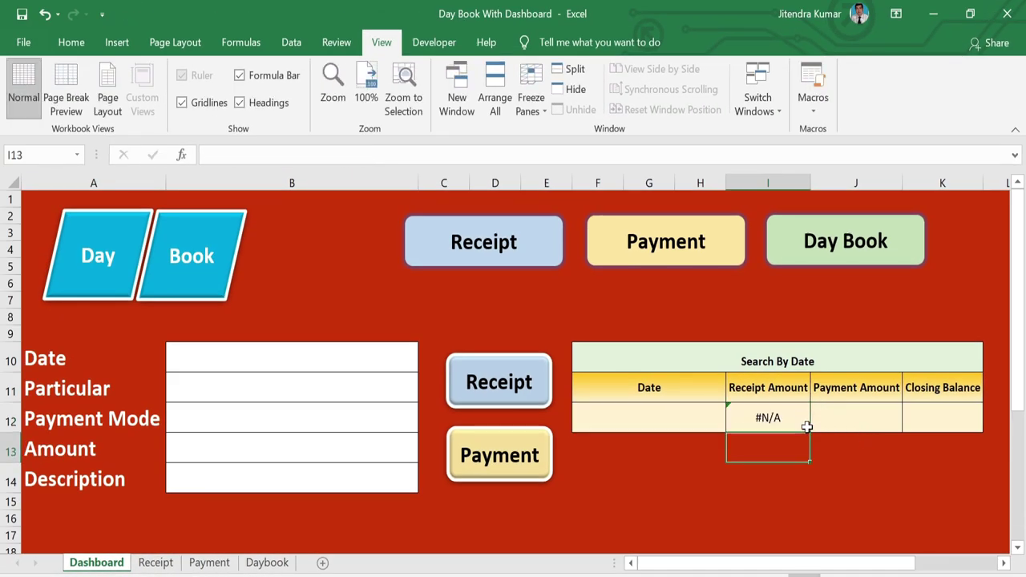
Wrap the I12 lookup as =IFERROR(VLOOKUP($F$12,DataTable,3,0),"") so it shows blank instead of #N/A
click(797, 414)
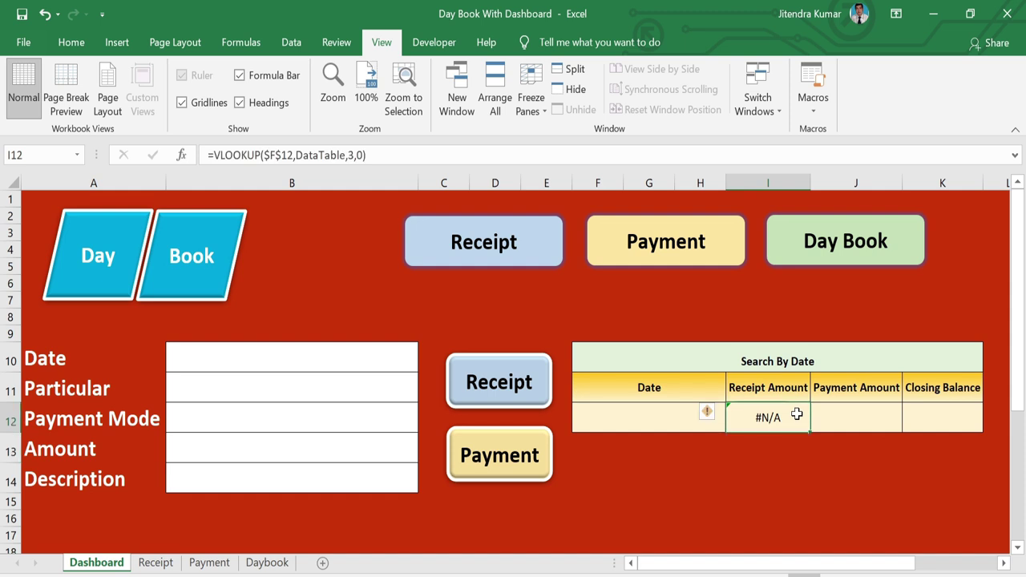
click(657, 425)
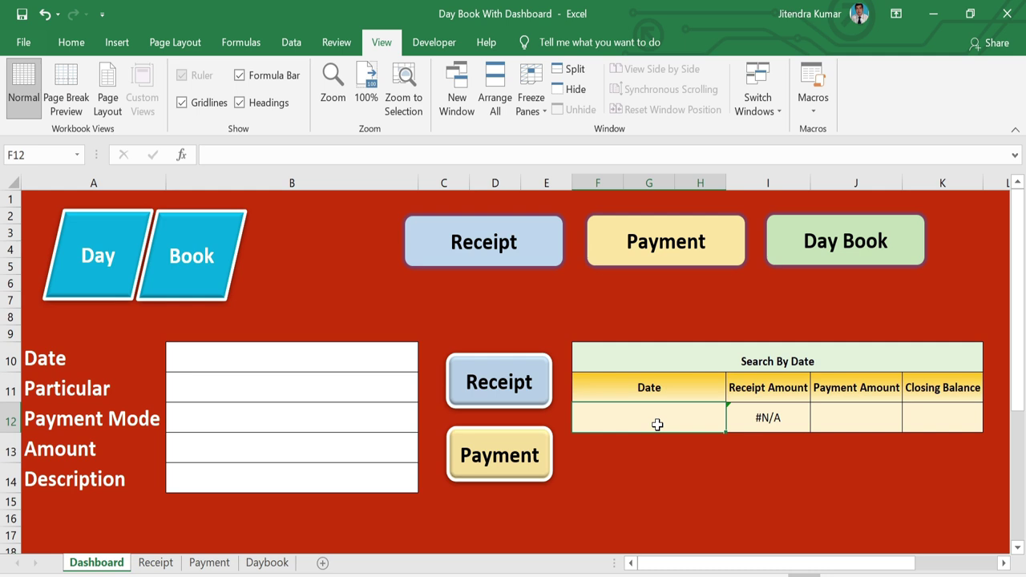
key(Right)
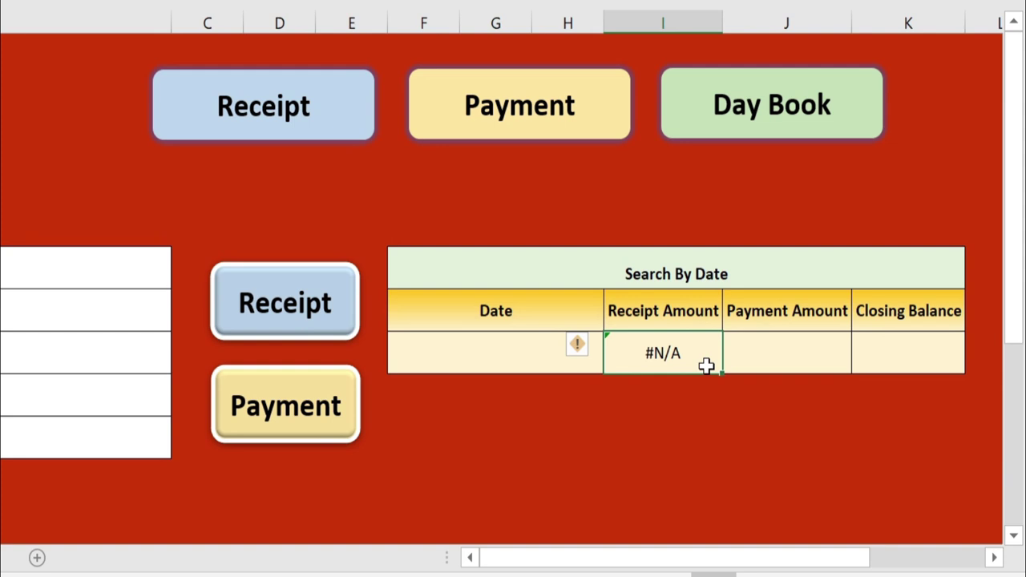
key(F2)
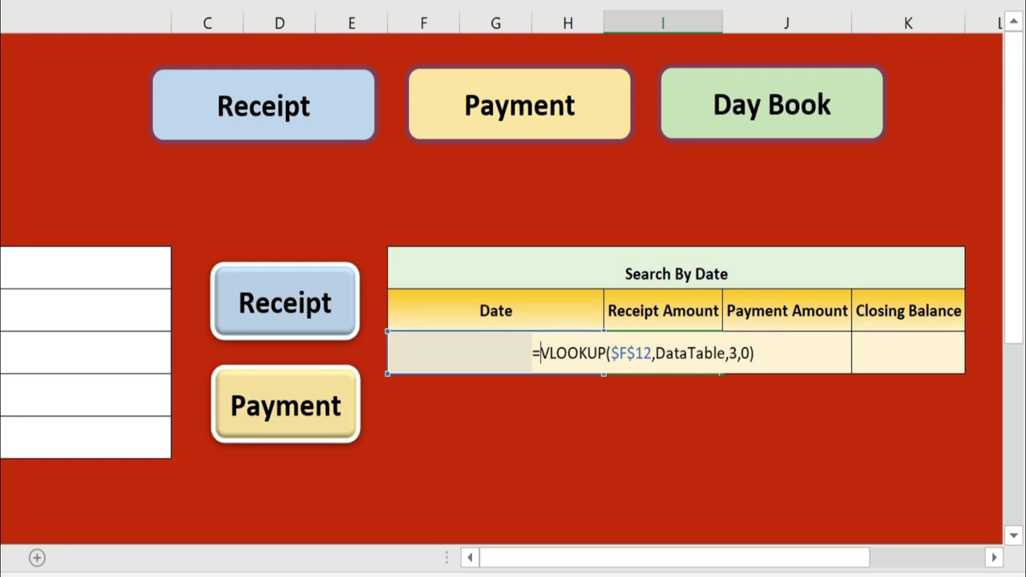
text(if)
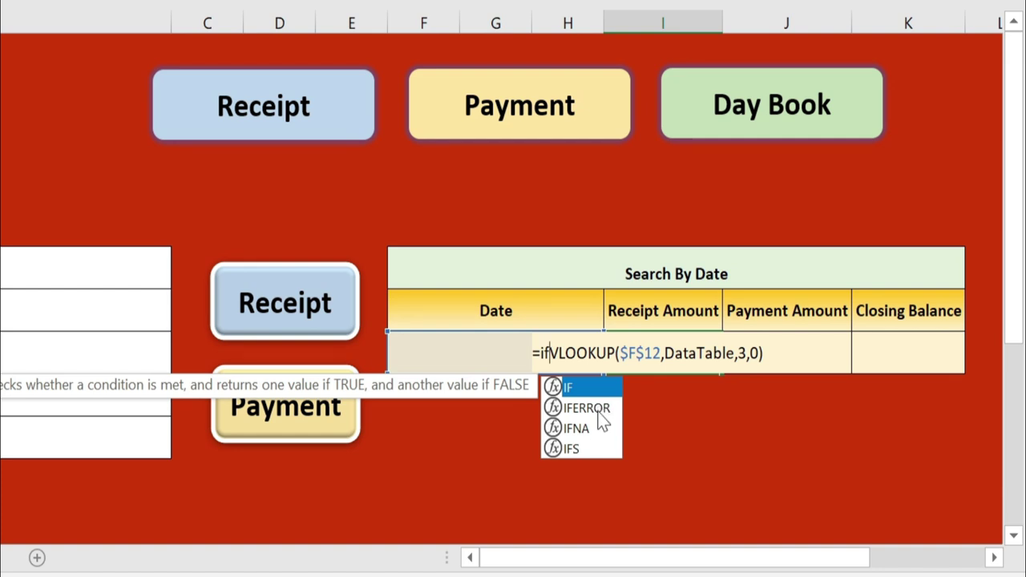
double_click(597, 408)
key(End)
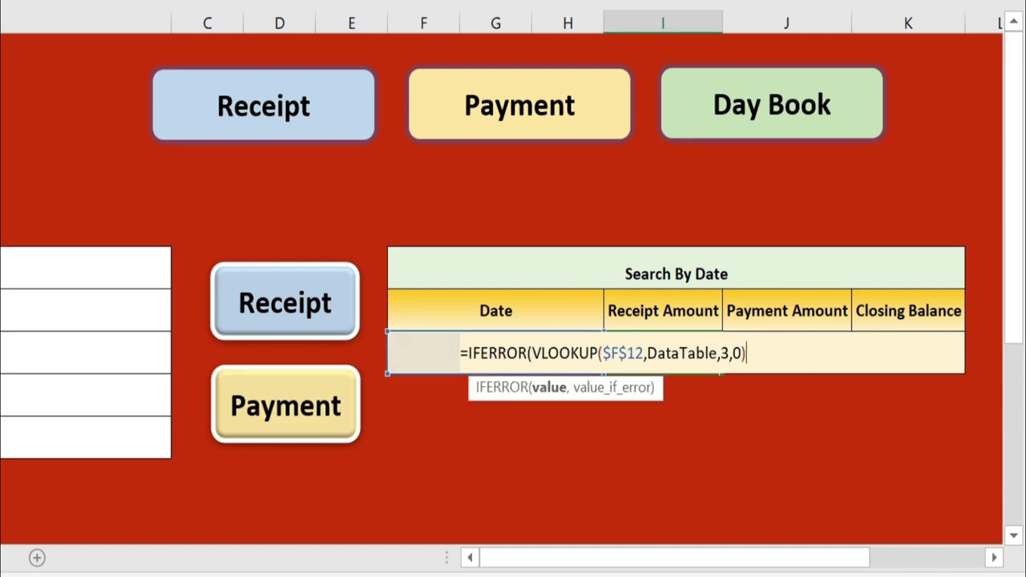
text(,)
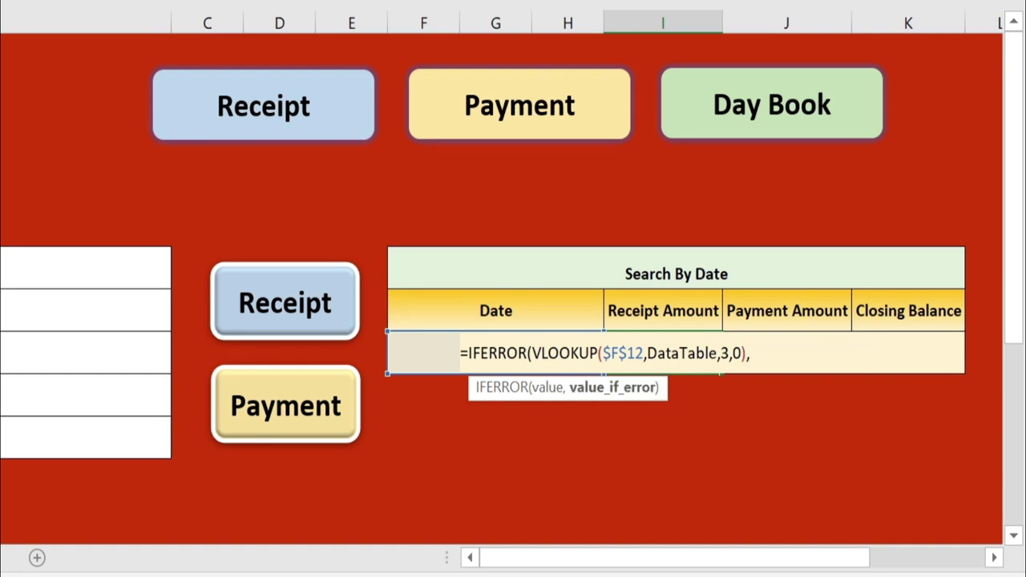
text(")
text(")
text())
key(Return)
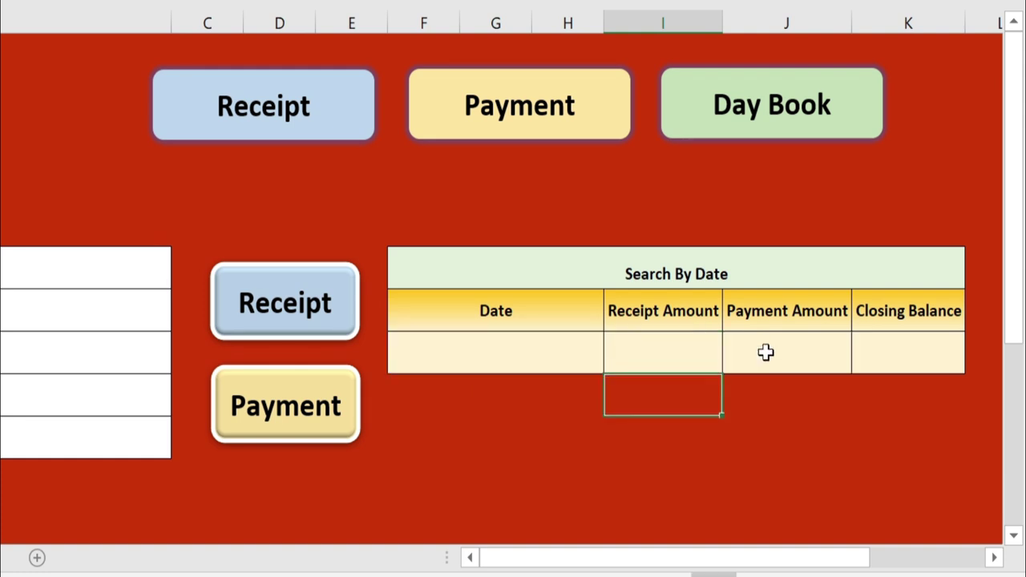
Copy the I12 IFERROR lookup into J12:K12, the Payment Amount and Closing Balance cells
click(712, 353)
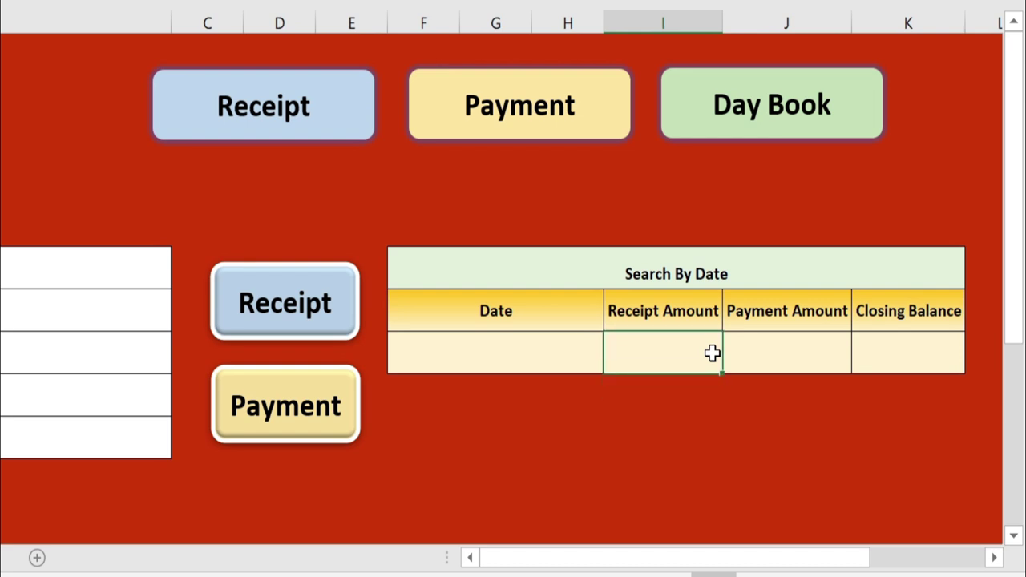
key(ctrl+c)
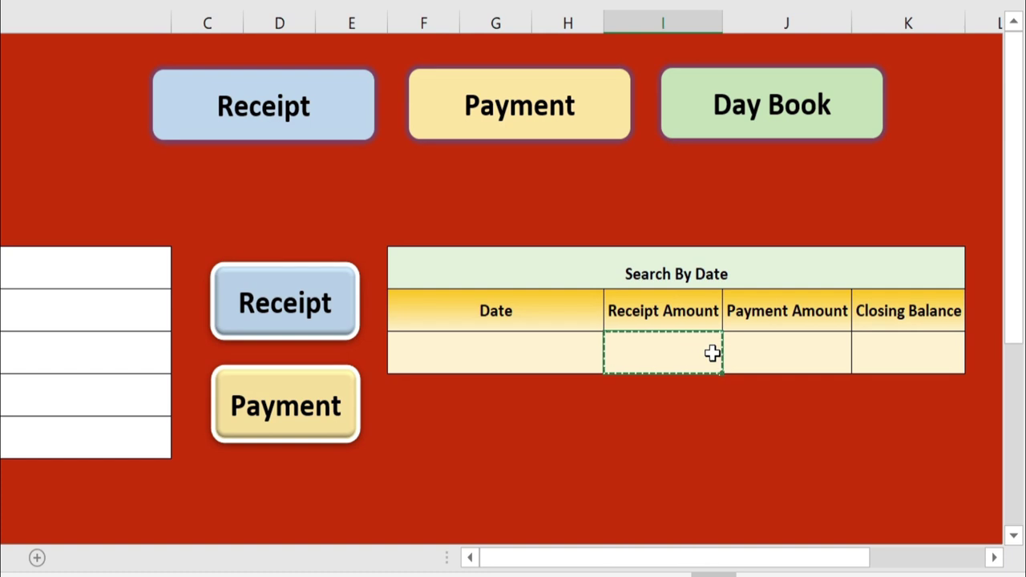
key(Right)
key(shift+Right)
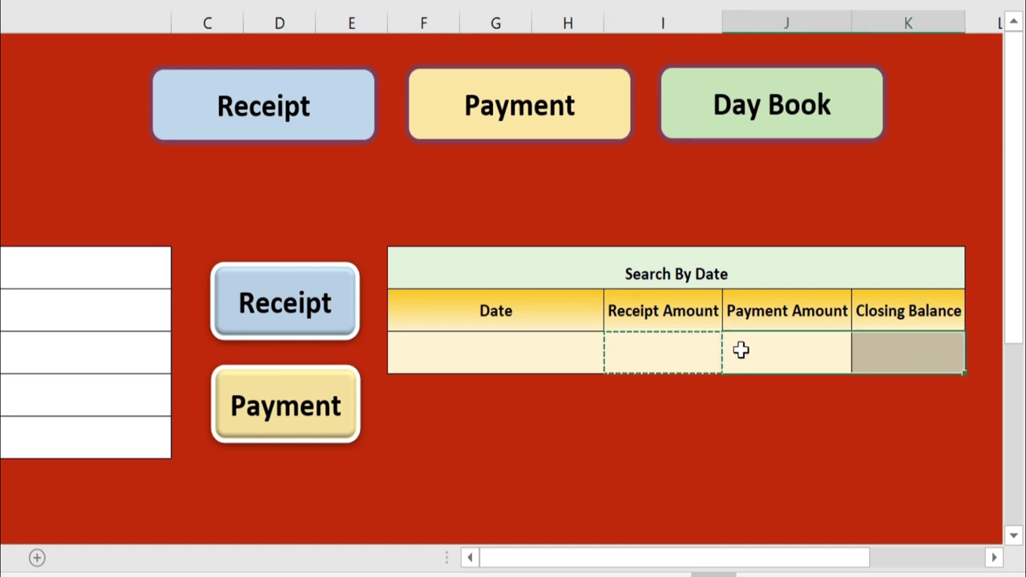
key(ctrl+v)
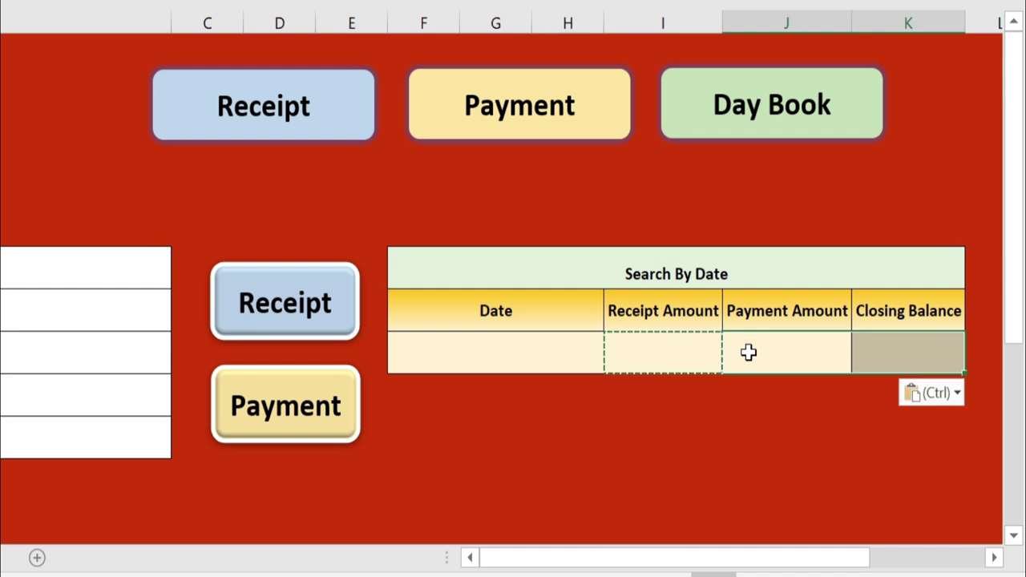
click(747, 352)
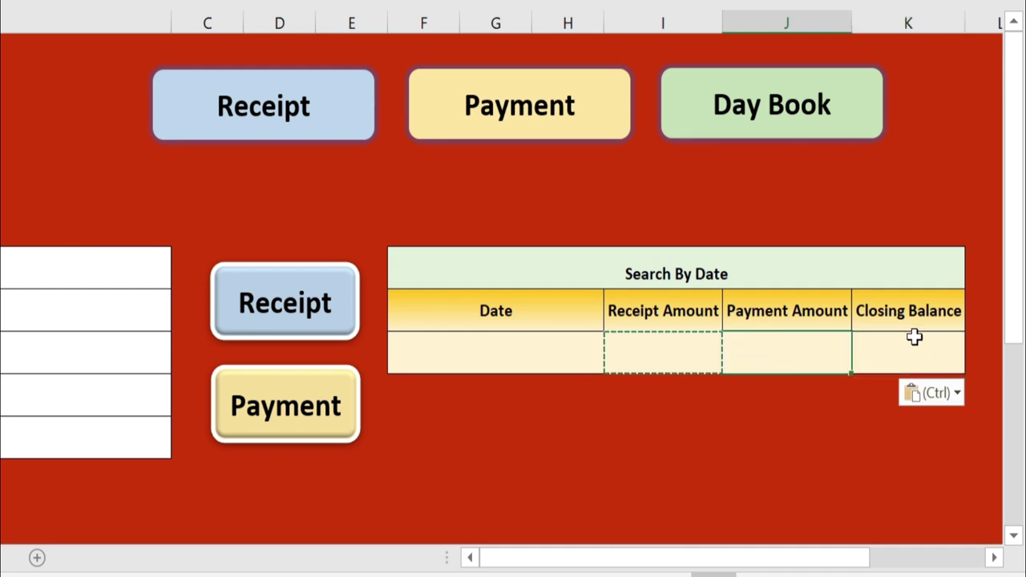
click(541, 351)
Type 02-04-2020 as the search date in F12, returning 22000 in all three amounts
text(02/4/)
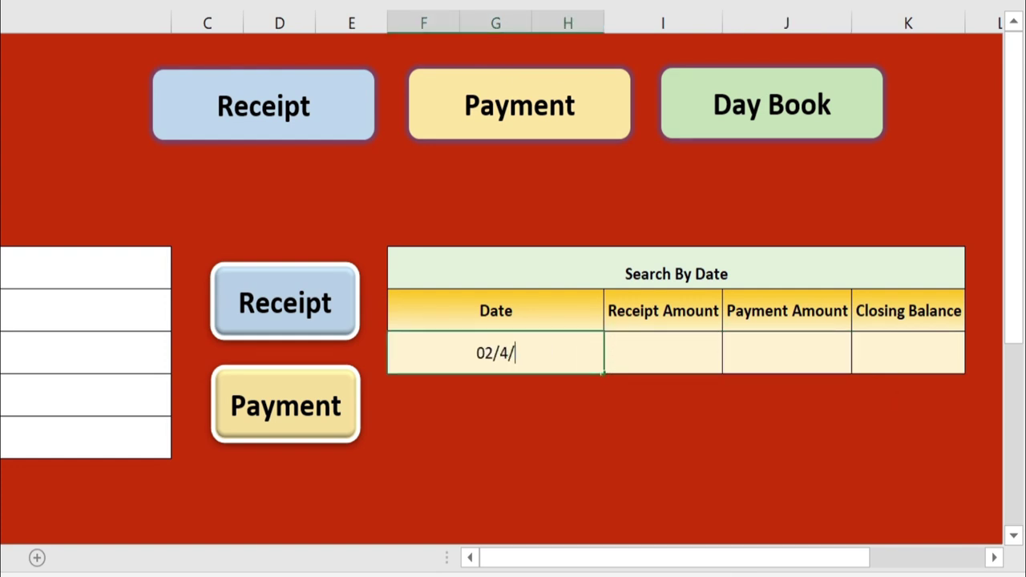
text(2020)
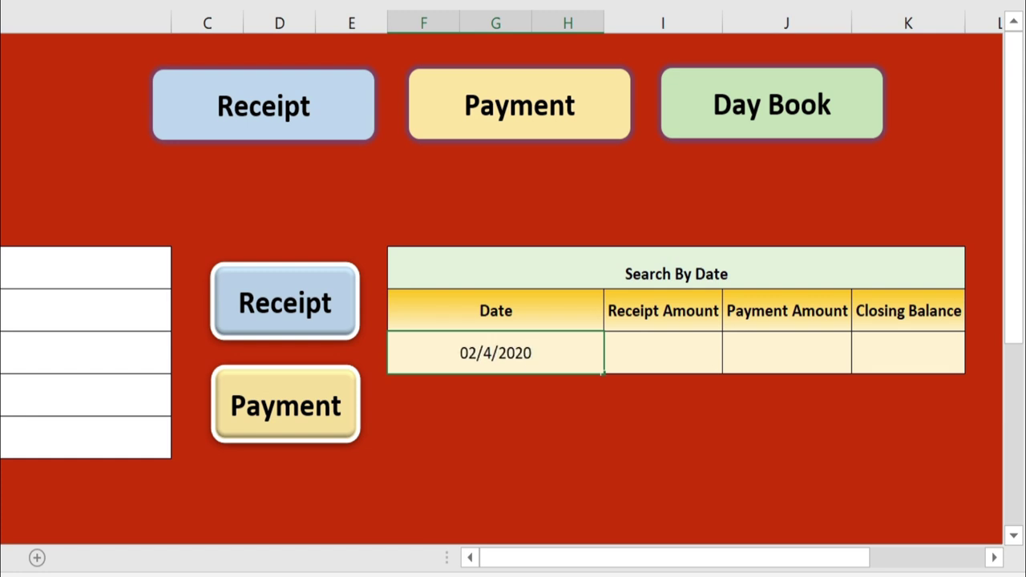
key(Return)
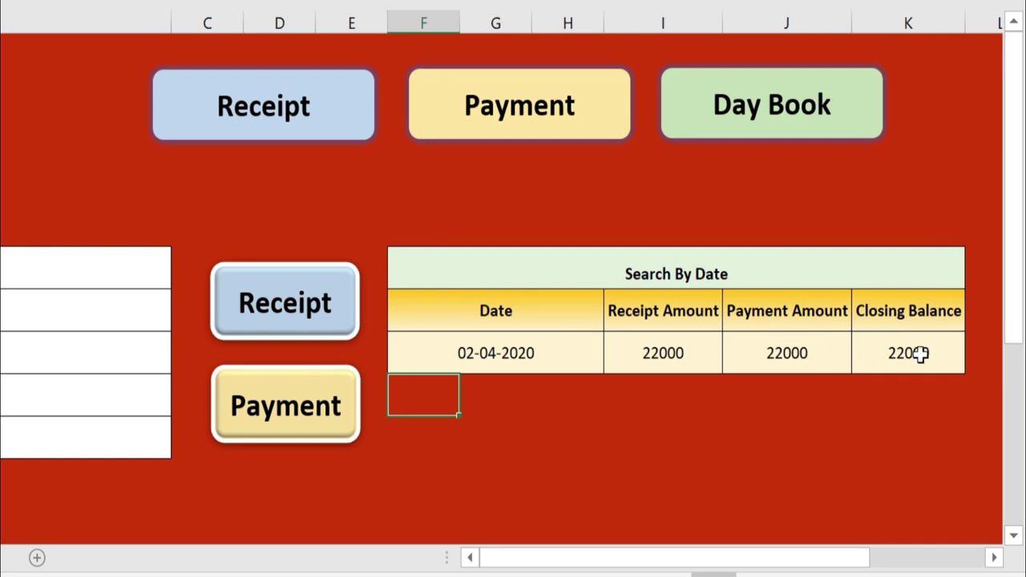
click(818, 341)
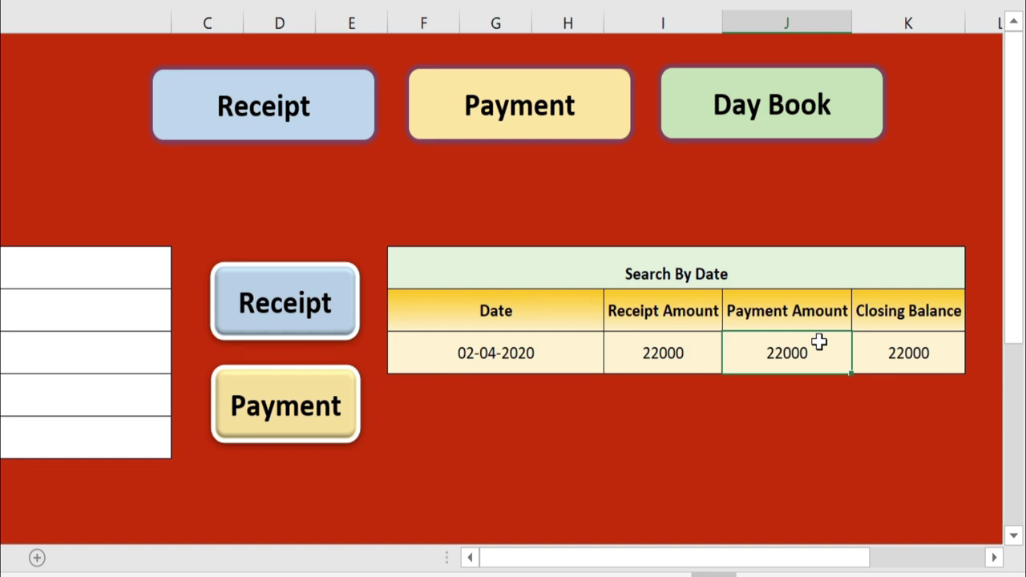
Change the Payment Amount lookup's column index from 3 to 4, showing 3000
key(F2)
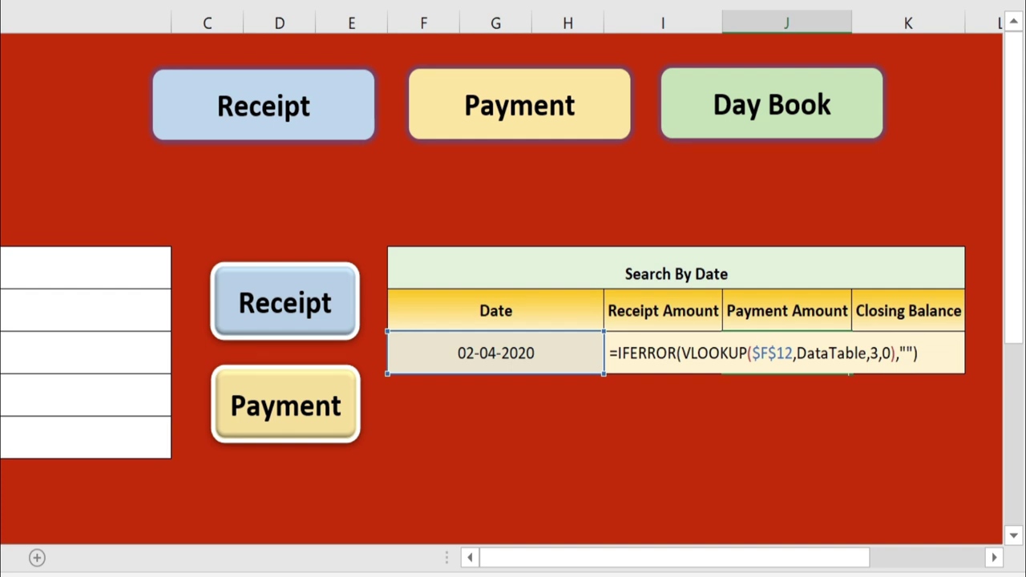
click(879, 352)
key(BackSpace)
text(4)
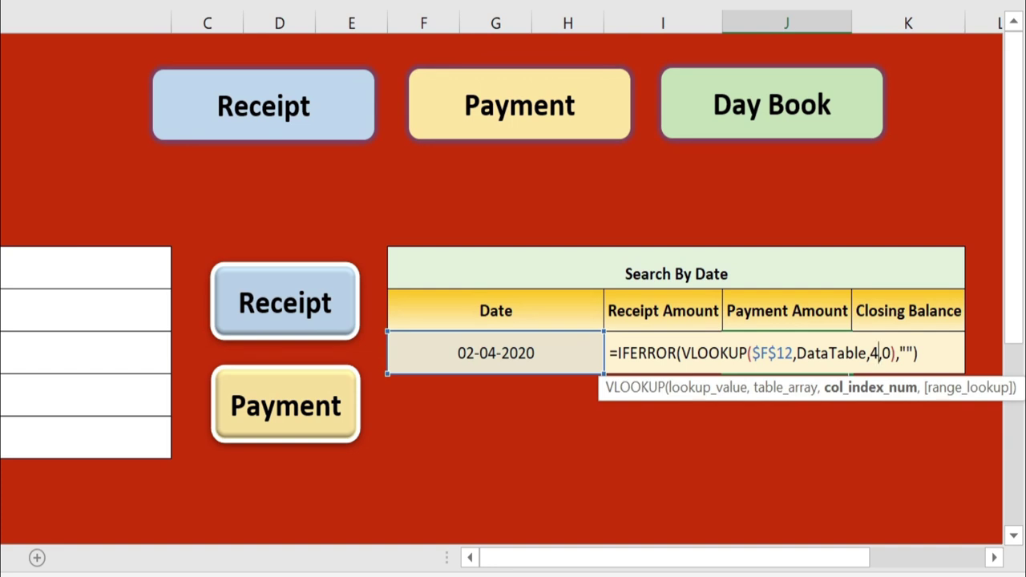
key(Return)
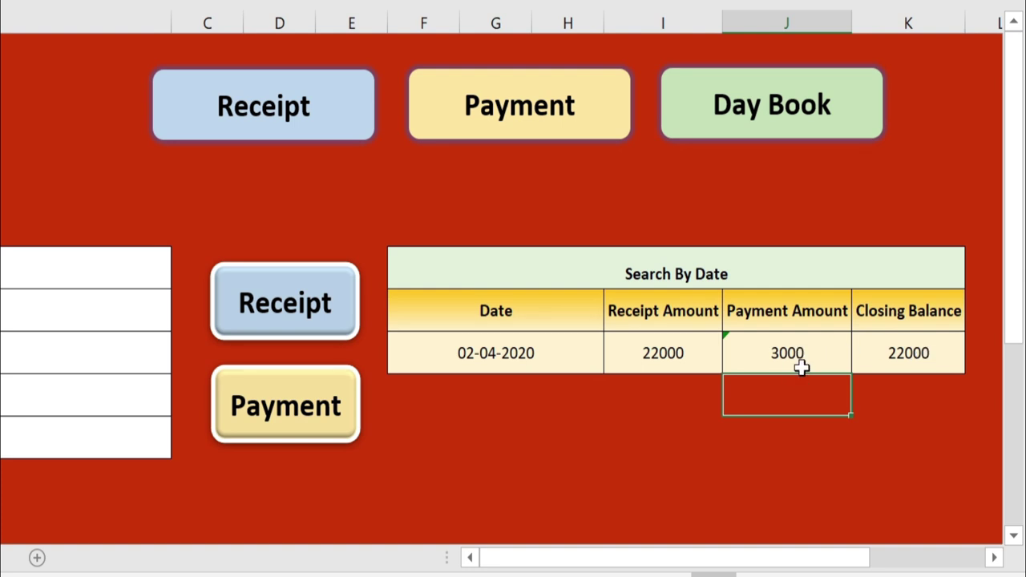
Change the Closing Balance lookup's column index from 3 to 5, showing 12500
double_click(918, 350)
click(895, 377)
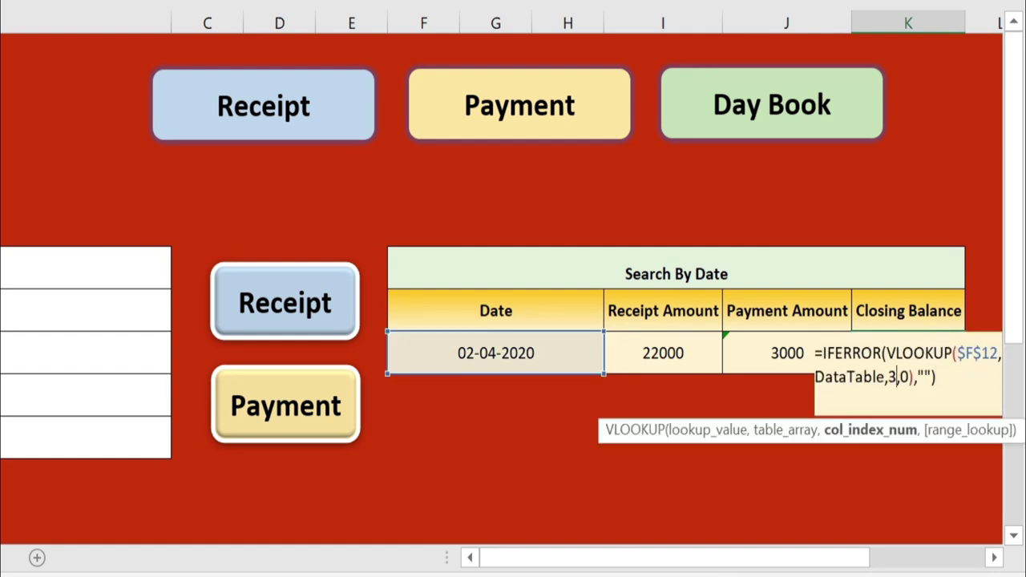
key(BackSpace)
text(5,0),""))
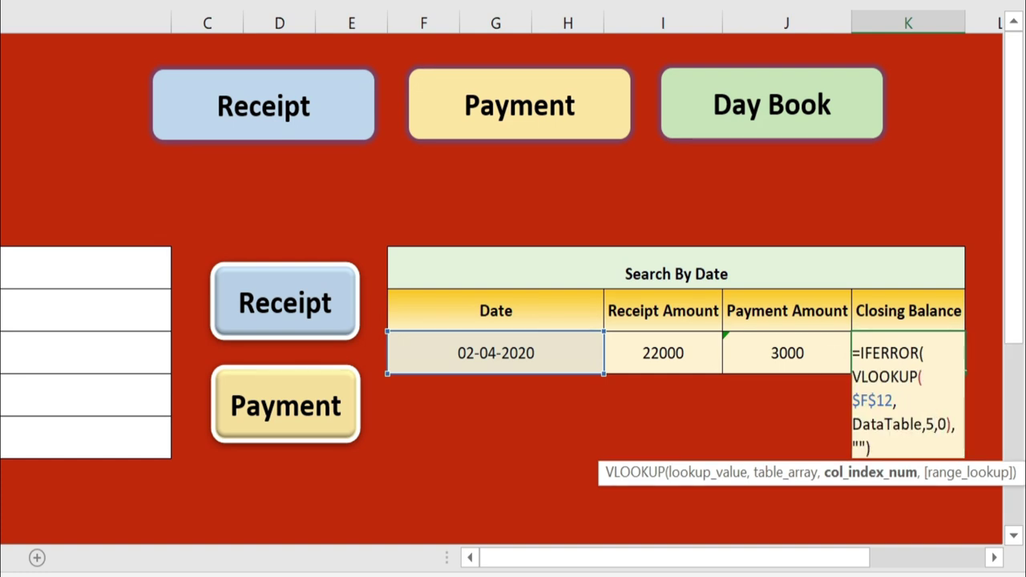
click(870, 447)
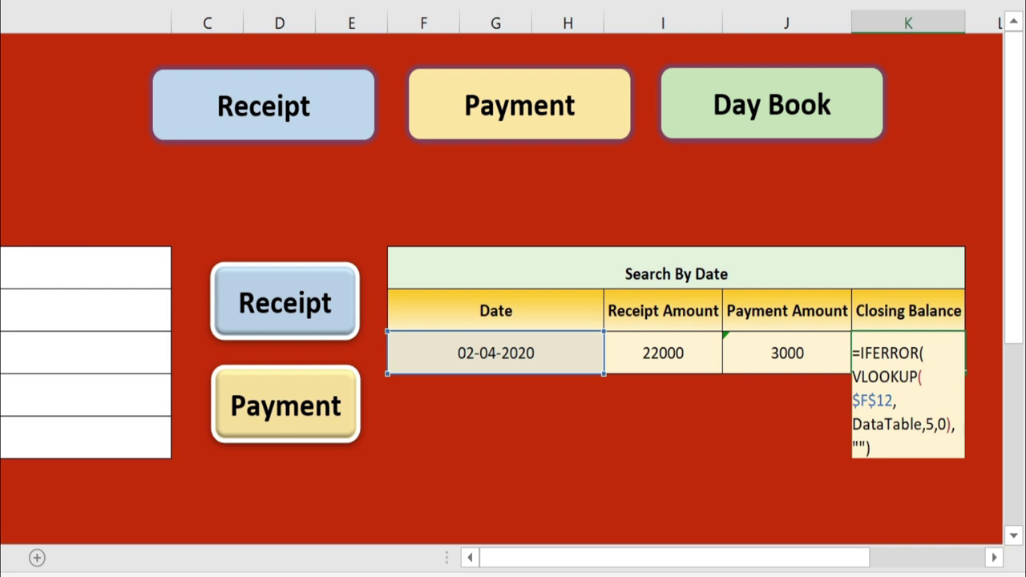
key(Return)
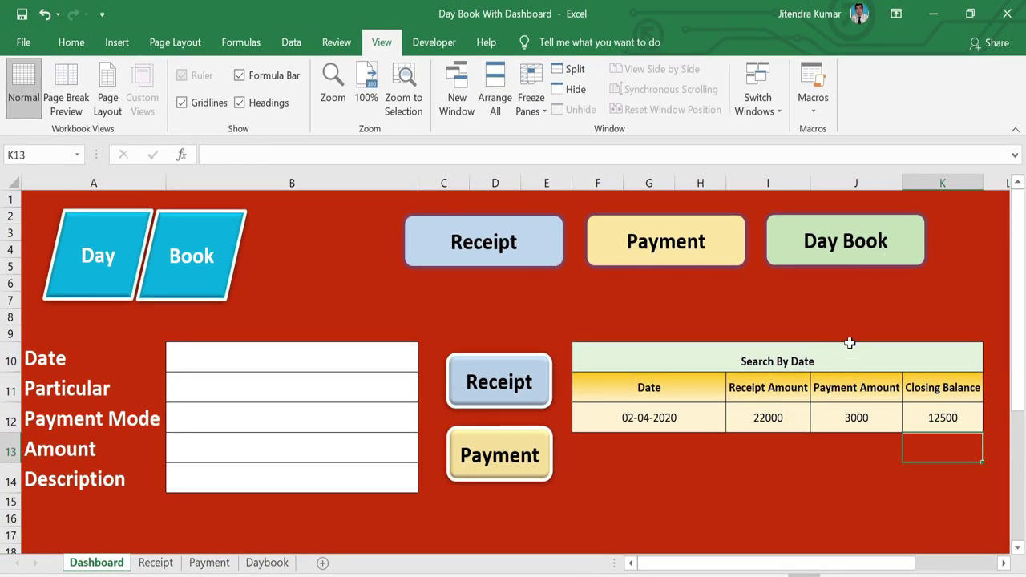
Review the receipt, payment and closing balance formulas on the Day Book report sheet
click(838, 251)
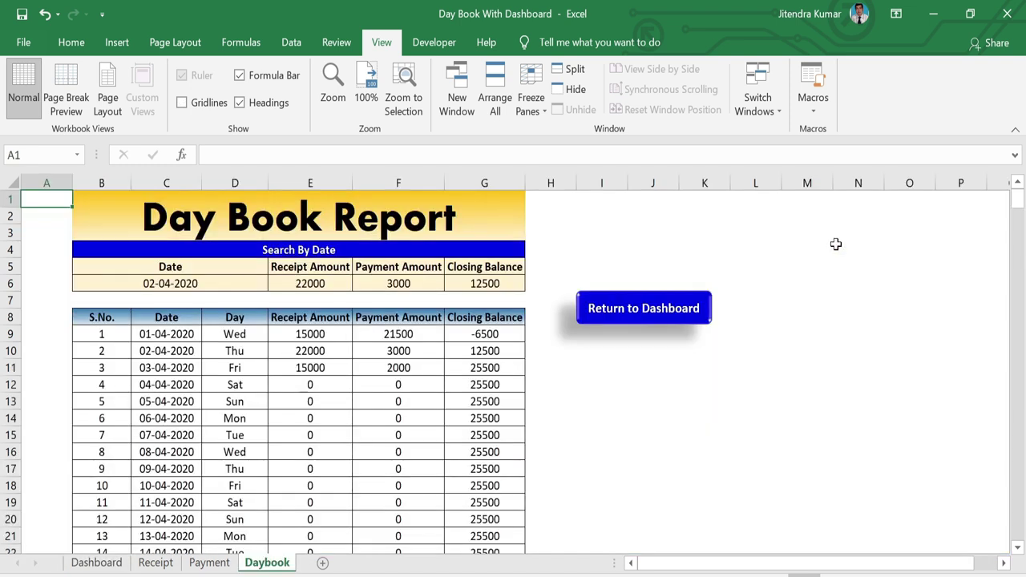
click(275, 355)
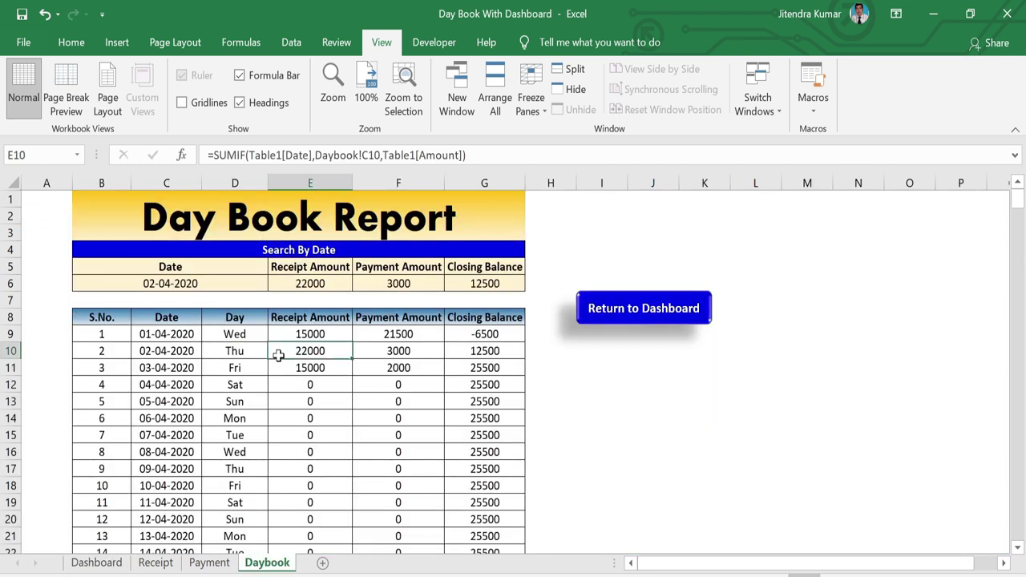
click(419, 351)
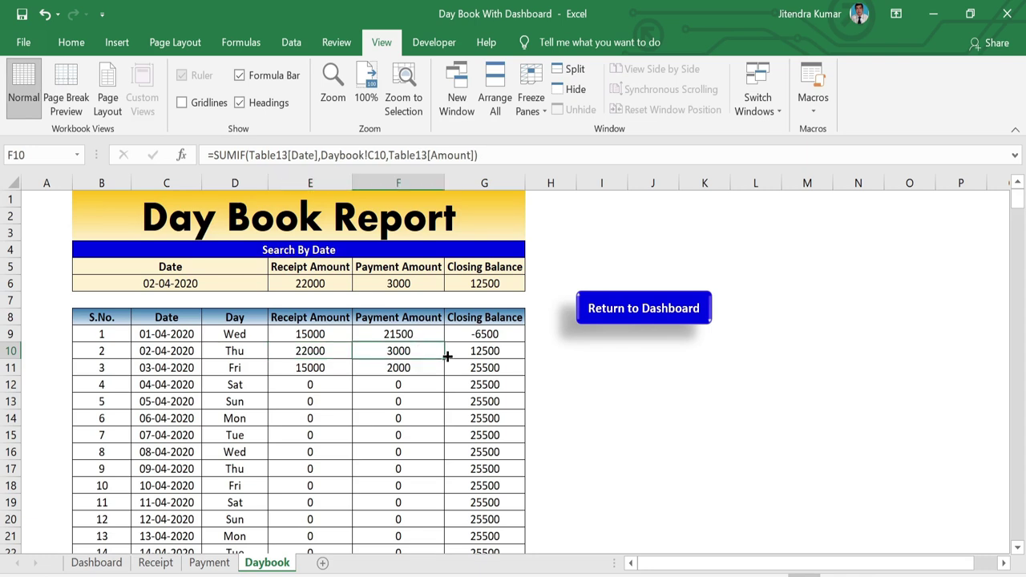
click(469, 351)
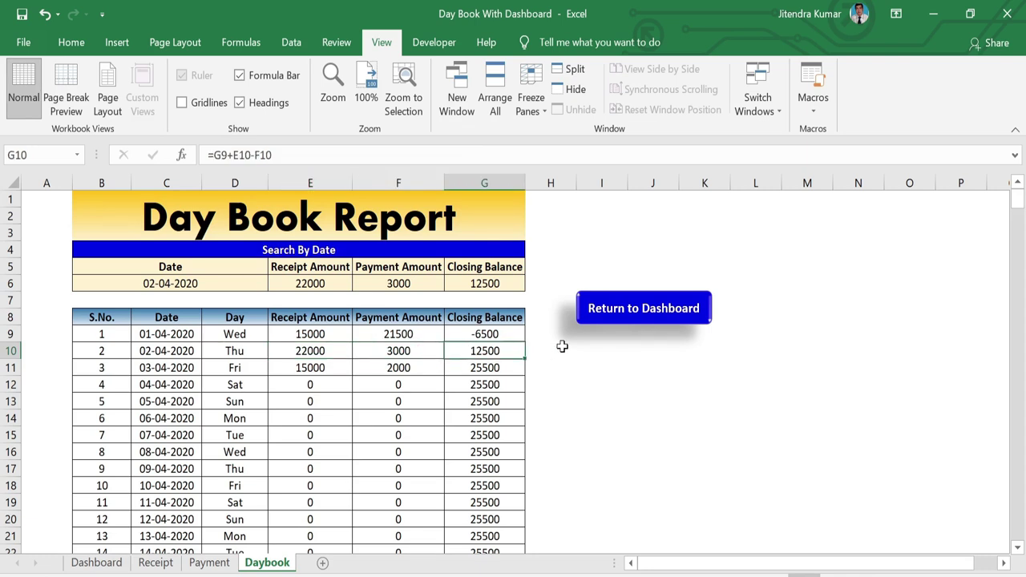
Back on the Dashboard, change the search date in F12 to 03-04-2020
click(653, 318)
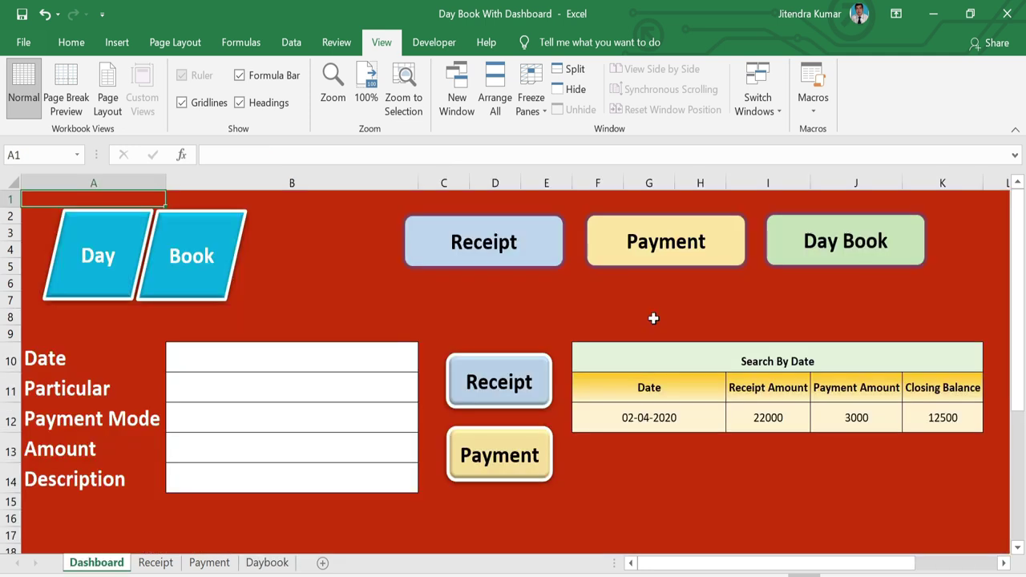
double_click(632, 416)
key(BackSpace)
text(3)
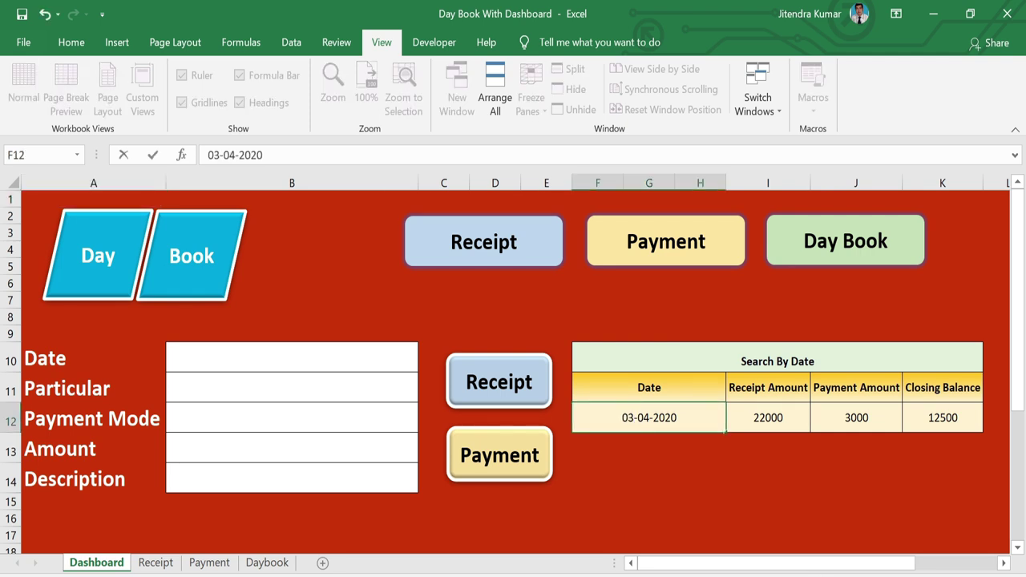
key(Return)
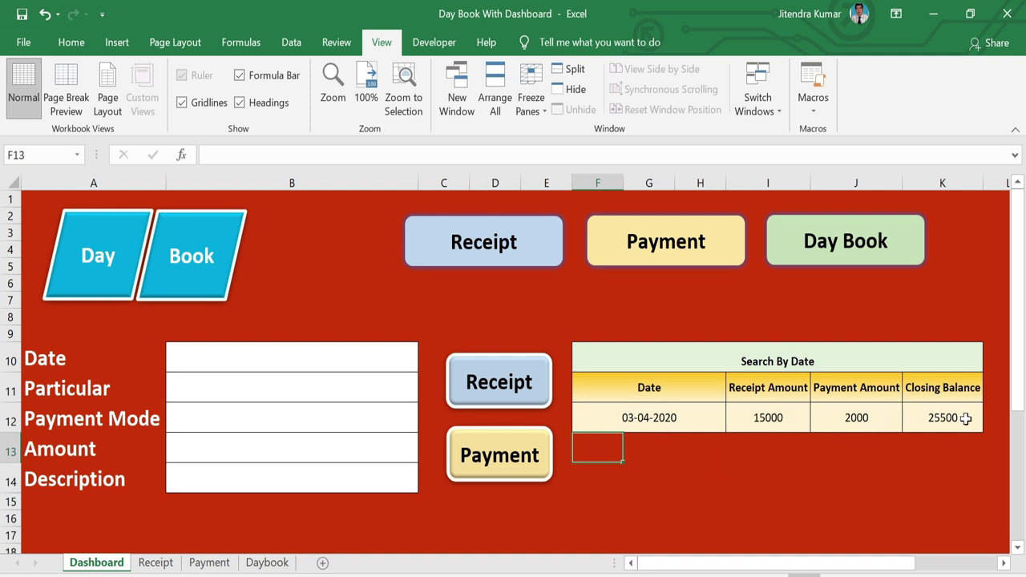
On the Receipt sheet, add an Equal To ="" light red highlight rule to D11:H16
click(489, 252)
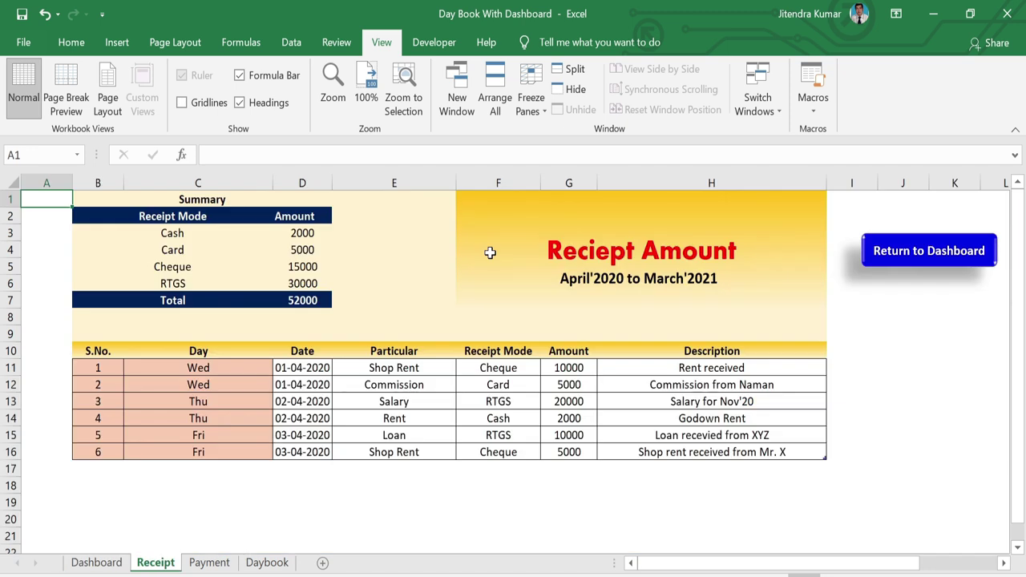
click(481, 517)
mouse_move(293, 368)
mouse_down()
mouse_move(698, 470)
mouse_move(713, 454)
mouse_up()
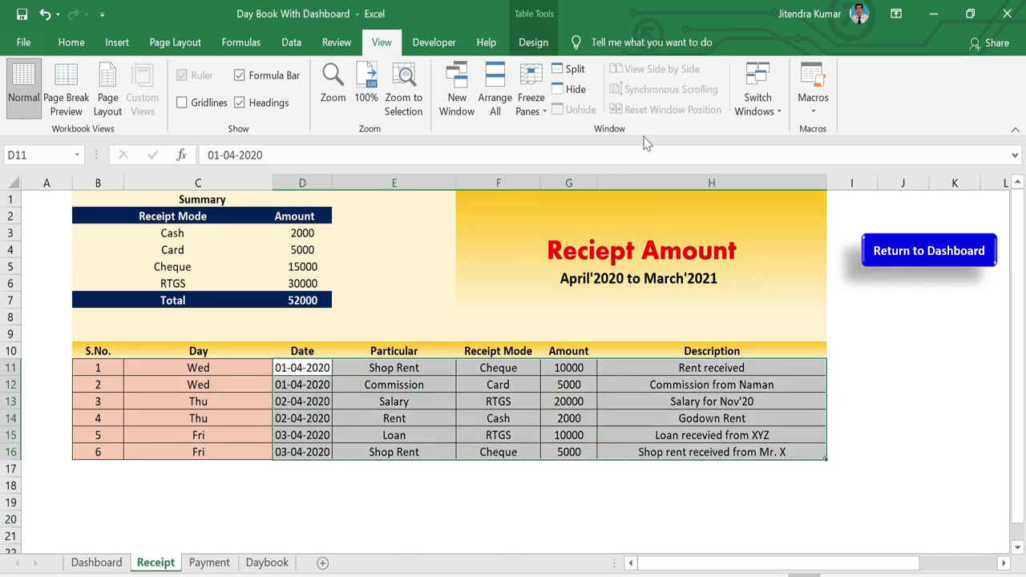
scroll(617, 118, up, 6)
click(617, 119)
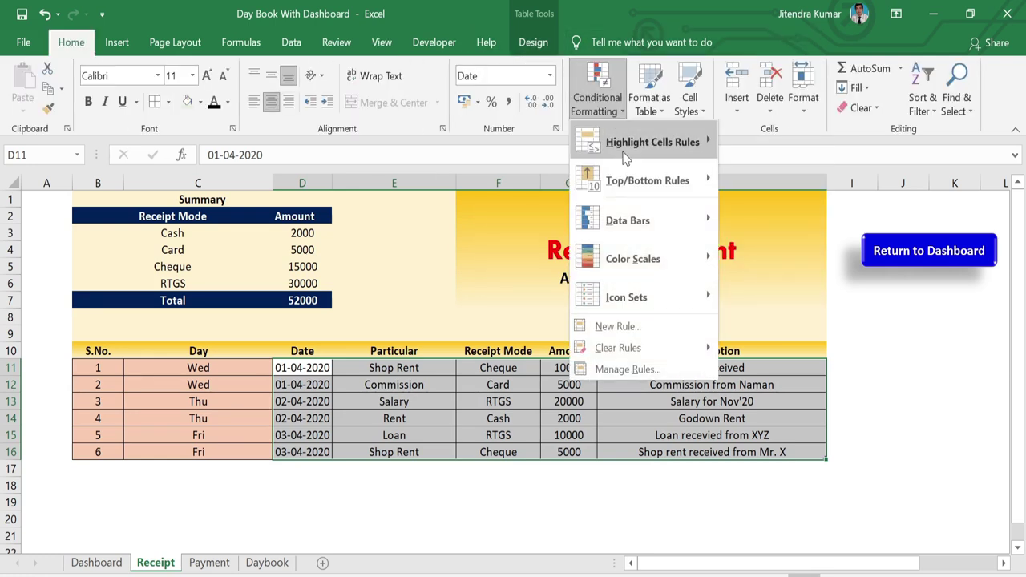
mouse_move(627, 160)
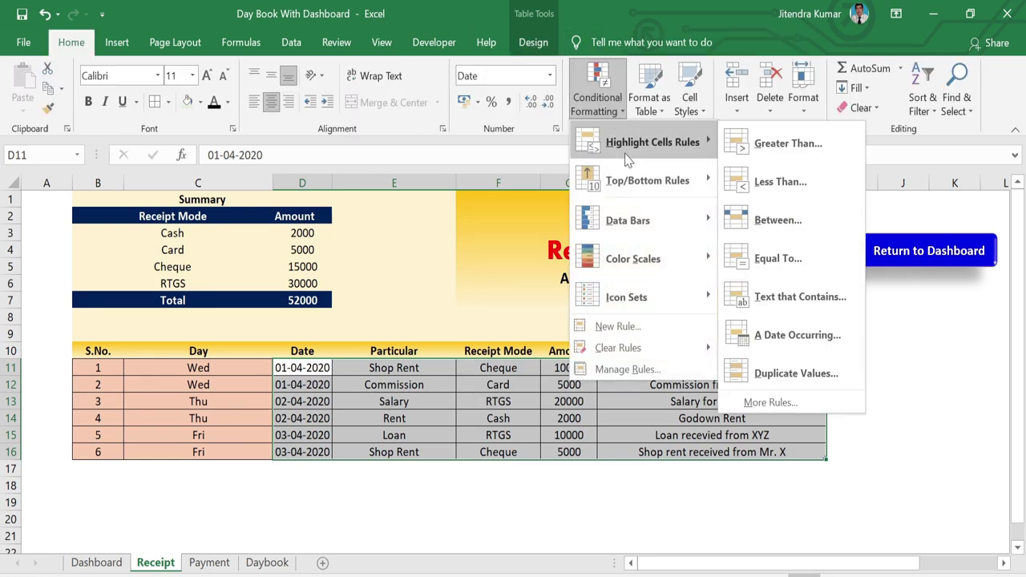
click(780, 266)
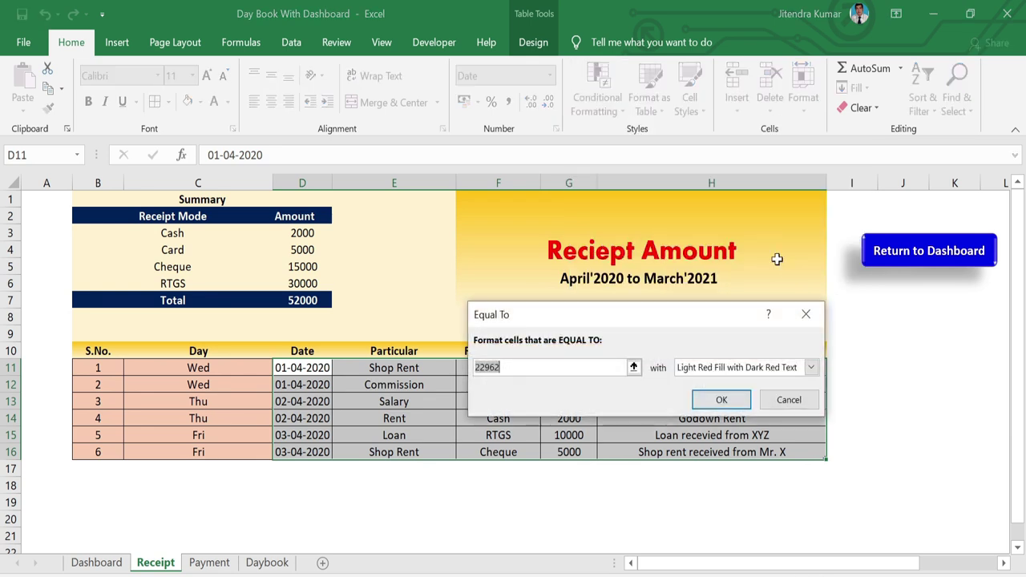
text(=)
text("")
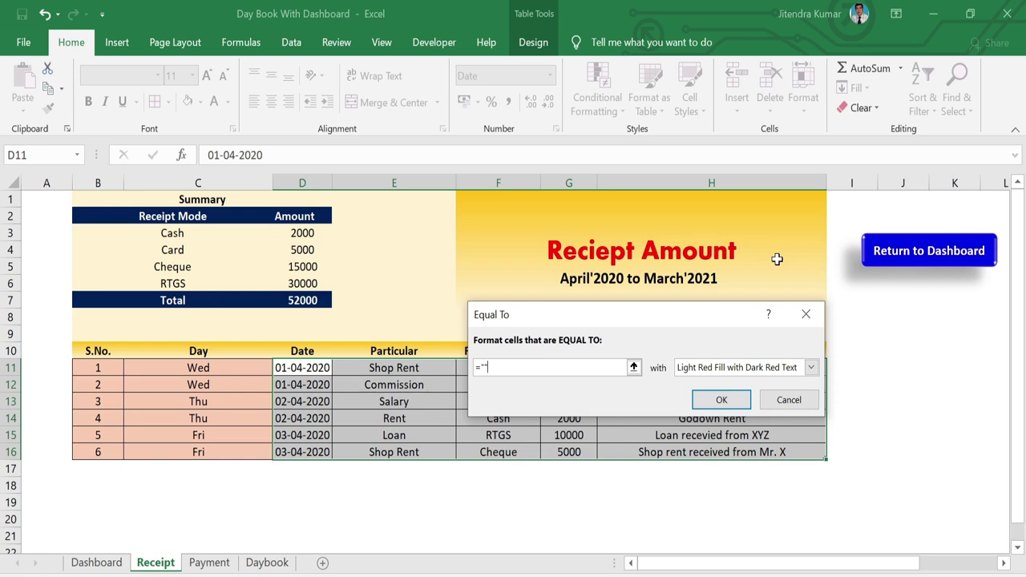
click(713, 397)
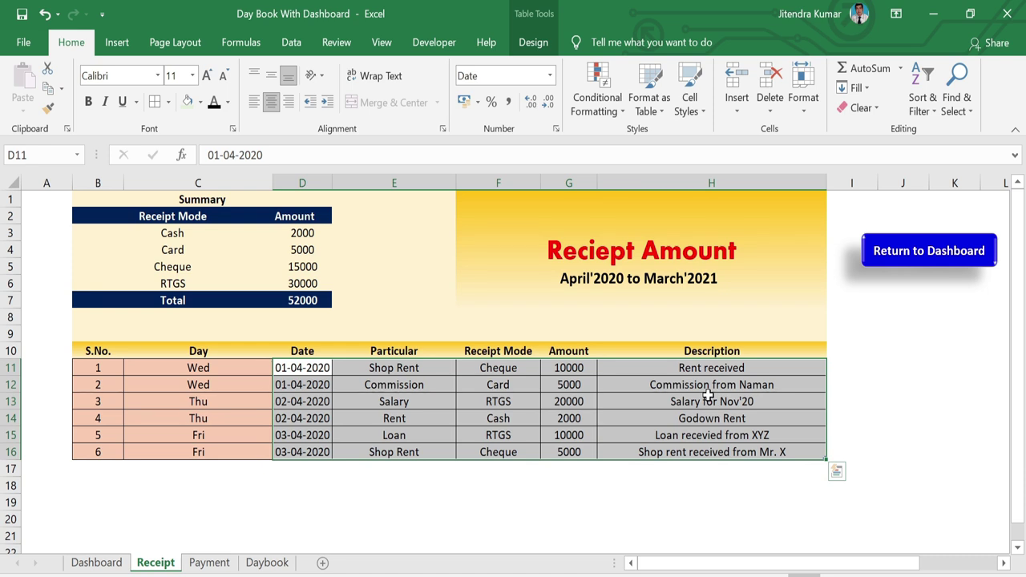
Test the highlight by clearing the Salary cell E13, then retype Salary
click(435, 398)
key(Delete)
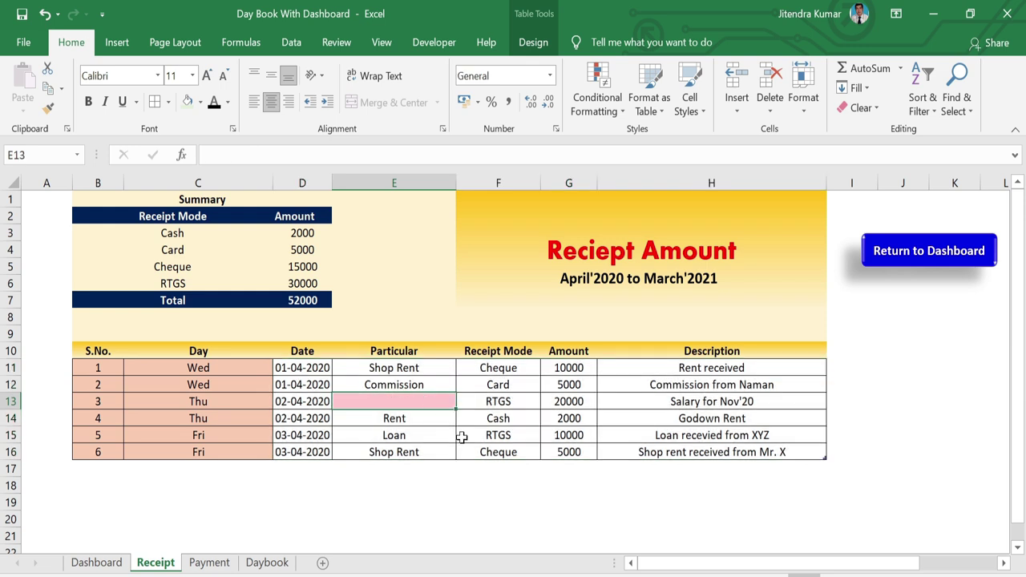
click(462, 436)
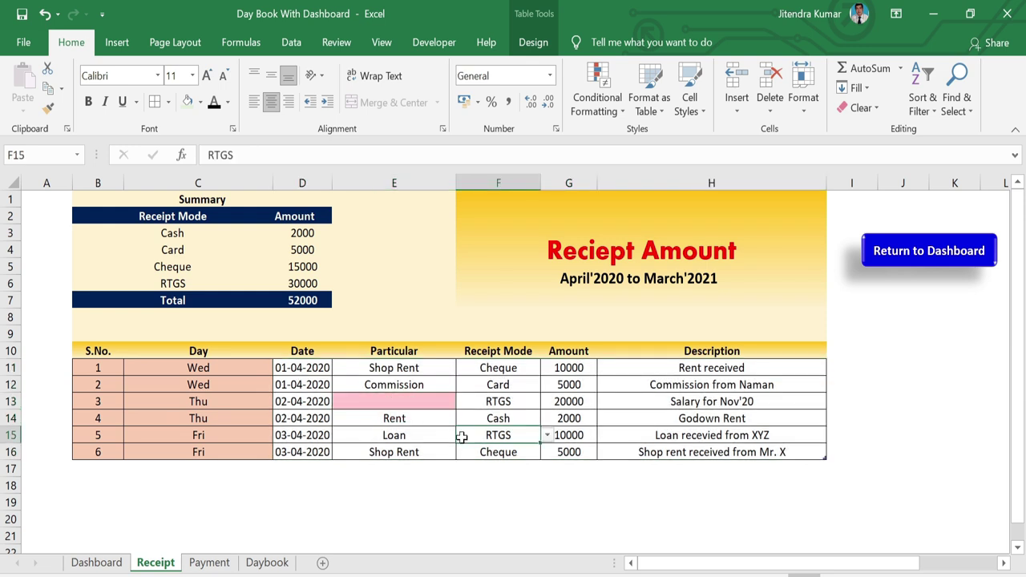
click(409, 398)
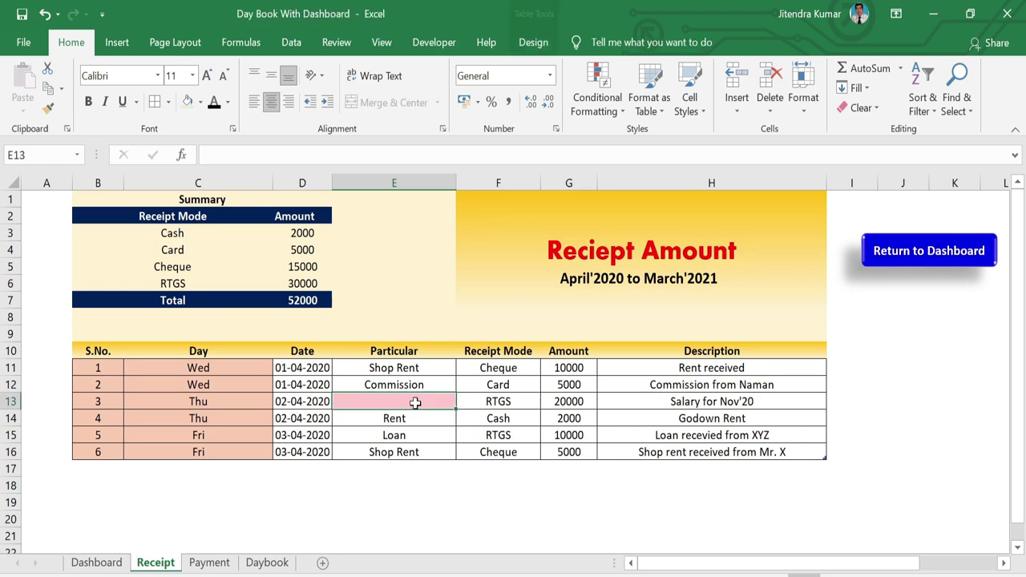
text(Salary)
key(Return)
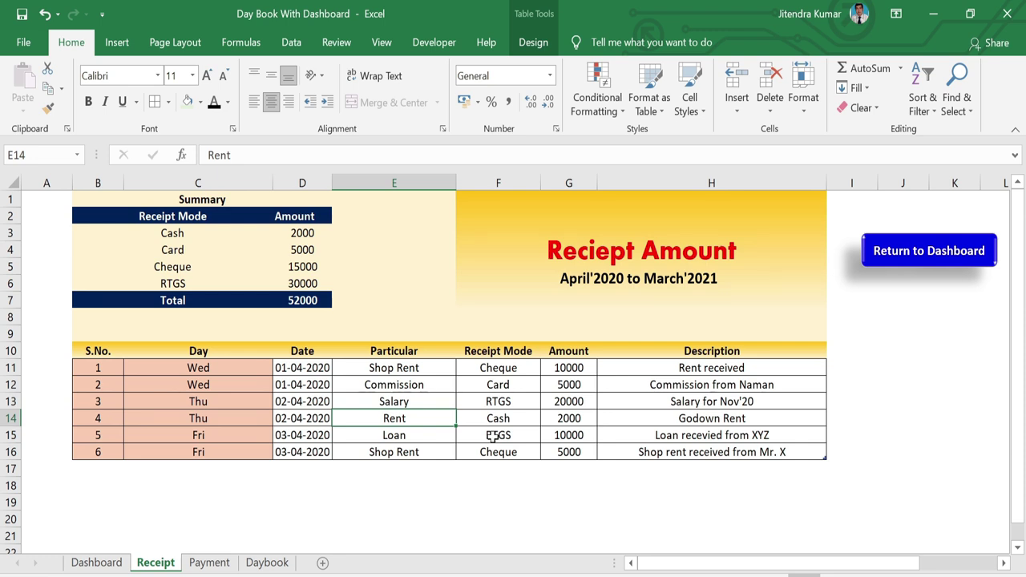
click(440, 502)
On the Payment sheet, add an Equal To ="" light red highlight rule to D11:H16
click(212, 562)
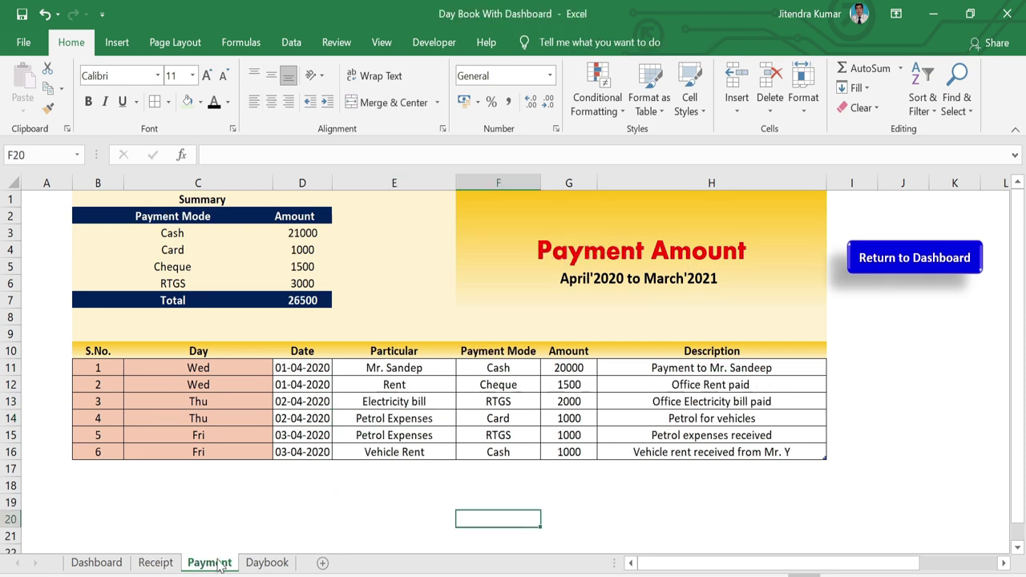
drag(295, 368, 716, 453)
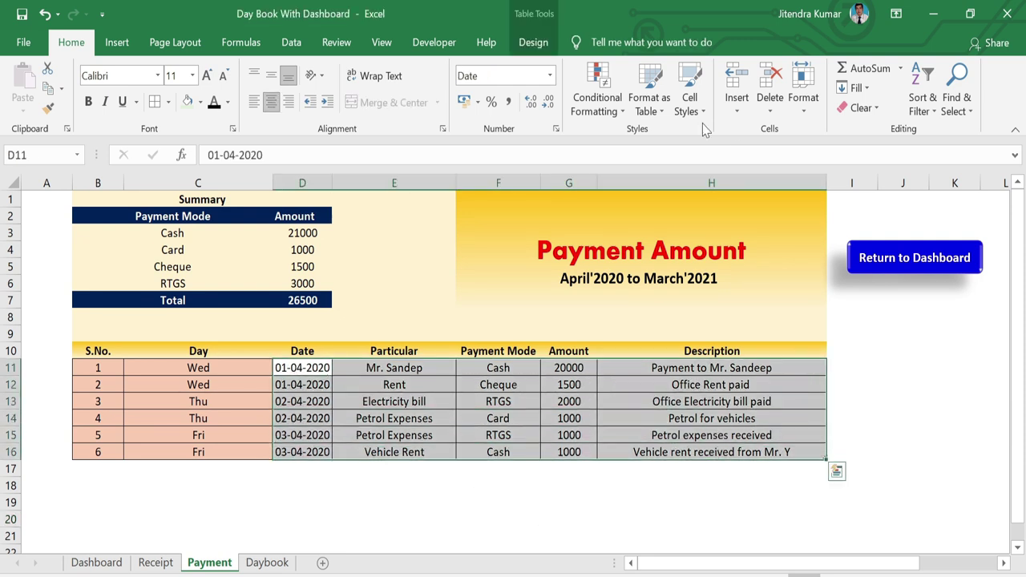
click(606, 111)
mouse_move(659, 142)
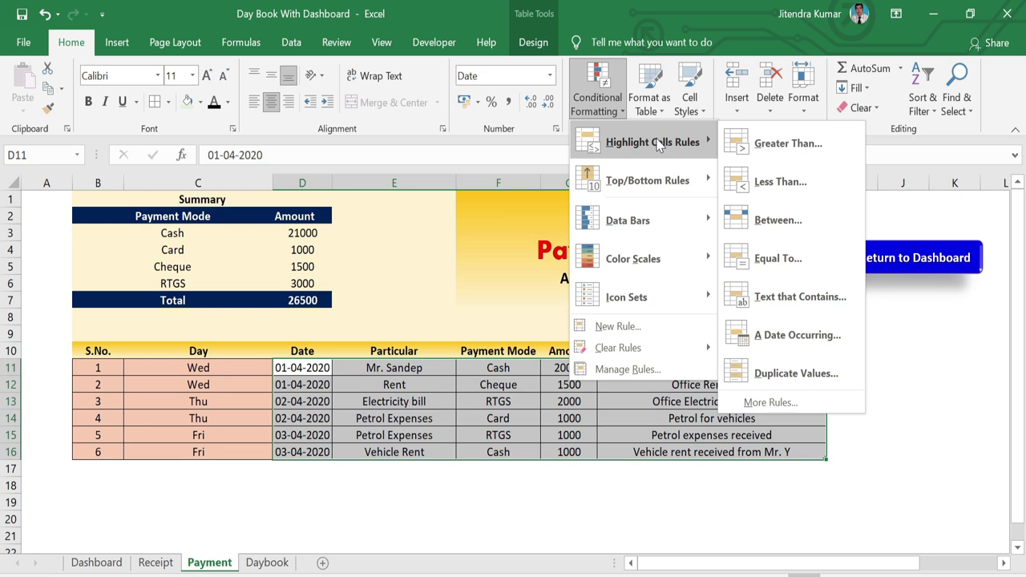
click(797, 257)
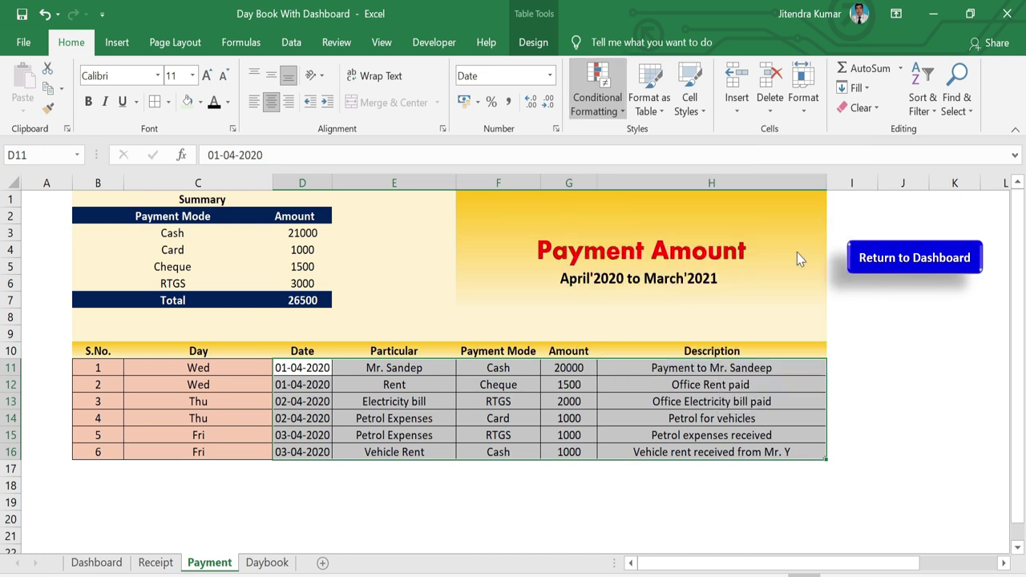
text(="")
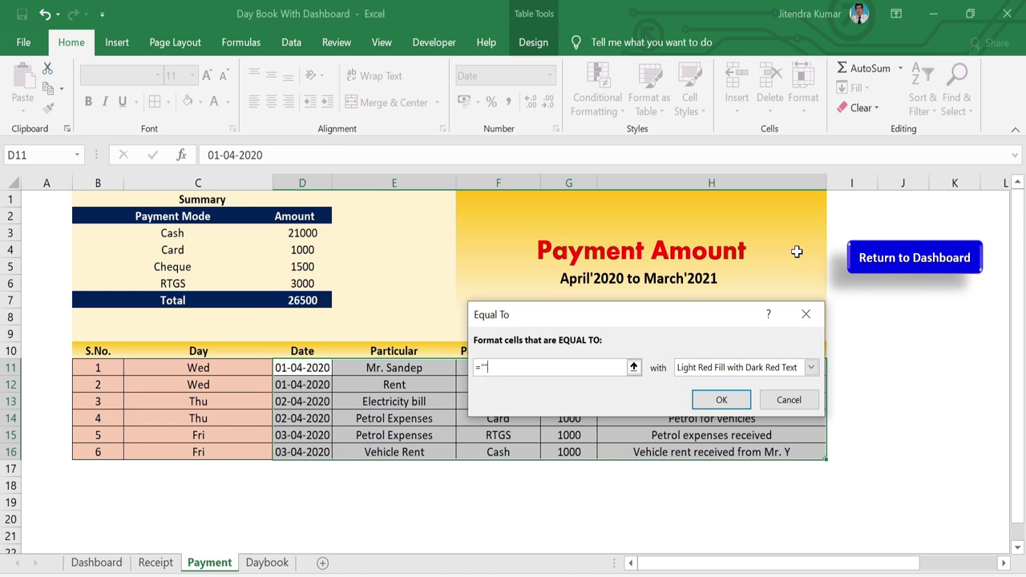
click(736, 400)
click(513, 484)
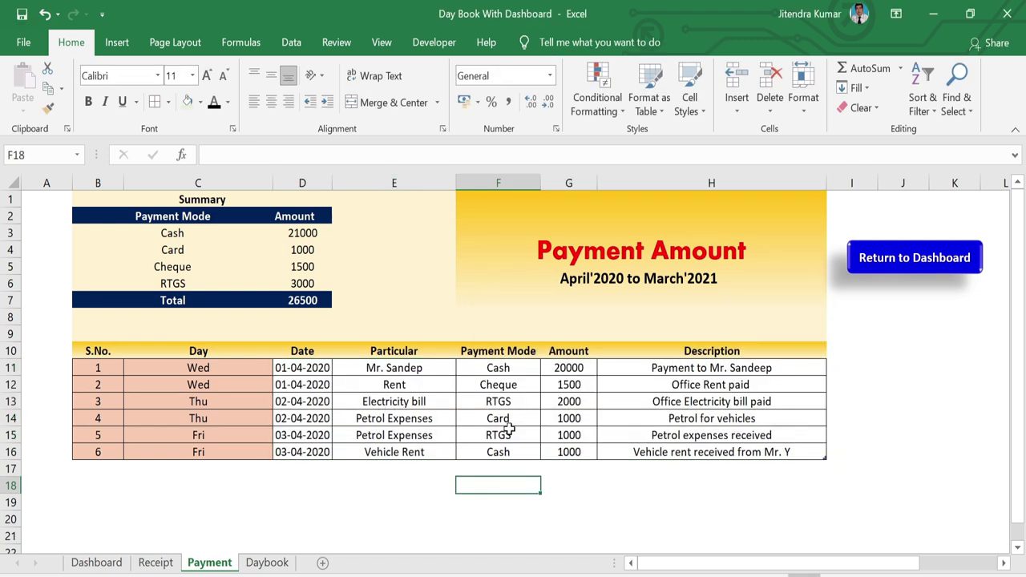
Save as Excel Macro-Enabled Workbook 'Day Book With Dashboard' in the Day Book with Dashboard folder
click(921, 267)
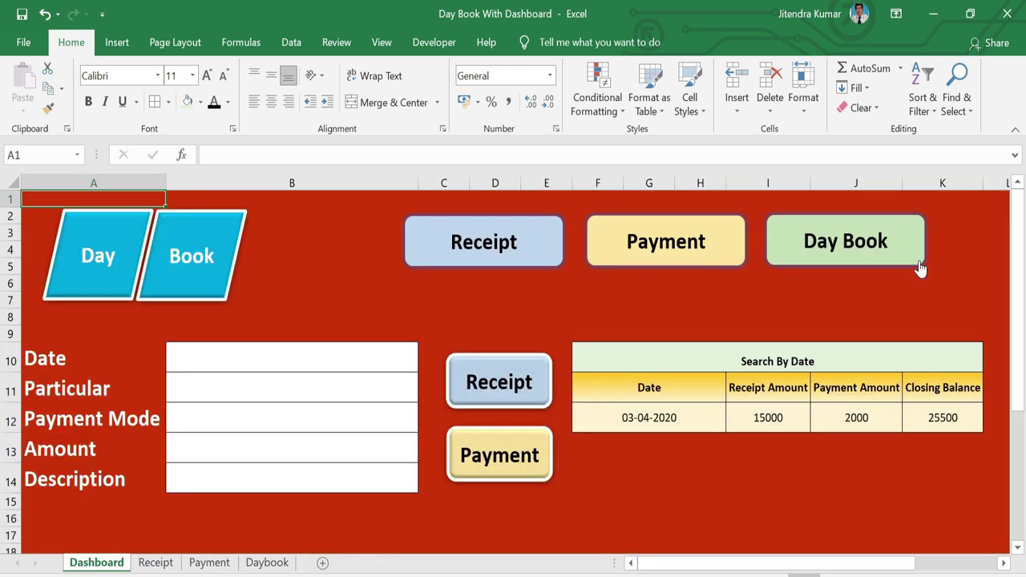
click(913, 545)
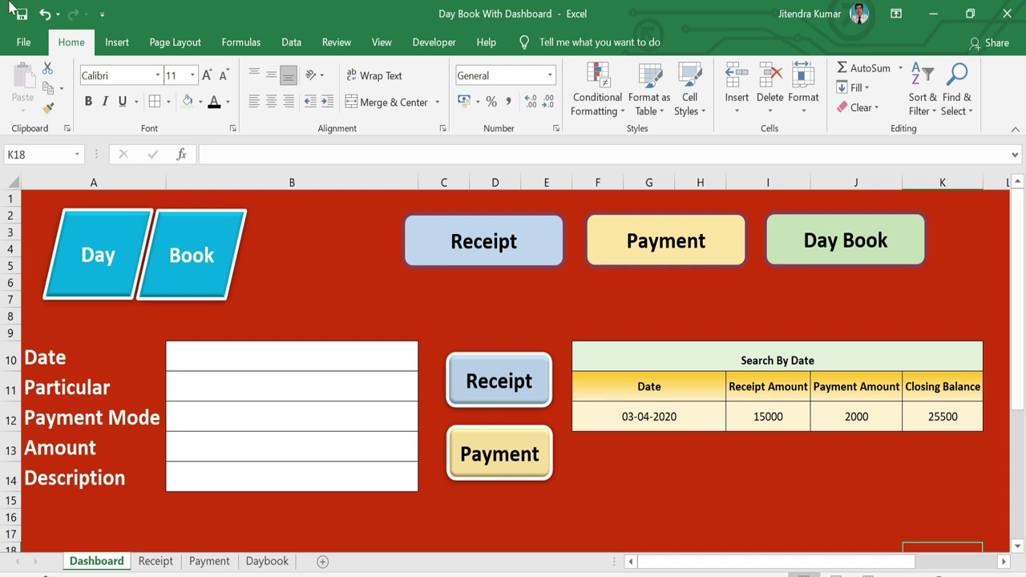
click(14, 44)
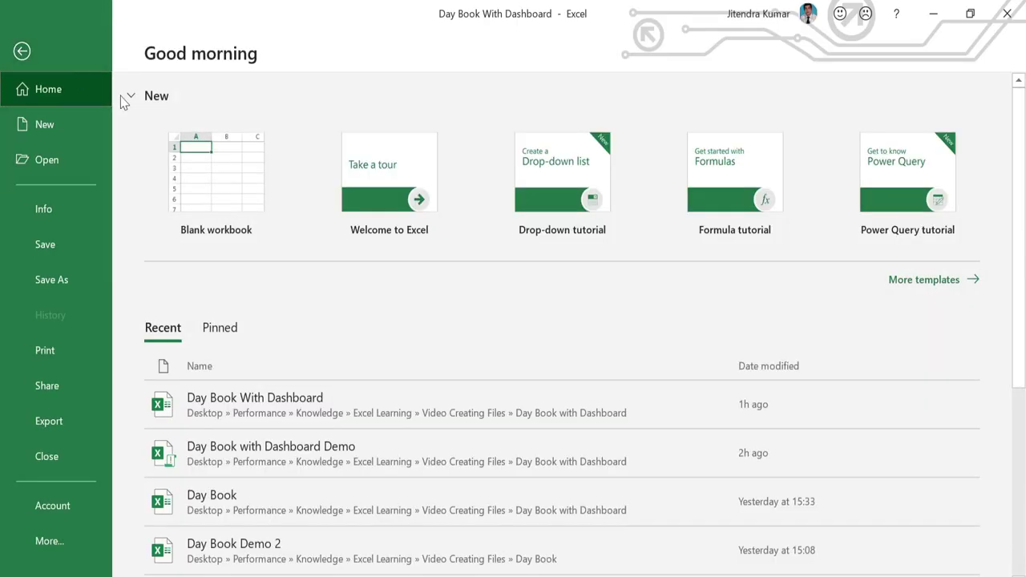
click(79, 279)
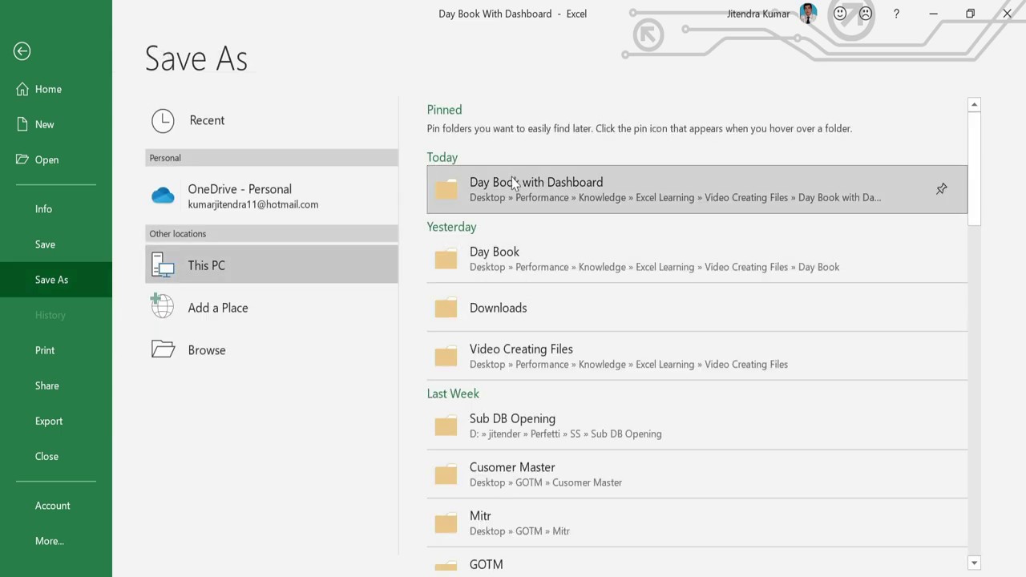
click(511, 204)
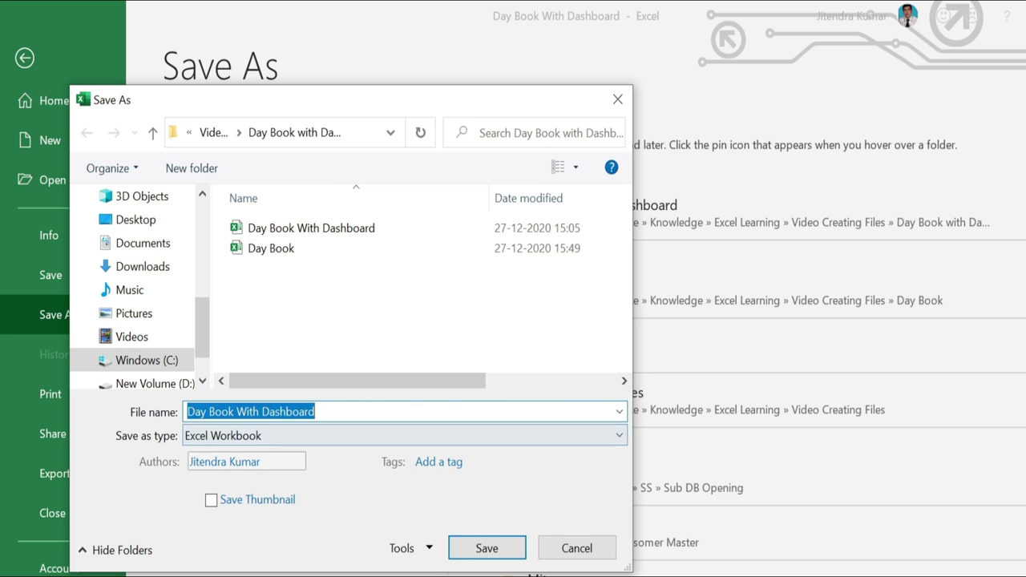
click(618, 435)
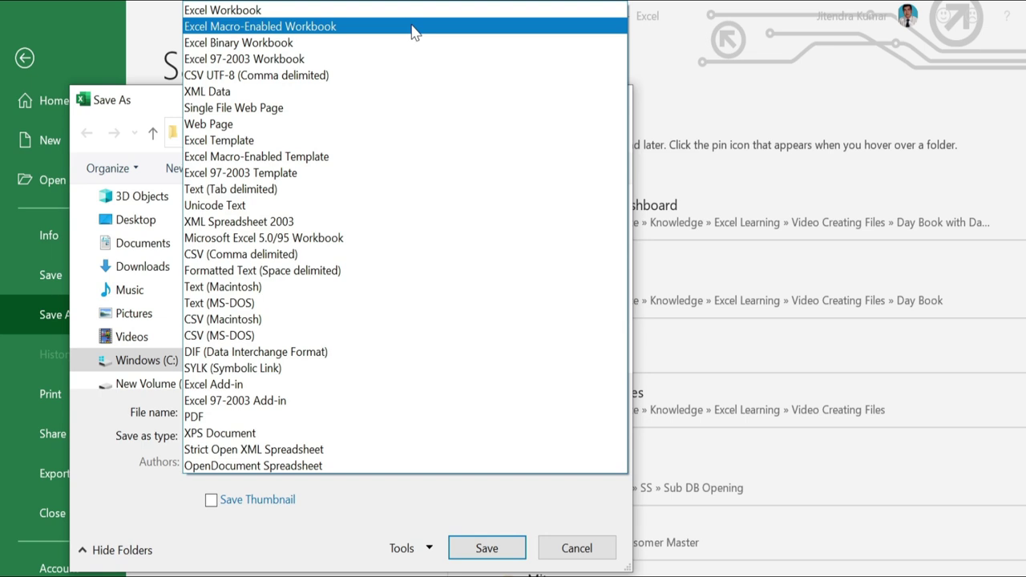
click(461, 30)
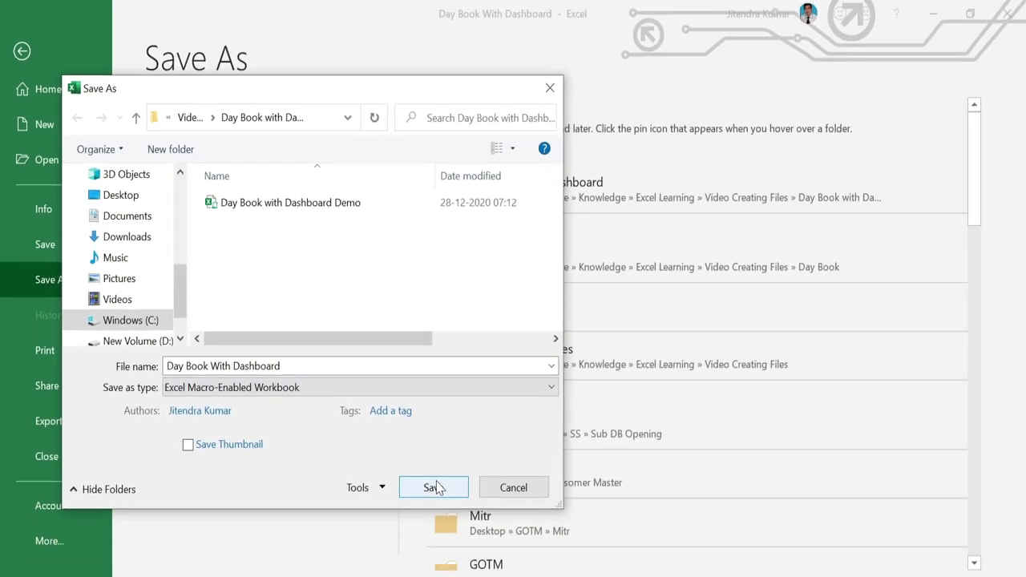
click(434, 488)
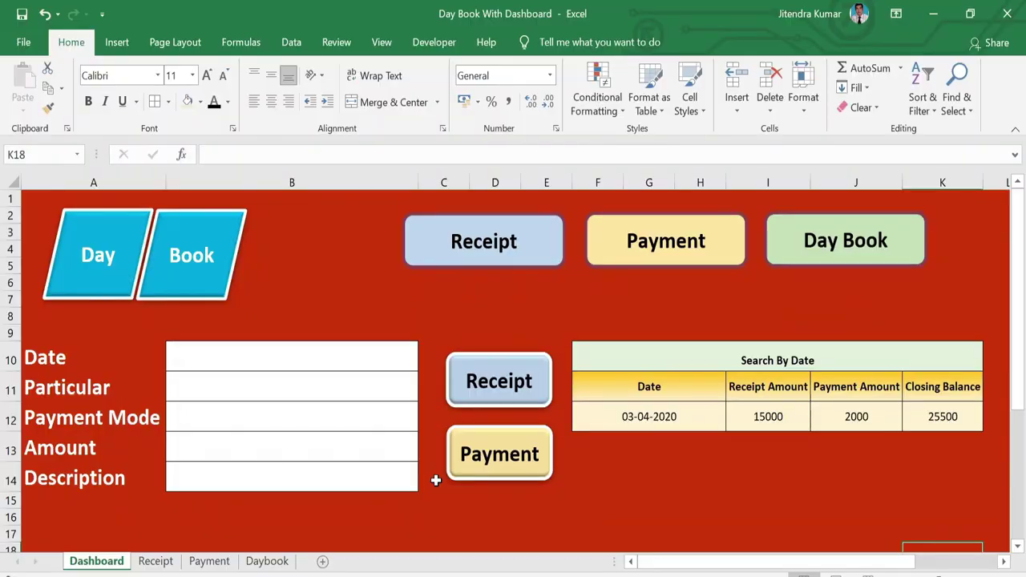